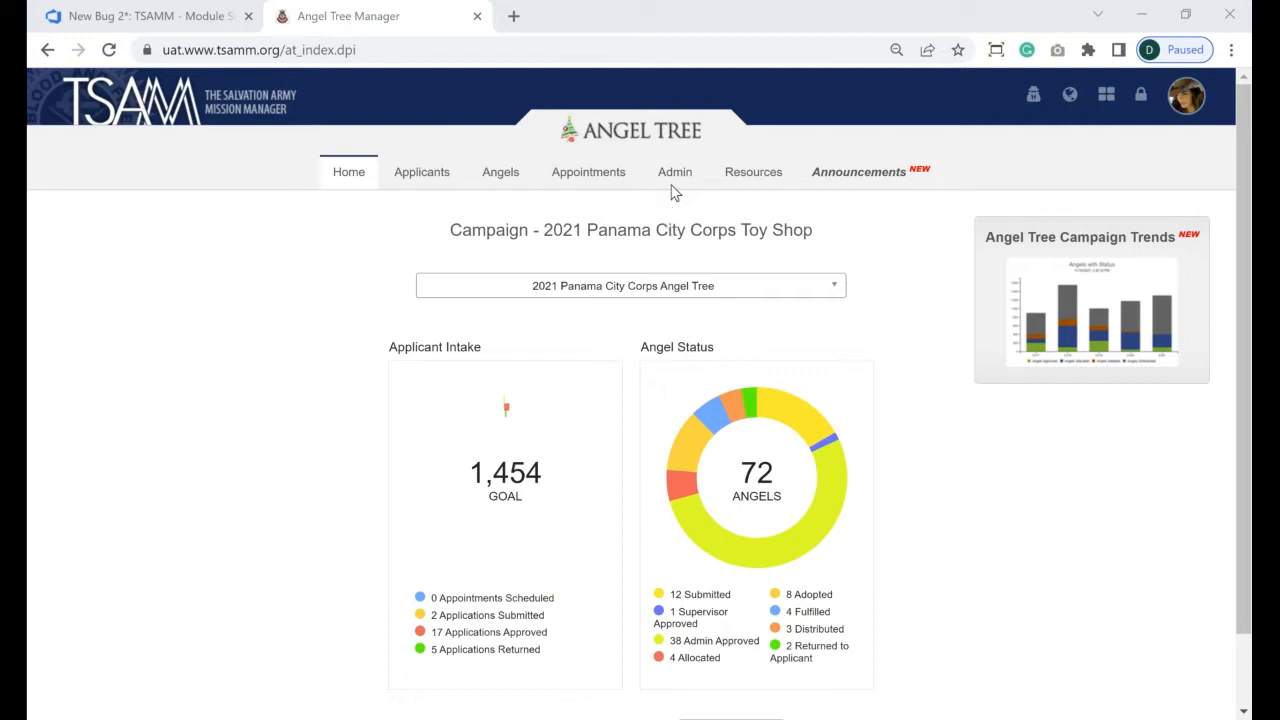
# - Open the 2021 Panama City Corps Toy Shop campaign's General settings from the Admin menu
pyautogui.click(674, 188)
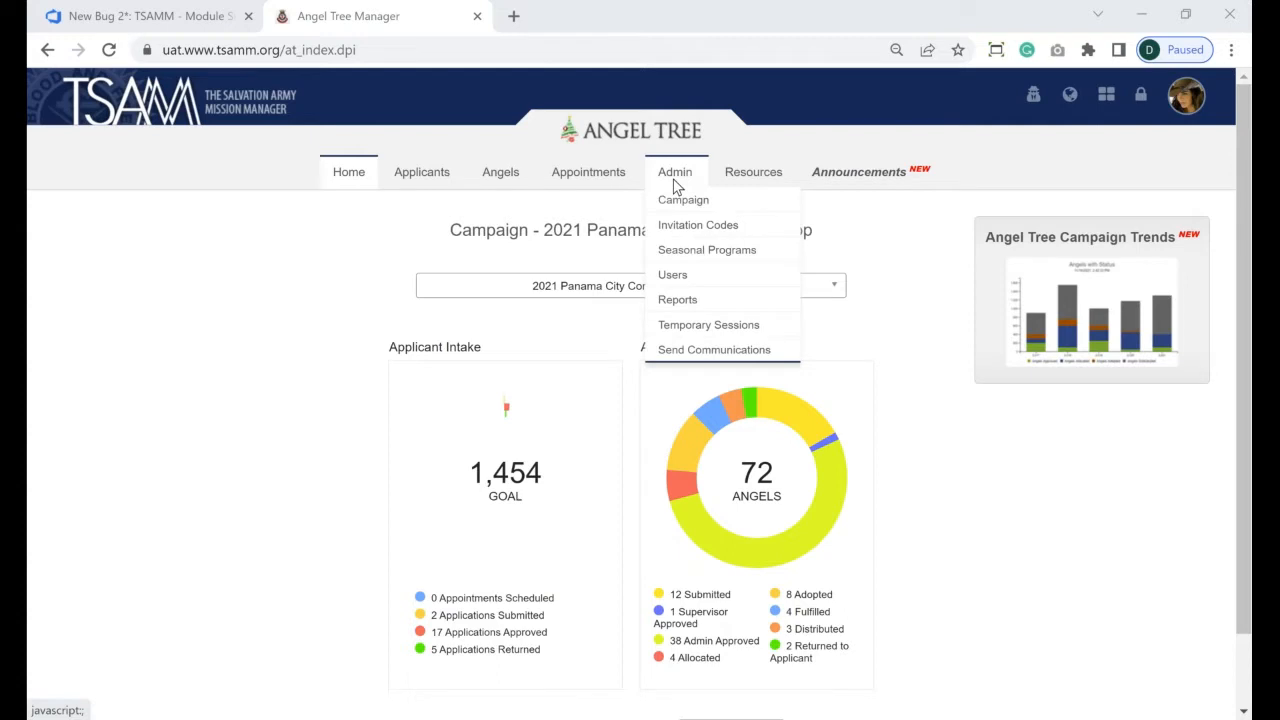
pyautogui.click(679, 201)
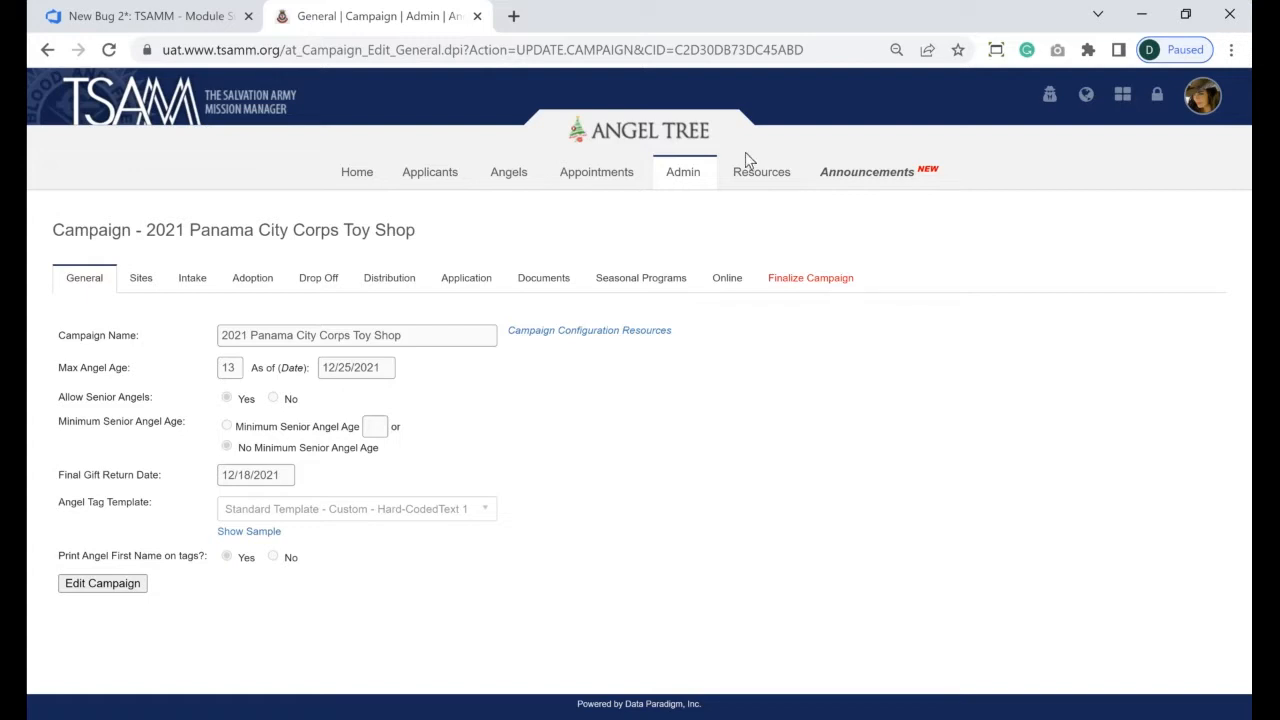
pyautogui.click(686, 176)
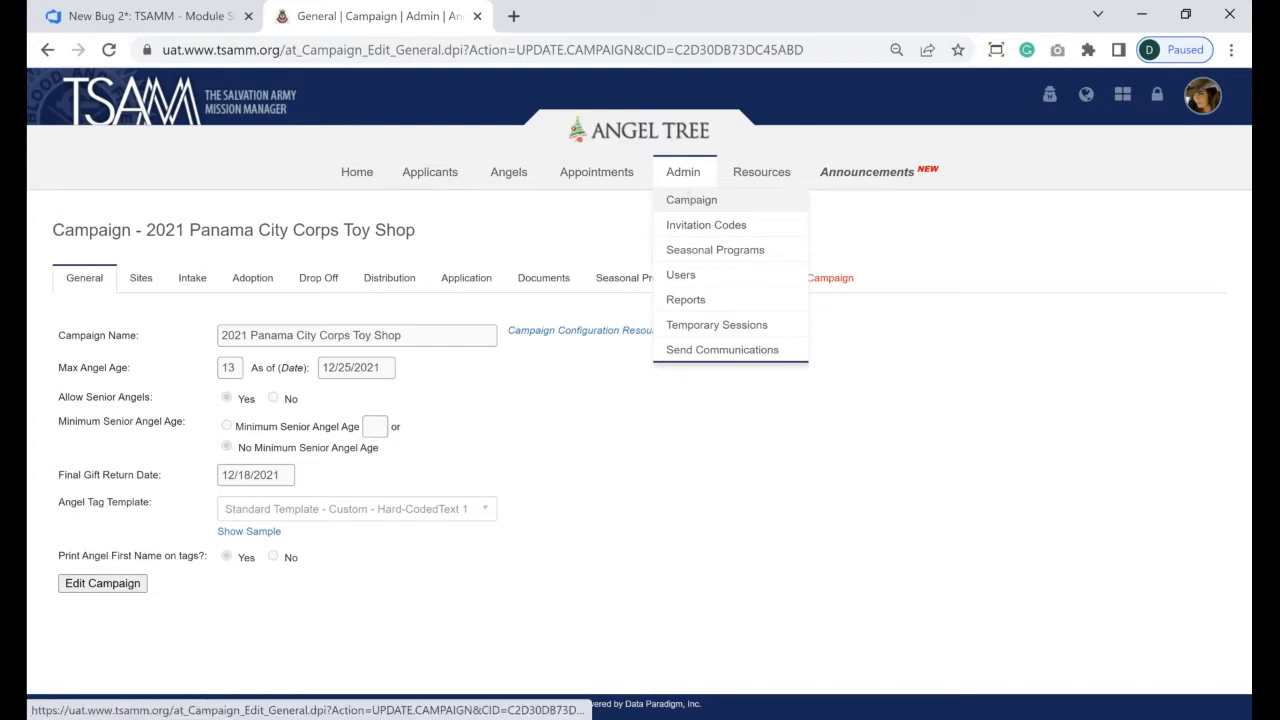
# - Open the Admin Users page showing the Angel Tree users and local users
pyautogui.click(681, 275)
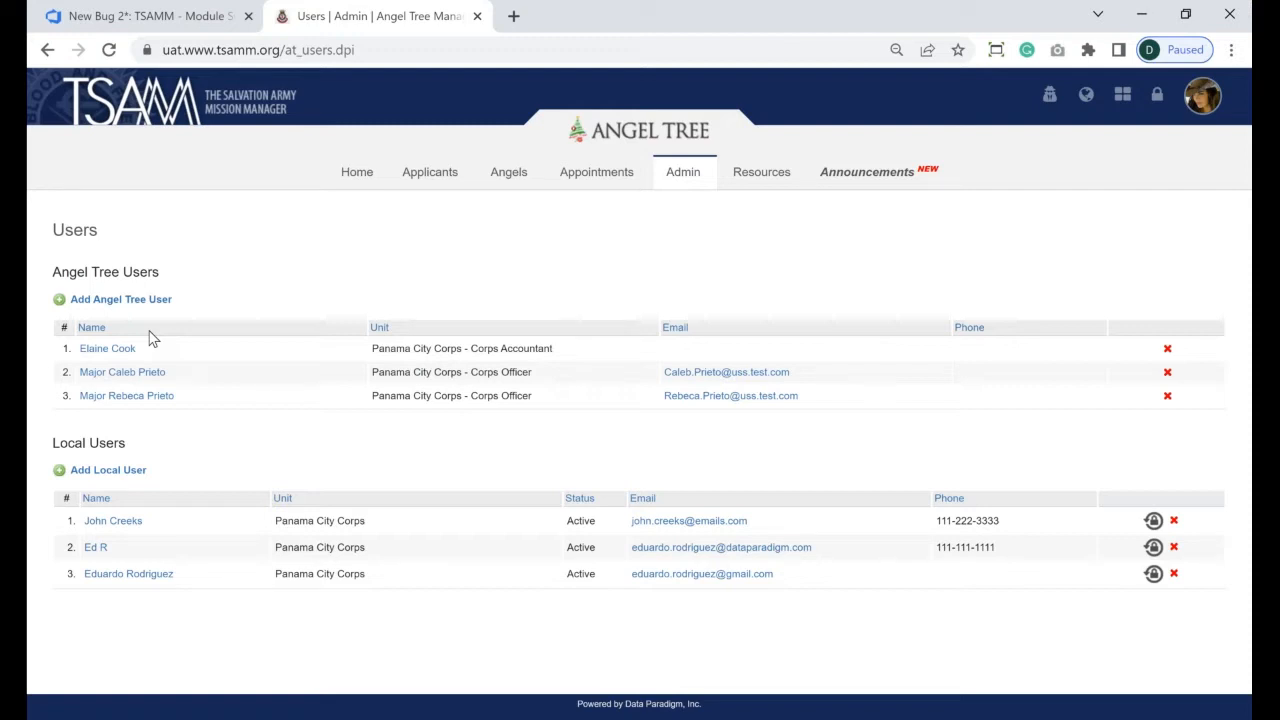
# - Add the Human Resources Department staff member as a new Angel Tree user and confirm the choice
pyautogui.click(95, 305)
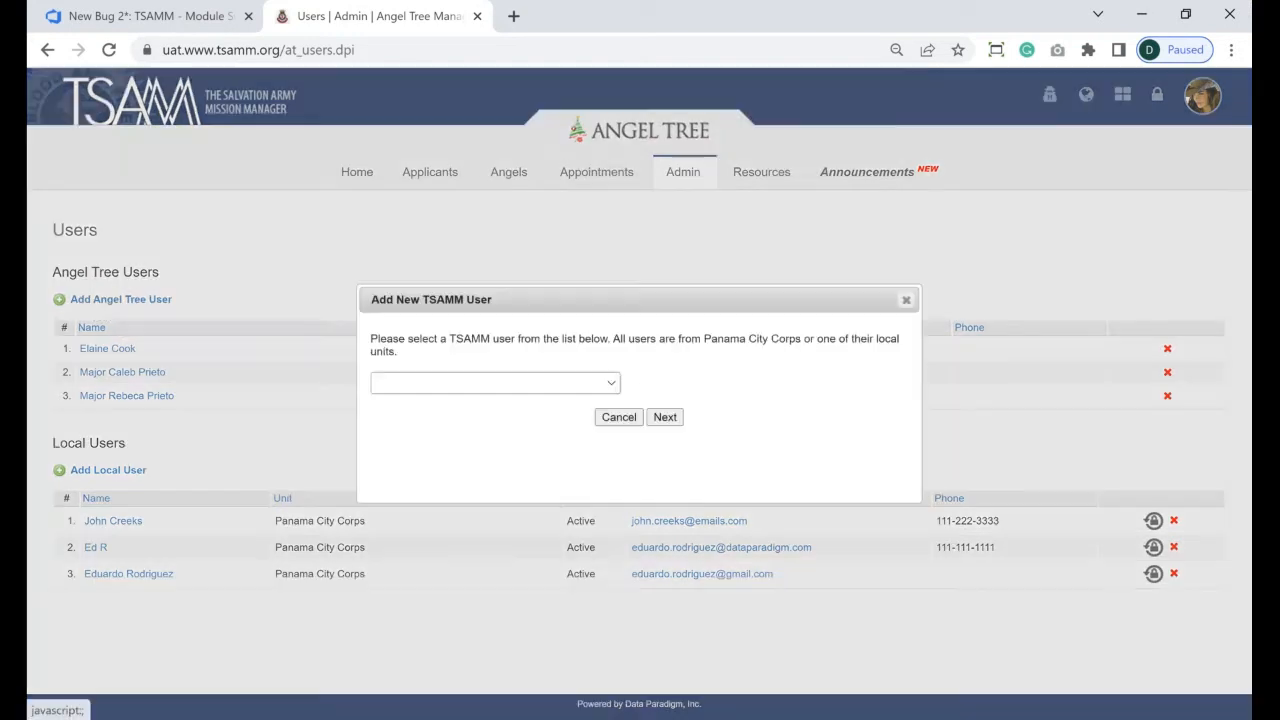
pyautogui.click(514, 386)
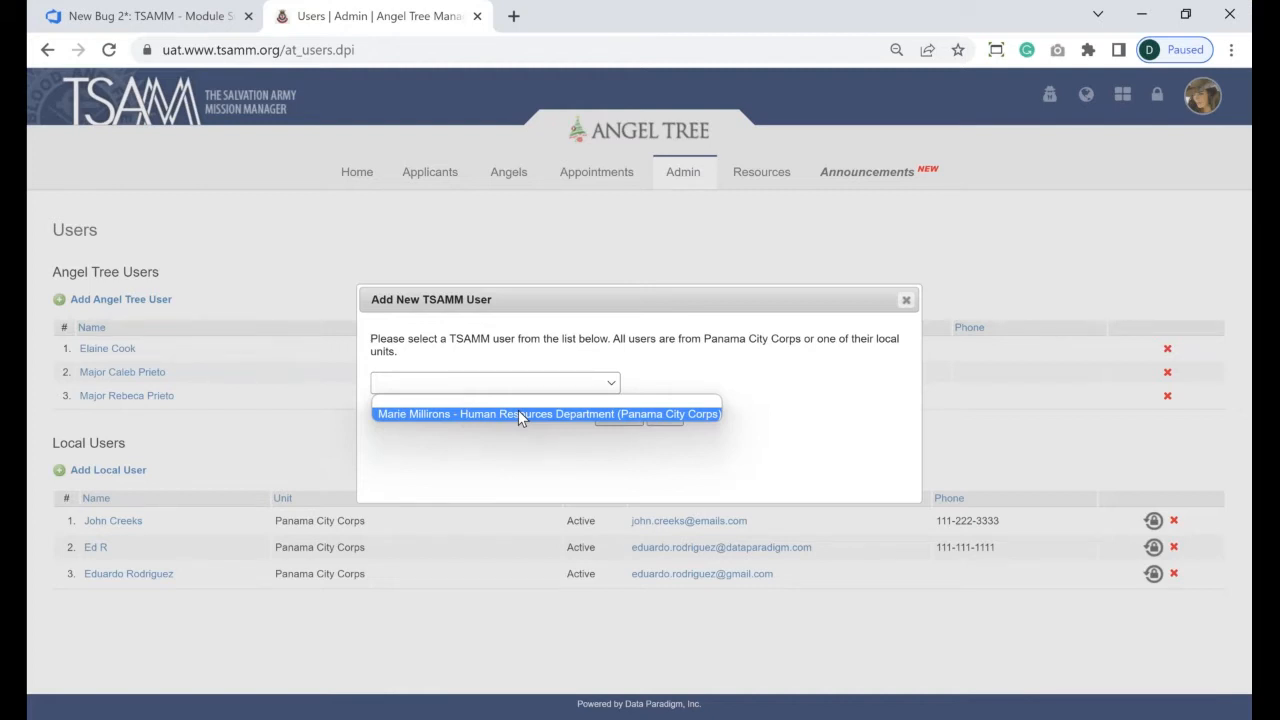
pyautogui.click(518, 414)
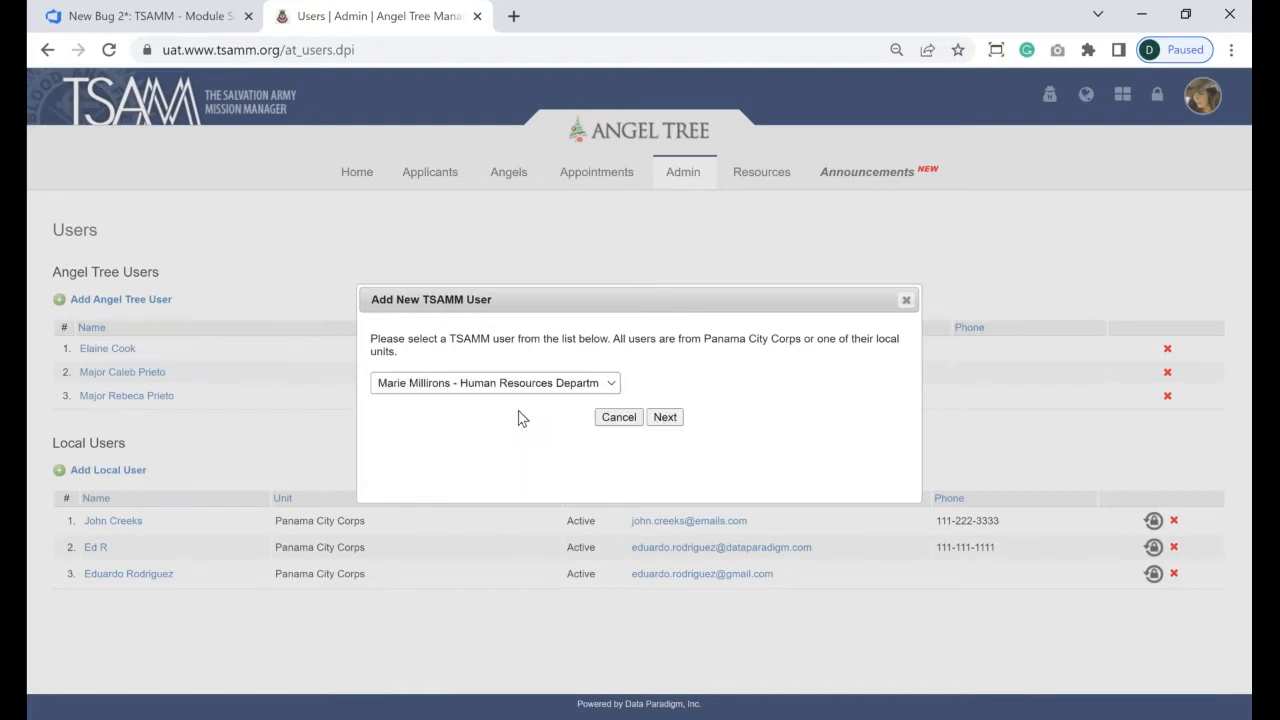
pyautogui.click(665, 417)
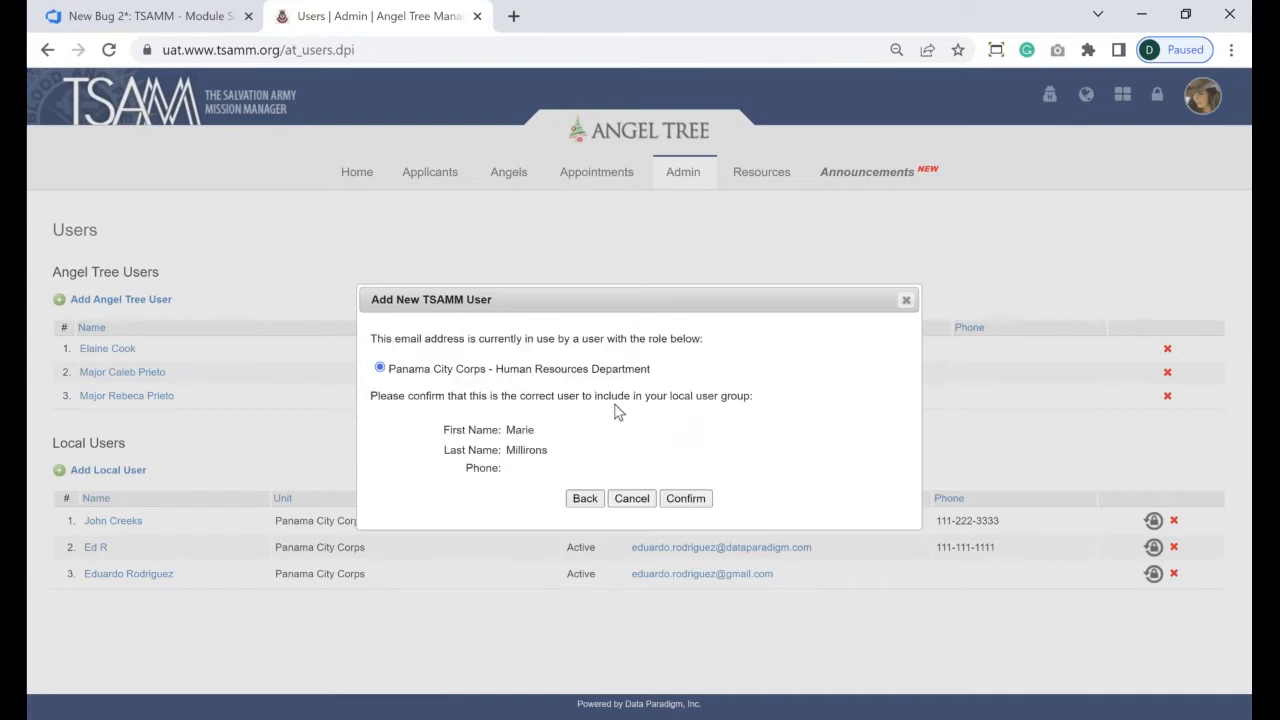
pyautogui.click(682, 500)
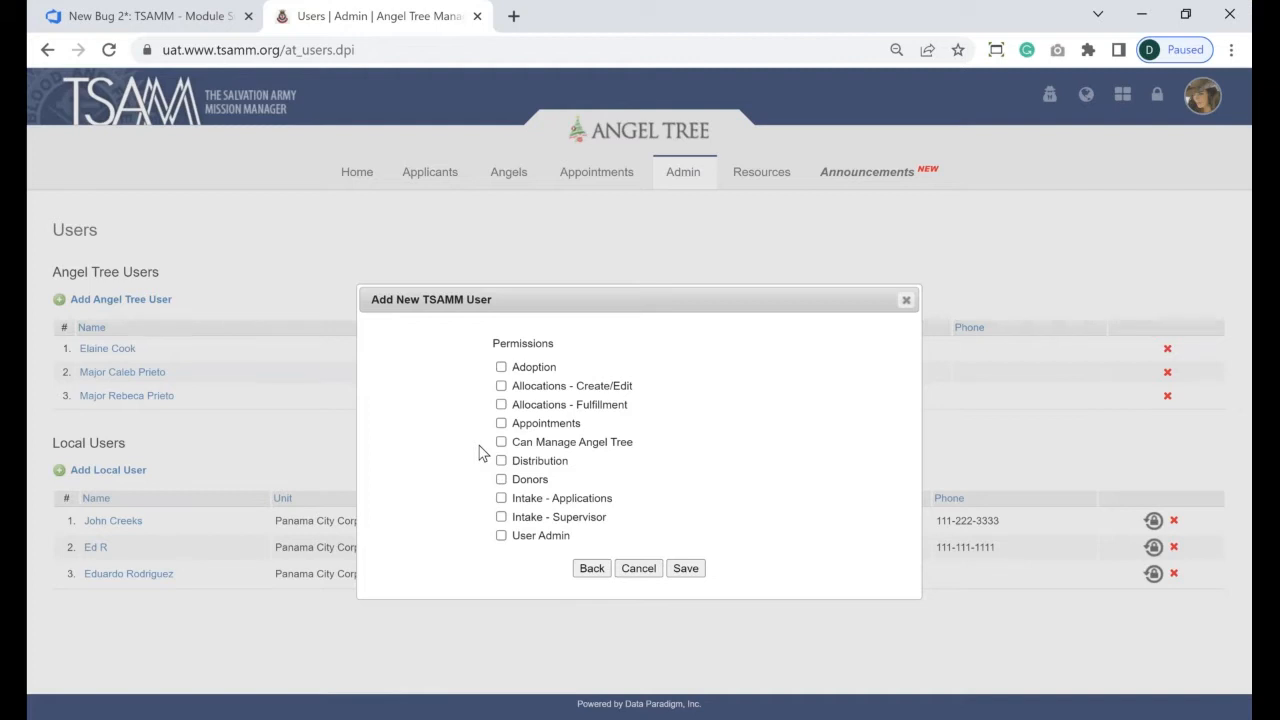
# - Grant the Human Resources Department user the Adoption permission and save them
pyautogui.click(501, 367)
pyautogui.click(686, 568)
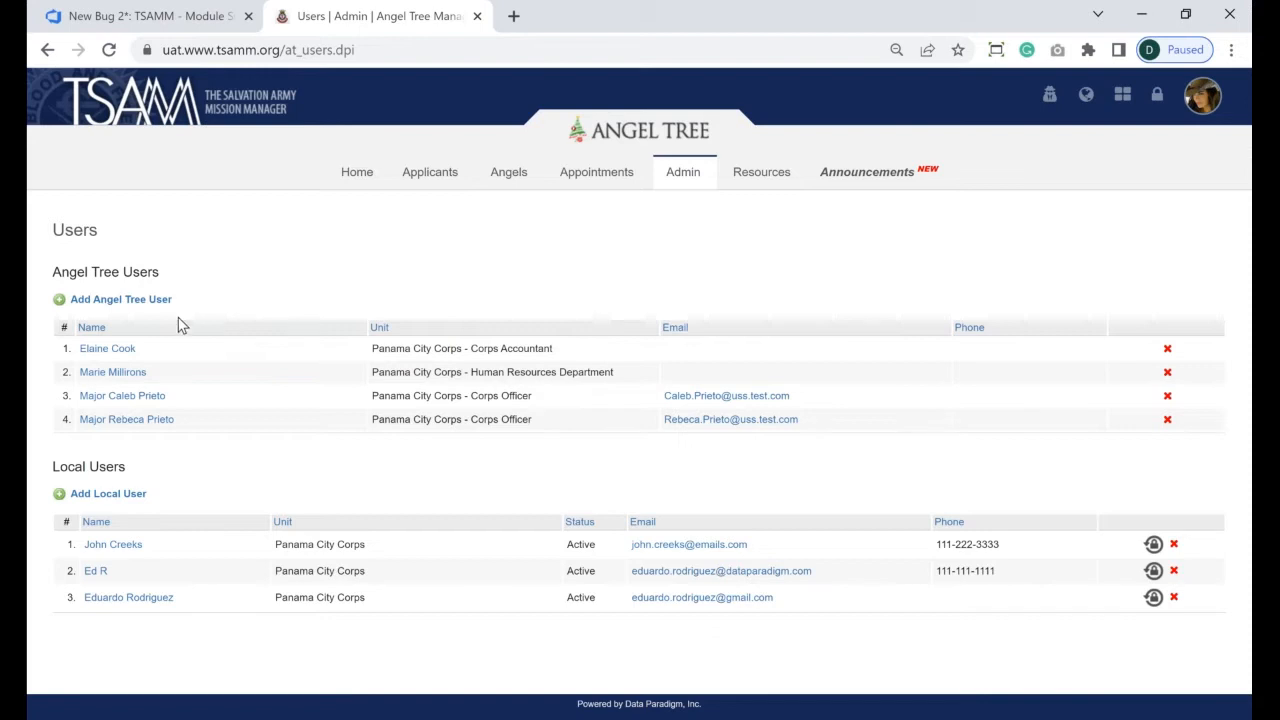
# - Start a new local user and enter their e-mail address
pyautogui.click(104, 496)
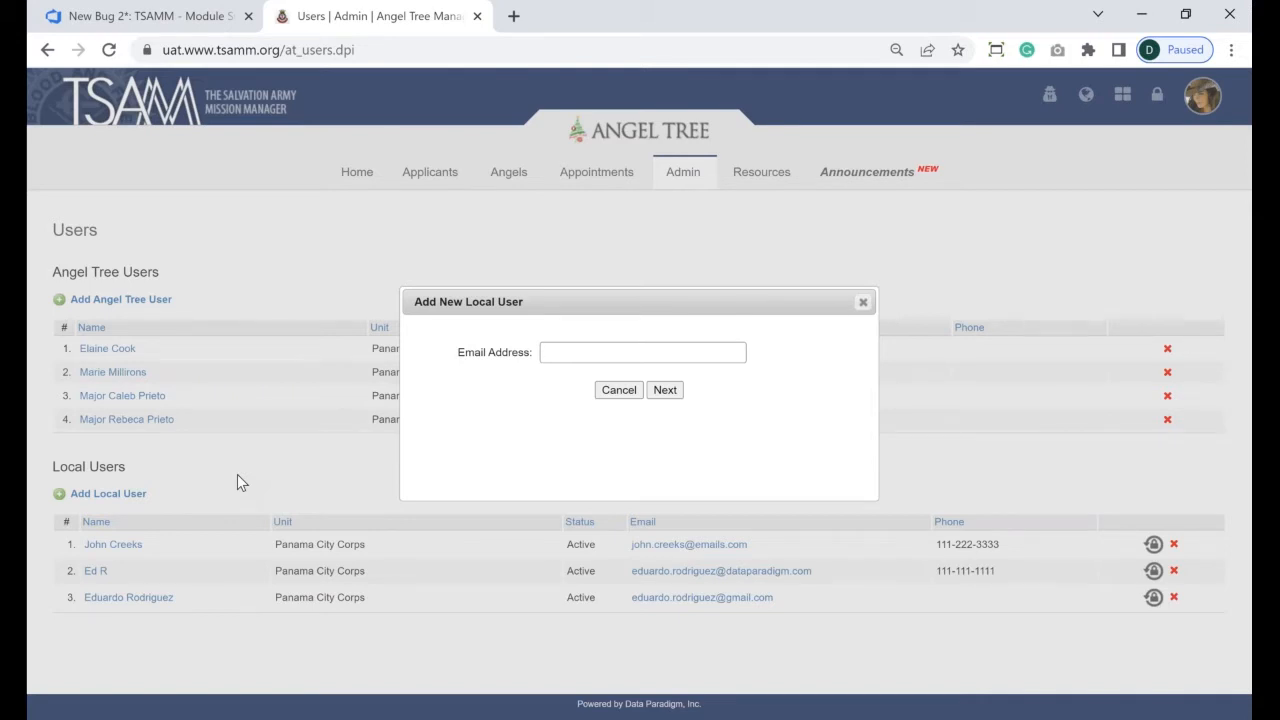
pyautogui.click(666, 394)
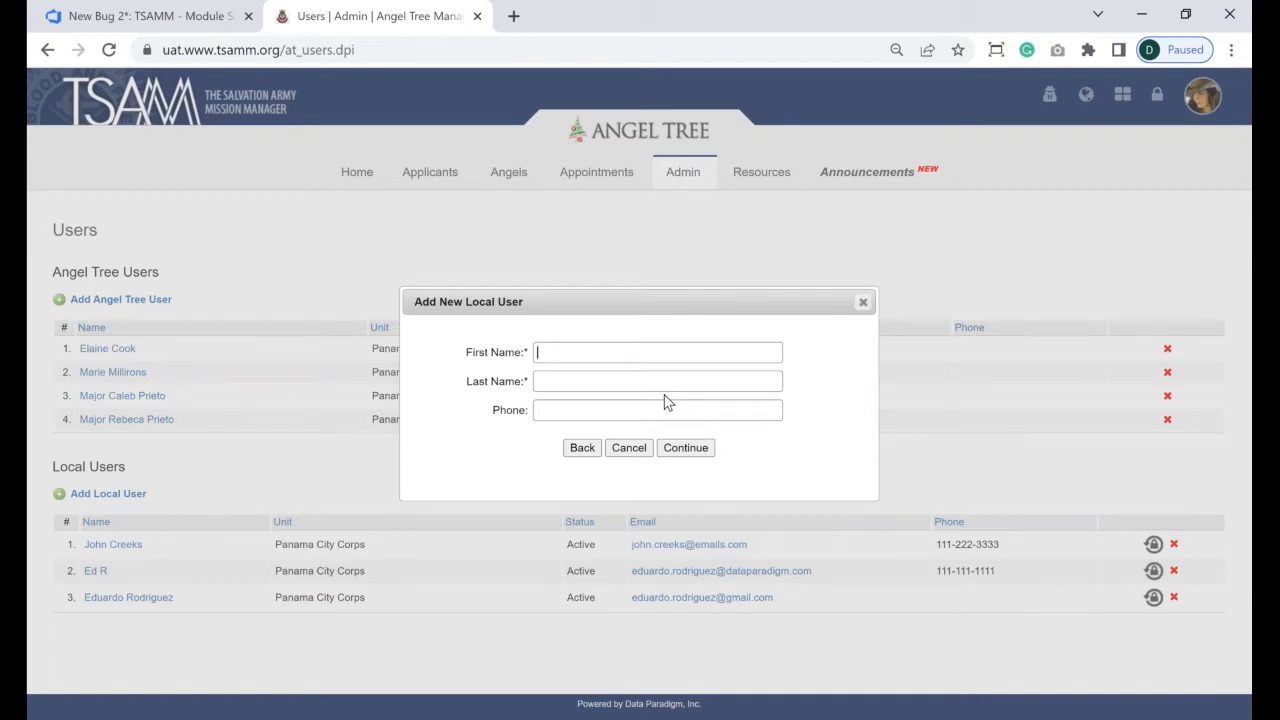
# - Fill in the new local user's first name, last name and phone number
pyautogui.press('Tab')
pyautogui.write('ith')
pyautogui.press('Tab')
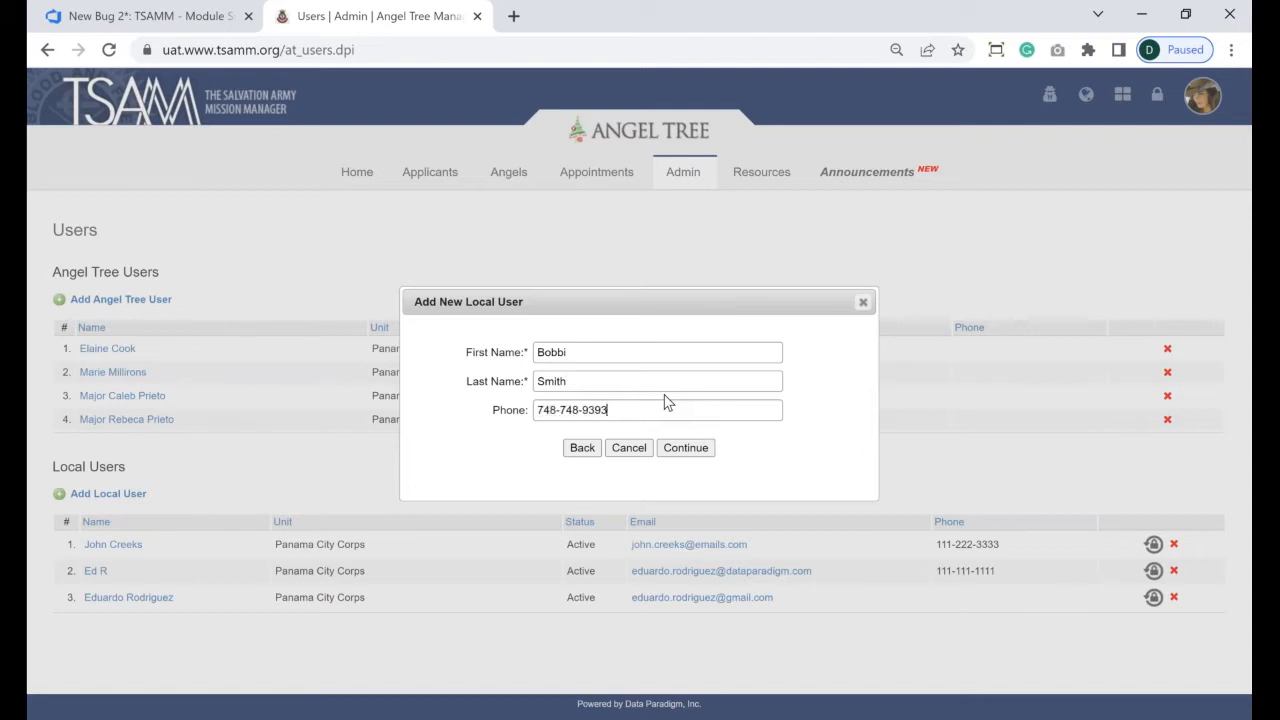
pyautogui.click(697, 451)
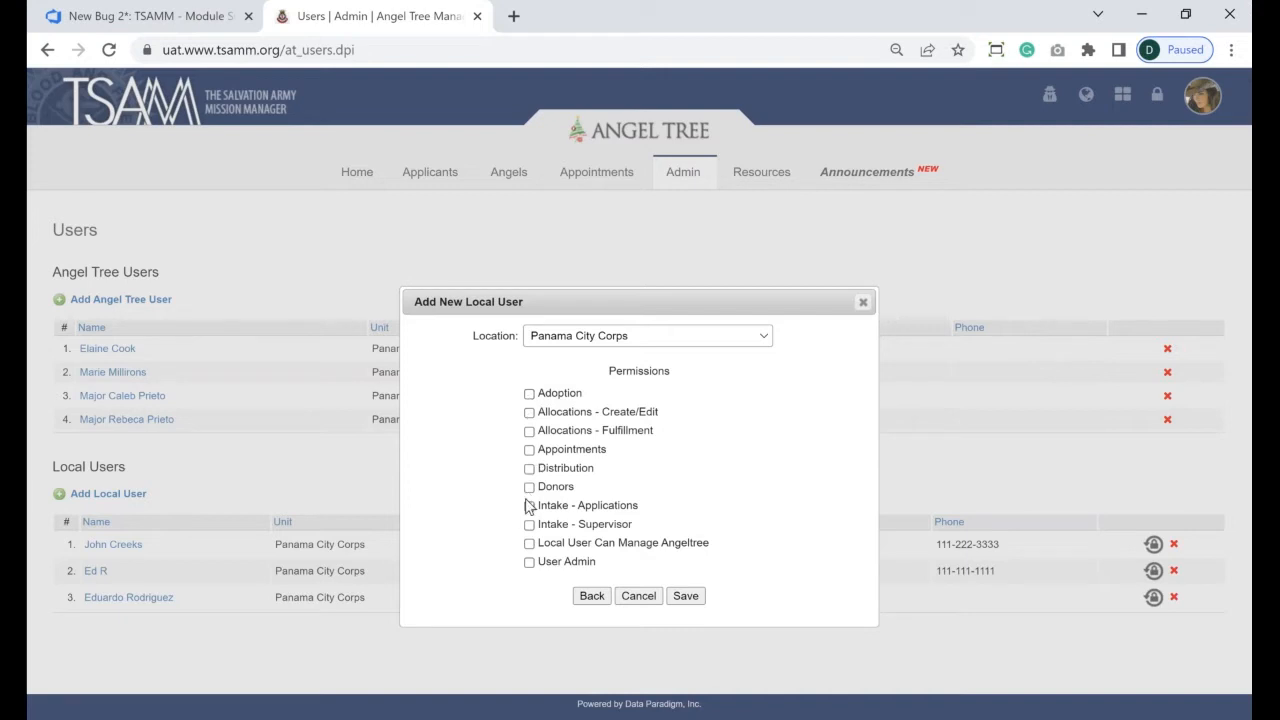
# - Keep Panama City Corps as the location, grant Intake - Applications, and save the user
pyautogui.click(549, 335)
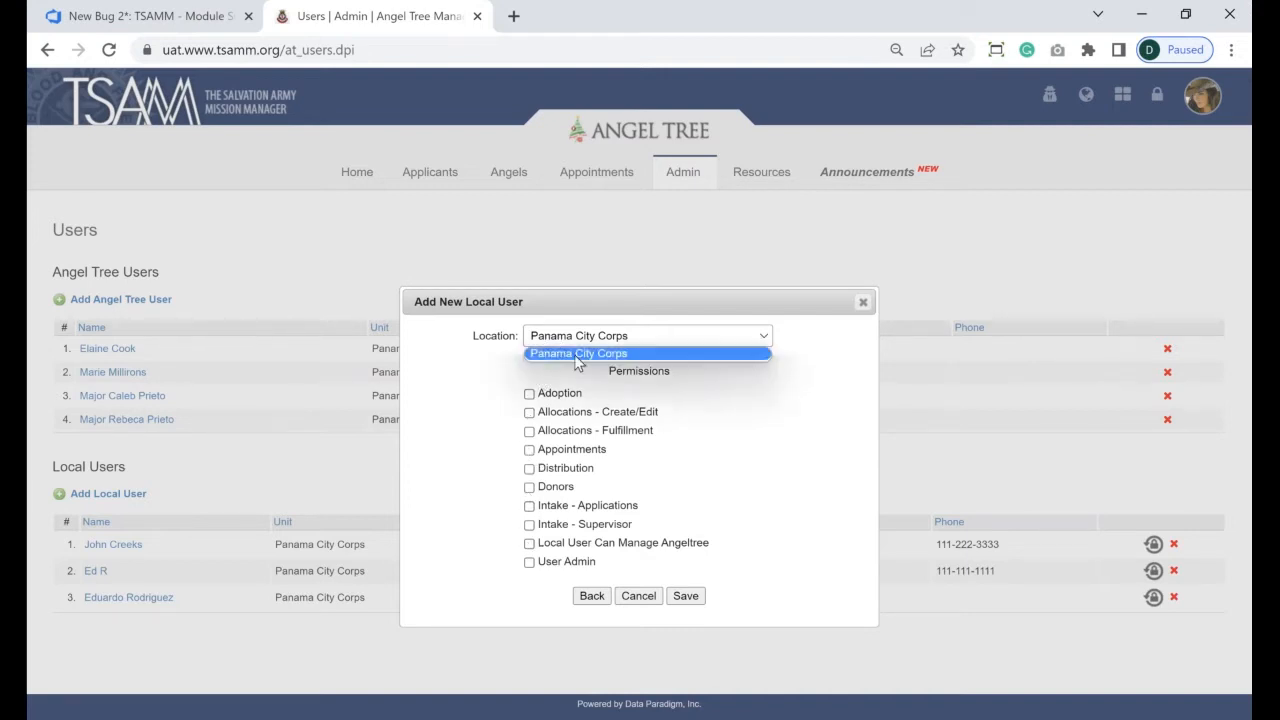
pyautogui.click(575, 356)
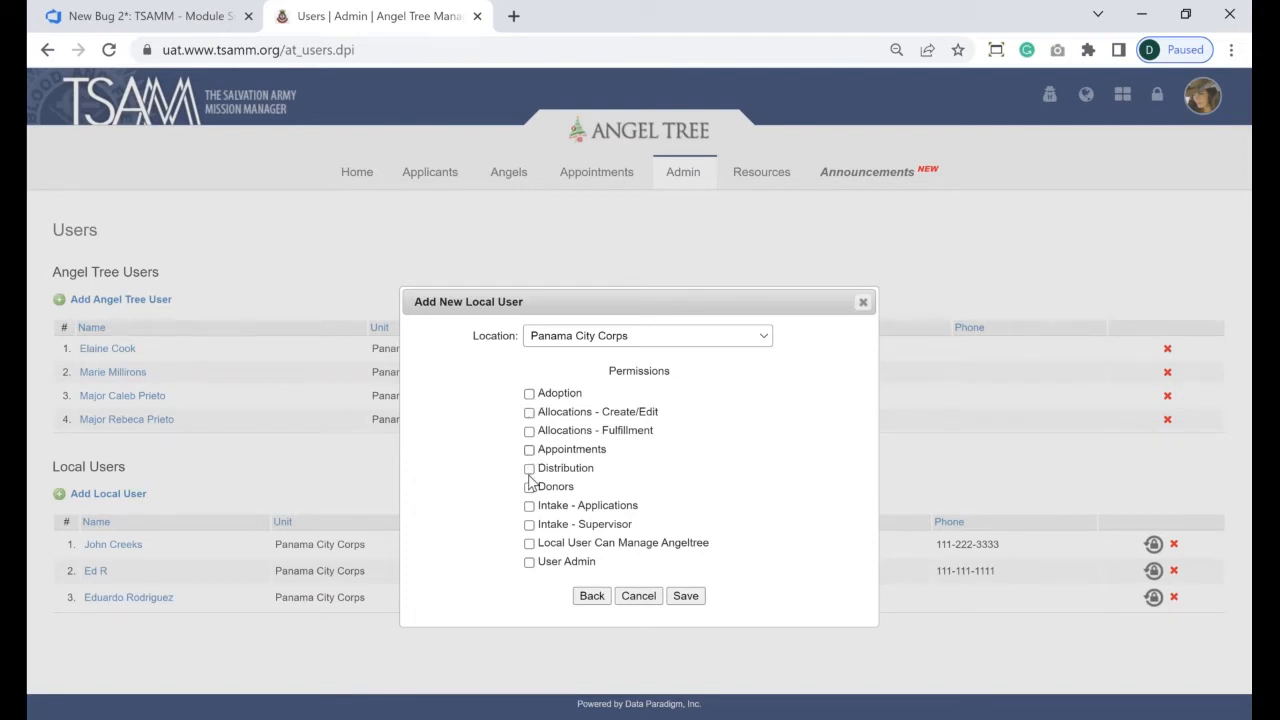
pyautogui.click(530, 506)
pyautogui.click(686, 596)
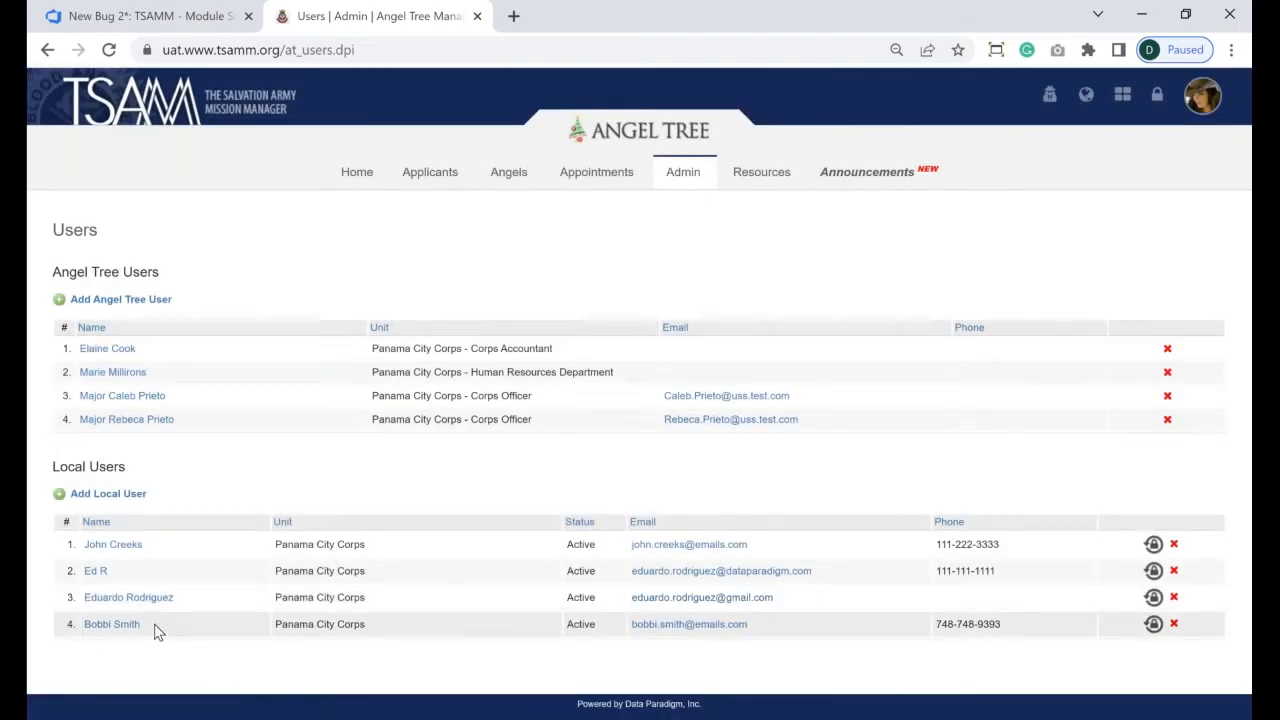
# - Send the fourth local user a password reset e-mail from their row's lock icon
pyautogui.moveTo(155, 630); pyautogui.dragTo(84, 627)
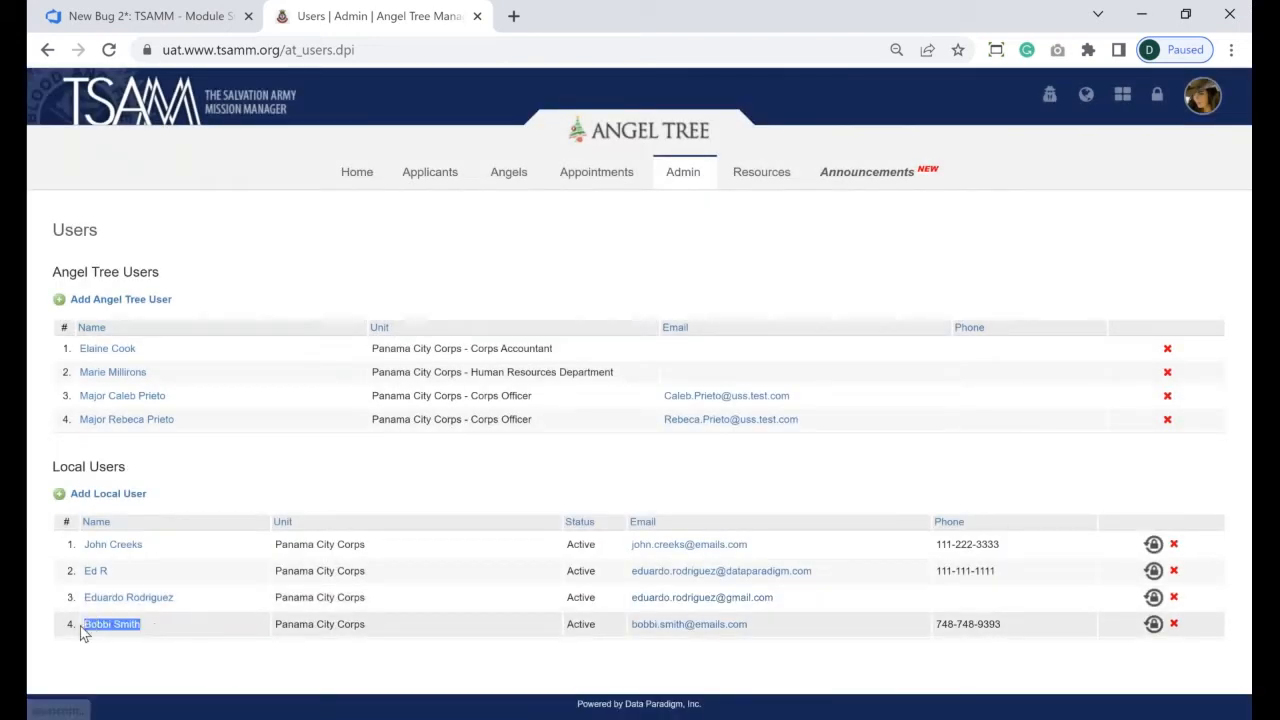
pyautogui.click(219, 649)
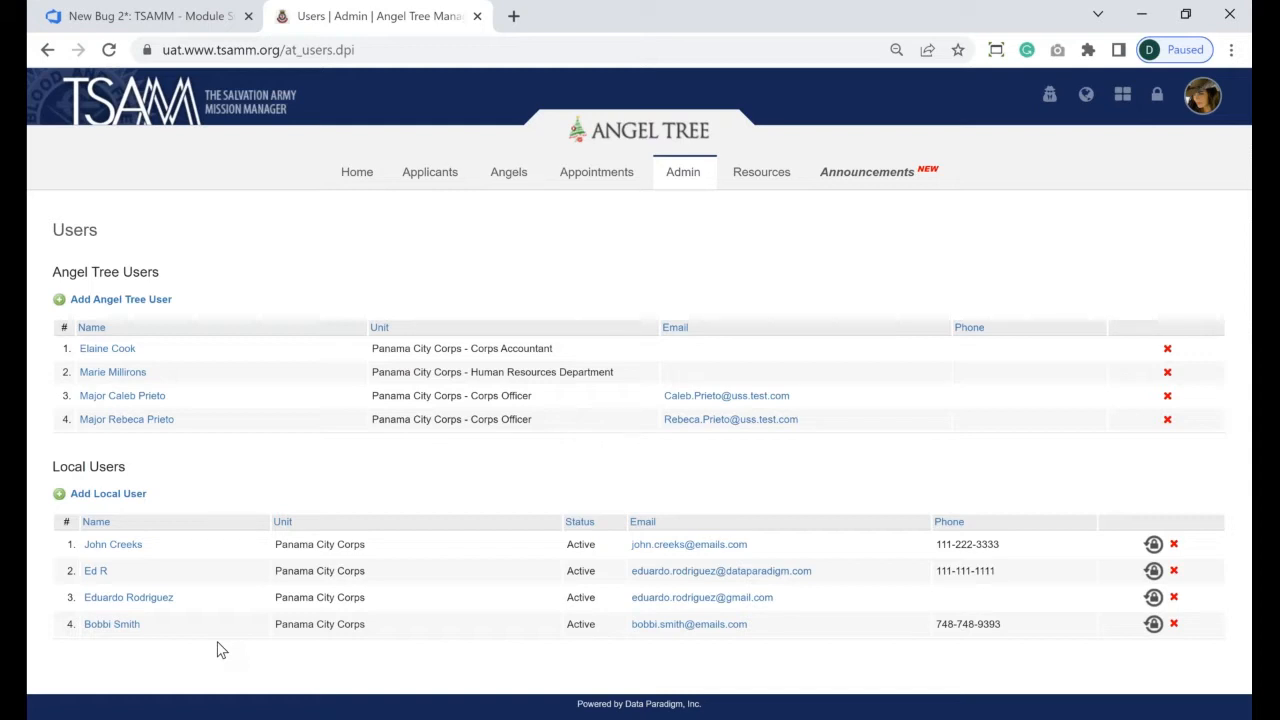
pyautogui.click(1154, 625)
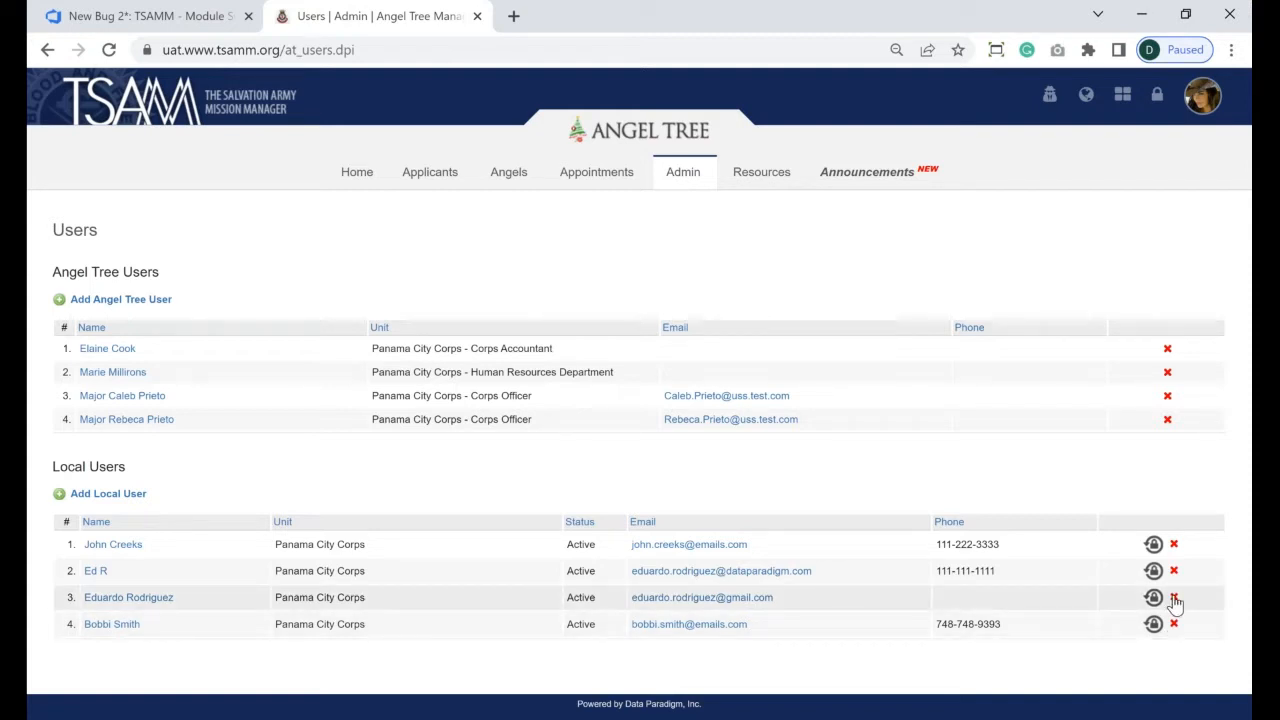
# - Delete the first user in the Local Users list and confirm the deletion
pyautogui.click(1174, 544)
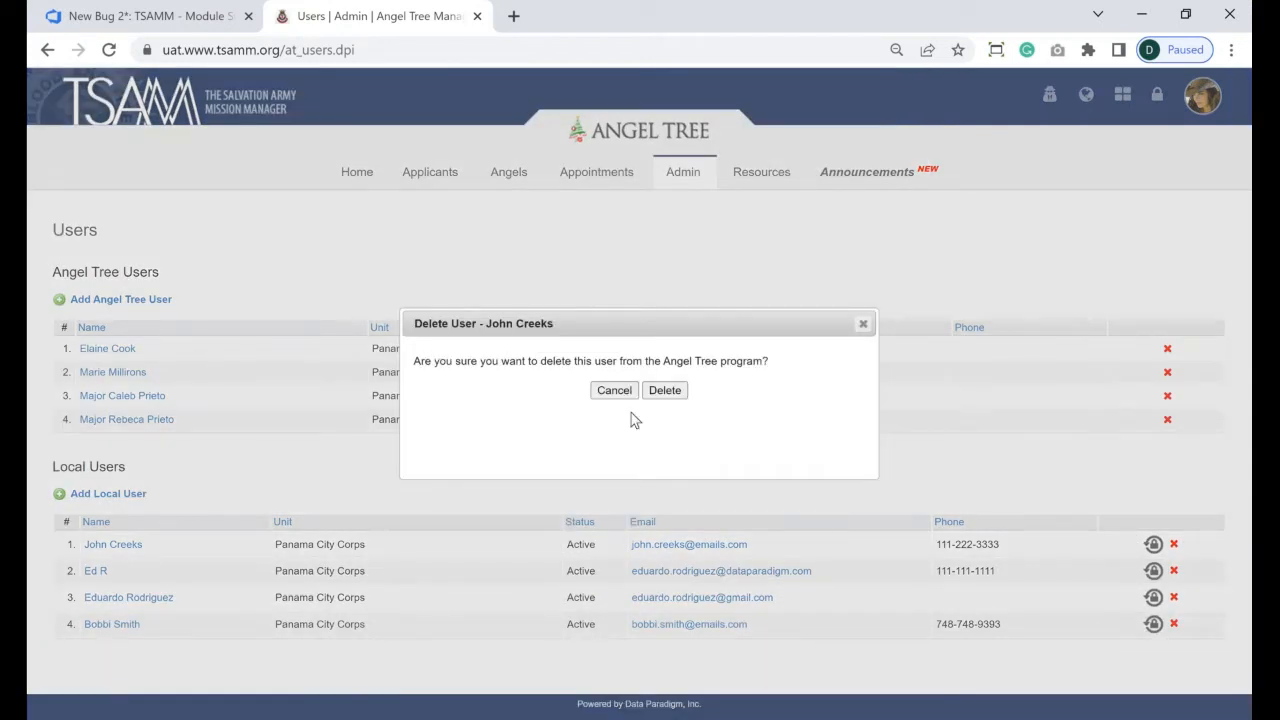
pyautogui.click(653, 398)
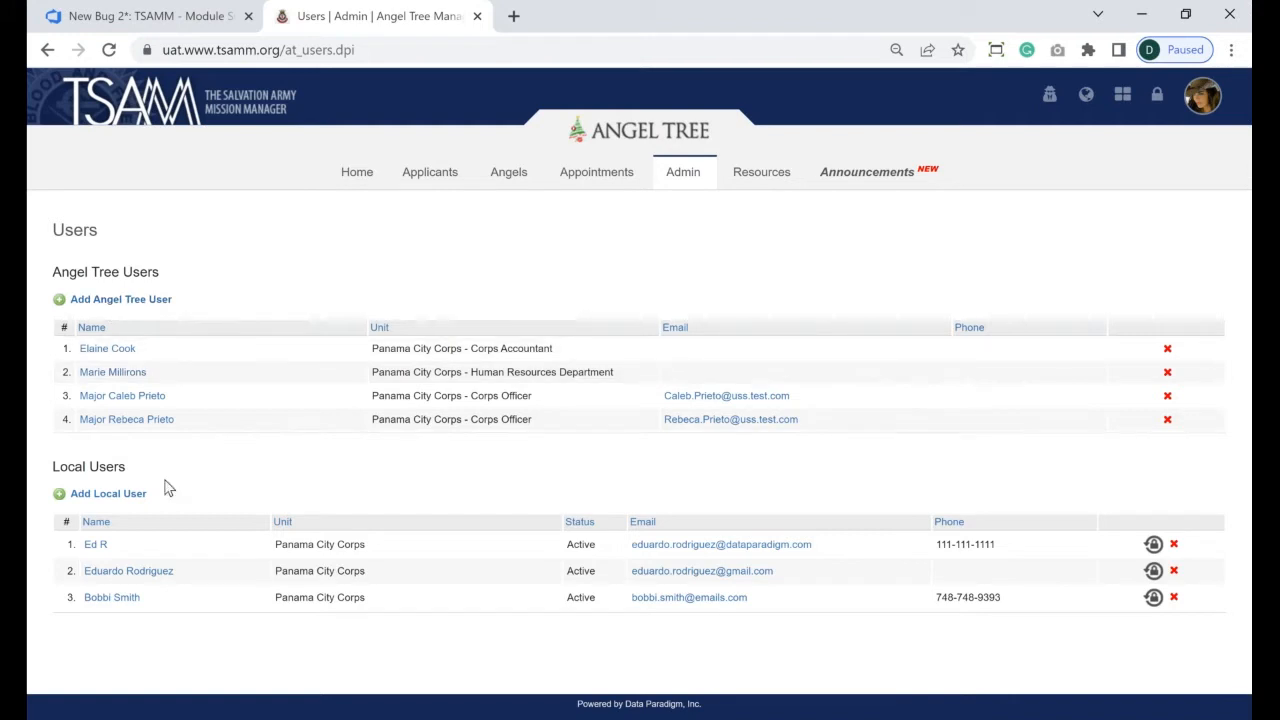
# - Edit the second Angel Tree user, removing Adoption and granting Can Manage Angel Tree
pyautogui.click(113, 372)
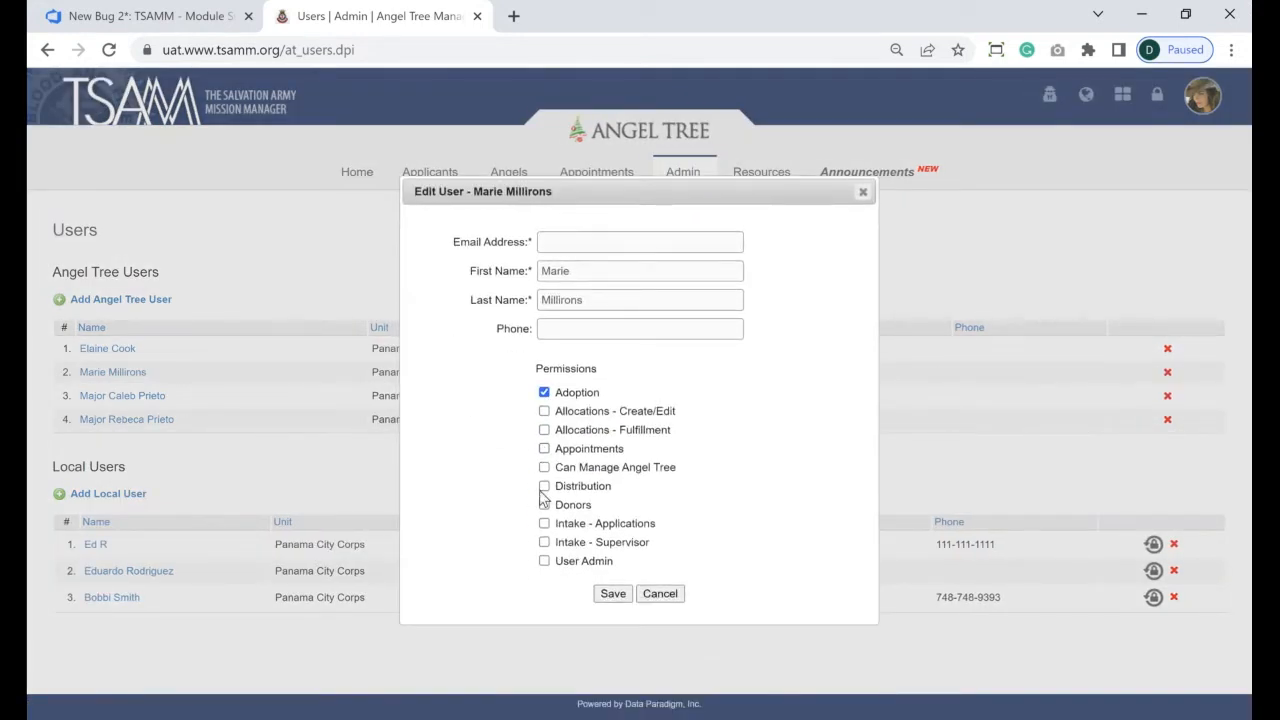
pyautogui.click(544, 393)
pyautogui.click(545, 468)
# - Clear Can Manage Angel Tree, then try Adoption and both Allocations permissions, unticking each
pyautogui.click(544, 468)
pyautogui.click(544, 395)
pyautogui.click(544, 395)
pyautogui.click(544, 413)
pyautogui.click(545, 432)
pyautogui.click(544, 431)
pyautogui.click(544, 411)
# - Try Appointments, Distribution and Donors in turn, ending with Intake - Applications and Intake - Supervisor granted
pyautogui.click(543, 450)
pyautogui.click(544, 448)
pyautogui.click(545, 487)
pyautogui.click(544, 487)
pyautogui.click(544, 505)
pyautogui.click(544, 505)
pyautogui.click(544, 524)
pyautogui.click(544, 542)
# - Clear both Intake permissions, tick and untick User Admin, and re-grant Can Manage Angel Tree
pyautogui.click(544, 524)
pyautogui.click(544, 542)
pyautogui.click(544, 561)
pyautogui.click(544, 562)
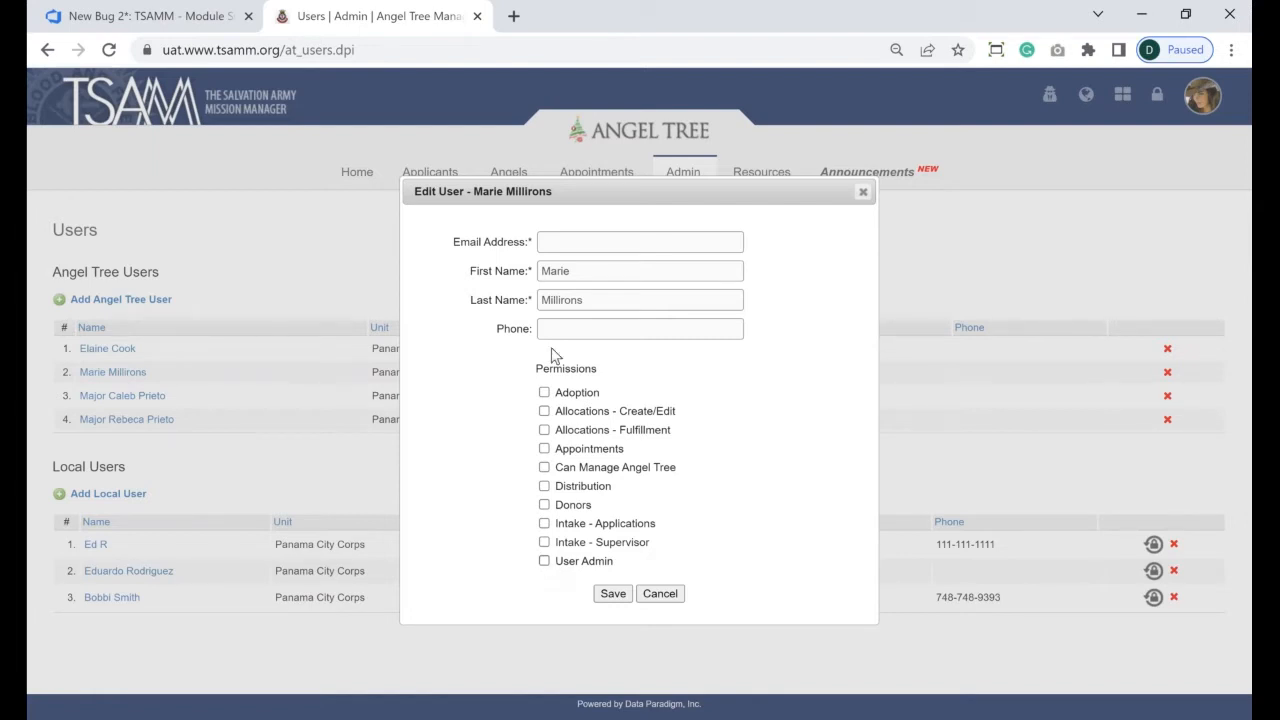
pyautogui.click(545, 470)
# - Tick every permission box, including Adoption, Allocations, Appointments, Donors, Distribution, Intake and User Admin
pyautogui.click(544, 393)
pyautogui.click(544, 430)
pyautogui.click(544, 505)
pyautogui.click(545, 543)
pyautogui.click(545, 562)
pyautogui.click(544, 449)
pyautogui.click(544, 411)
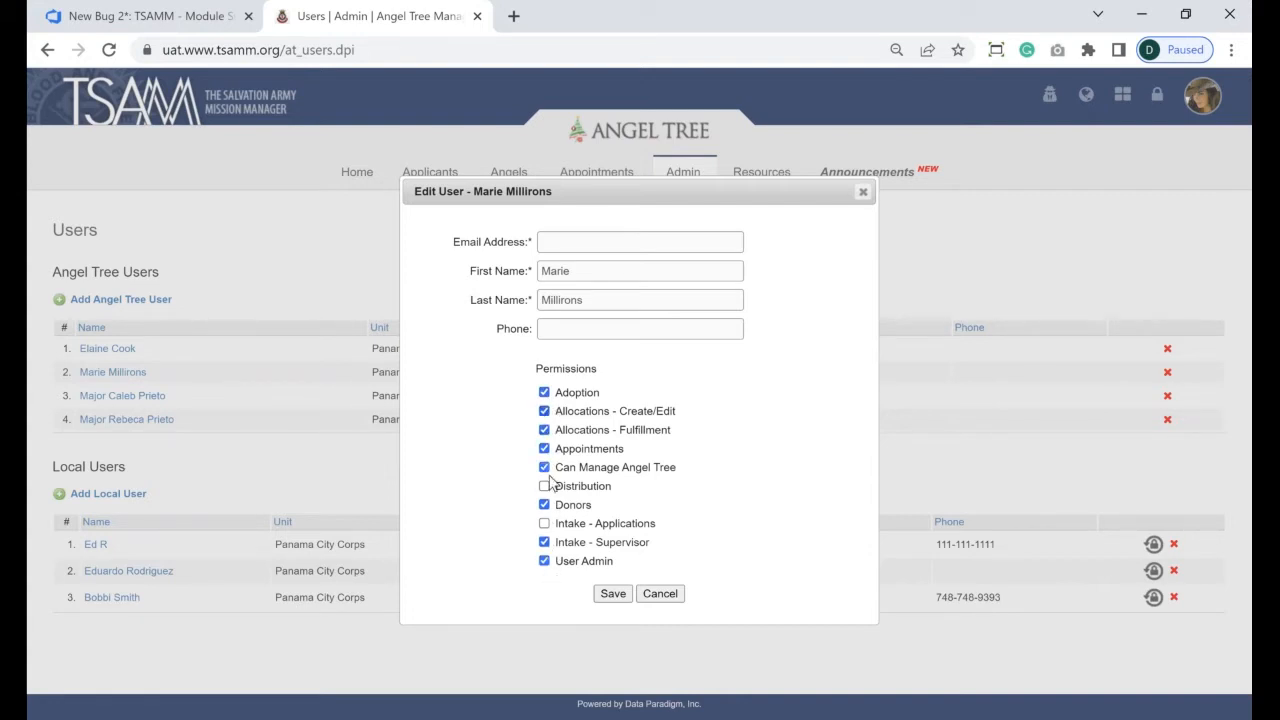
pyautogui.click(545, 487)
pyautogui.click(545, 524)
# - Untick Adoption, both Allocations permissions and Appointments, highlighting the Can Manage Angel Tree permission
pyautogui.click(544, 393)
pyautogui.click(544, 411)
pyautogui.click(544, 430)
pyautogui.click(544, 449)
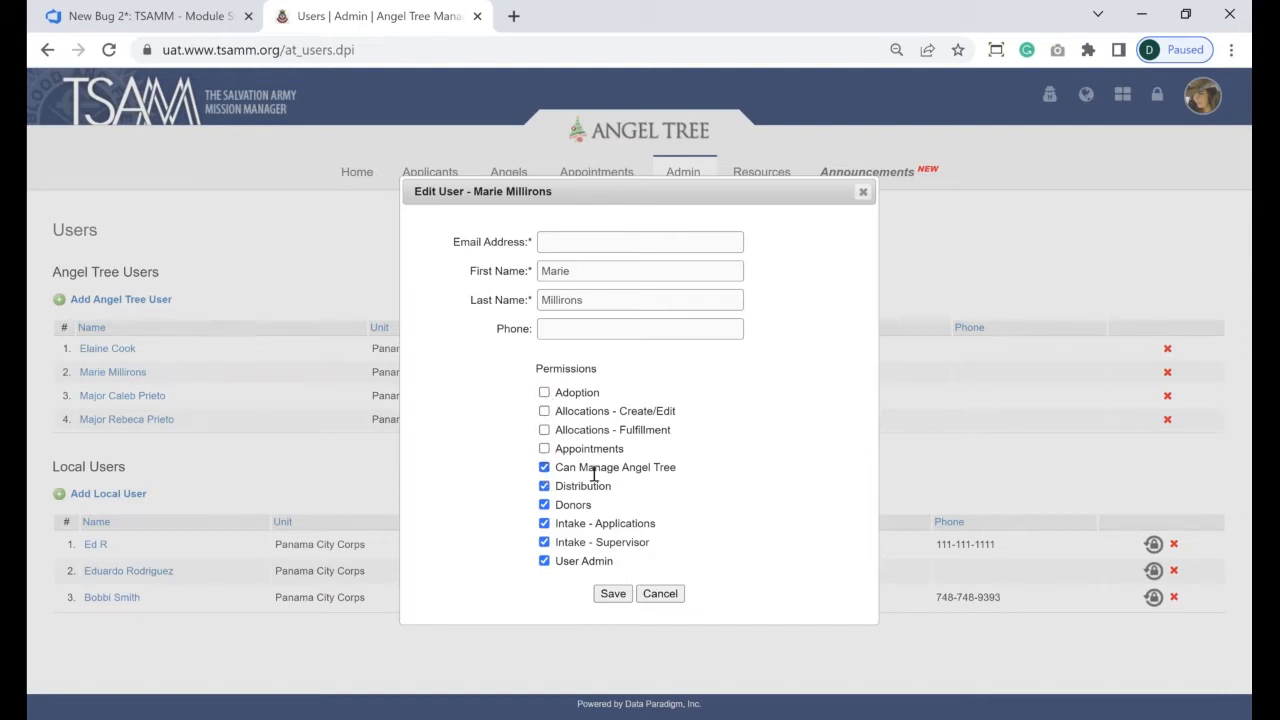
pyautogui.moveTo(557, 467); pyautogui.dragTo(677, 467)
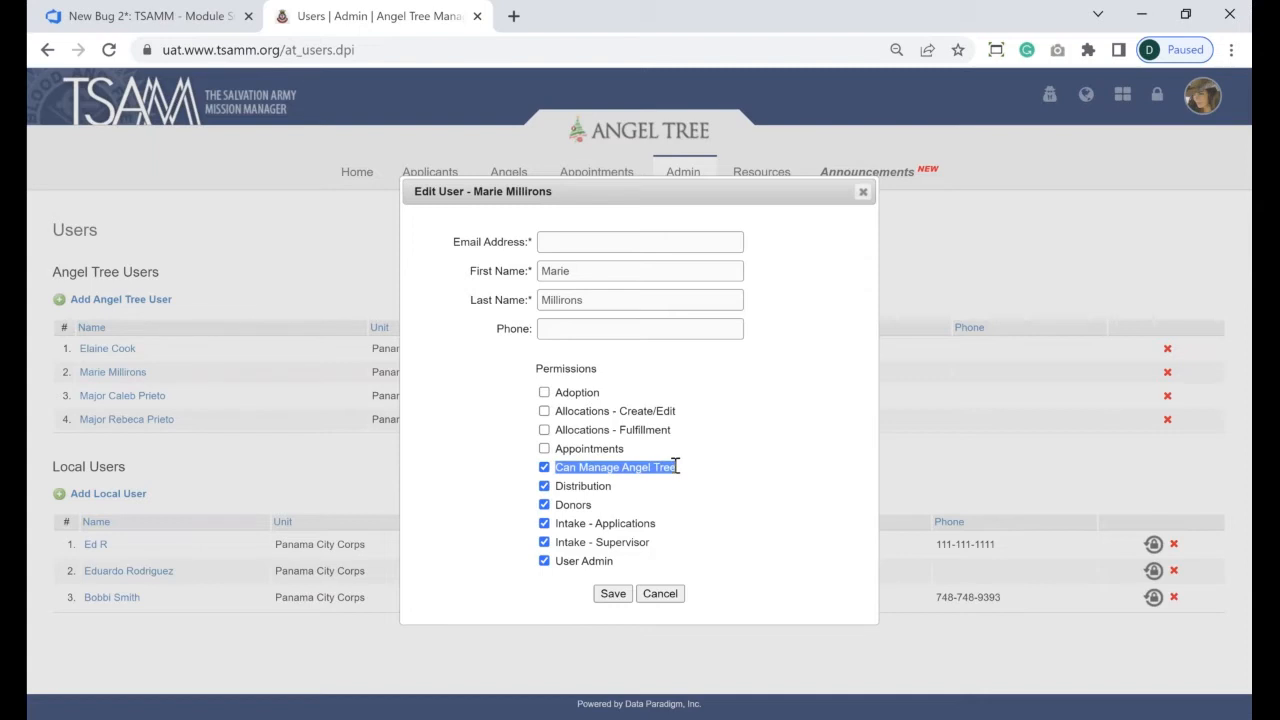
# - Untick Distribution, Donors, both Intake permissions and User Admin, attempt to save, then close the editor
pyautogui.click(545, 487)
pyautogui.click(545, 505)
pyautogui.click(544, 523)
pyautogui.click(544, 543)
pyautogui.click(544, 561)
pyautogui.click(614, 596)
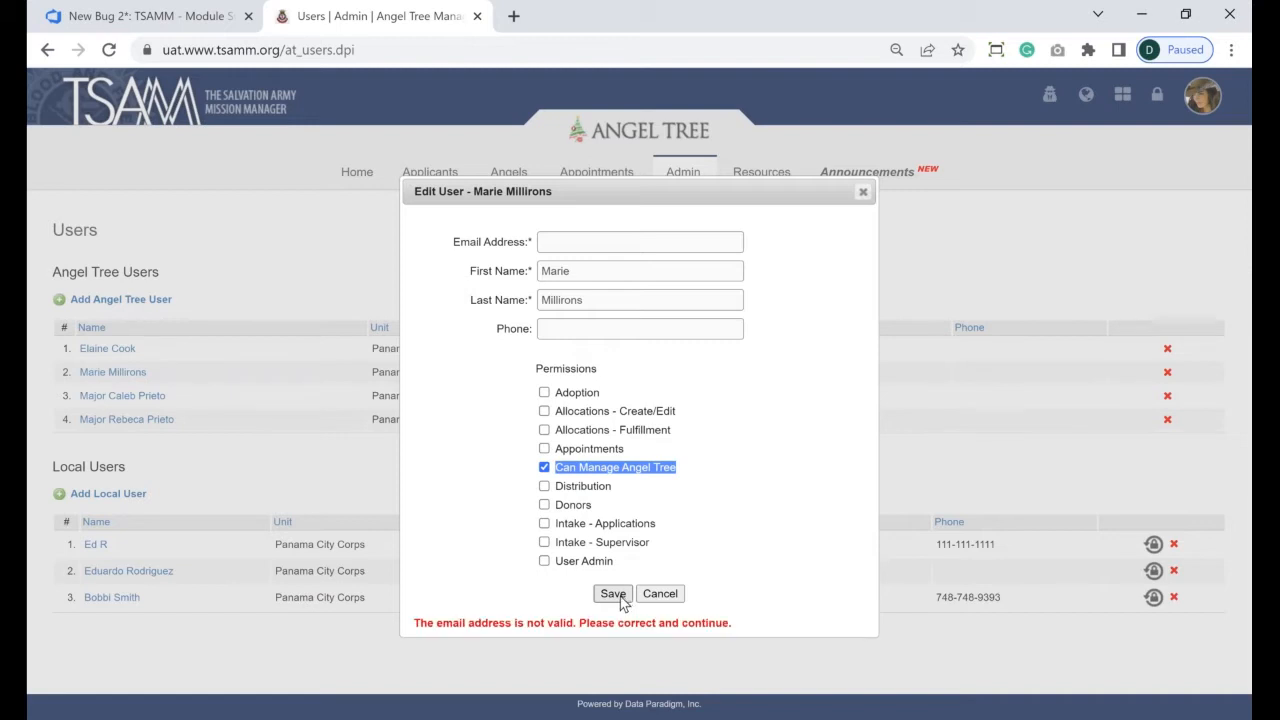
pyautogui.click(863, 194)
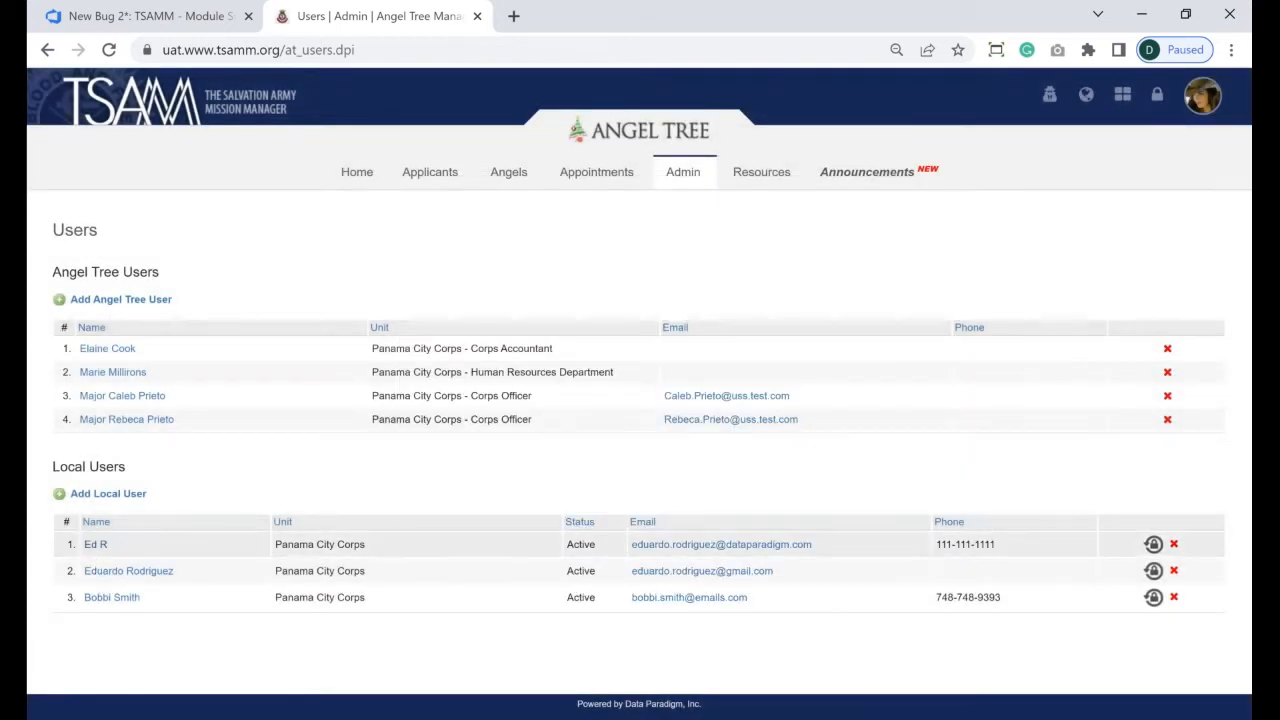
pyautogui.click(97, 600)
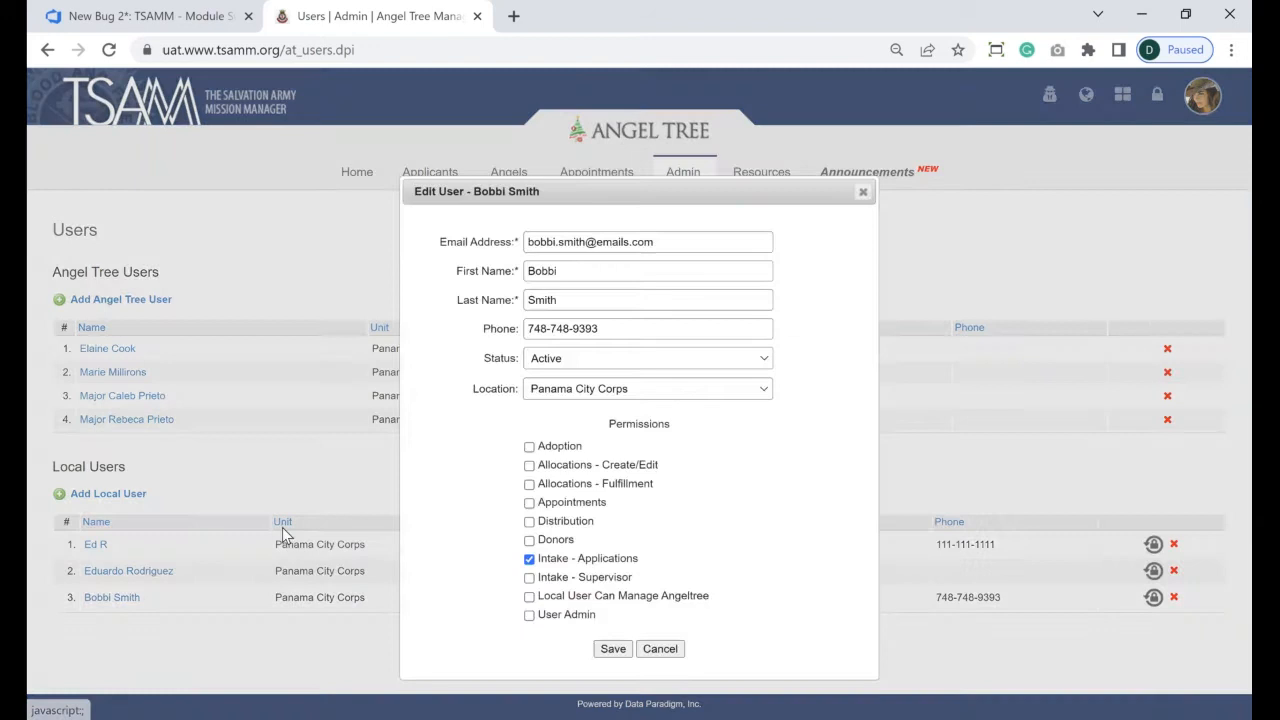
pyautogui.click(530, 598)
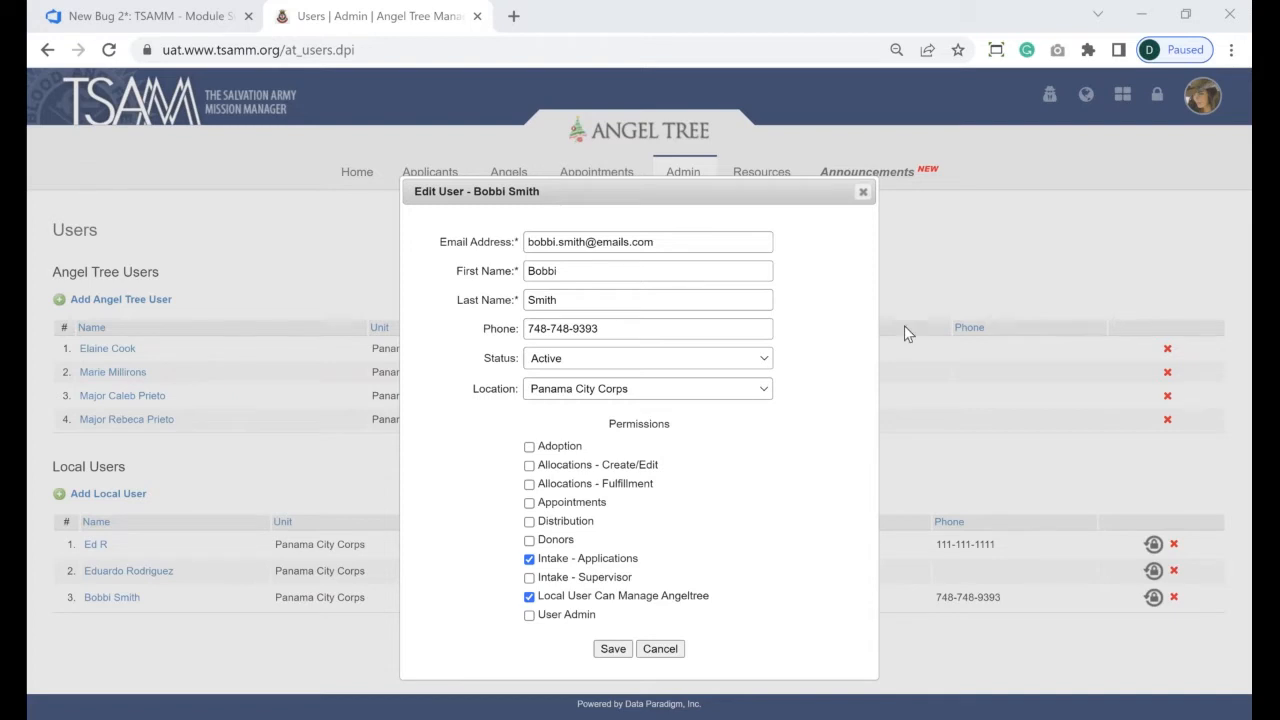
pyautogui.click(862, 191)
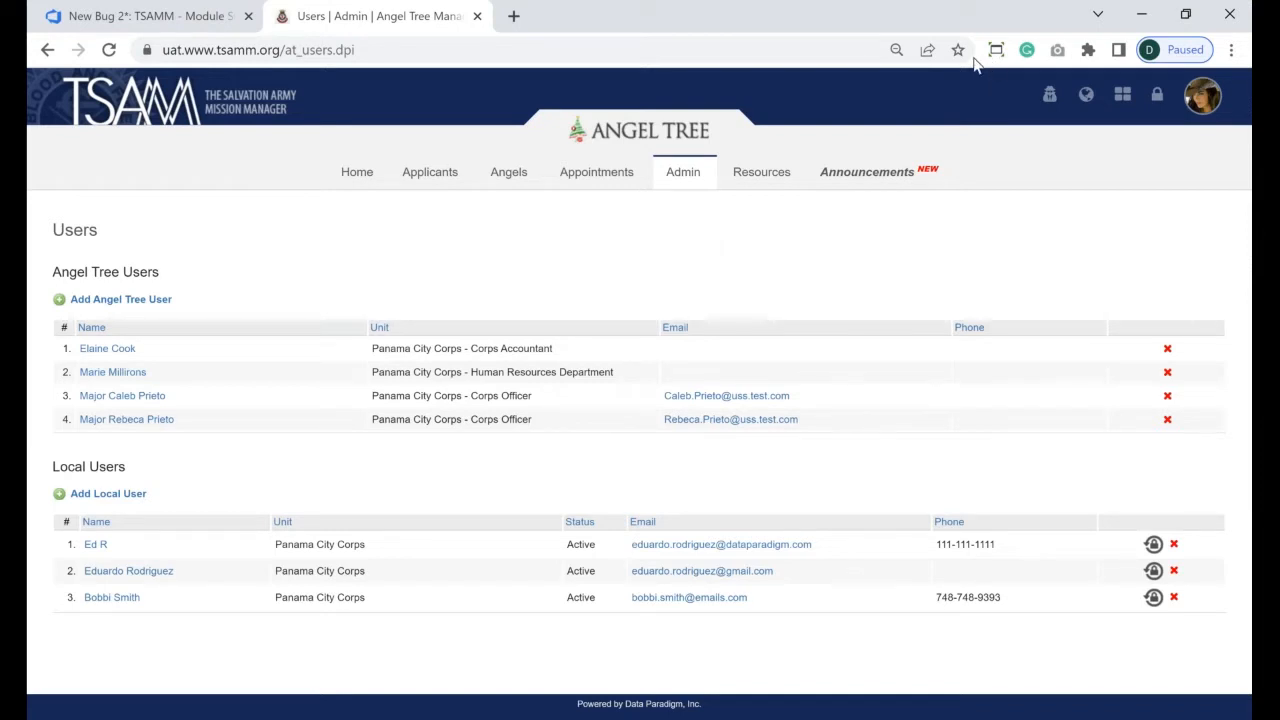
# - Load the current campaign's General tab via Admin > Campaign, pointing out the year 2021 in its title
pyautogui.moveTo(672, 184)
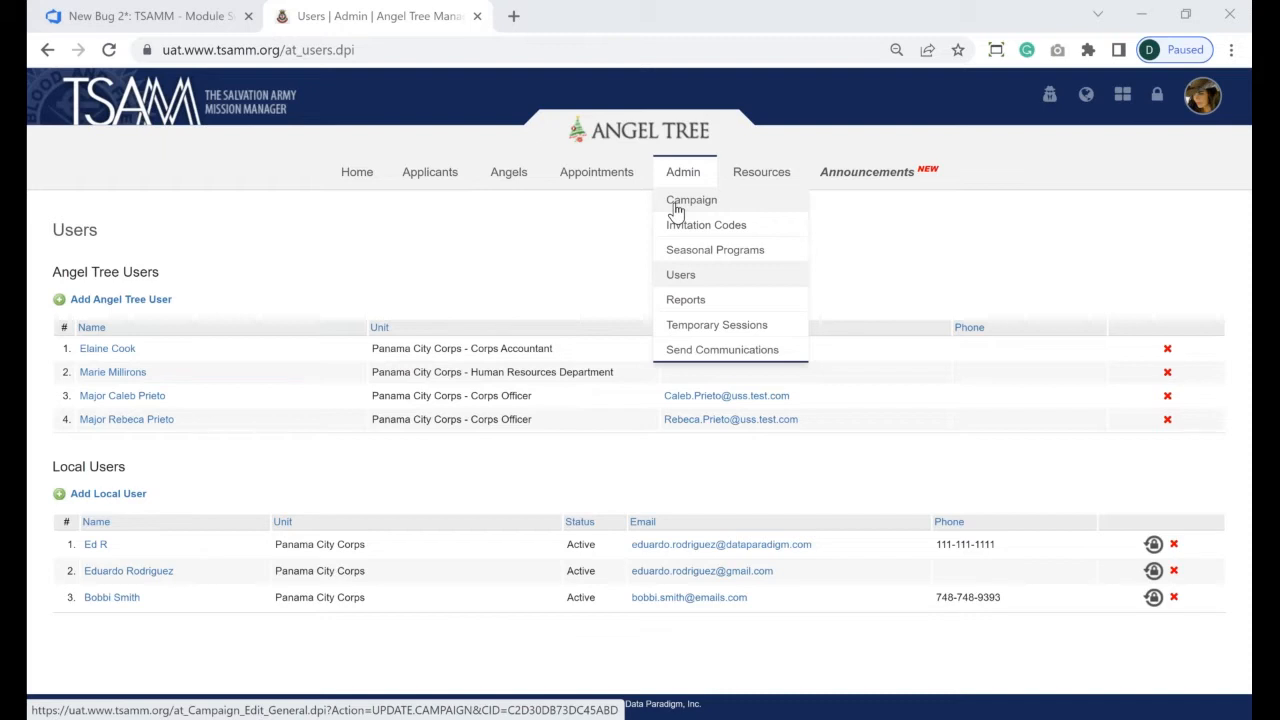
pyautogui.click(676, 205)
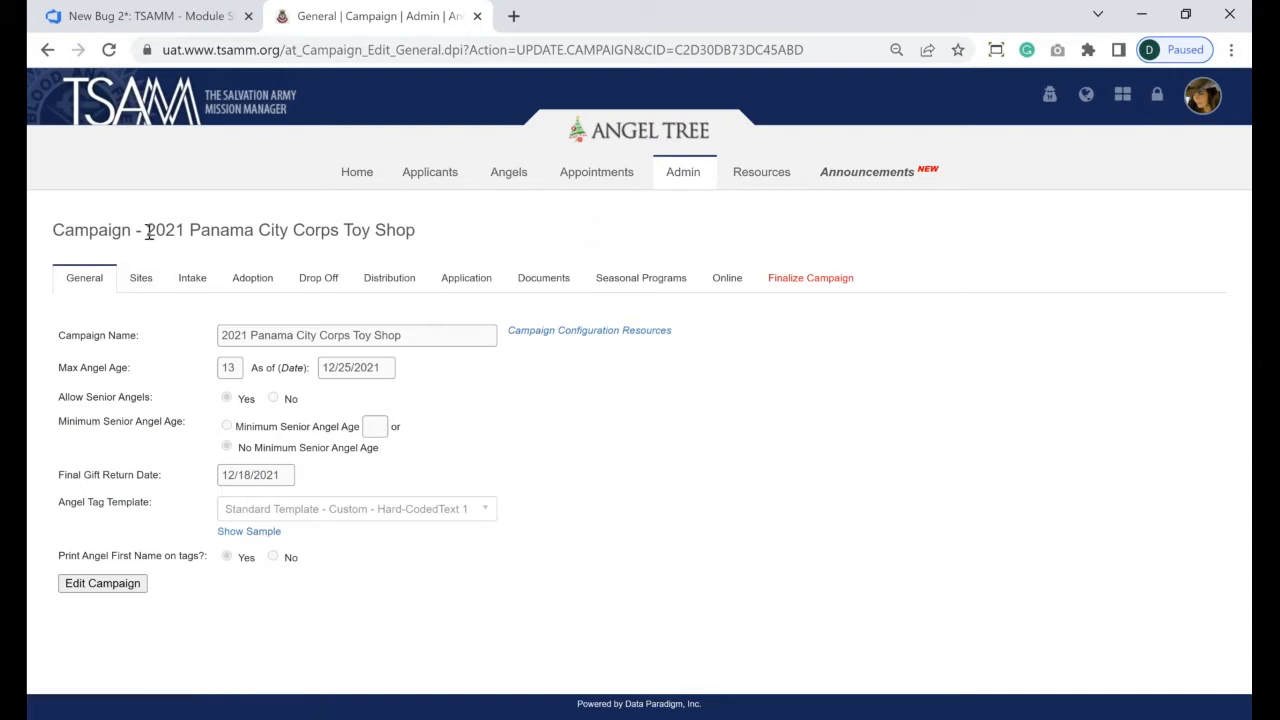
pyautogui.doubleClick(184, 228)
pyautogui.click(186, 228)
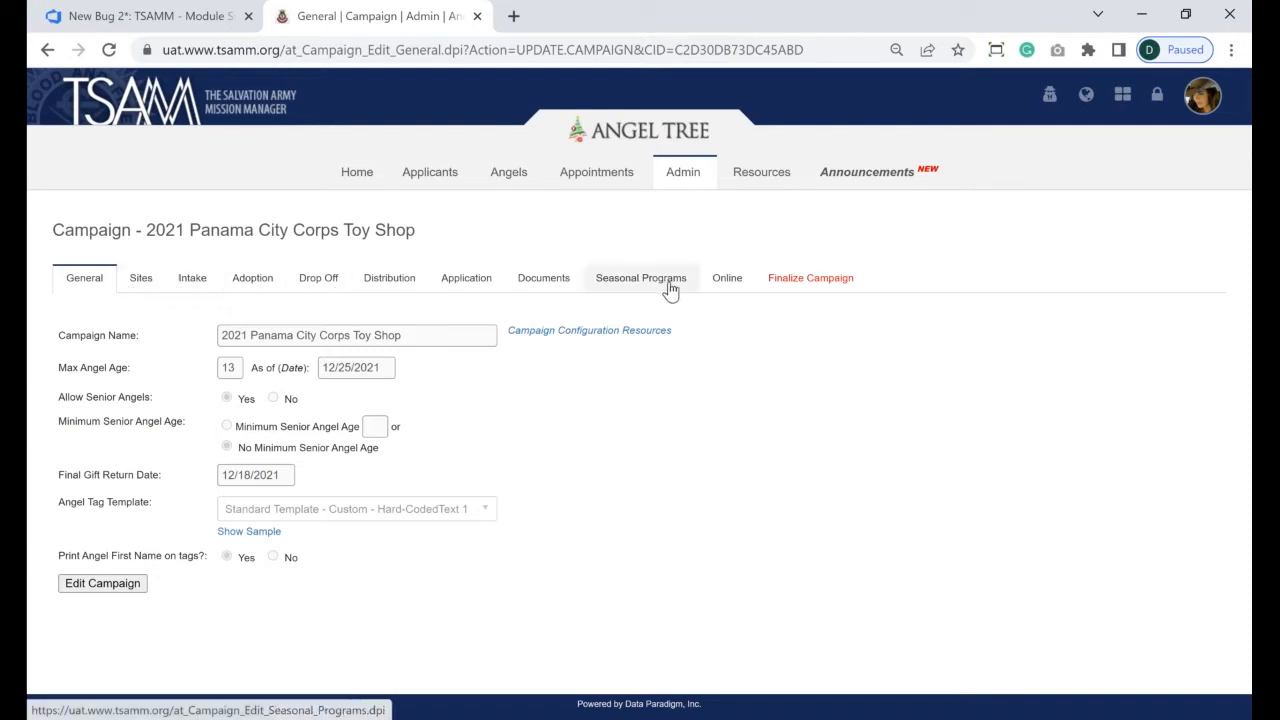
# - Show the Finalize Campaign tab and start finalizing, then cancel the confirmation so the campaign stays open
pyautogui.click(798, 280)
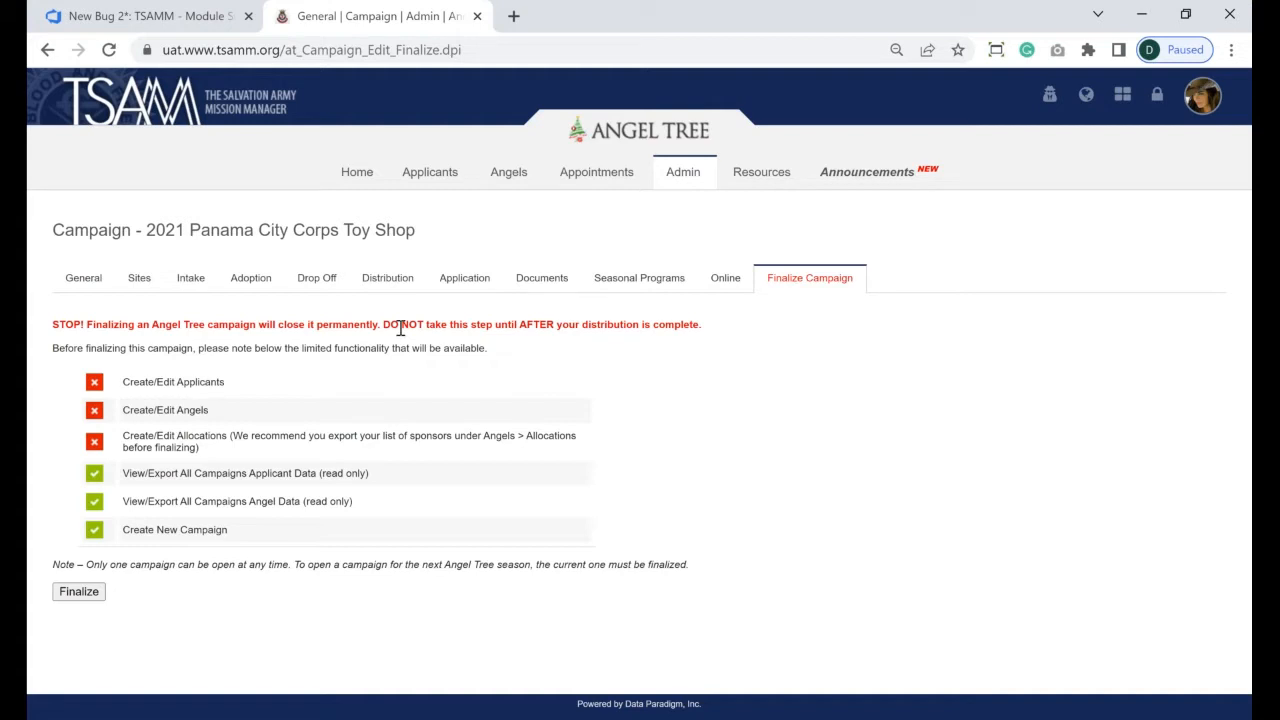
pyautogui.click(86, 596)
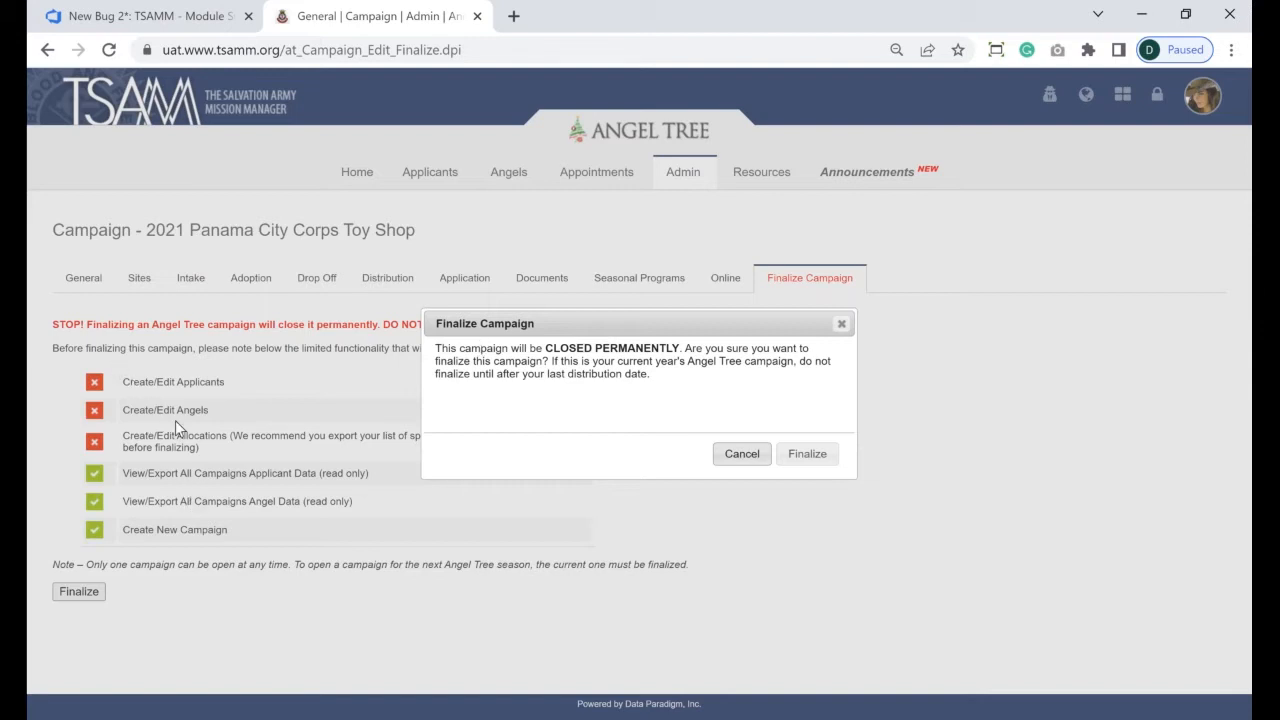
pyautogui.click(840, 327)
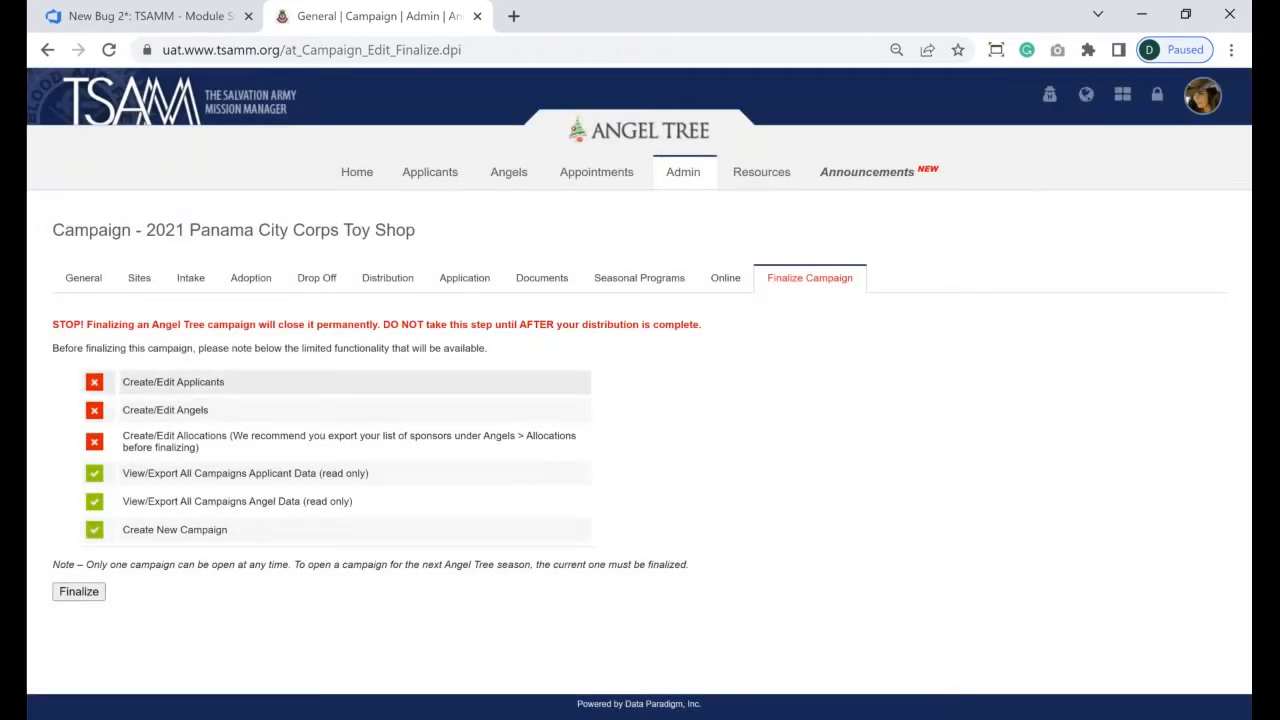
pyautogui.moveTo(122, 382); pyautogui.dragTo(228, 391)
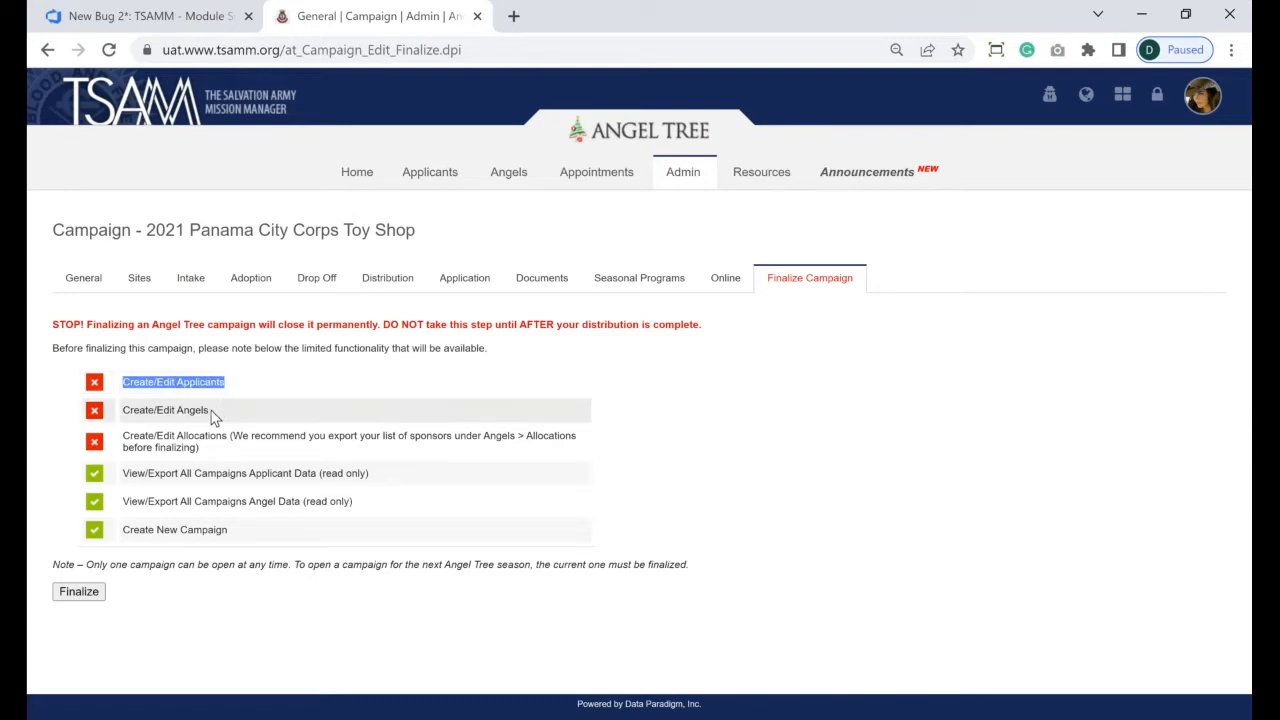
pyautogui.click(212, 418)
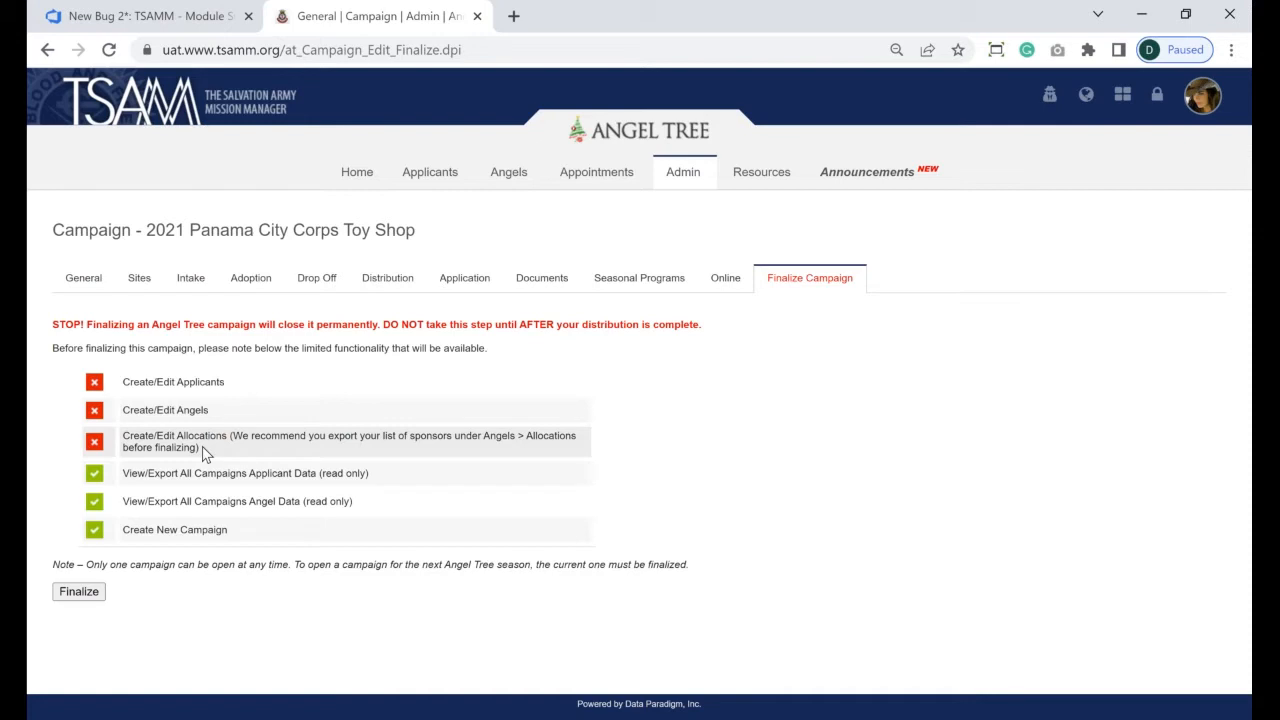
pyautogui.moveTo(202, 454); pyautogui.dragTo(124, 382)
pyautogui.click(150, 410)
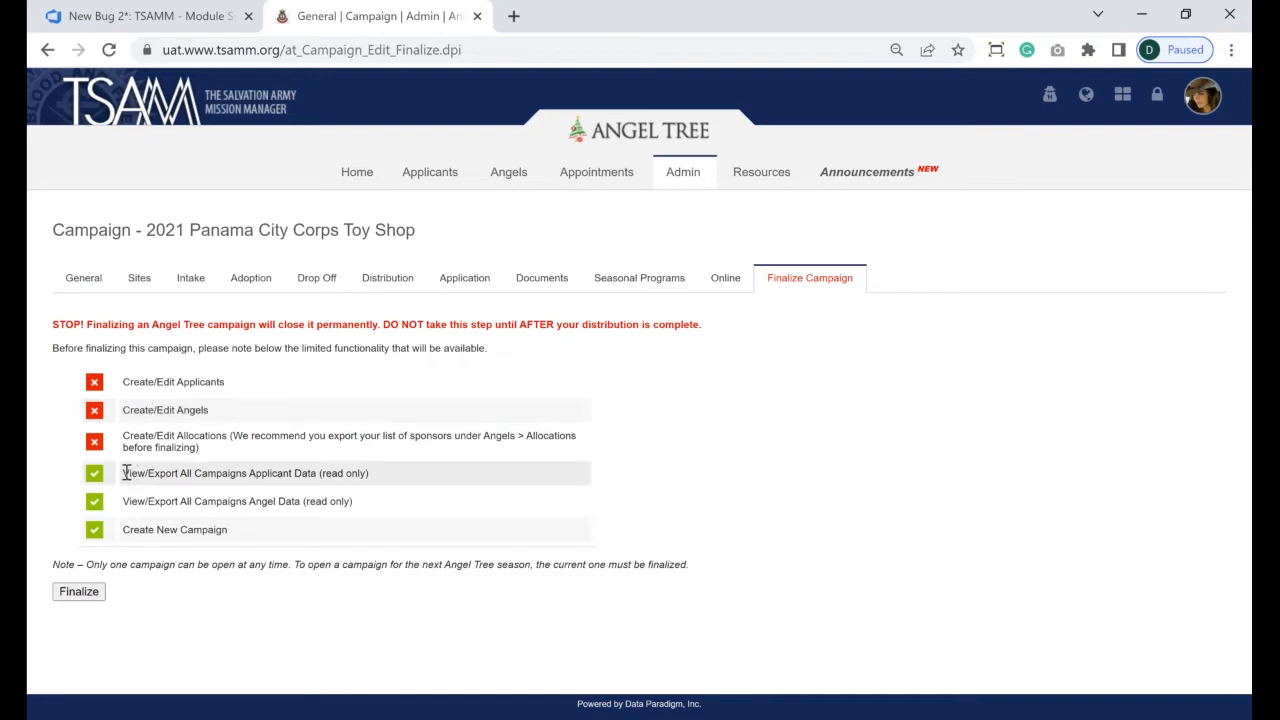
pyautogui.moveTo(126, 472); pyautogui.dragTo(357, 506)
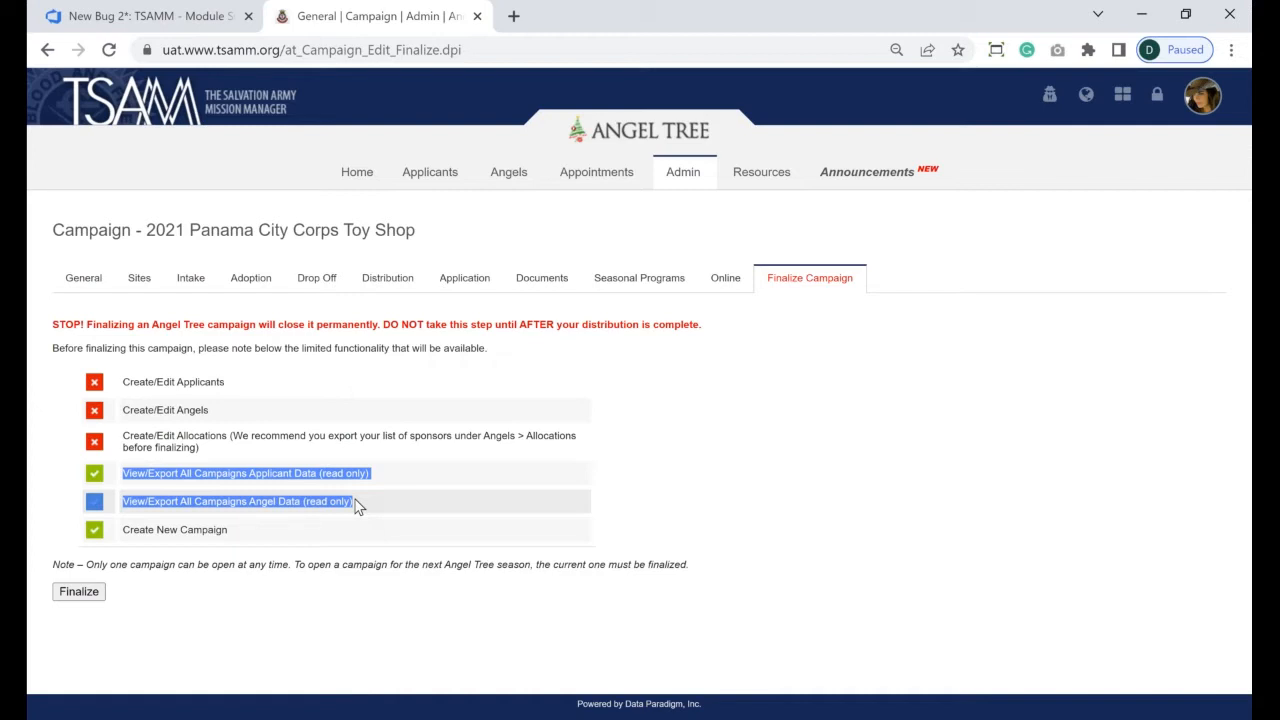
pyautogui.click(357, 506)
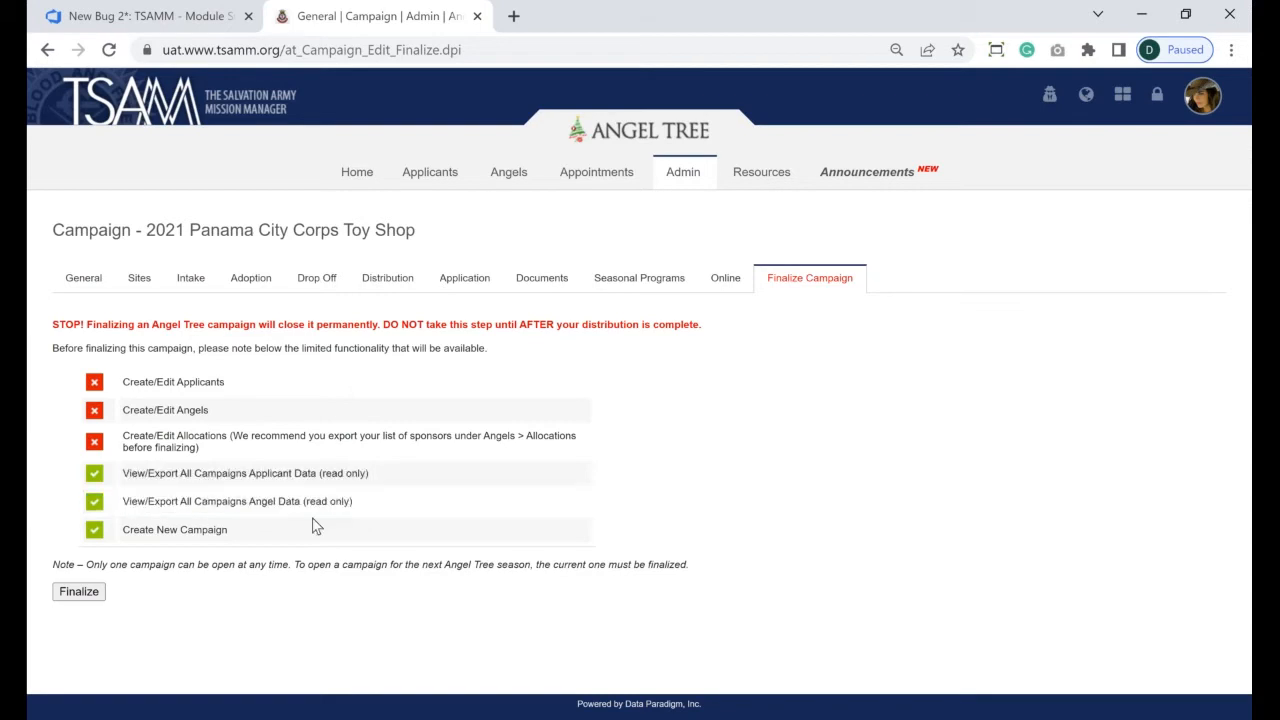
# - Finalize the 2021 campaign and confirm closing it permanently
pyautogui.click(79, 592)
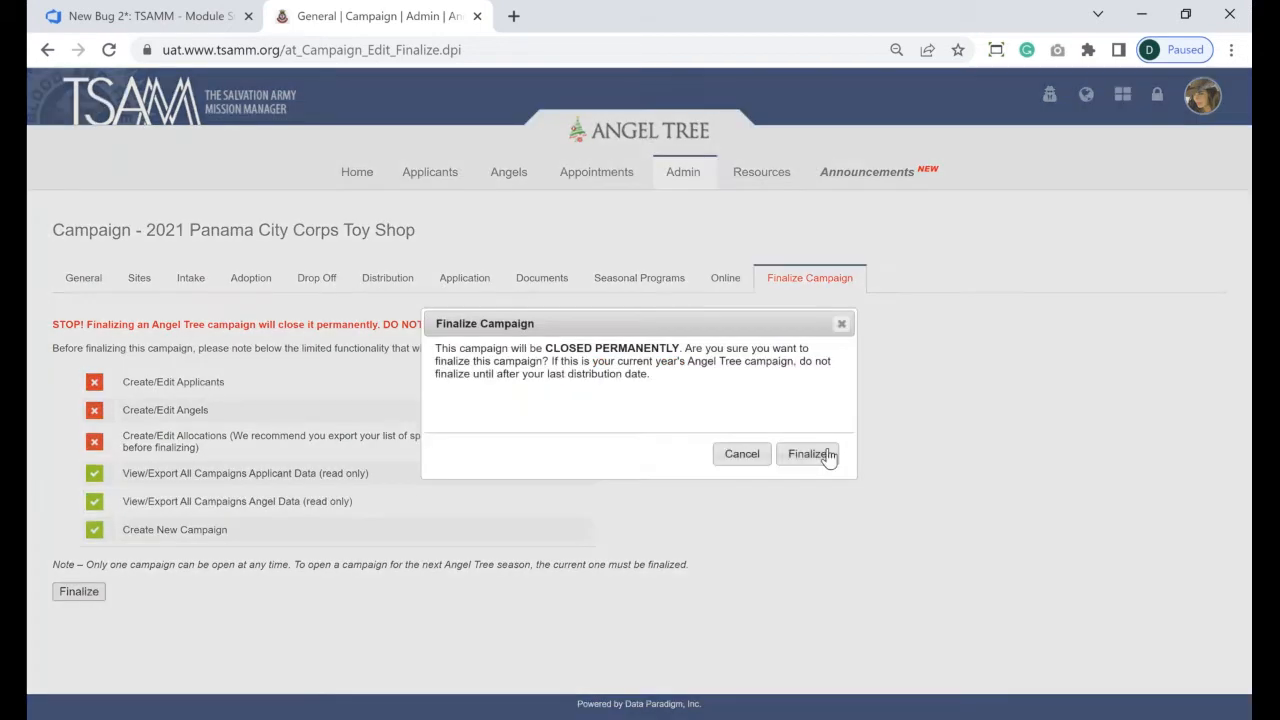
pyautogui.click(825, 455)
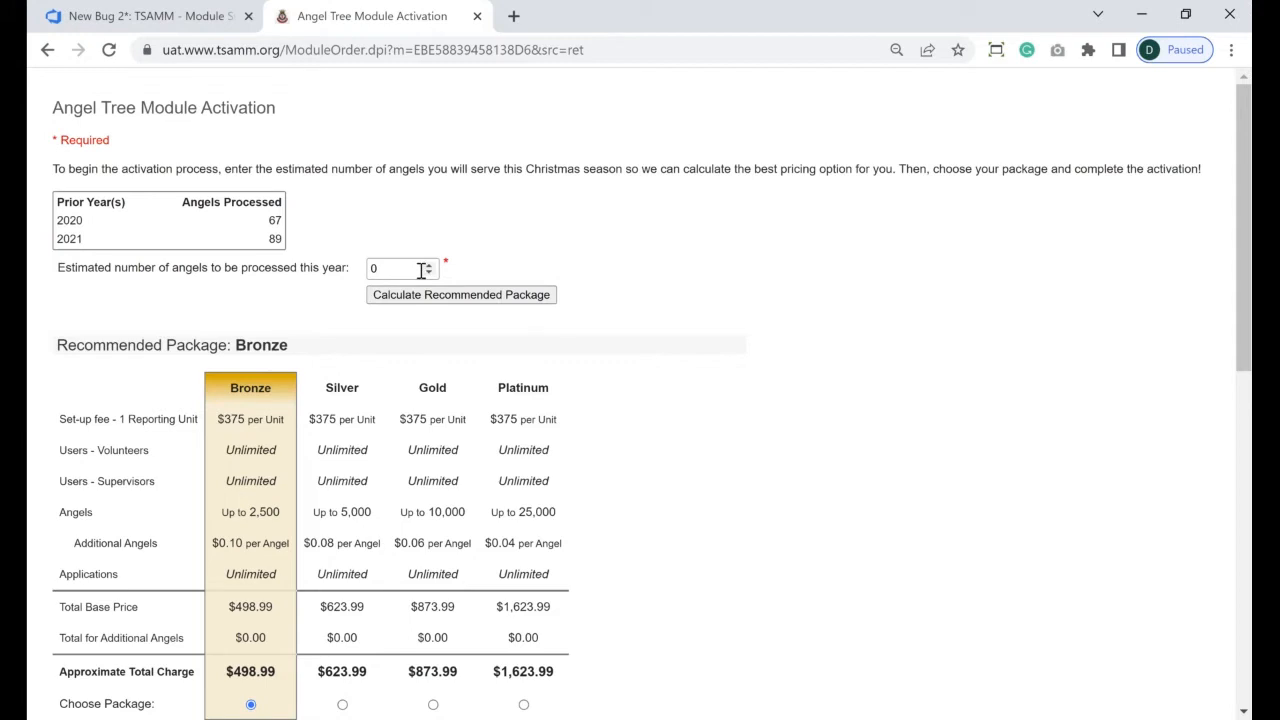
# - Set the estimated angels to 2500 and recalculate the recommended package
pyautogui.moveTo(397, 269); pyautogui.dragTo(311, 272)
pyautogui.write('2500')
pyautogui.click(420, 298)
# - Enter the billing contact's full name, e-mail address and phone number
pyautogui.moveTo(1240, 198); pyautogui.dragTo(1237, 384)
pyautogui.scroll(-1, 202, 428)
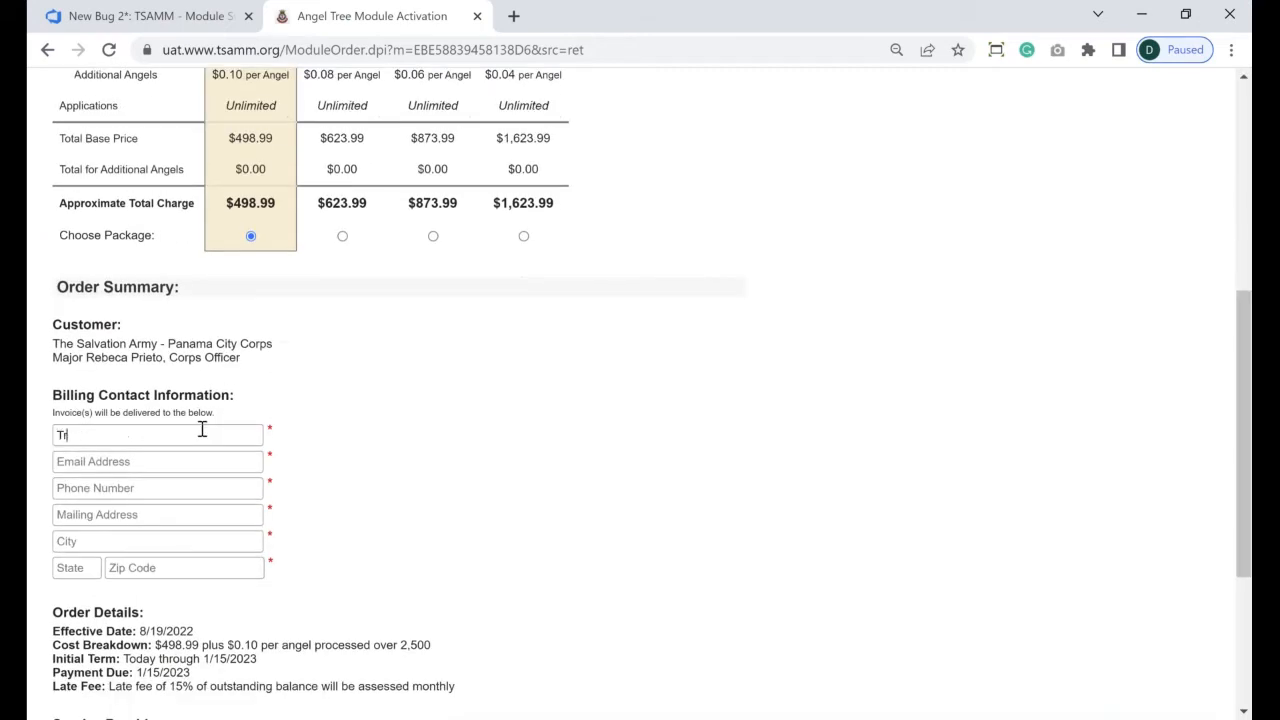
pyautogui.press('Tab')
pyautogui.click(117, 435)
pyautogui.write('r')
pyautogui.click(88, 461)
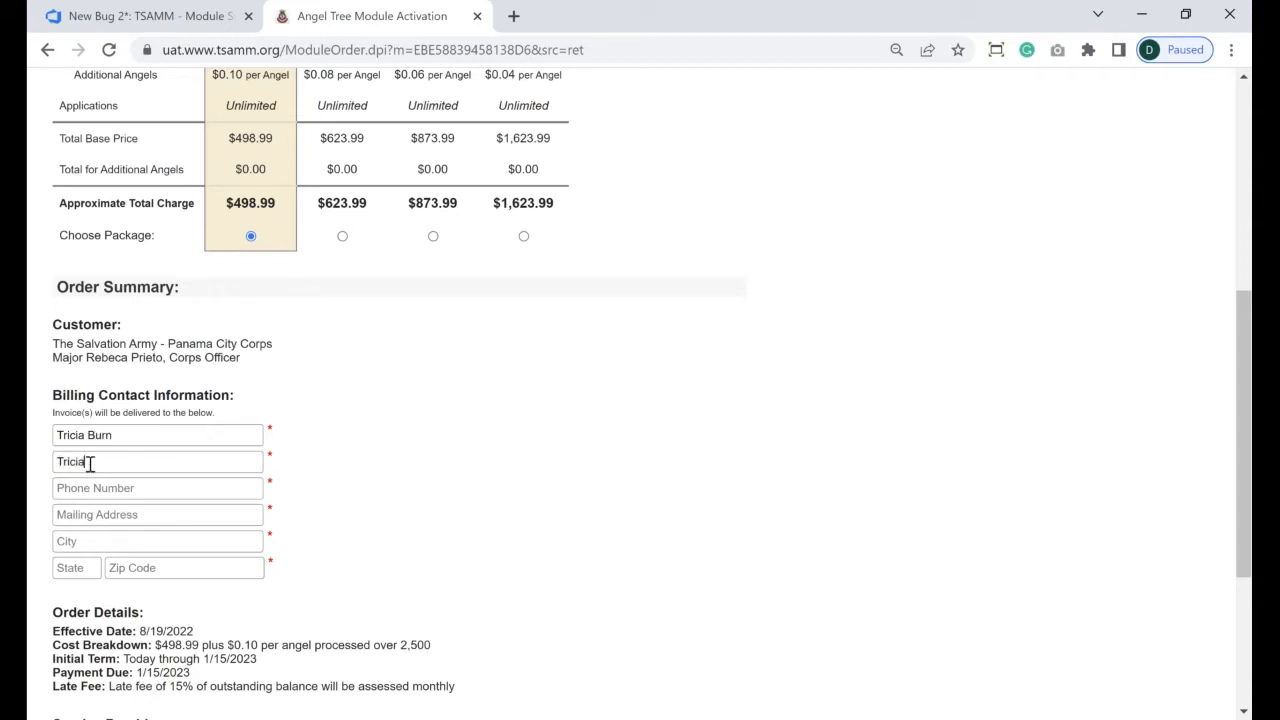
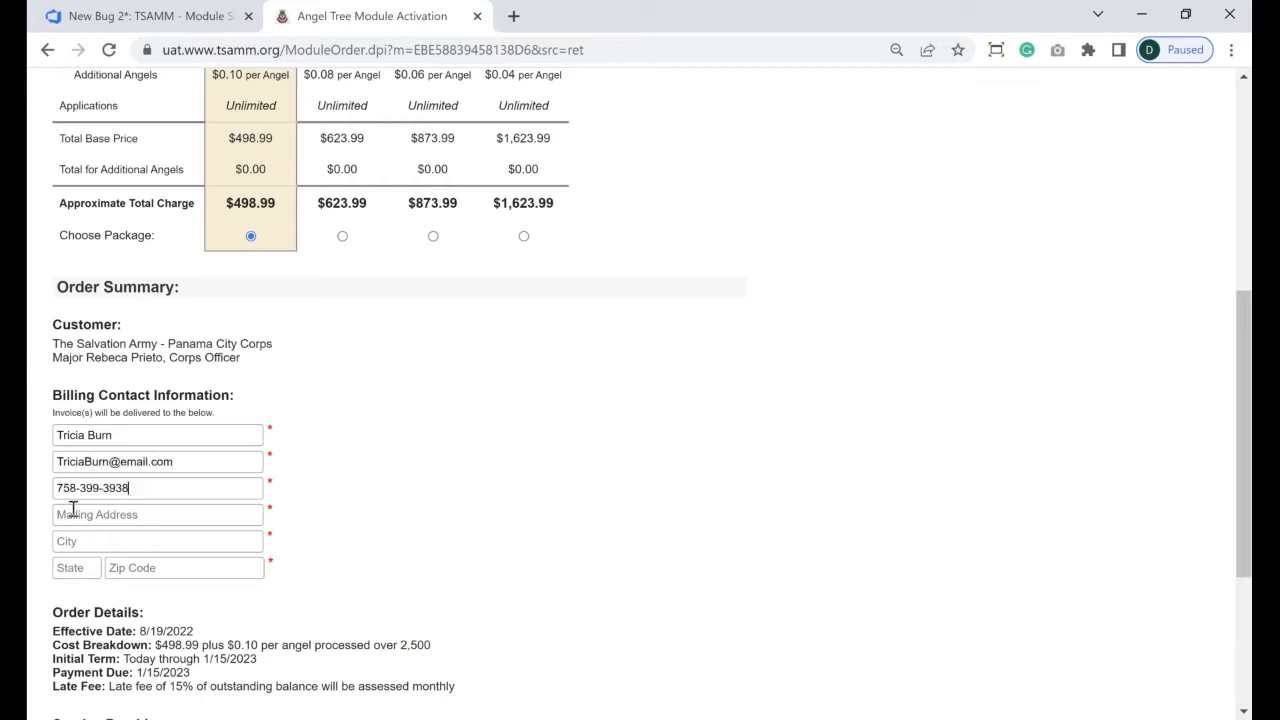
# - Fill in the billing street address, city, state and zip code, and accept the Terms of Purchase
pyautogui.click(73, 509)
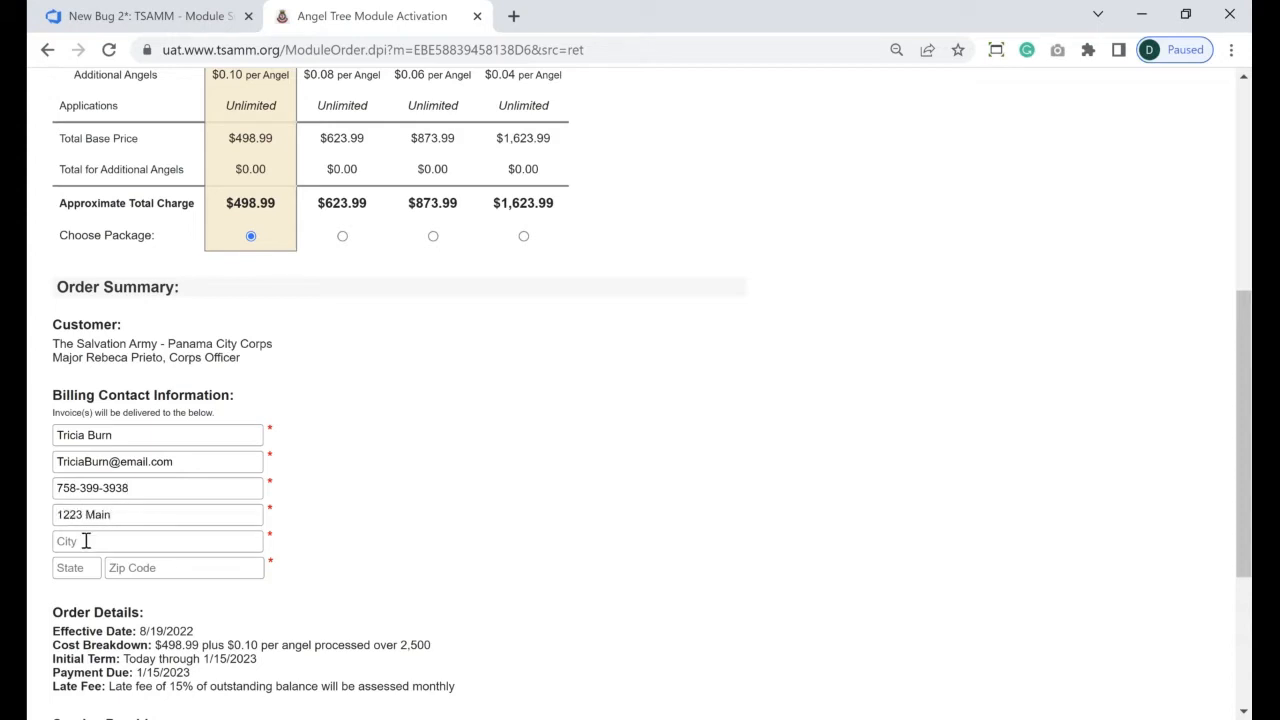
pyautogui.click(86, 541)
pyautogui.press('Tab')
pyautogui.press('Tab')
pyautogui.scroll(-2, 1244, 450)
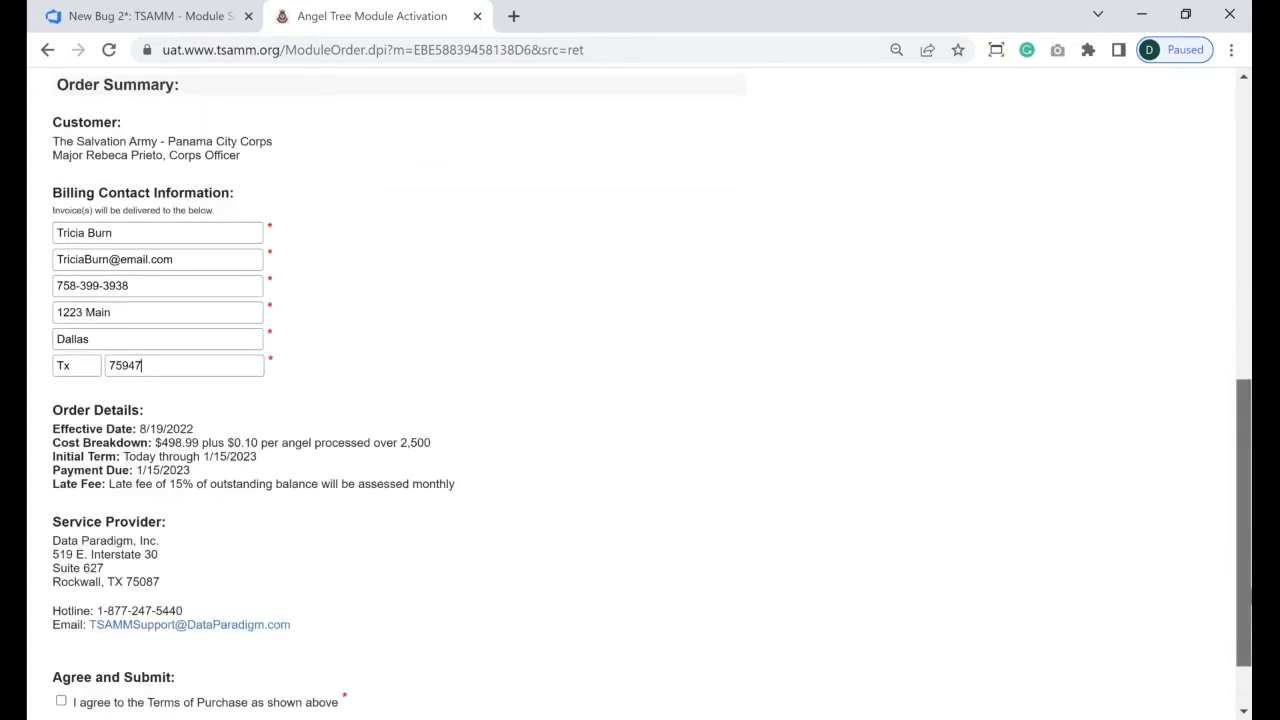
pyautogui.click(61, 616)
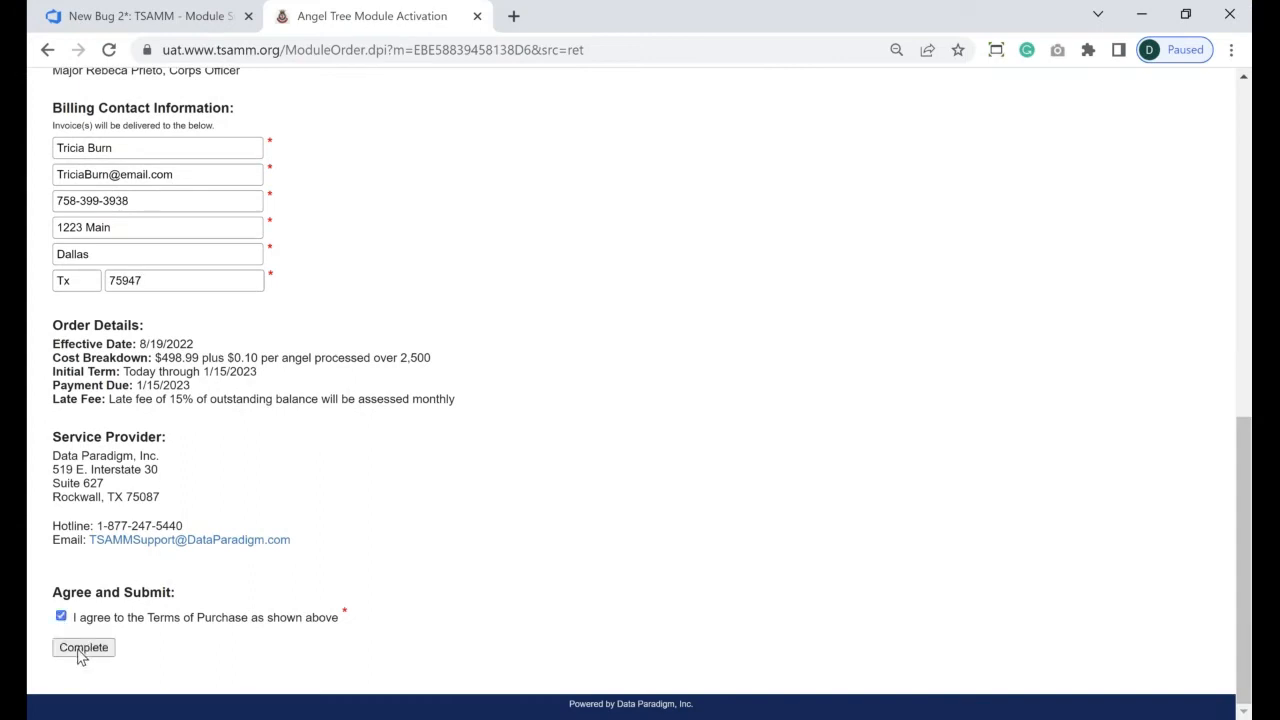
# - Submit the $498.99 module activation order with Complete
pyautogui.click(82, 648)
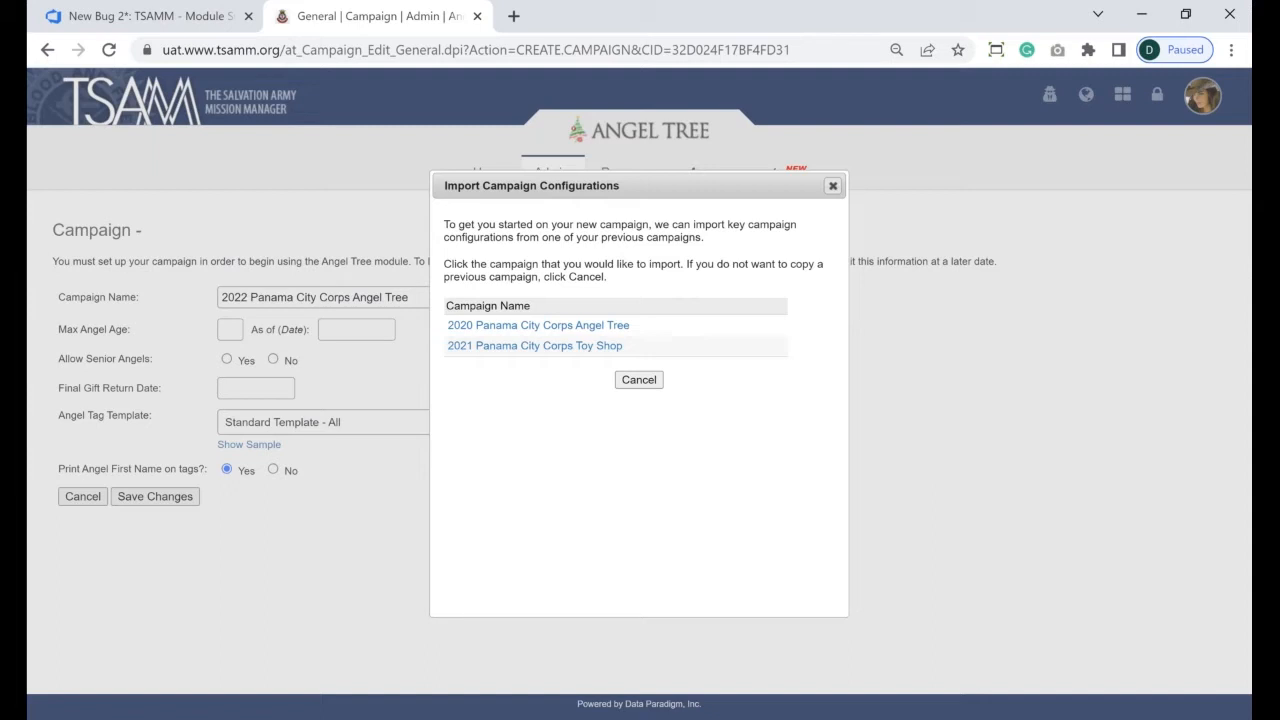
# - Choose 2021 Panama City Corps Toy Shop as the import source, then point out the 2022 campaign heading
pyautogui.click(478, 346)
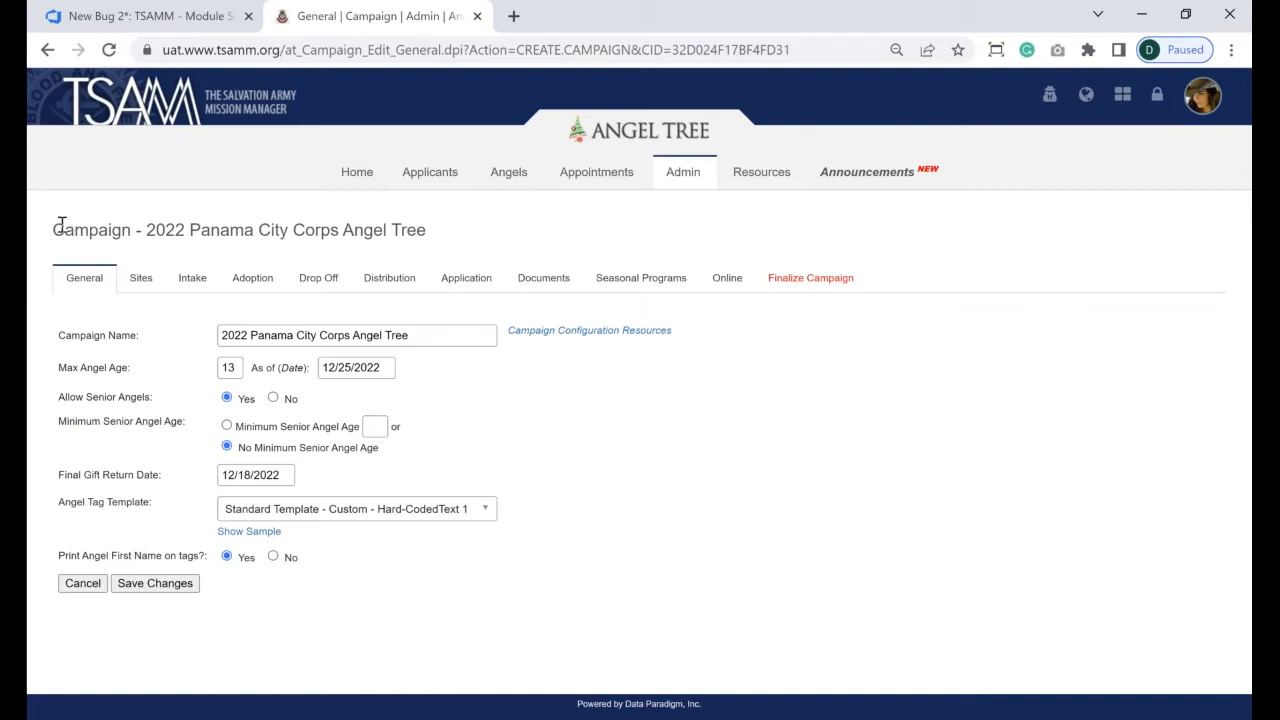
pyautogui.moveTo(61, 226); pyautogui.dragTo(184, 237)
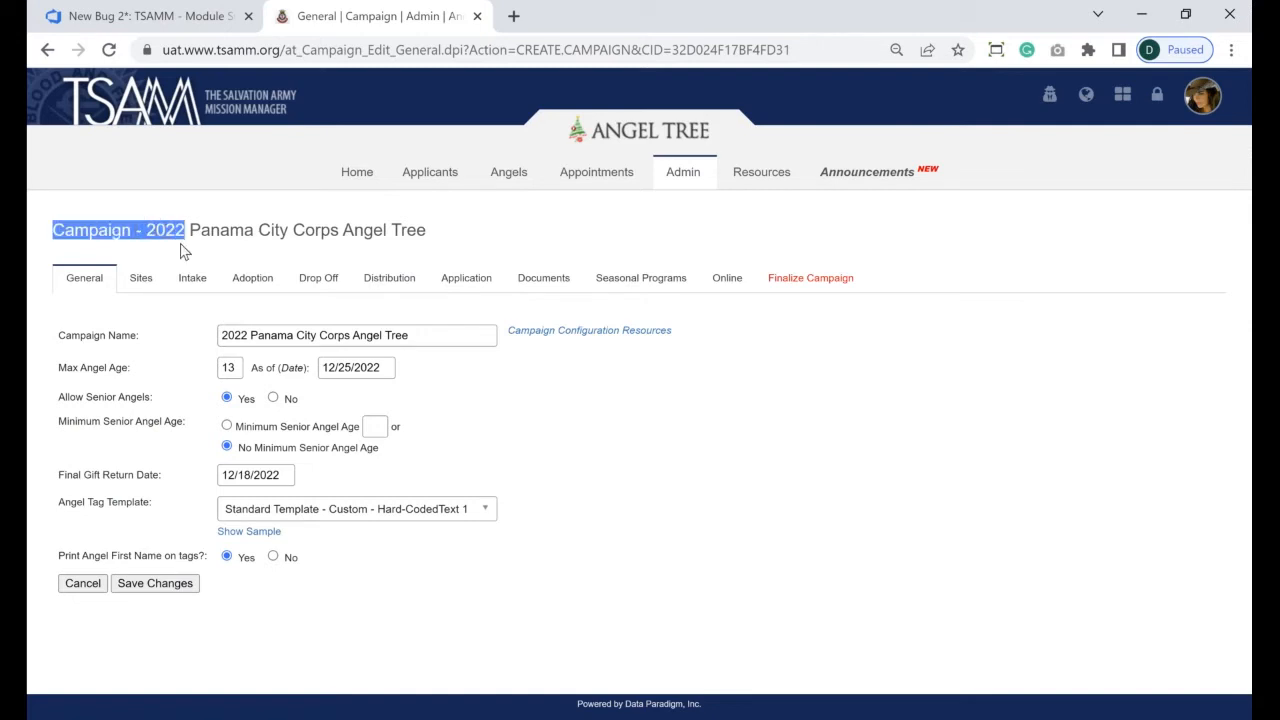
pyautogui.click(240, 333)
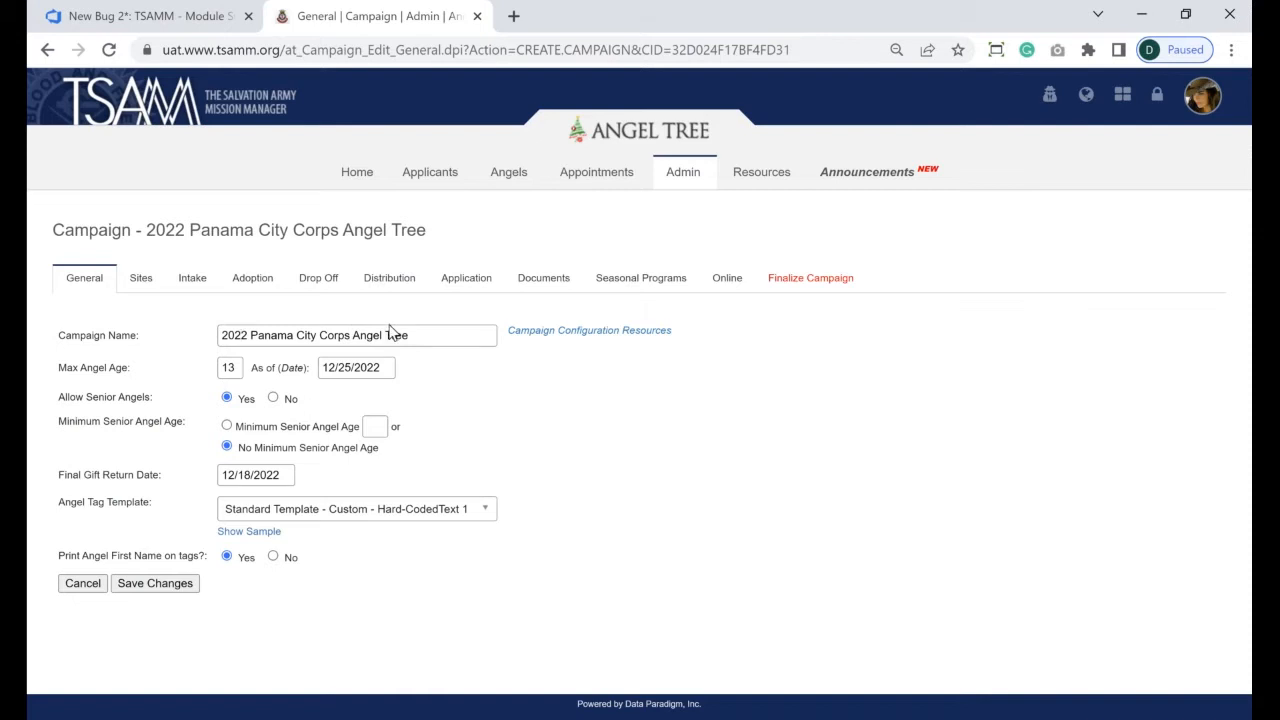
# - Replace 'Angel Tree' in the campaign name with 'Toy Shop'
pyautogui.moveTo(390, 333); pyautogui.dragTo(353, 331)
pyautogui.write('Toy Shop')
pyautogui.doubleClick(228, 368)
pyautogui.moveTo(324, 368); pyautogui.dragTo(350, 367)
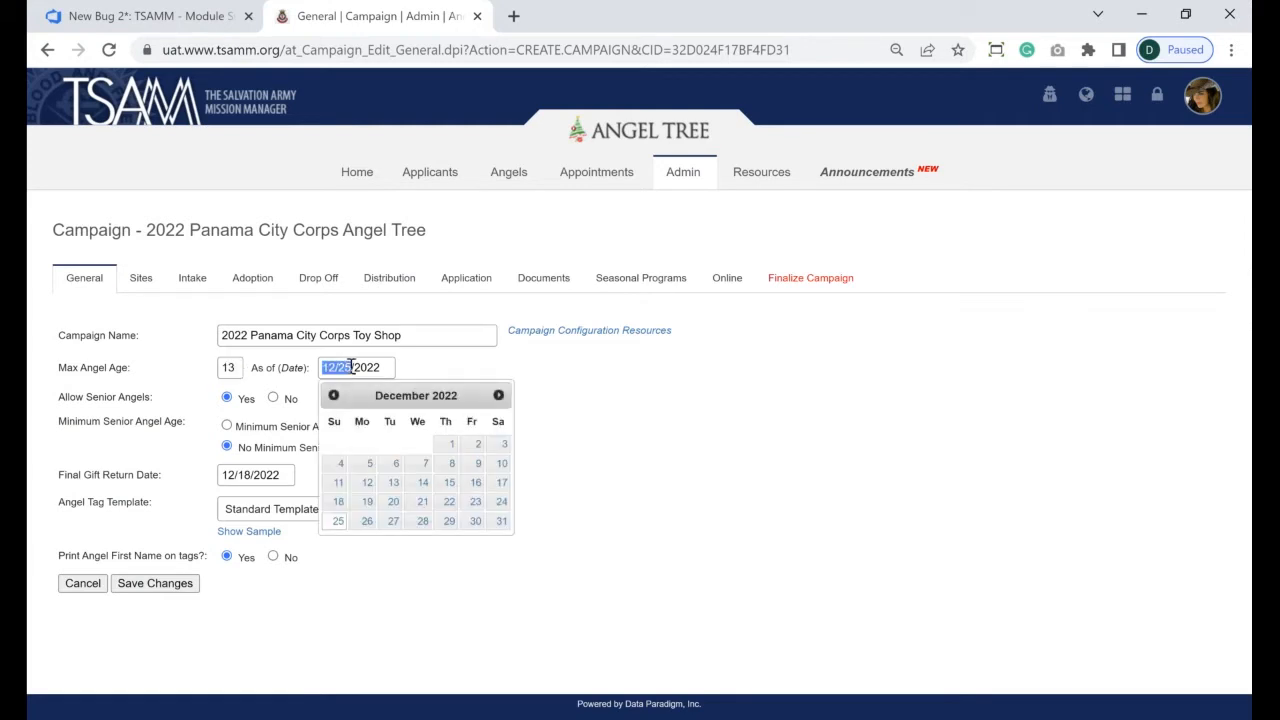
pyautogui.click(436, 379)
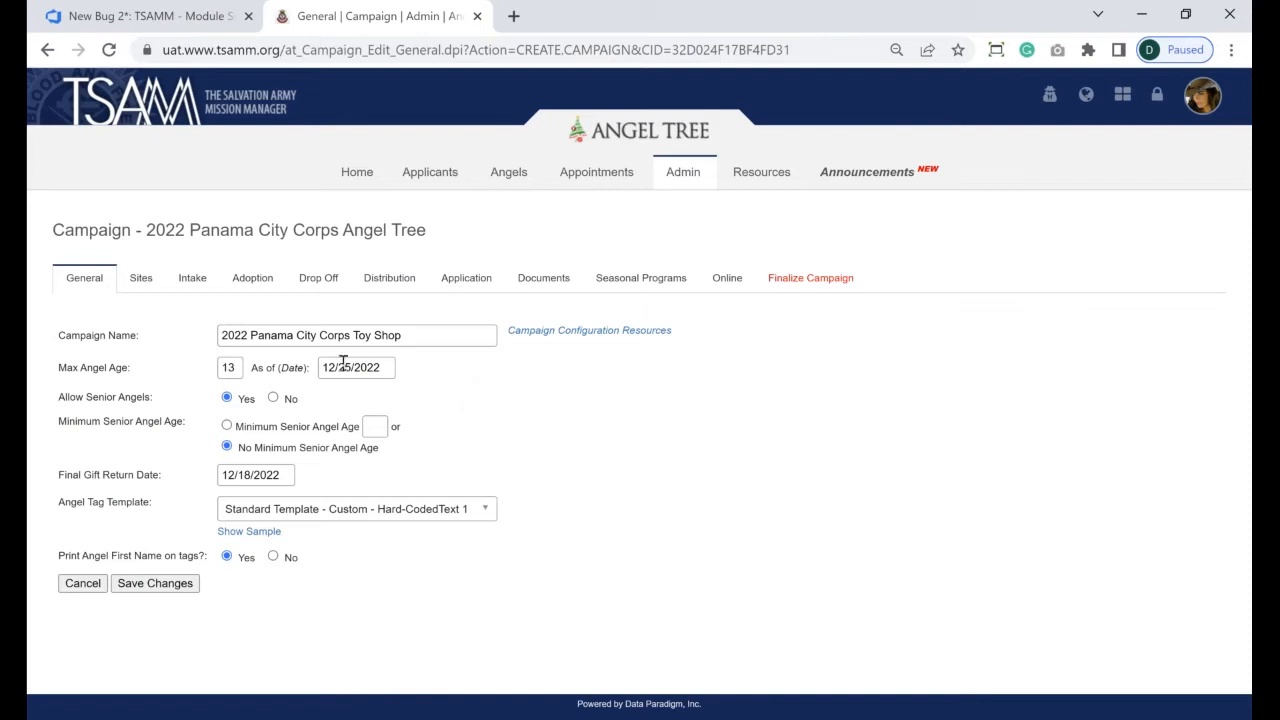
pyautogui.moveTo(322, 365); pyautogui.dragTo(380, 363)
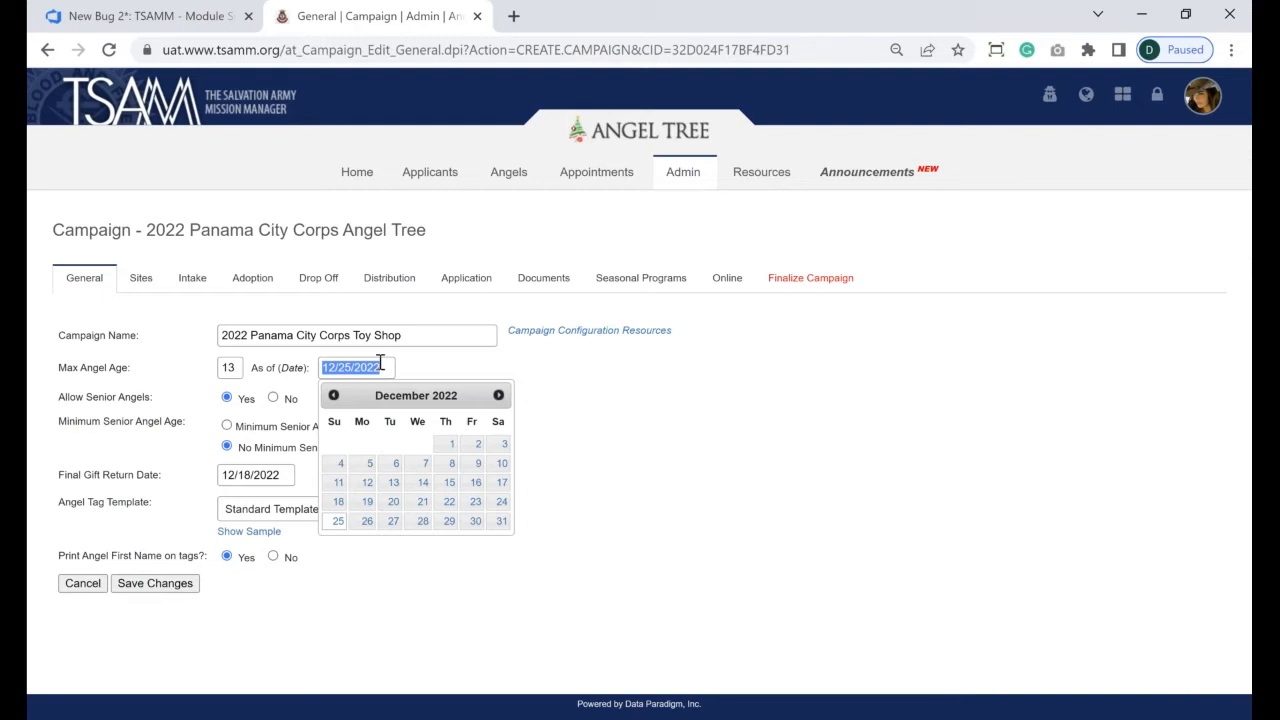
pyautogui.click(245, 368)
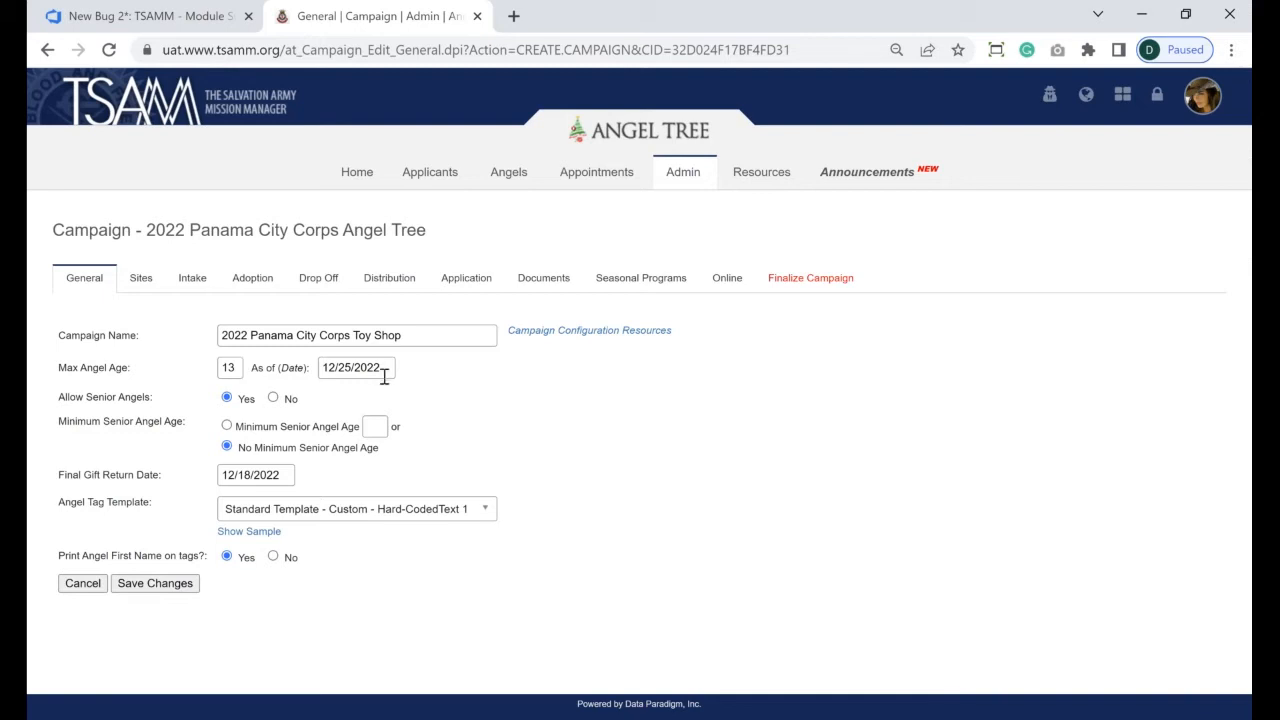
pyautogui.click(320, 368)
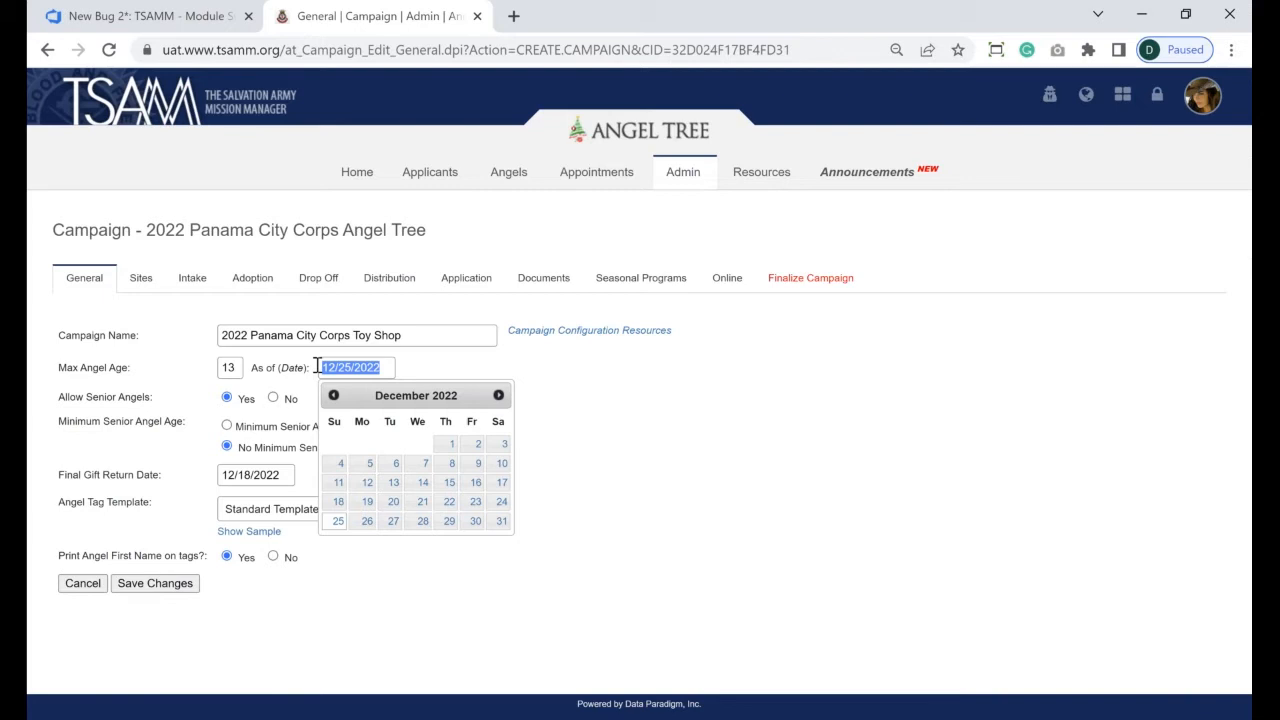
pyautogui.click(410, 367)
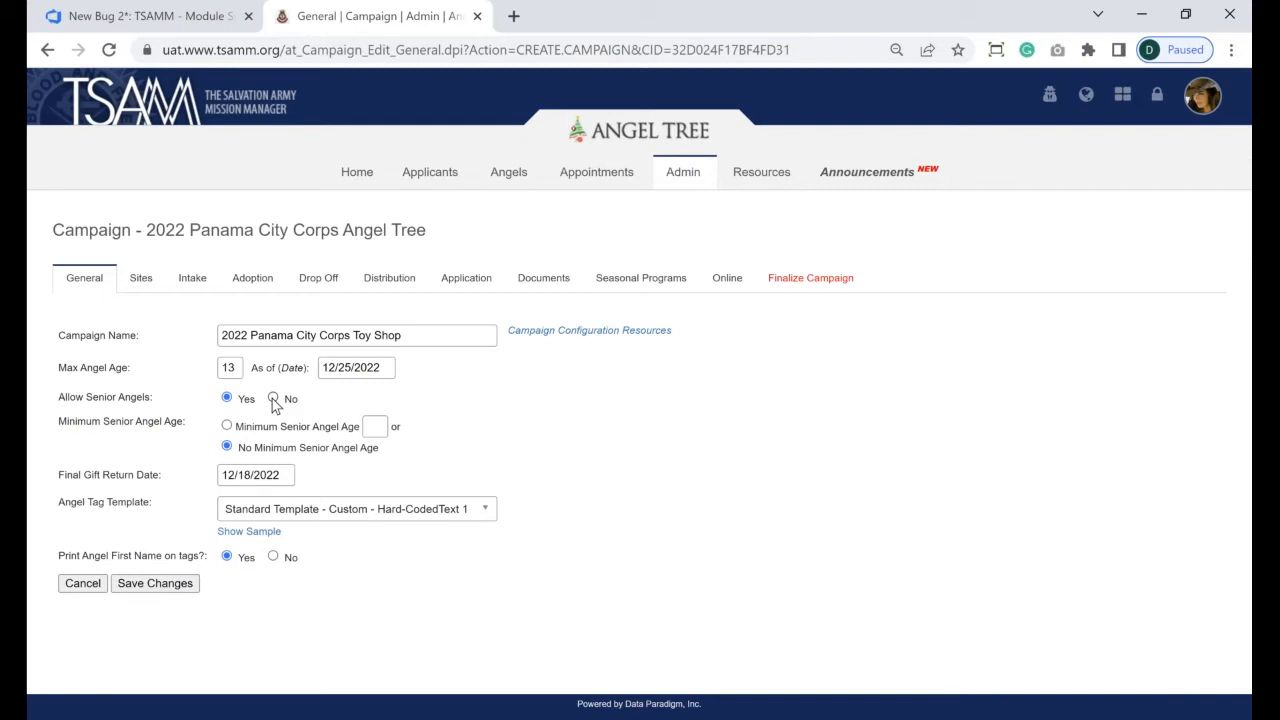
# - Select Minimum Senior Angel Age and enter 65 as the minimum age
pyautogui.click(227, 426)
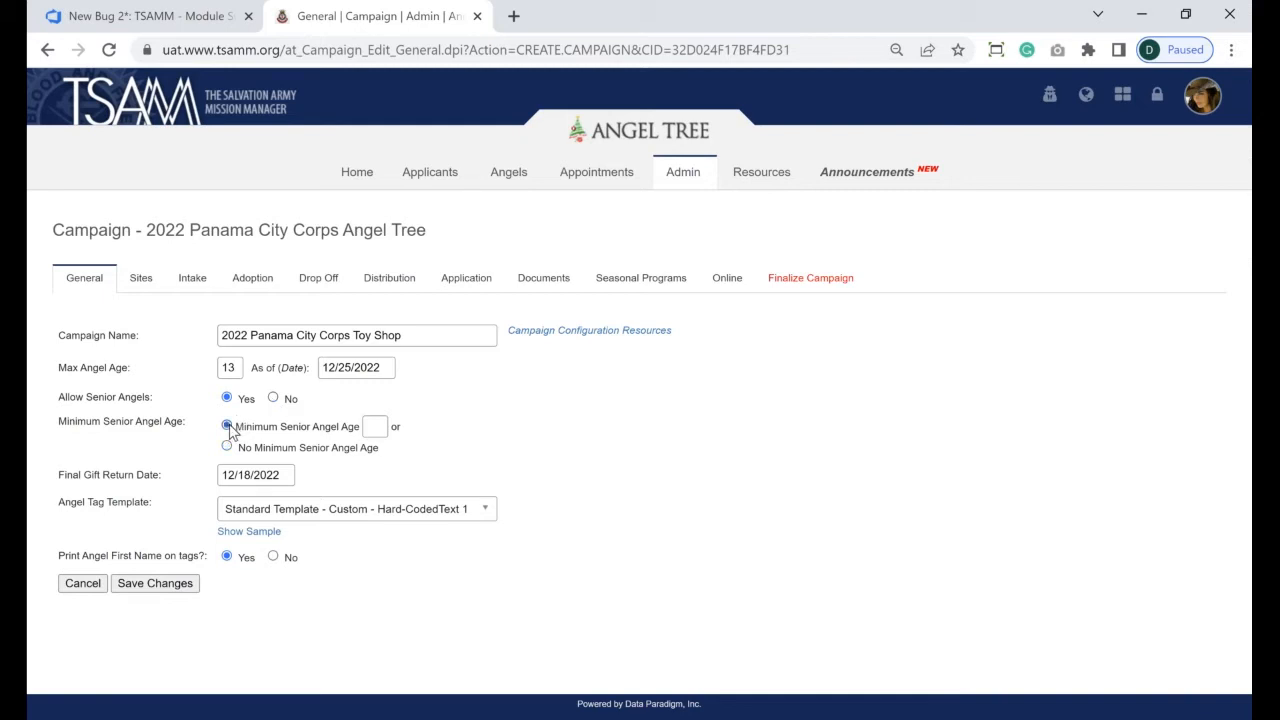
pyautogui.click(371, 426)
pyautogui.write('65')
pyautogui.click(227, 446)
pyautogui.click(226, 425)
pyautogui.click(370, 425)
pyautogui.write('65')
# - Pick December 16 in the Final Gift Return Date calendar, making it 12/16/2022
pyautogui.moveTo(60, 480); pyautogui.dragTo(163, 491)
pyautogui.click(271, 474)
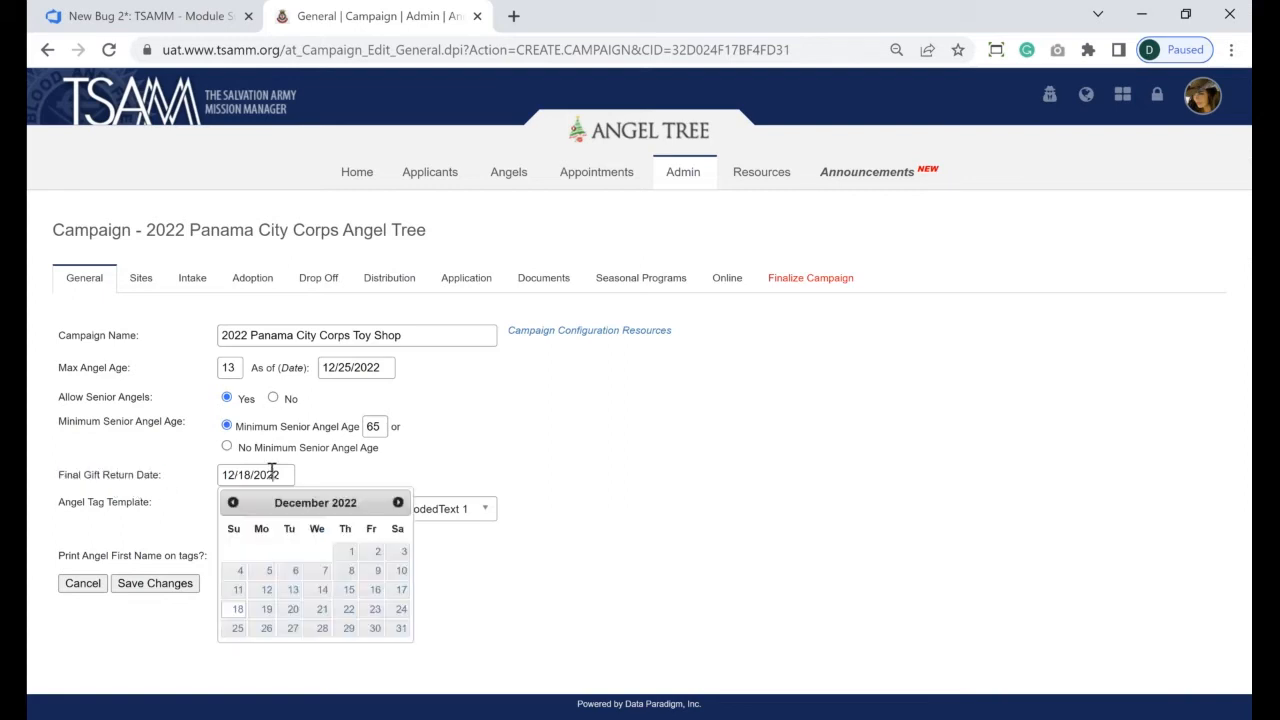
pyautogui.click(479, 456)
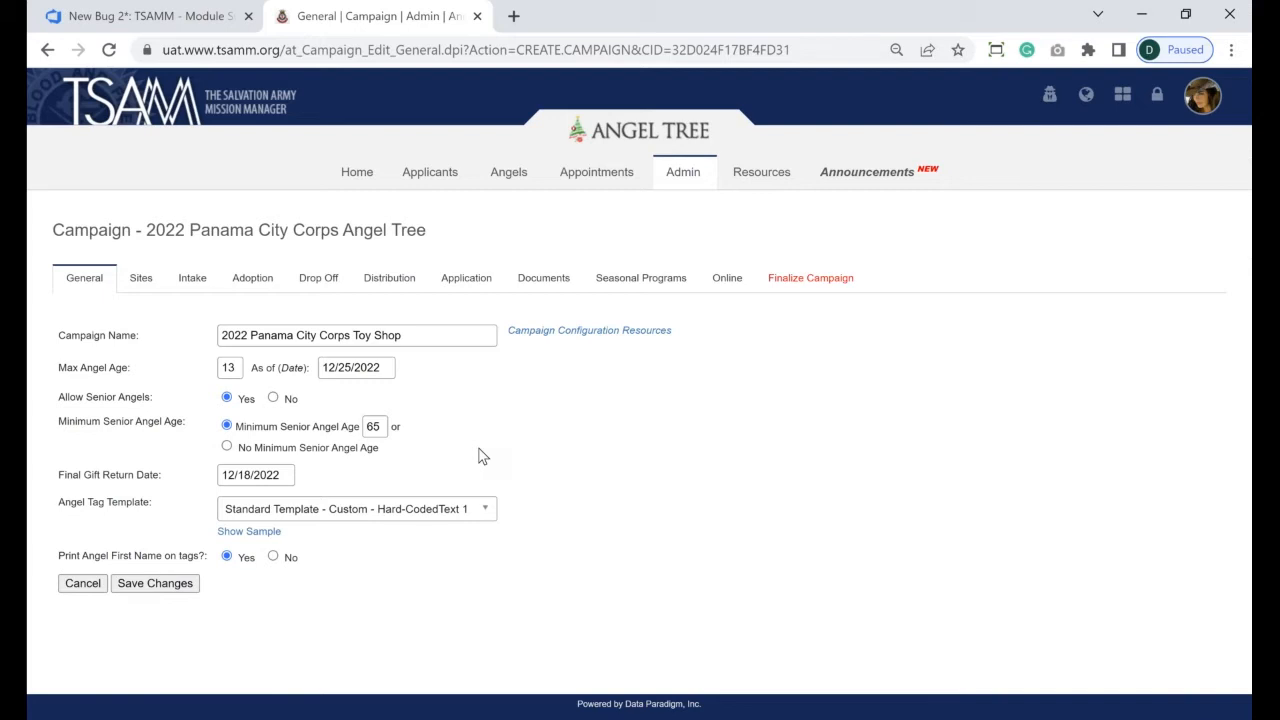
pyautogui.click(288, 475)
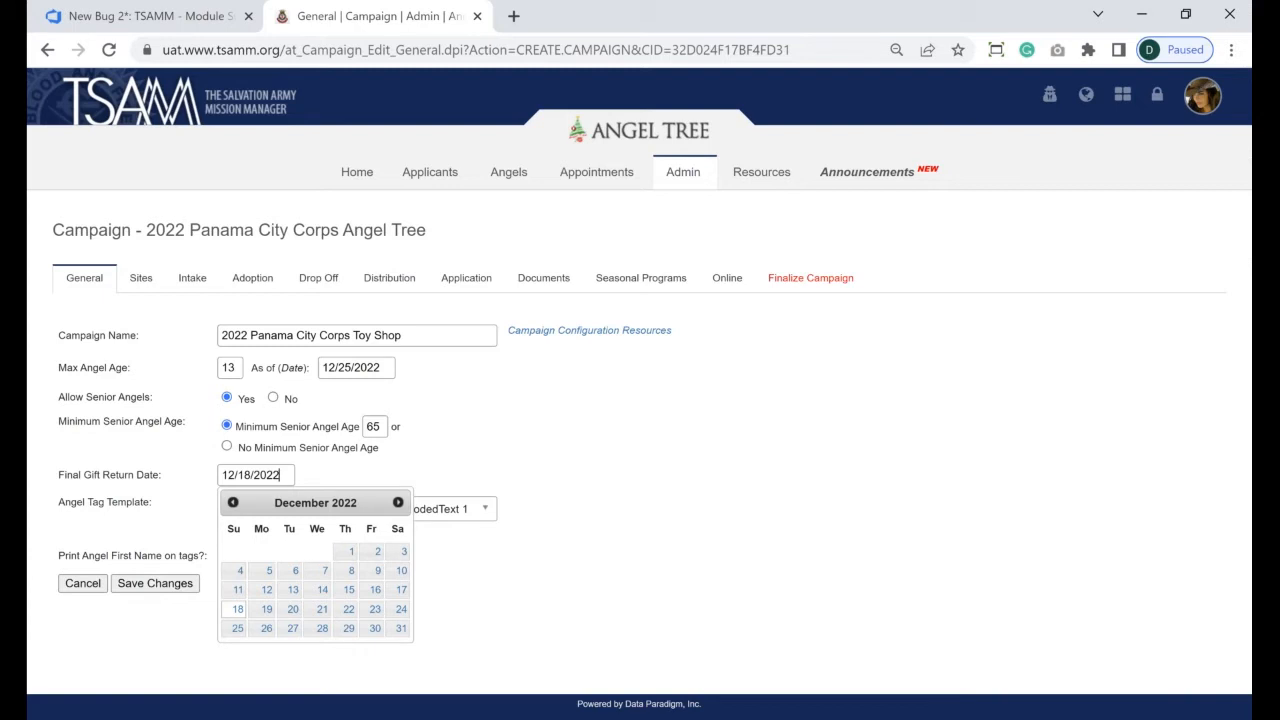
pyautogui.click(523, 461)
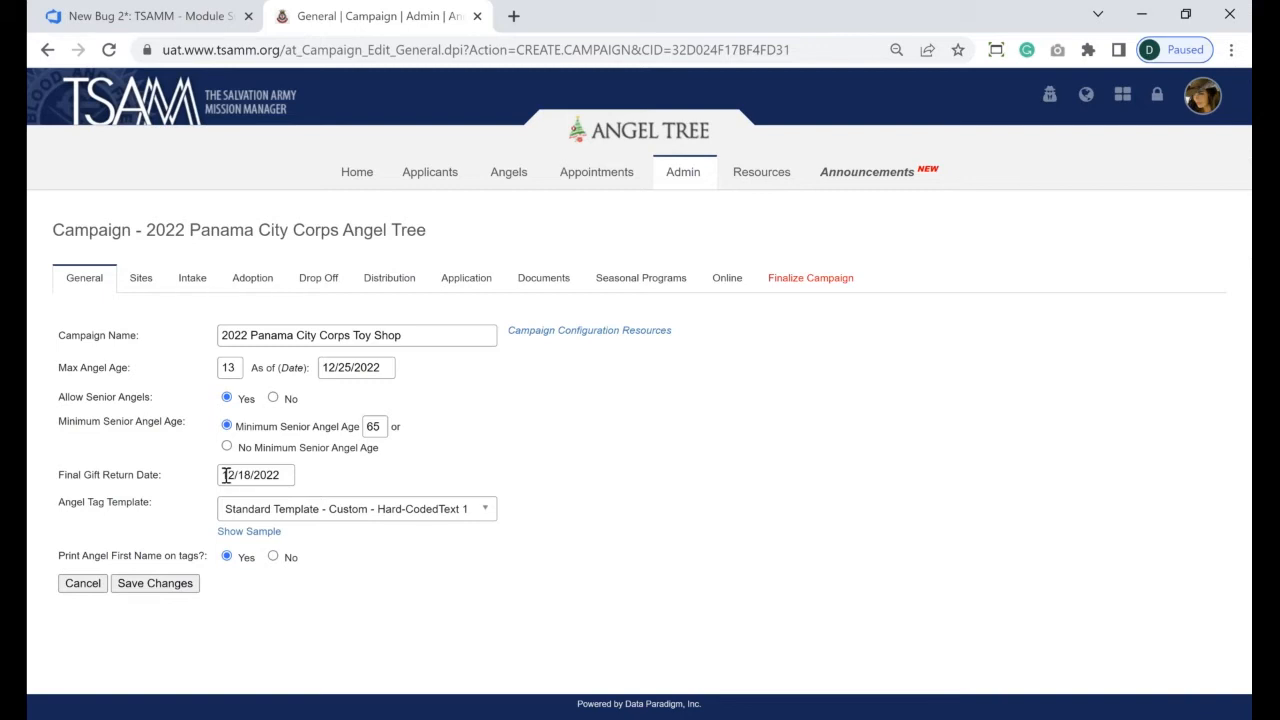
pyautogui.moveTo(225, 476); pyautogui.dragTo(287, 474)
pyautogui.click(238, 609)
pyautogui.click(275, 474)
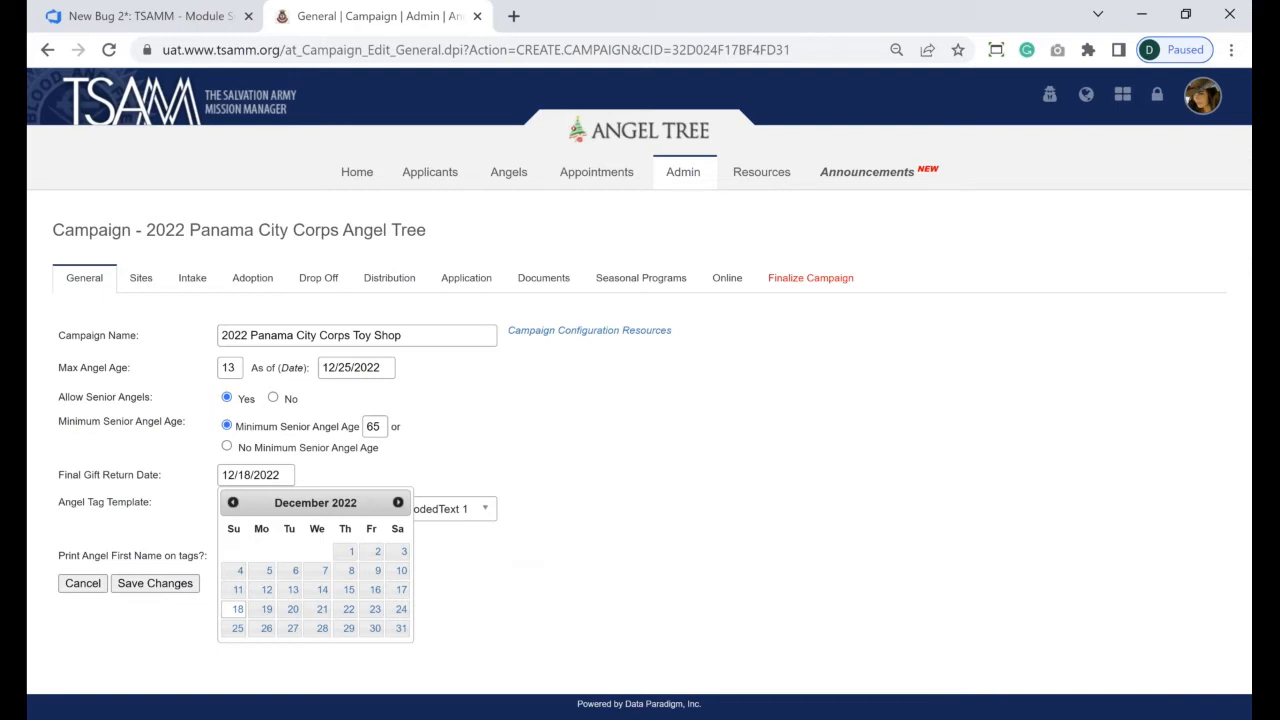
pyautogui.click(375, 589)
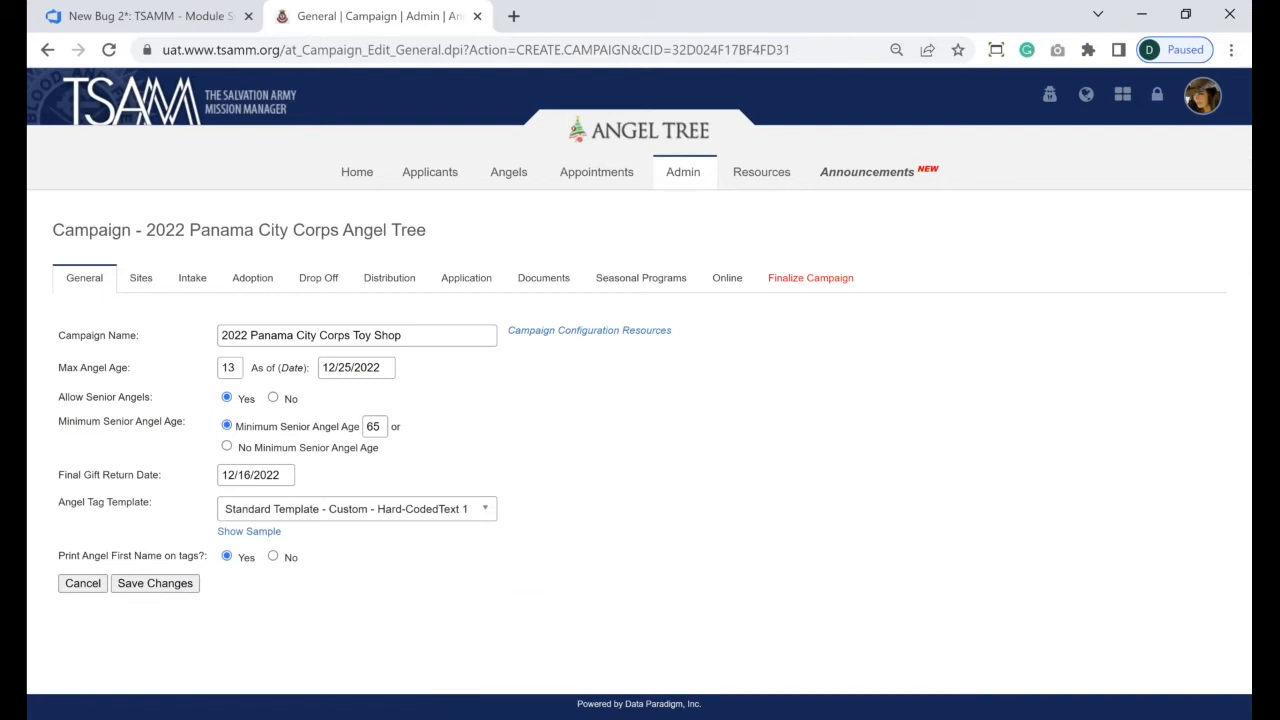
pyautogui.moveTo(62, 510); pyautogui.dragTo(150, 515)
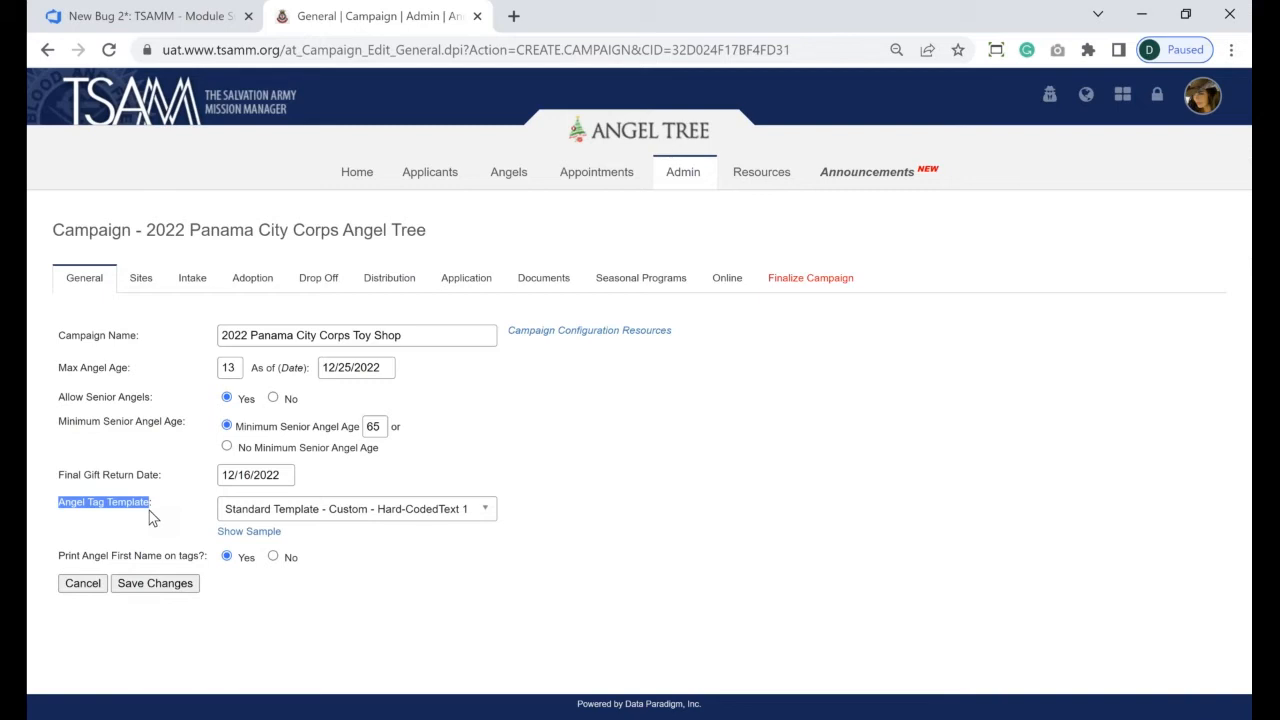
# - Try the Standard Template - All tag template and preview its sample tags
pyautogui.click(374, 517)
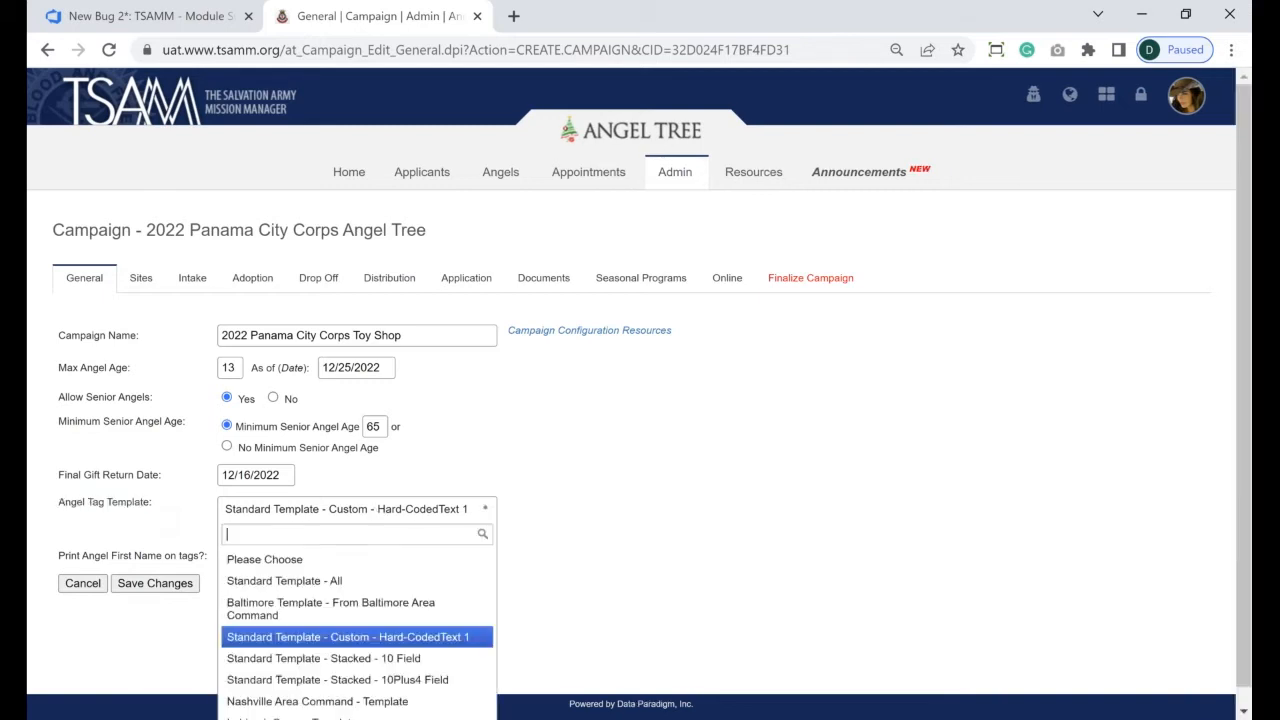
pyautogui.click(389, 590)
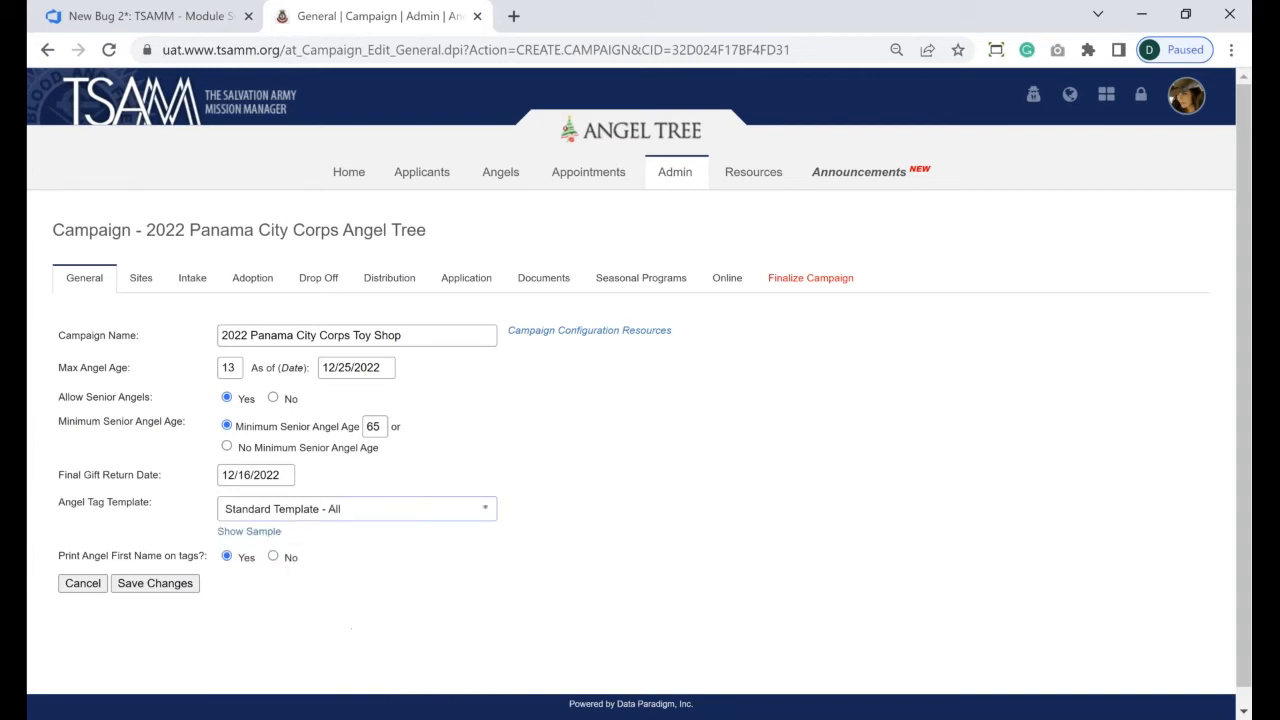
pyautogui.click(238, 534)
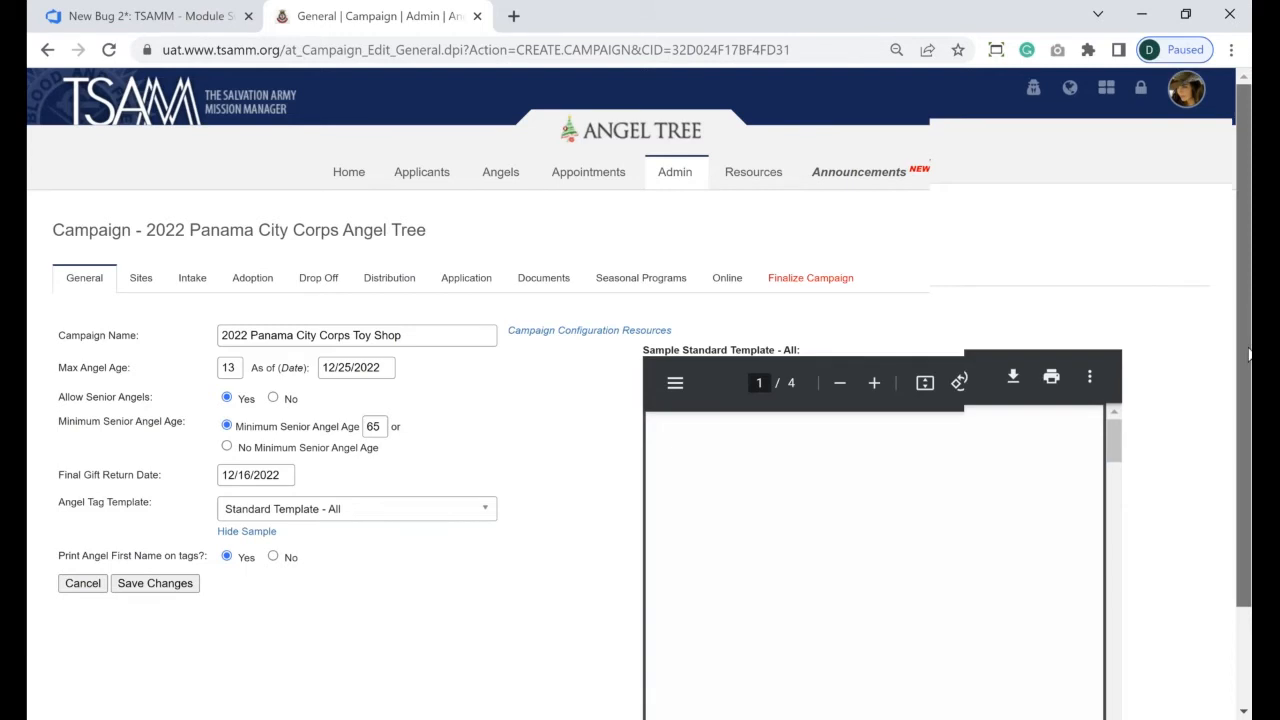
pyautogui.scroll(-2, 1156, 541)
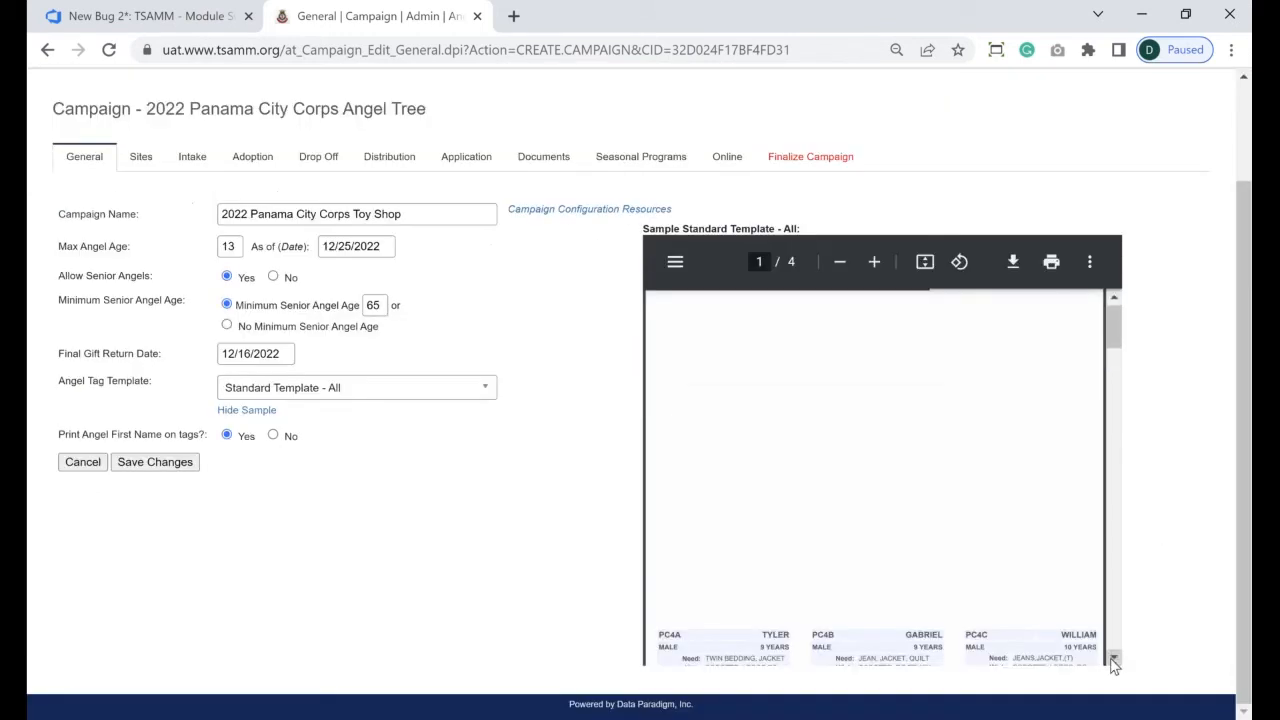
pyautogui.click(1114, 662)
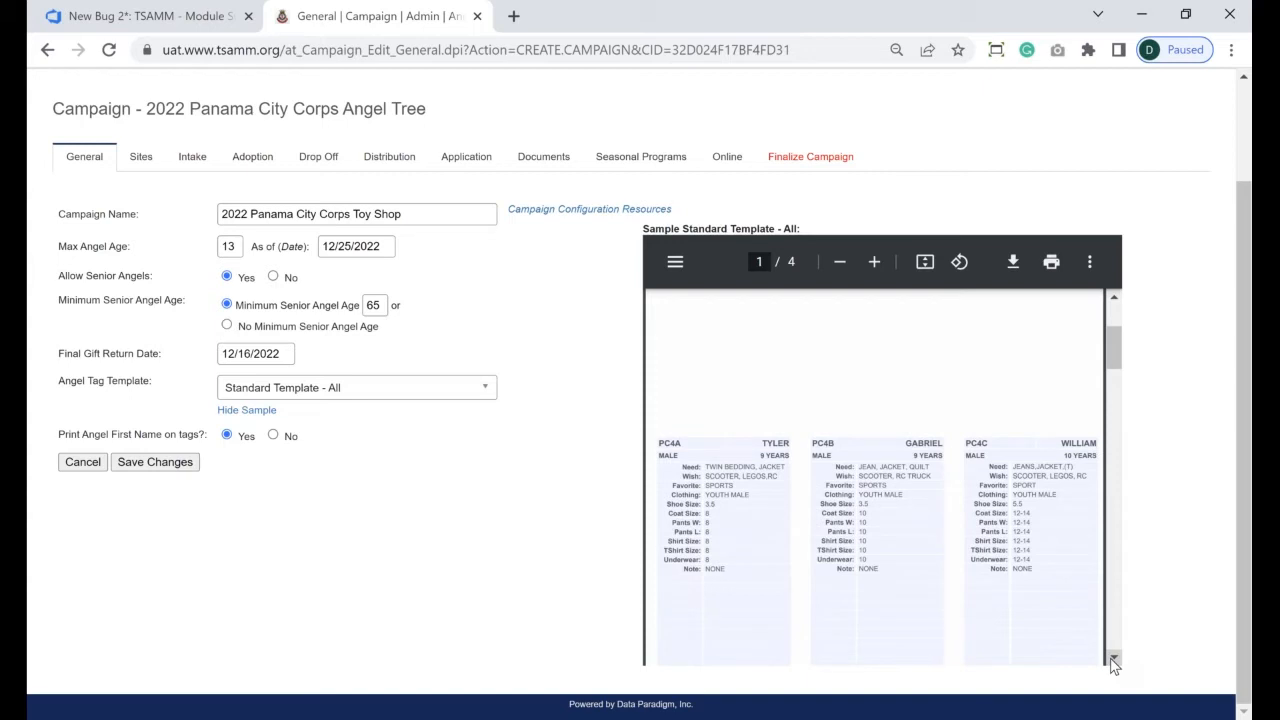
# - Switch to Standard Template - Custom - Hard-CodedText 1 and scroll through its 4-page sample
pyautogui.click(395, 386)
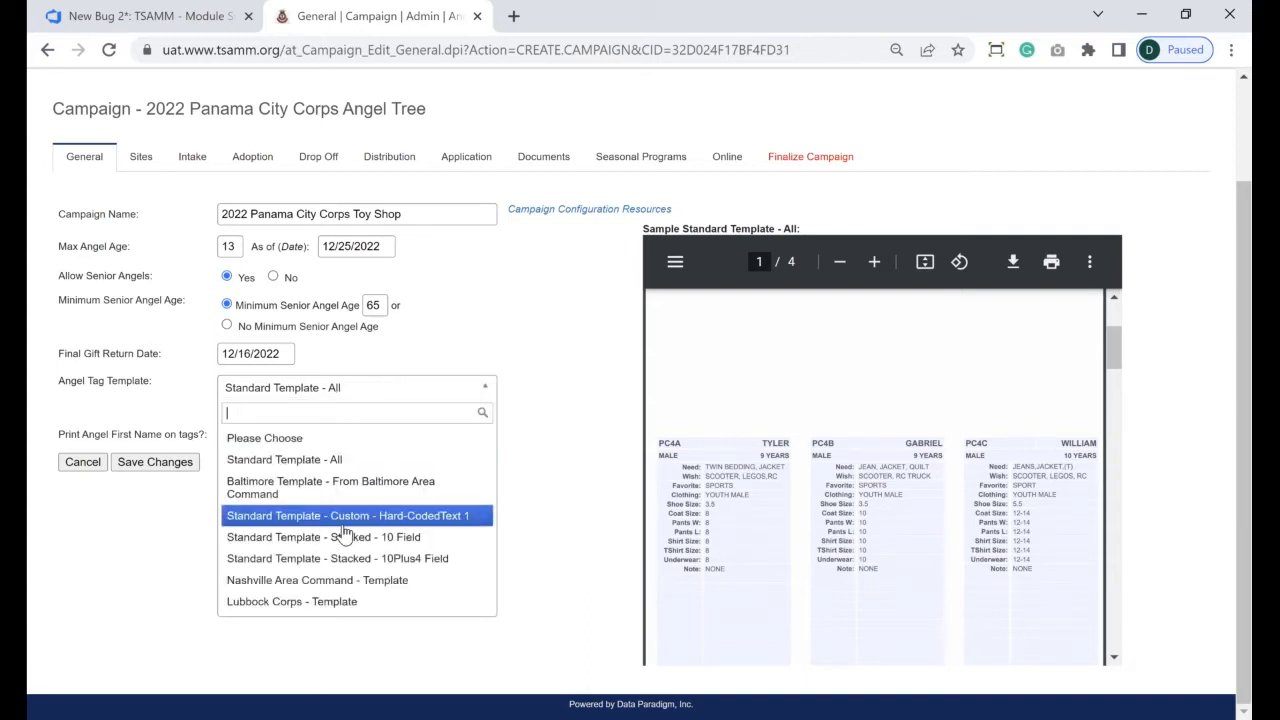
pyautogui.click(343, 522)
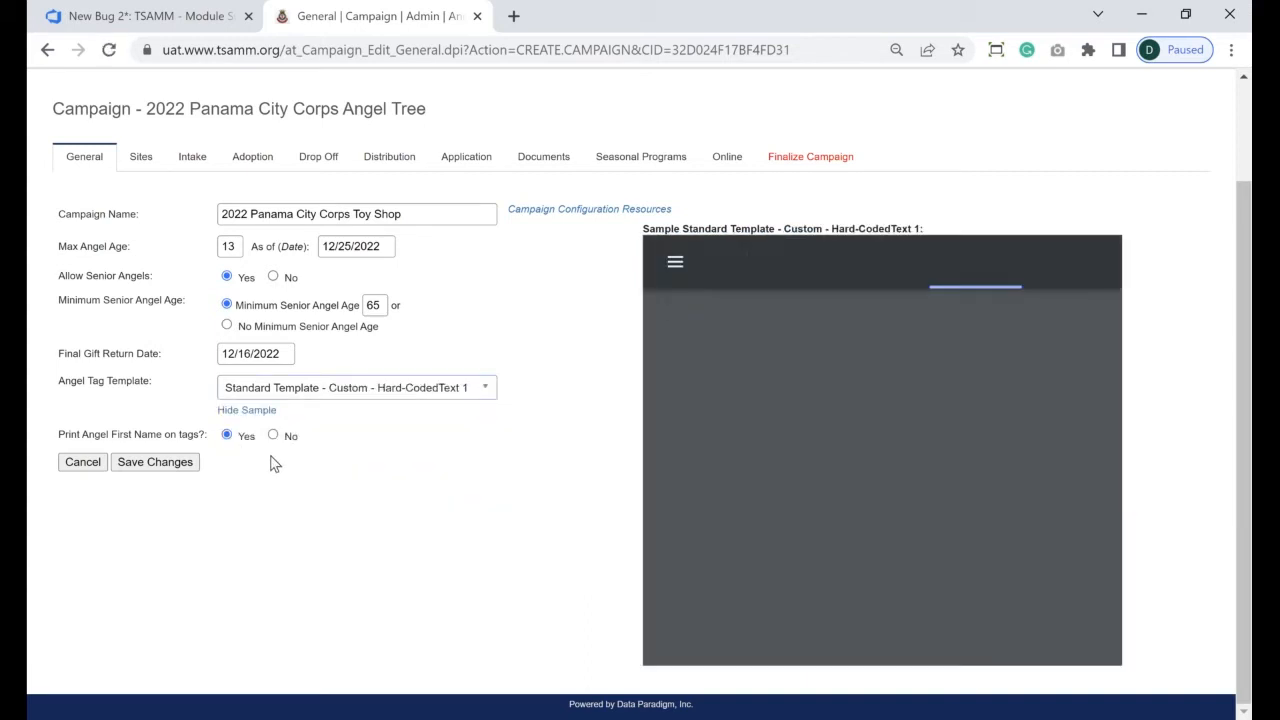
pyautogui.click(1114, 660)
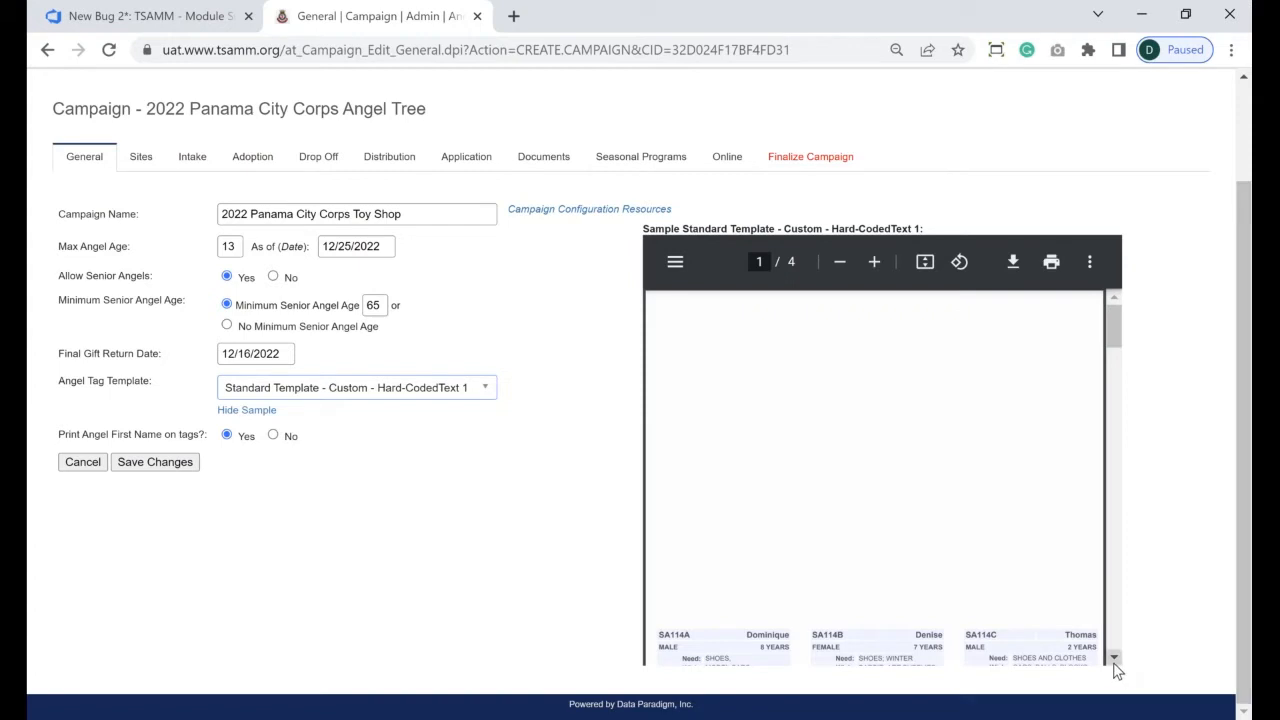
pyautogui.click(1115, 660)
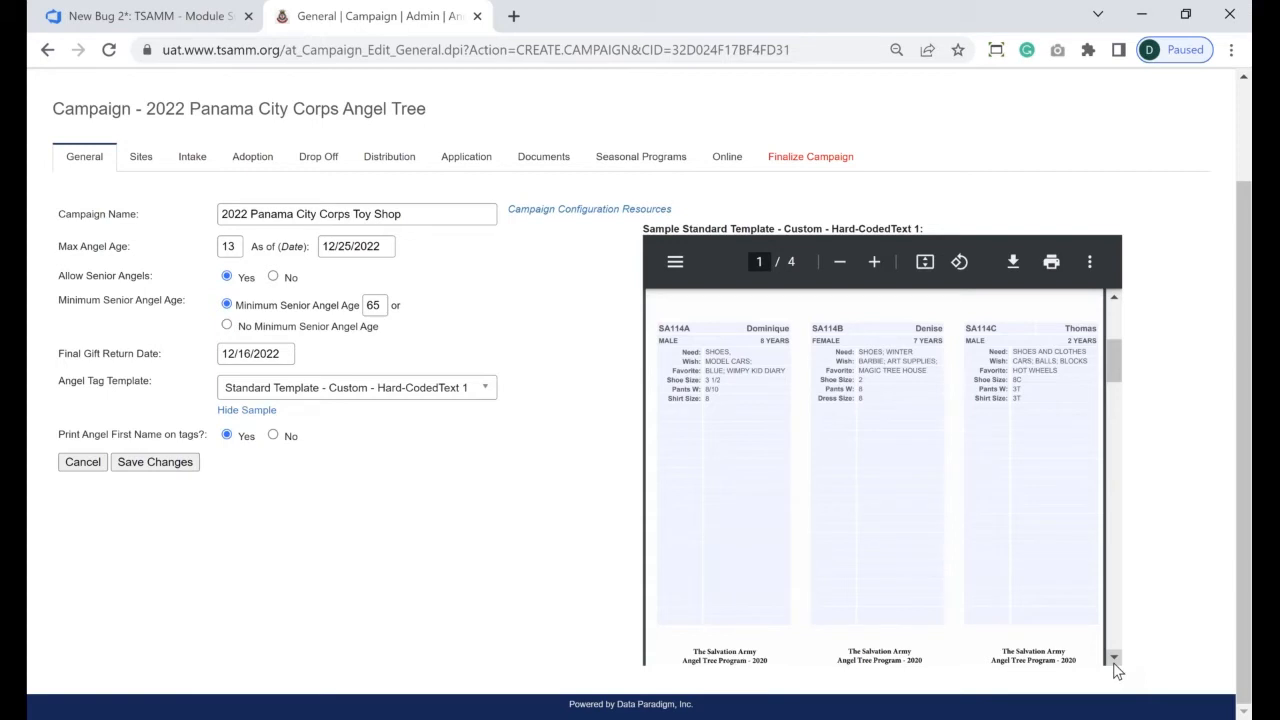
pyautogui.scroll(-3, 1116, 660)
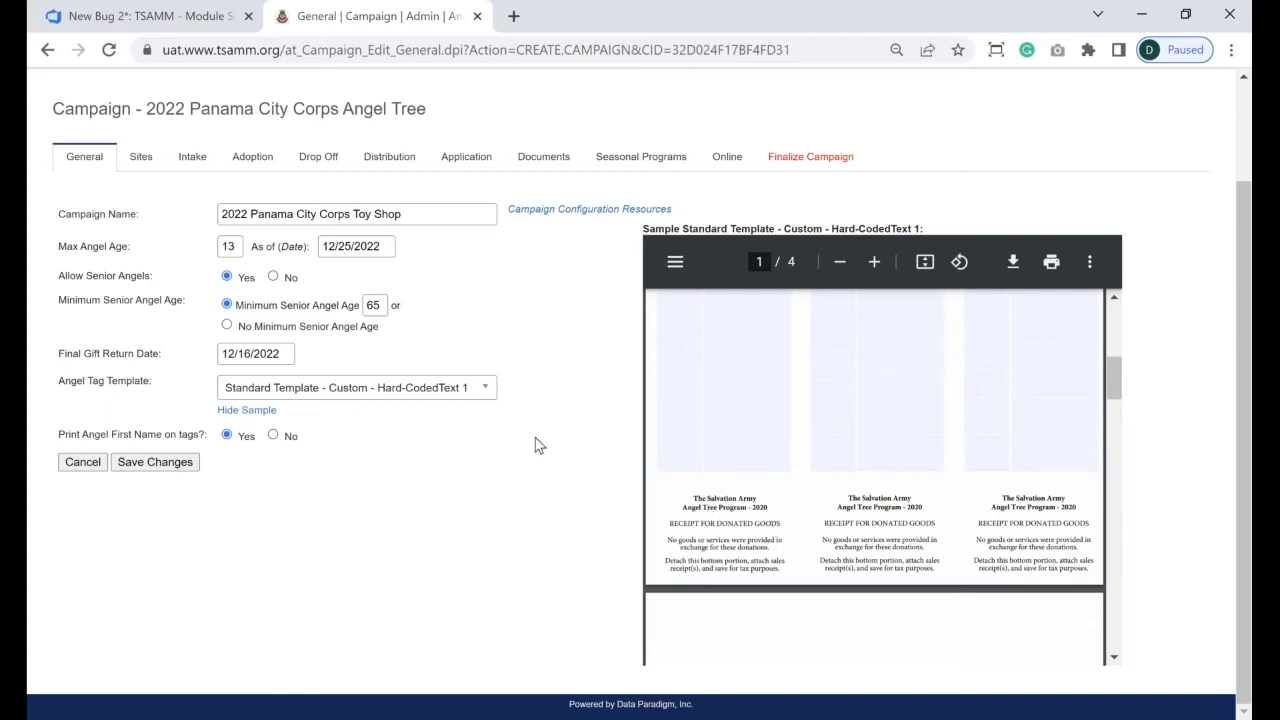
# - Choose Standard Template - Stacked - 10Plus4 Field and scroll its one-page sample preview
pyautogui.click(485, 390)
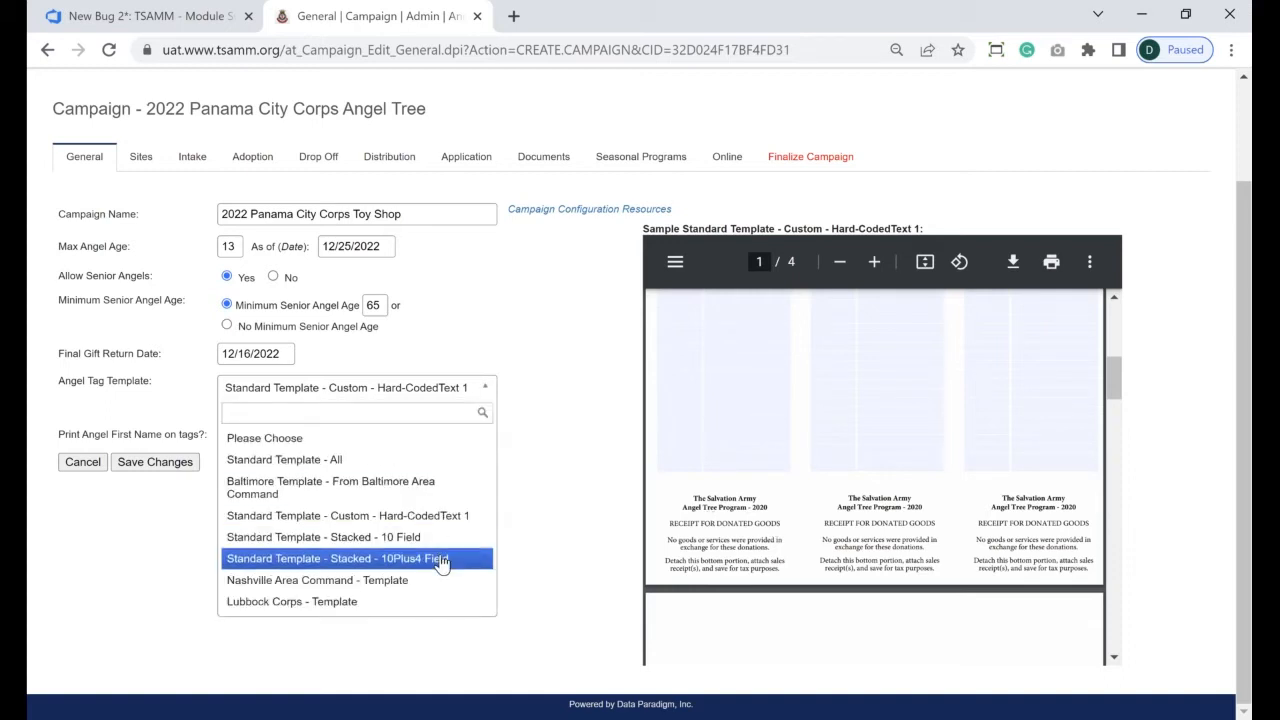
pyautogui.click(380, 559)
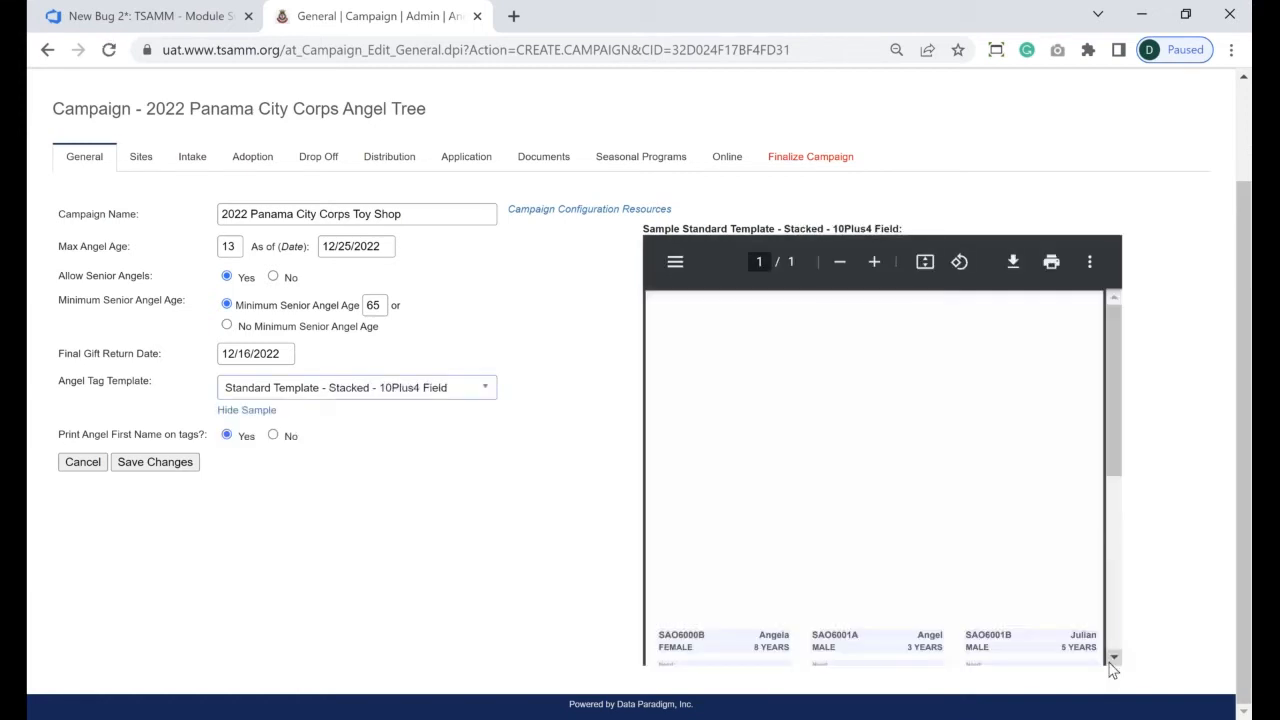
pyautogui.click(1112, 660)
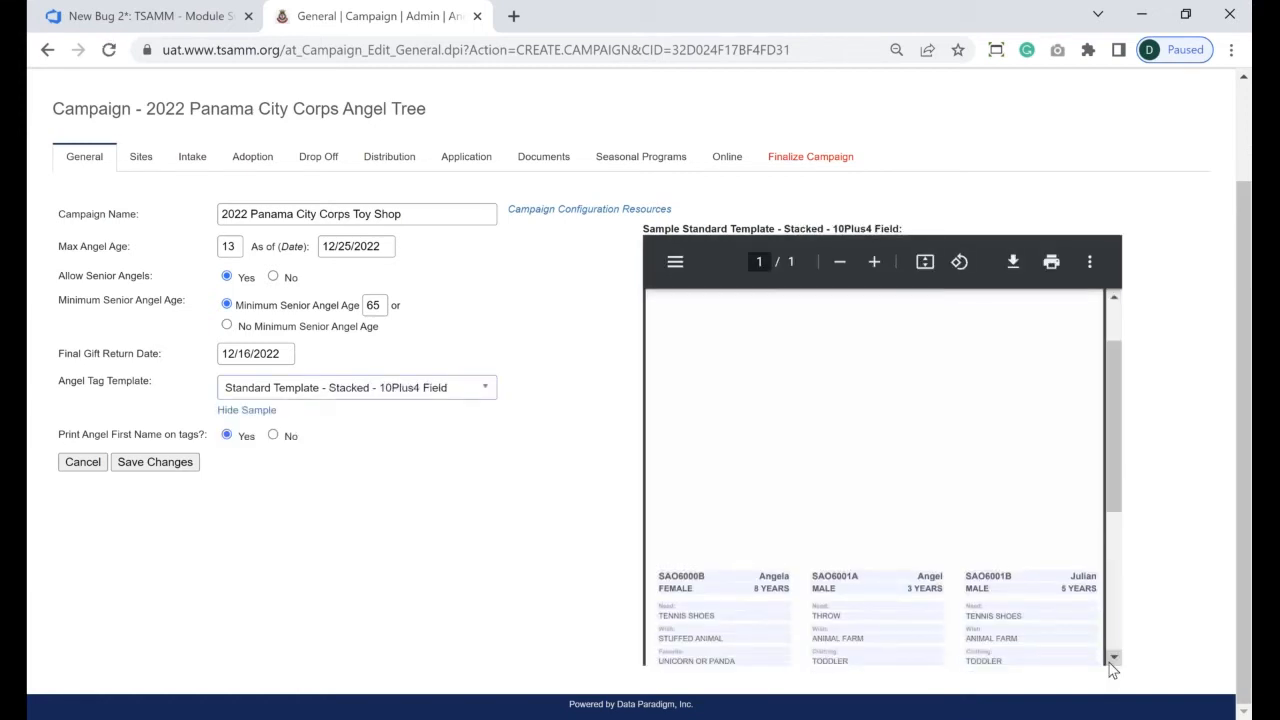
pyautogui.scroll(-5, 1112, 660)
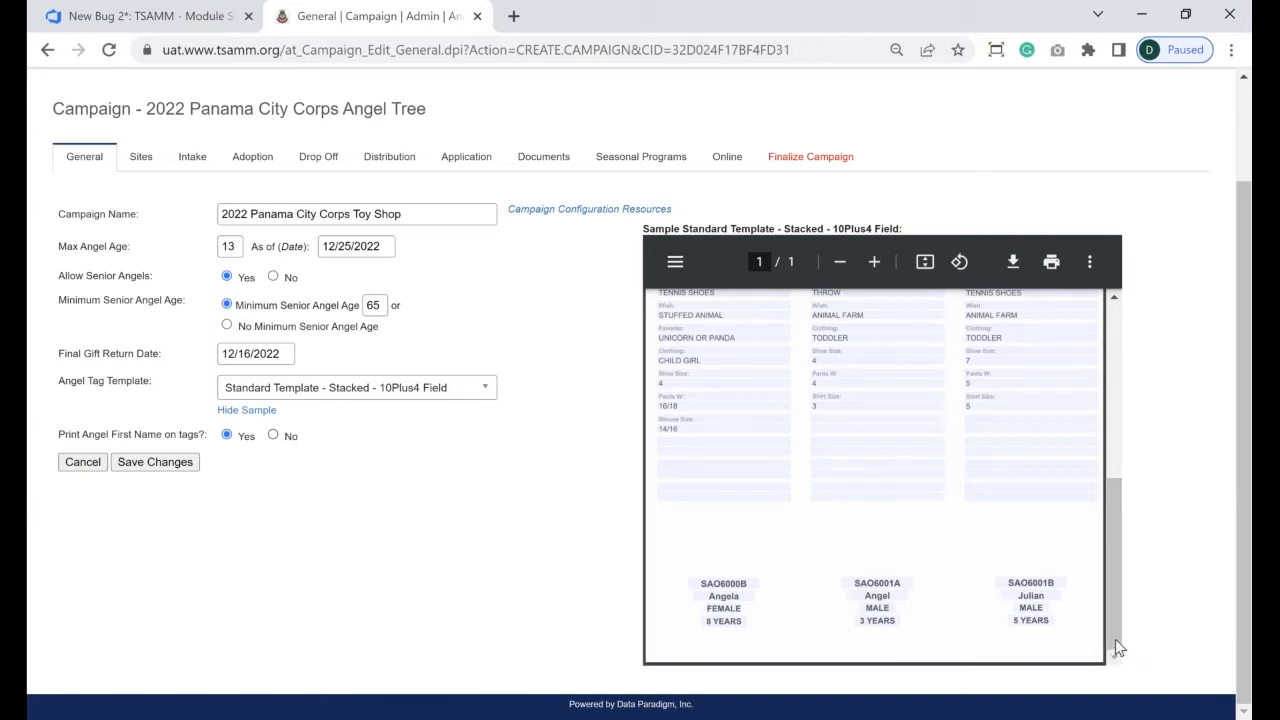
pyautogui.moveTo(1117, 648); pyautogui.dragTo(1117, 597)
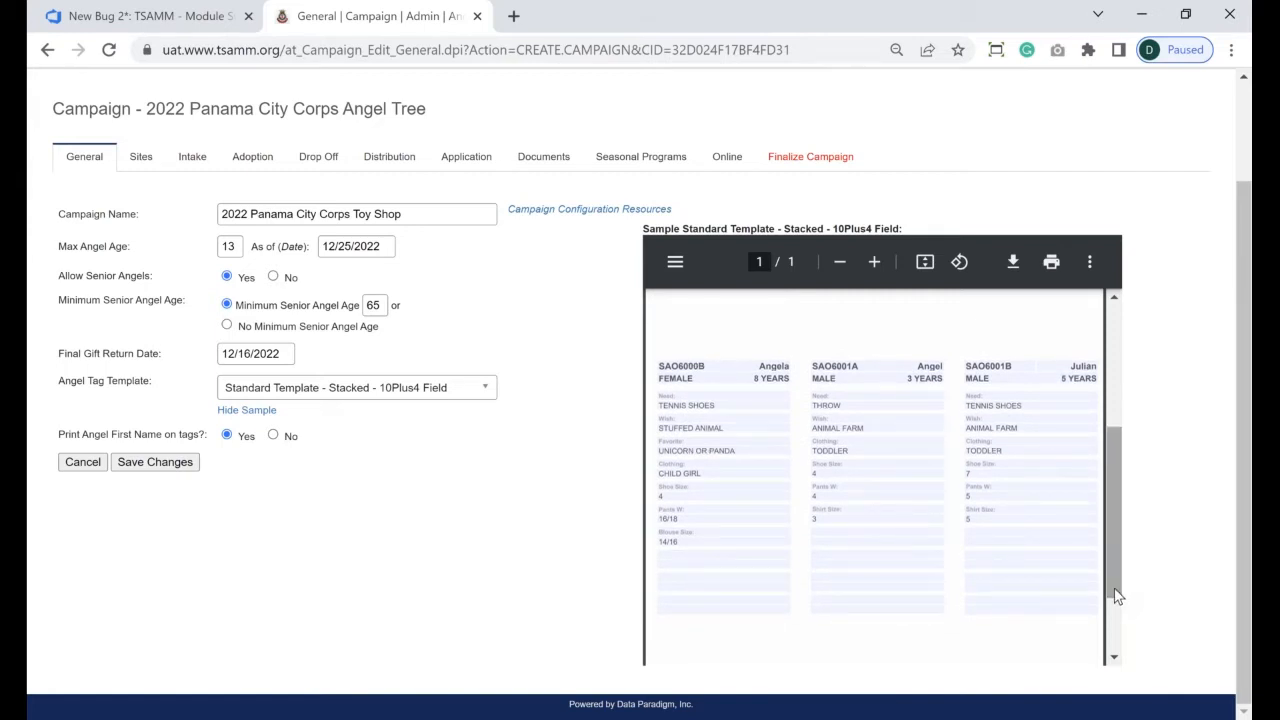
# - Set 'Print Angel First Name on tags?' to No and go to the campaign's Sites list
pyautogui.click(272, 436)
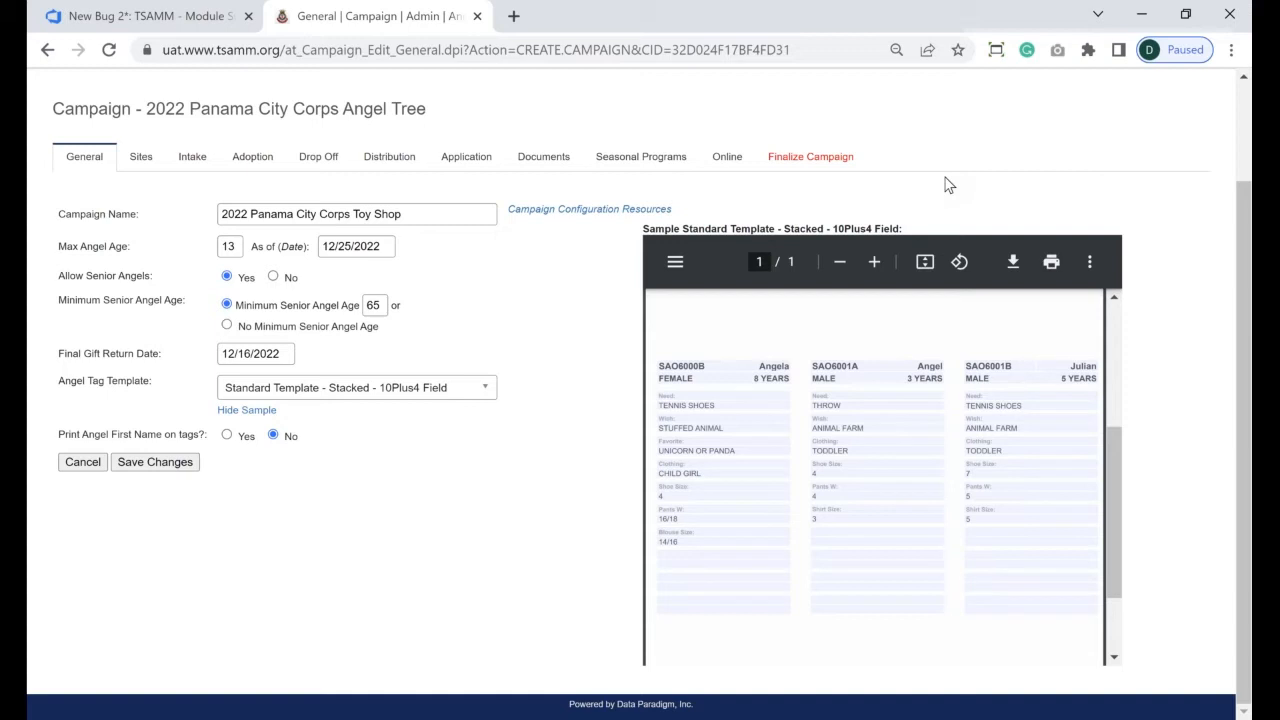
pyautogui.click(140, 156)
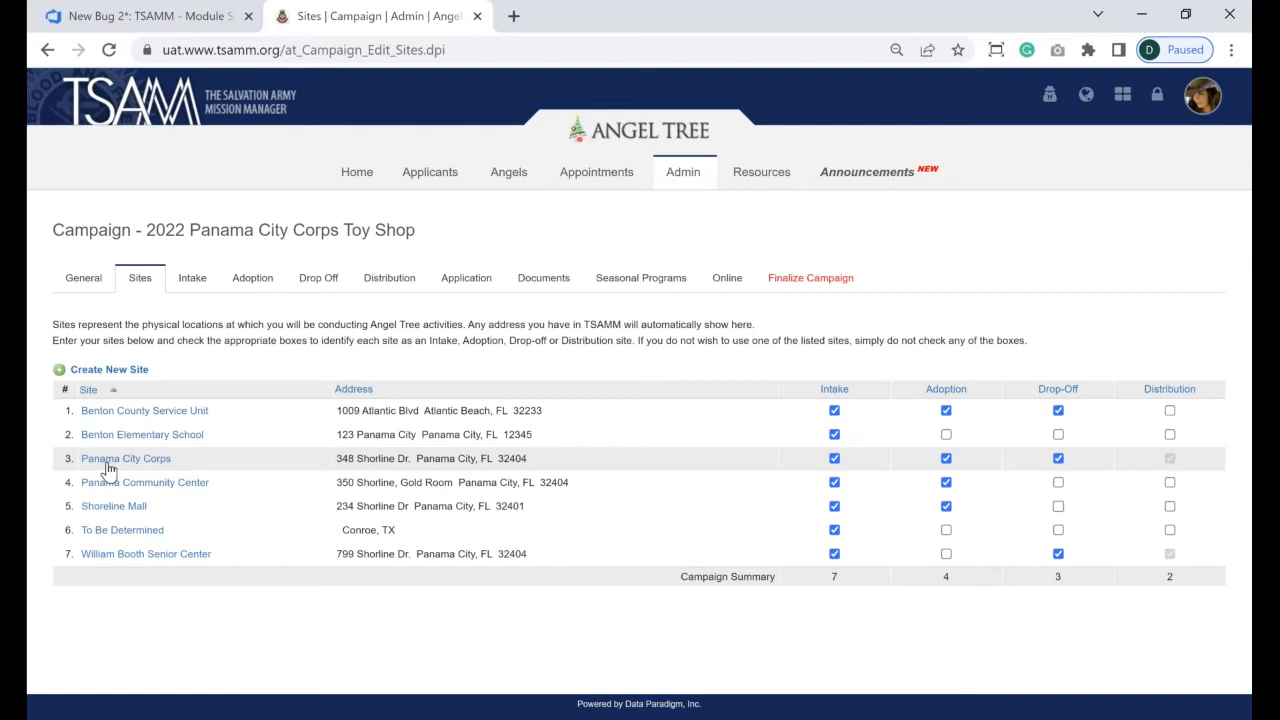
# - Start a new location named 'Christmas Distribution Warehouse' with Panama City Corps as responsible unit
pyautogui.click(131, 372)
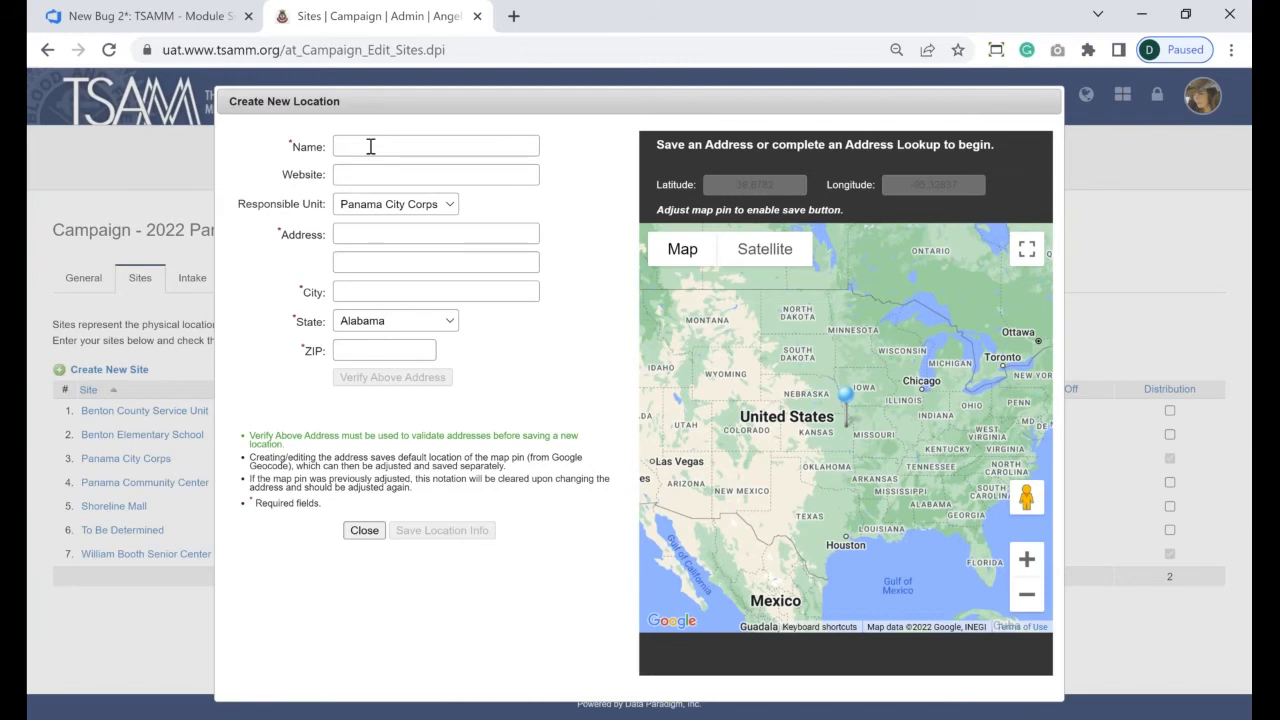
pyautogui.write('Chistmas')
pyautogui.press('BackSpace')
pyautogui.press('BackSpace')
pyautogui.press('BackSpace')
pyautogui.press('BackSpace')
pyautogui.press('BackSpace')
pyautogui.write('ristmas Distribution Warehouse')
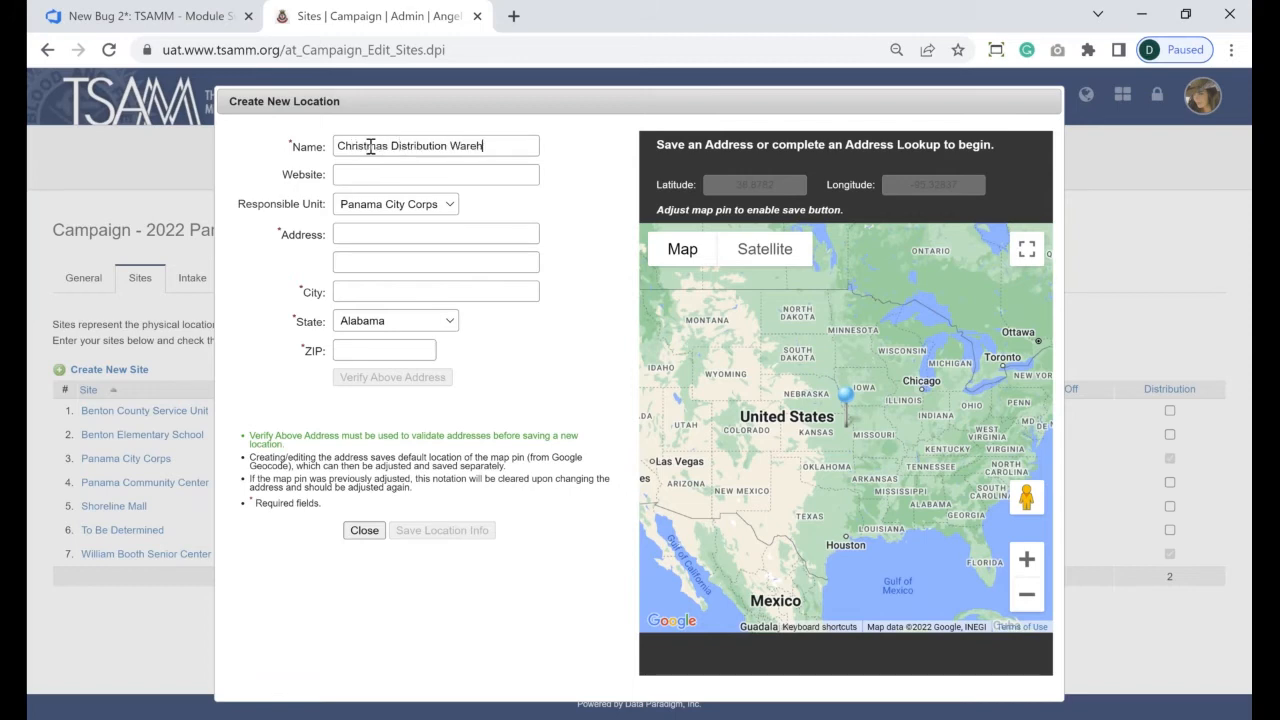
pyautogui.click(351, 207)
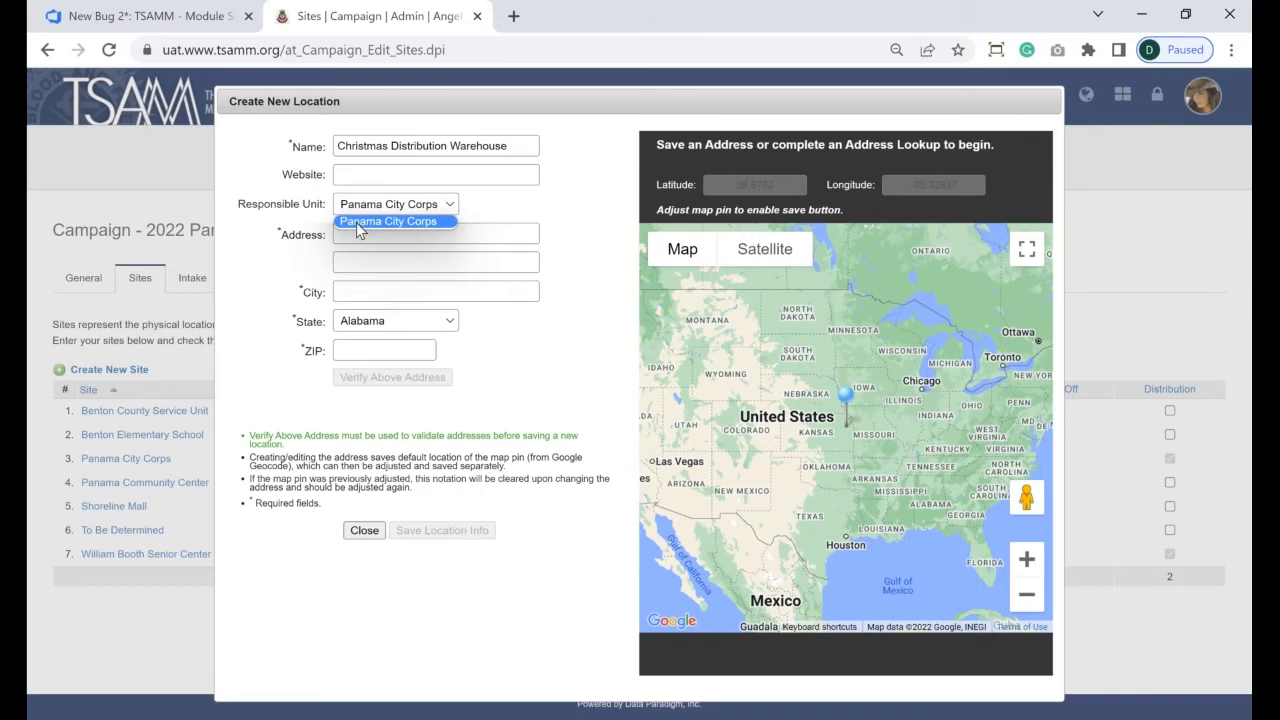
pyautogui.click(356, 222)
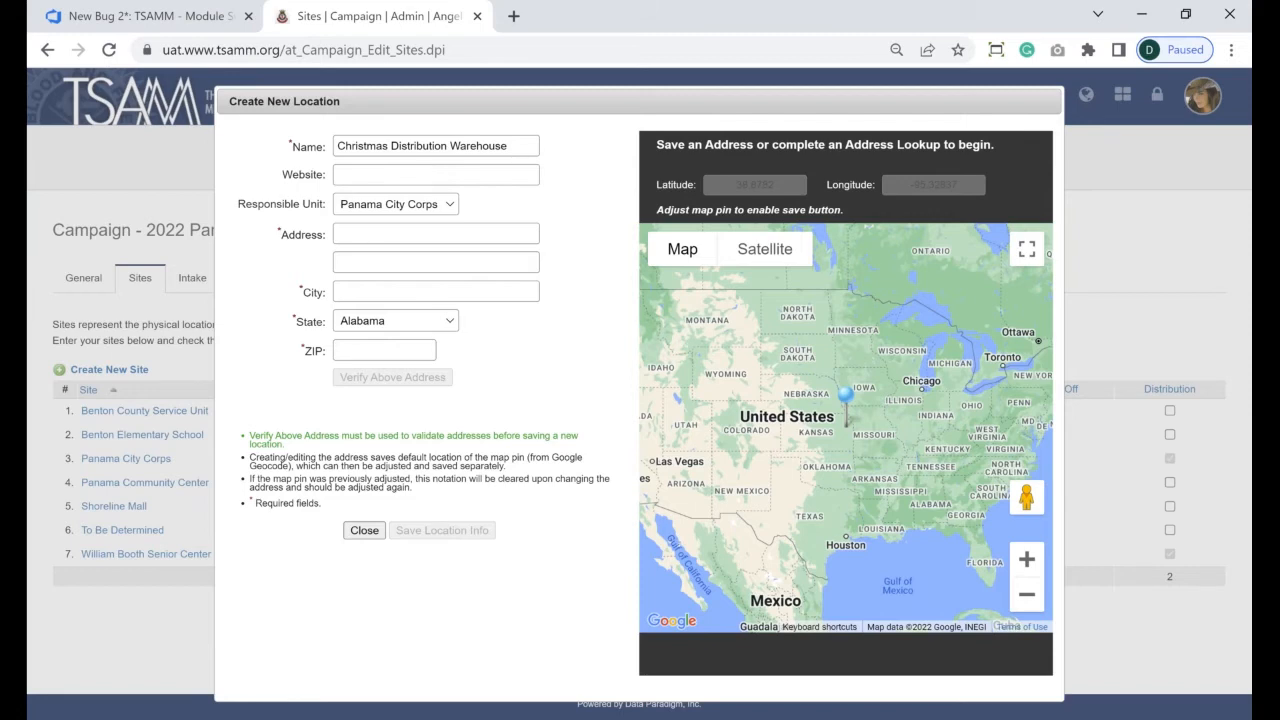
pyautogui.click(396, 204)
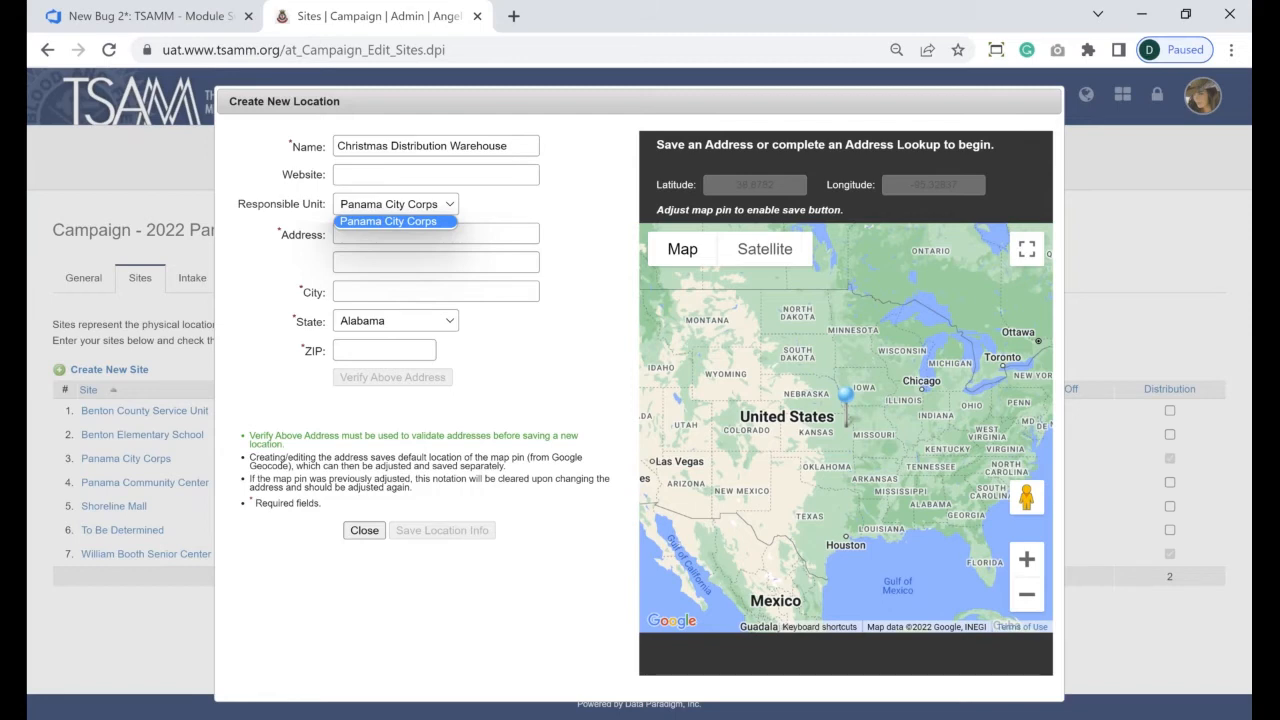
pyautogui.click(408, 222)
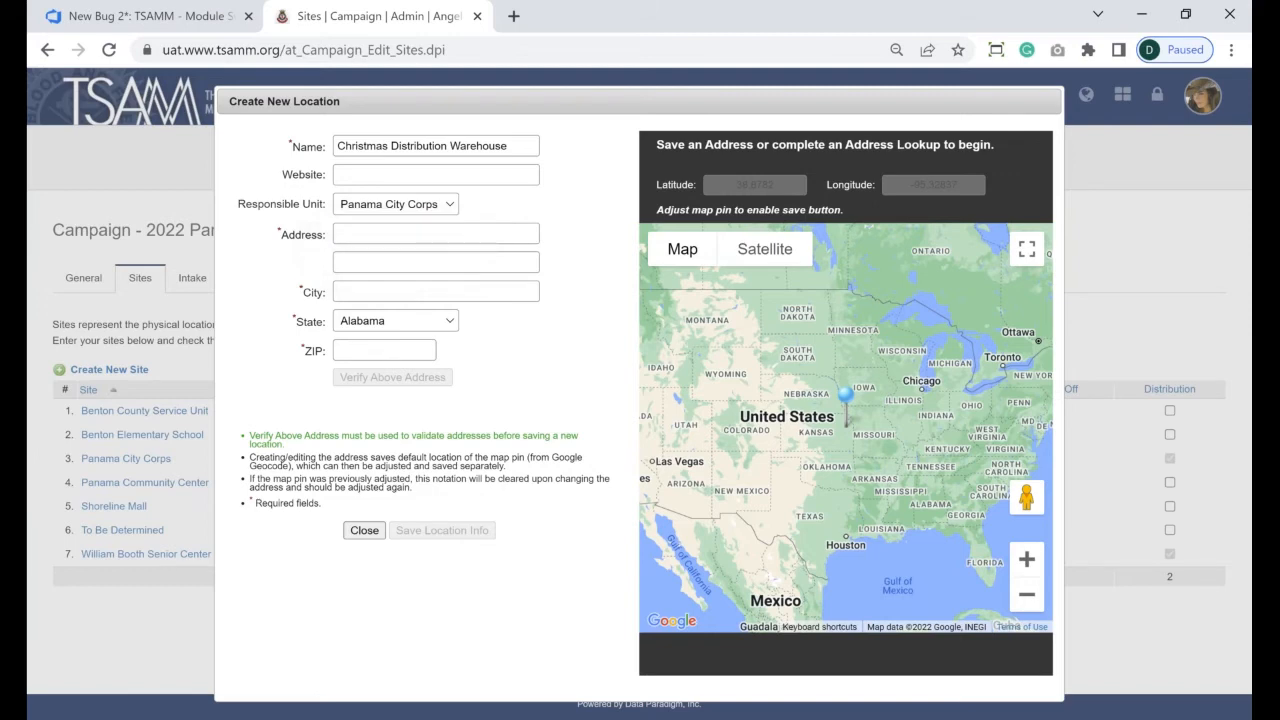
pyautogui.click(391, 228)
pyautogui.write('1')
pyautogui.press('BackSpace')
pyautogui.write('500 M')
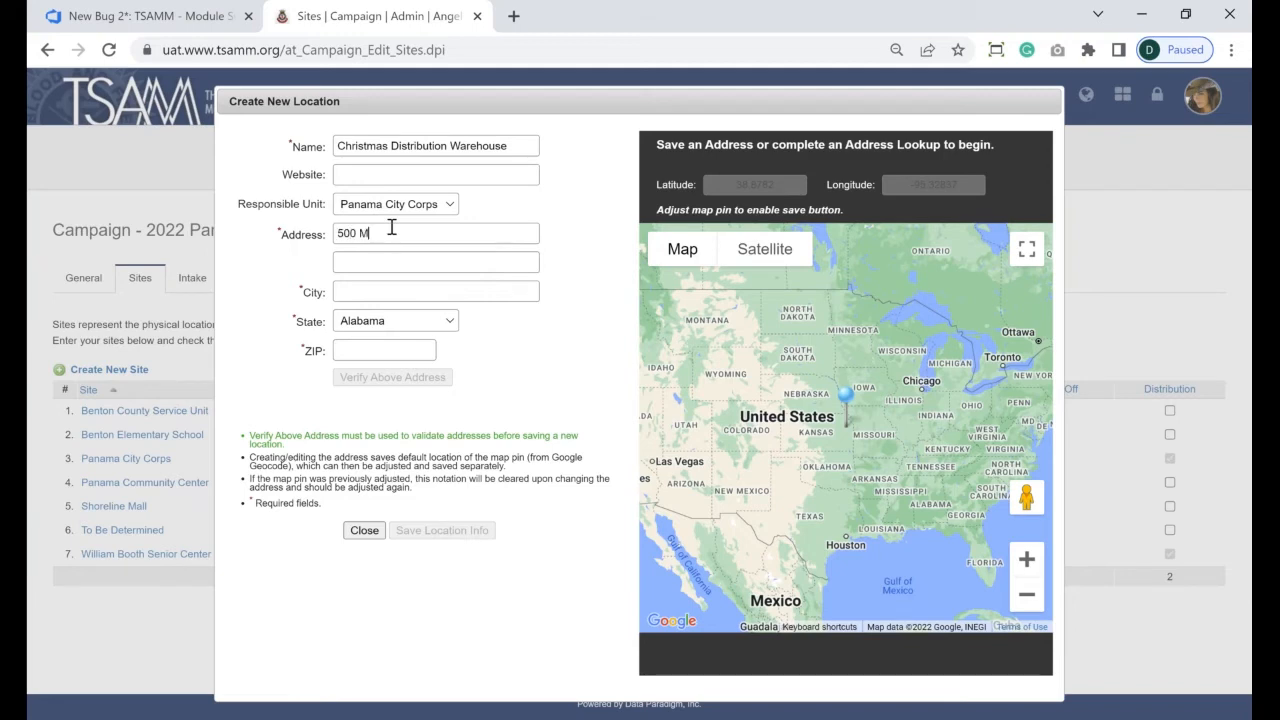
pyautogui.write('artin Luther King Blvd')
pyautogui.press('Tab')
pyautogui.press('Tab')
pyautogui.write('ama City')
pyautogui.press('Tab')
pyautogui.press('f')
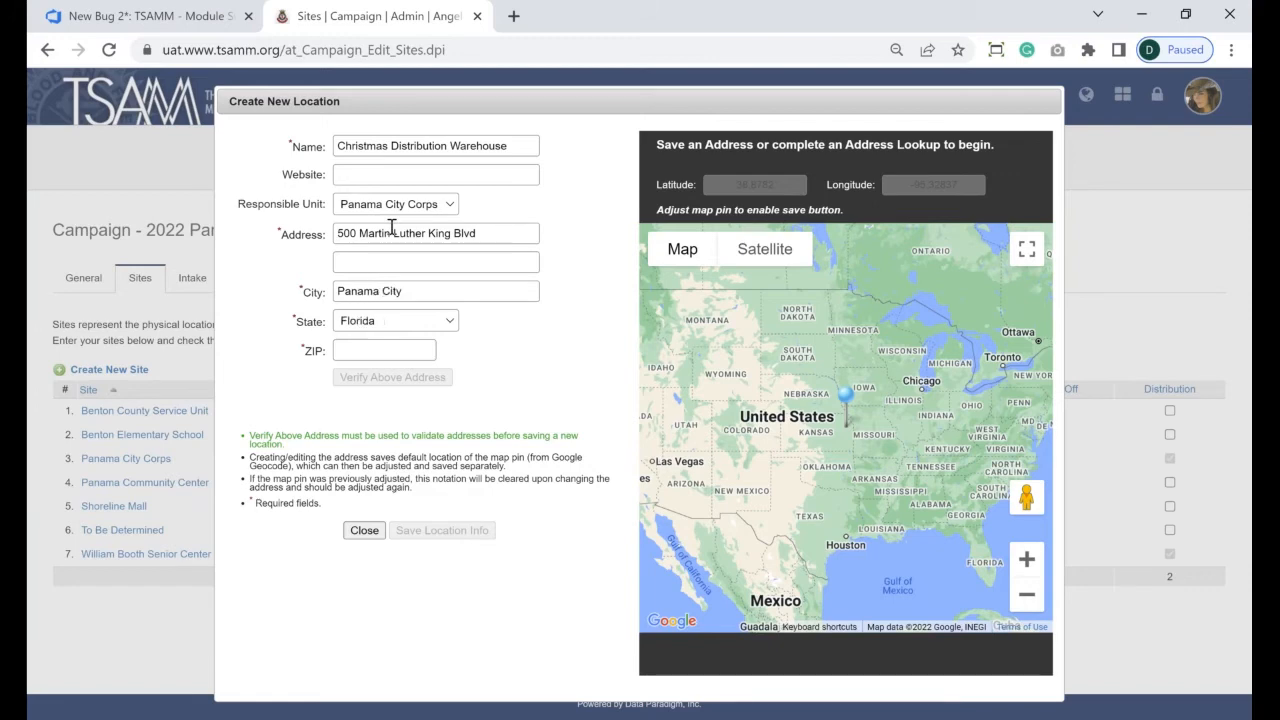
pyautogui.press('Tab')
pyautogui.write('30849')
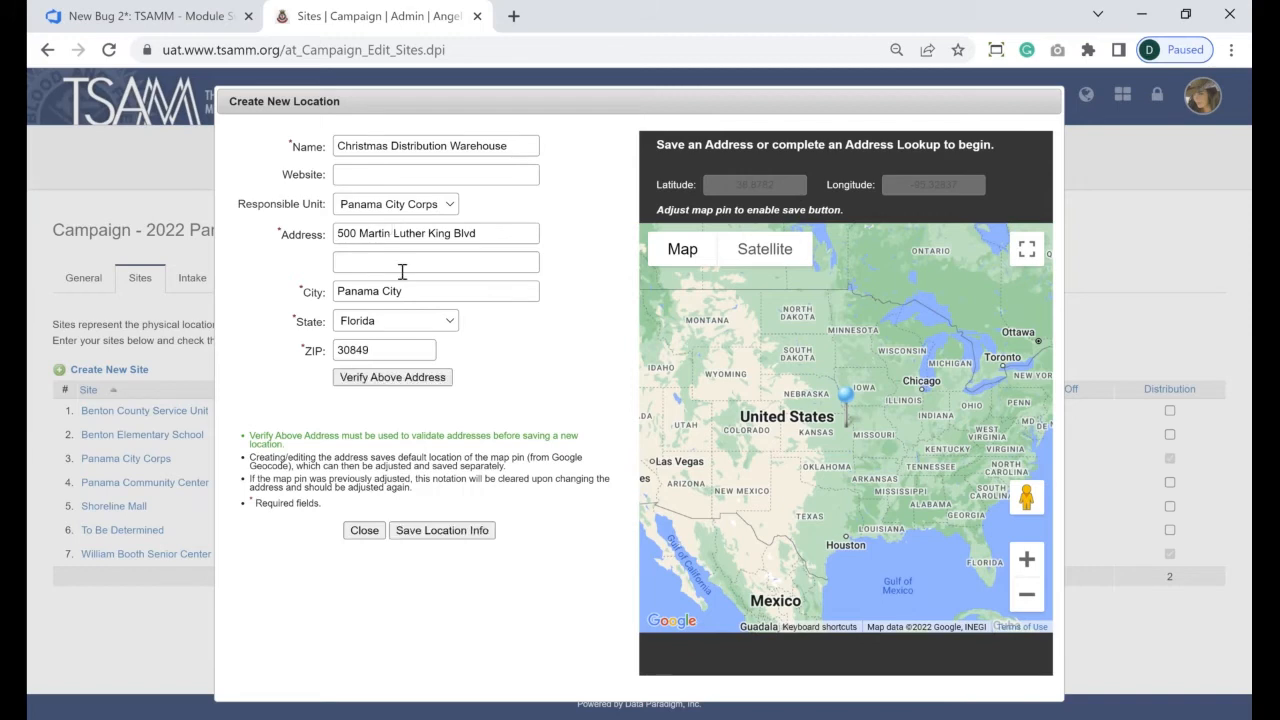
pyautogui.click(424, 389)
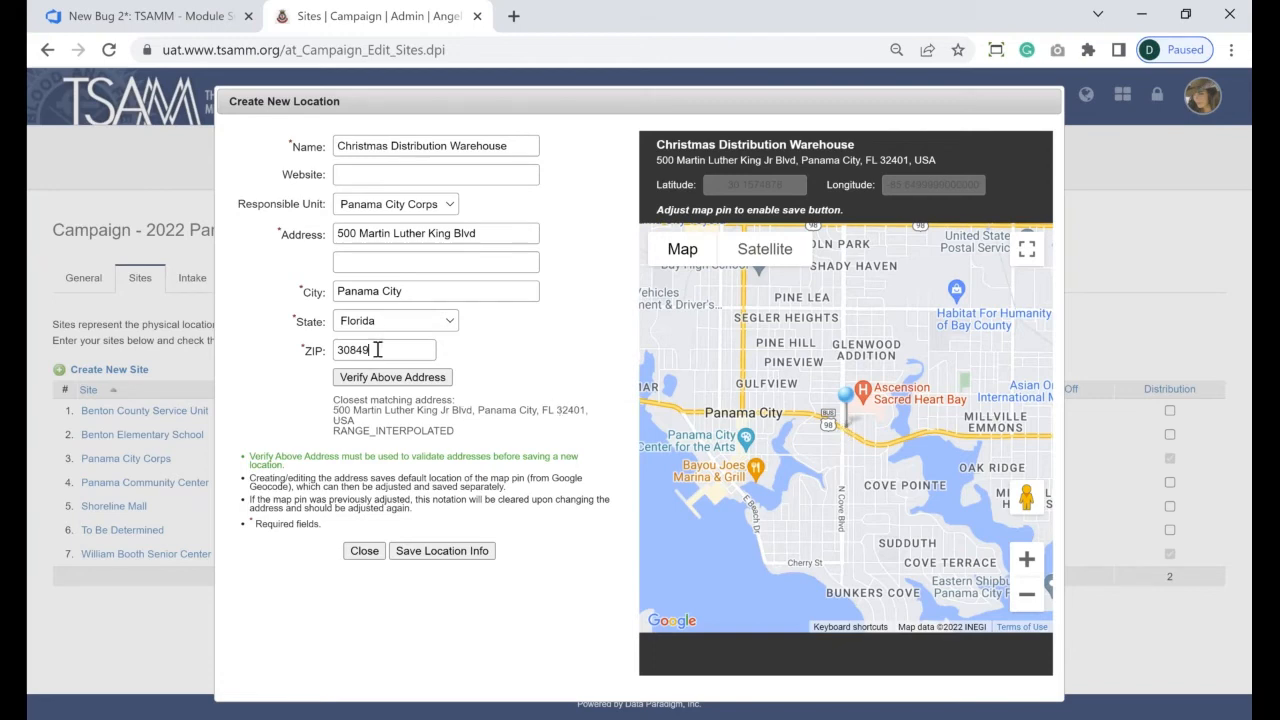
# - Correct the ZIP to 32401 and save the warehouse location info
pyautogui.press('BackSpace')
pyautogui.press('BackSpace')
pyautogui.press('BackSpace')
pyautogui.press('BackSpace')
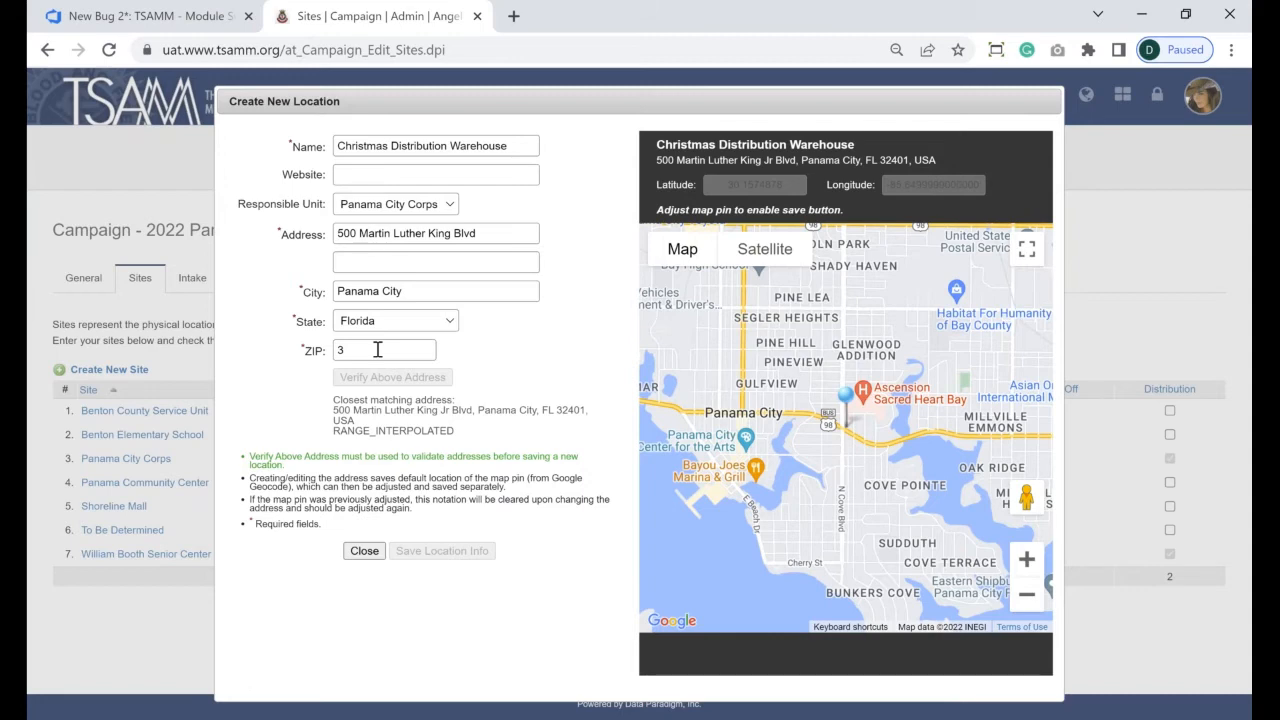
pyautogui.write('2401')
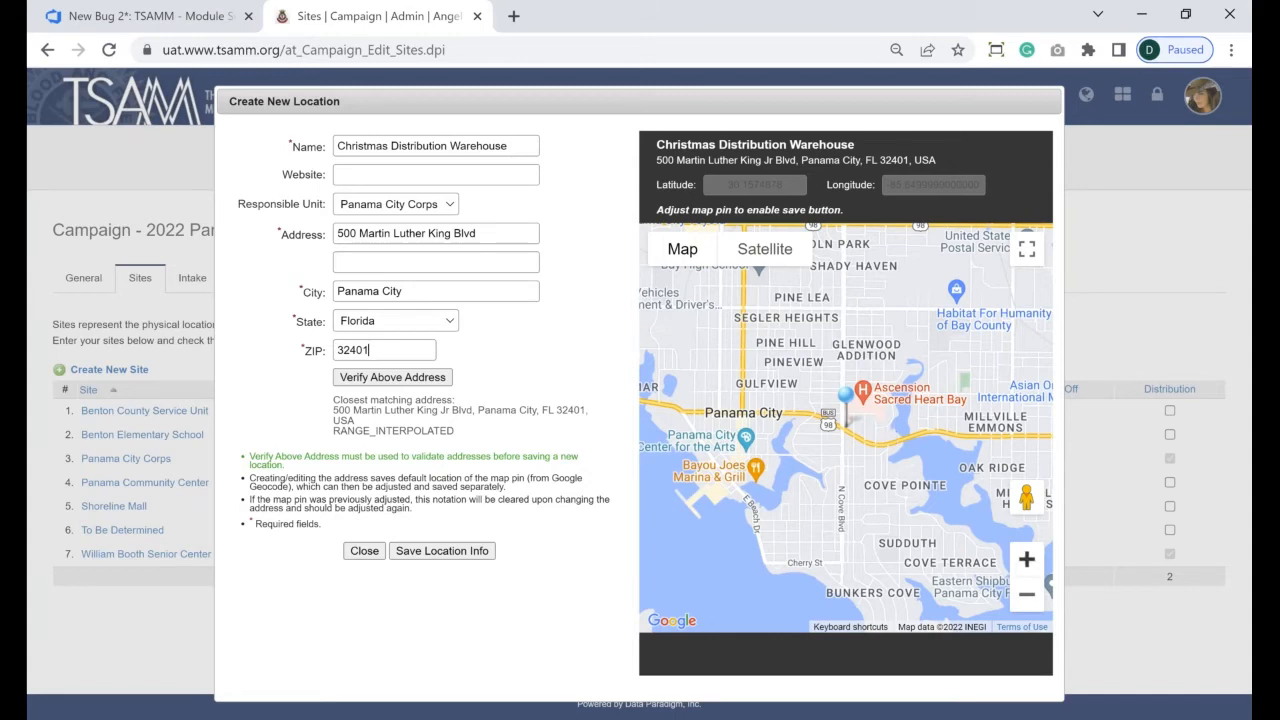
pyautogui.click(1026, 559)
pyautogui.click(1026, 559)
pyautogui.moveTo(846, 395); pyautogui.dragTo(876, 410)
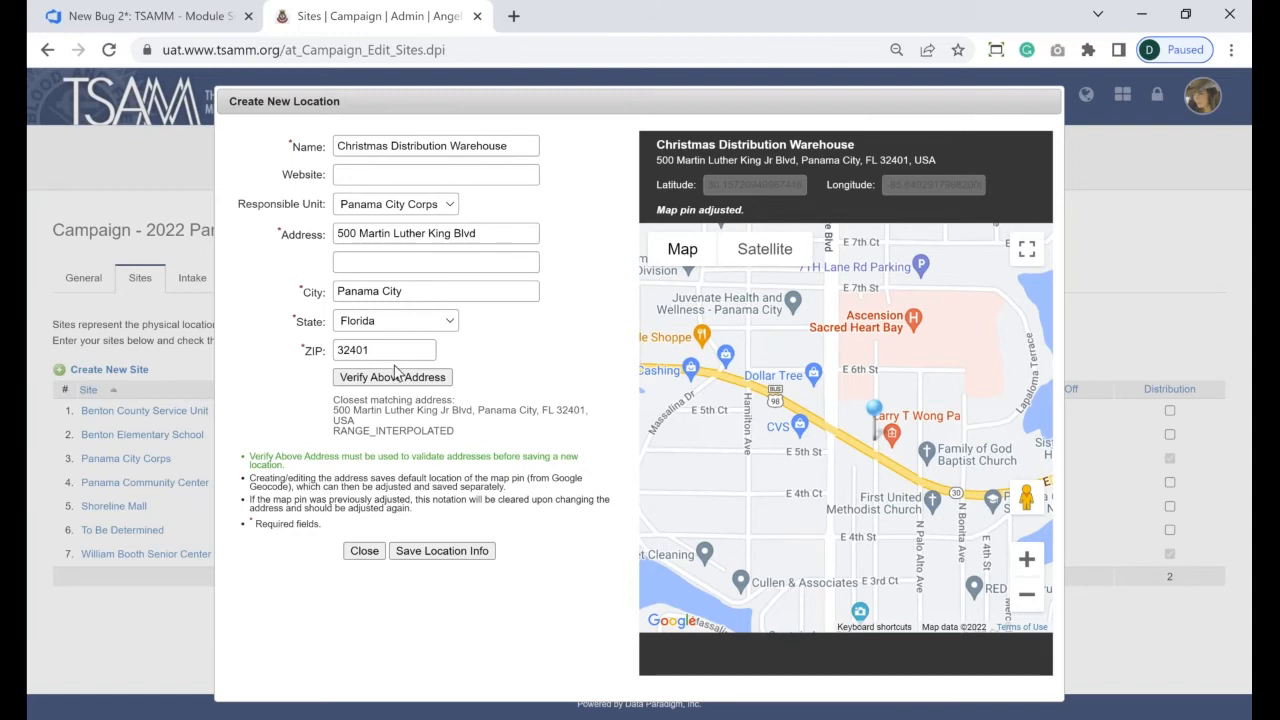
pyautogui.click(433, 555)
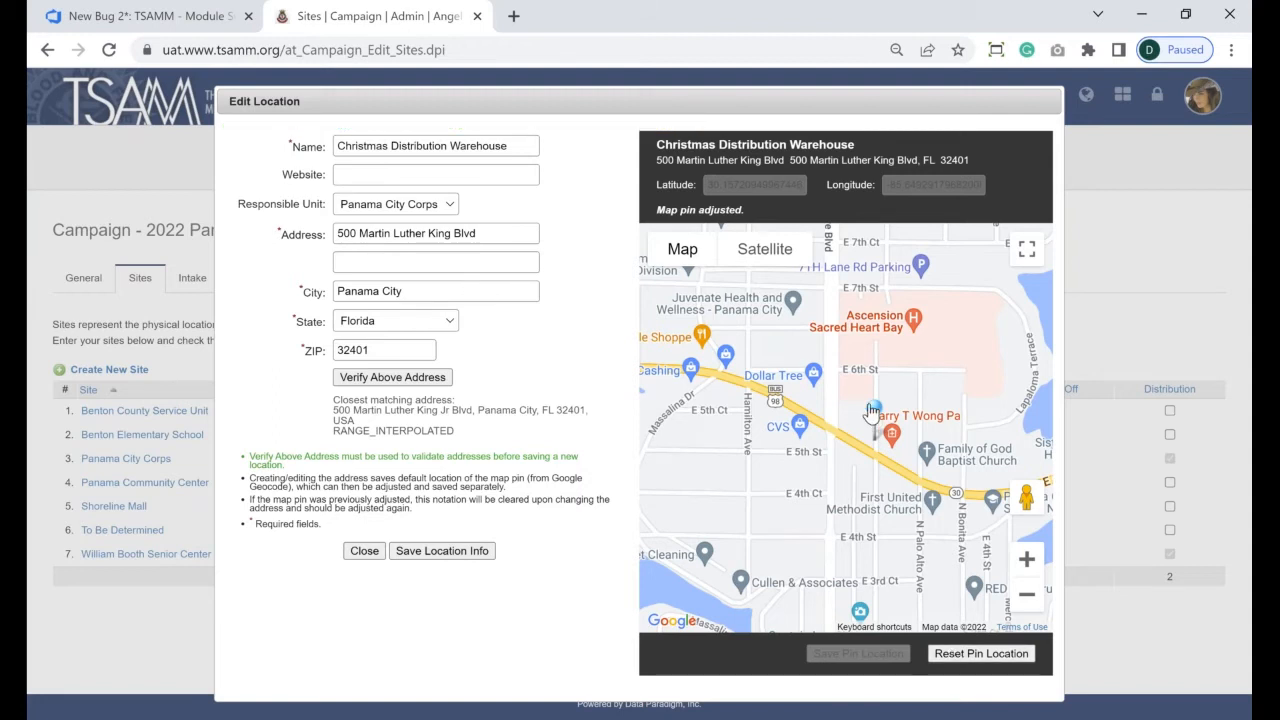
# - Move the map pin onto E 6th St, save the pin position, and close the form
pyautogui.moveTo(872, 410); pyautogui.dragTo(850, 360)
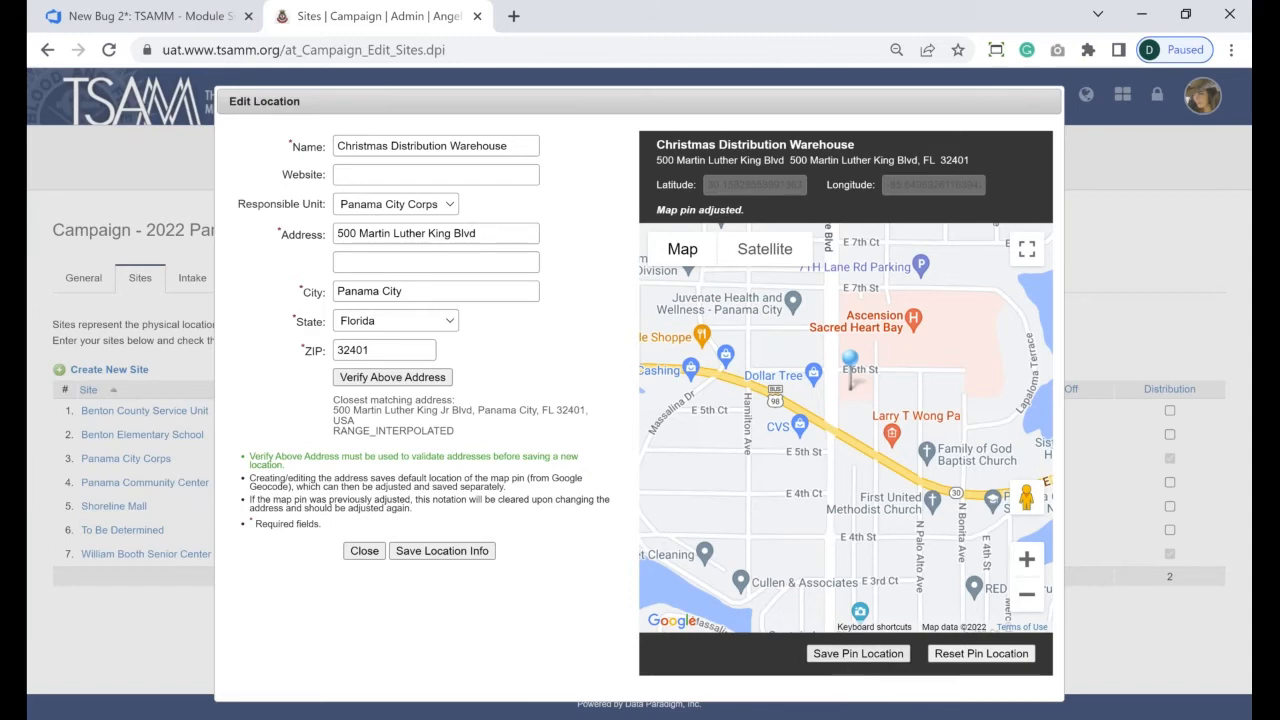
pyautogui.click(858, 653)
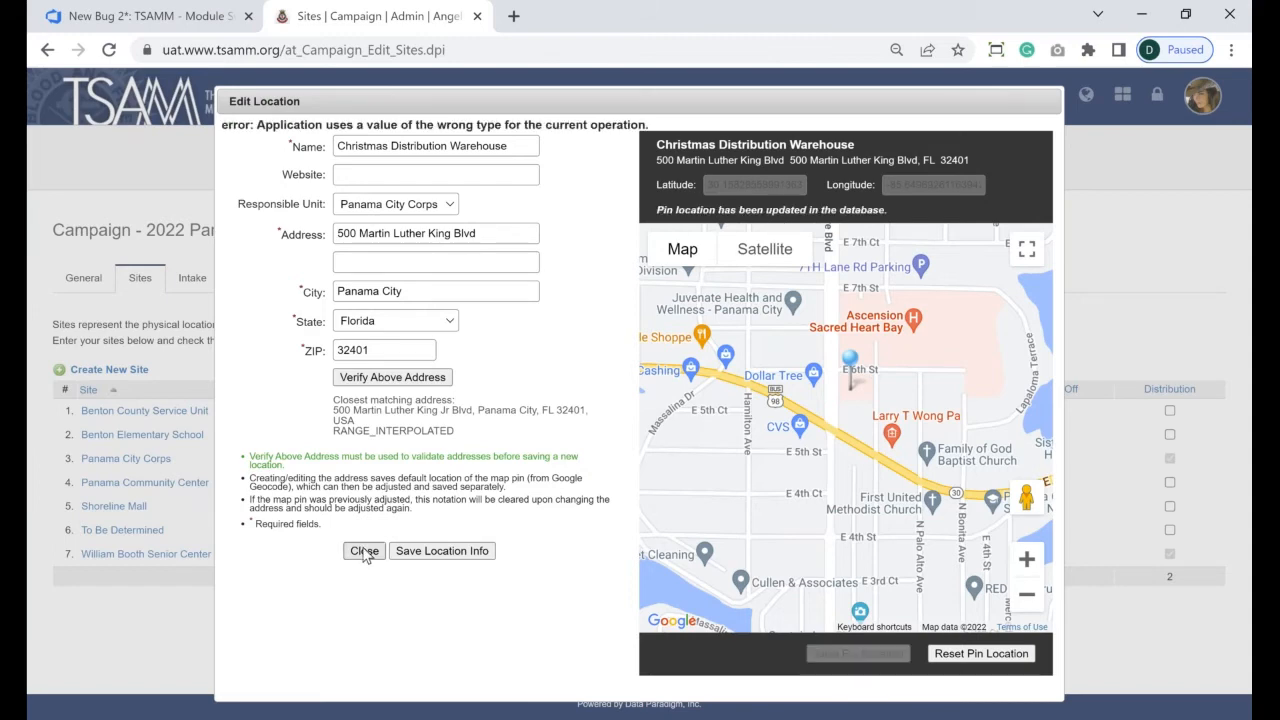
pyautogui.click(364, 552)
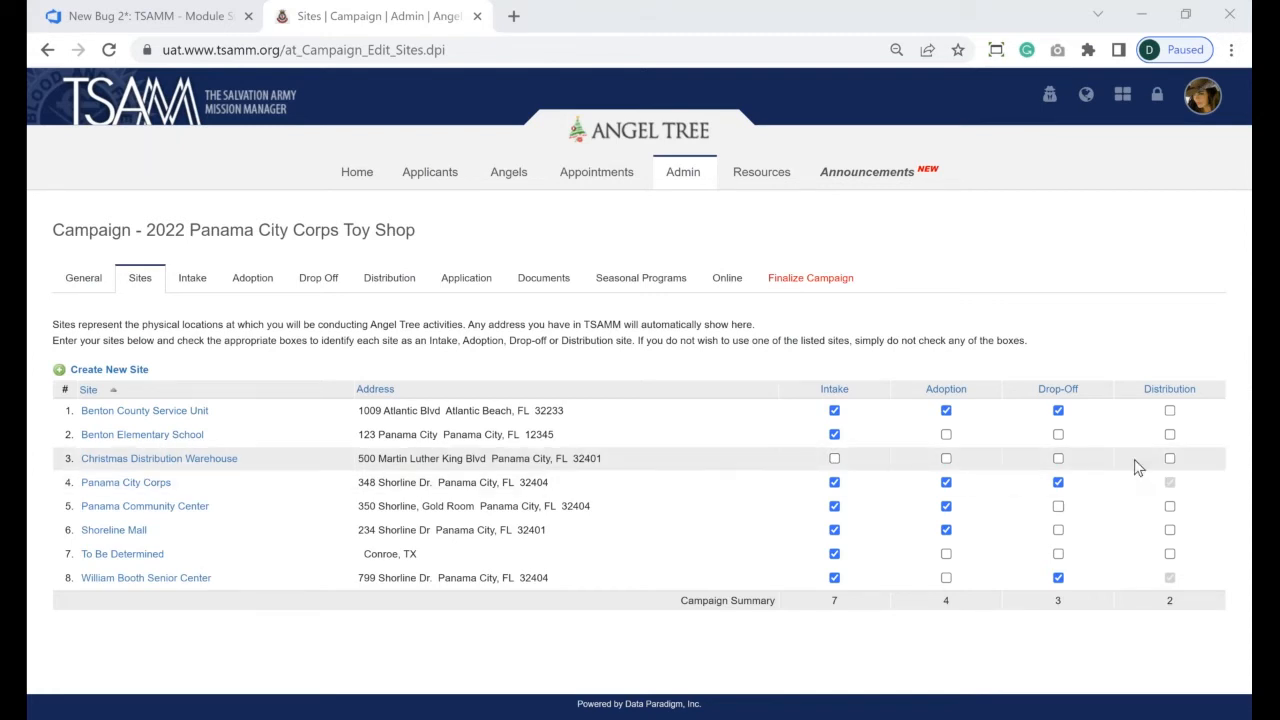
# - Tick Distribution and Drop-Off for the Christmas Distribution Warehouse, then start another new site
pyautogui.click(1170, 460)
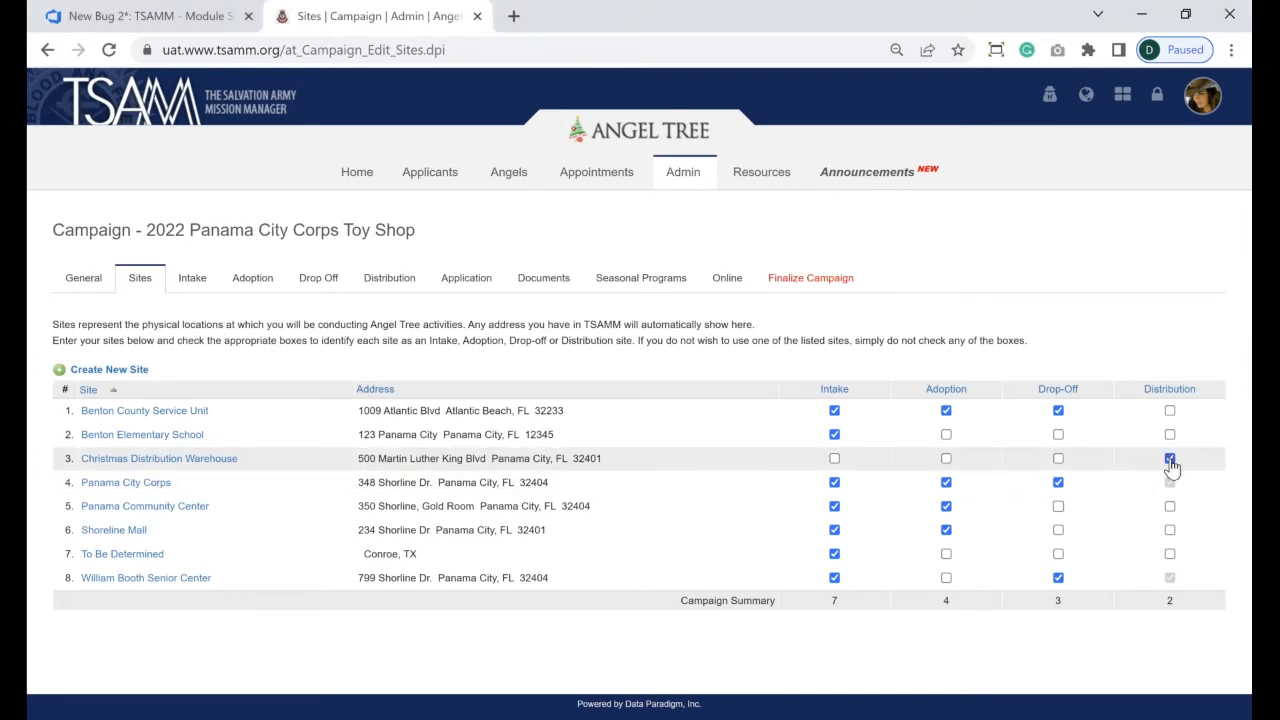
pyautogui.click(1058, 460)
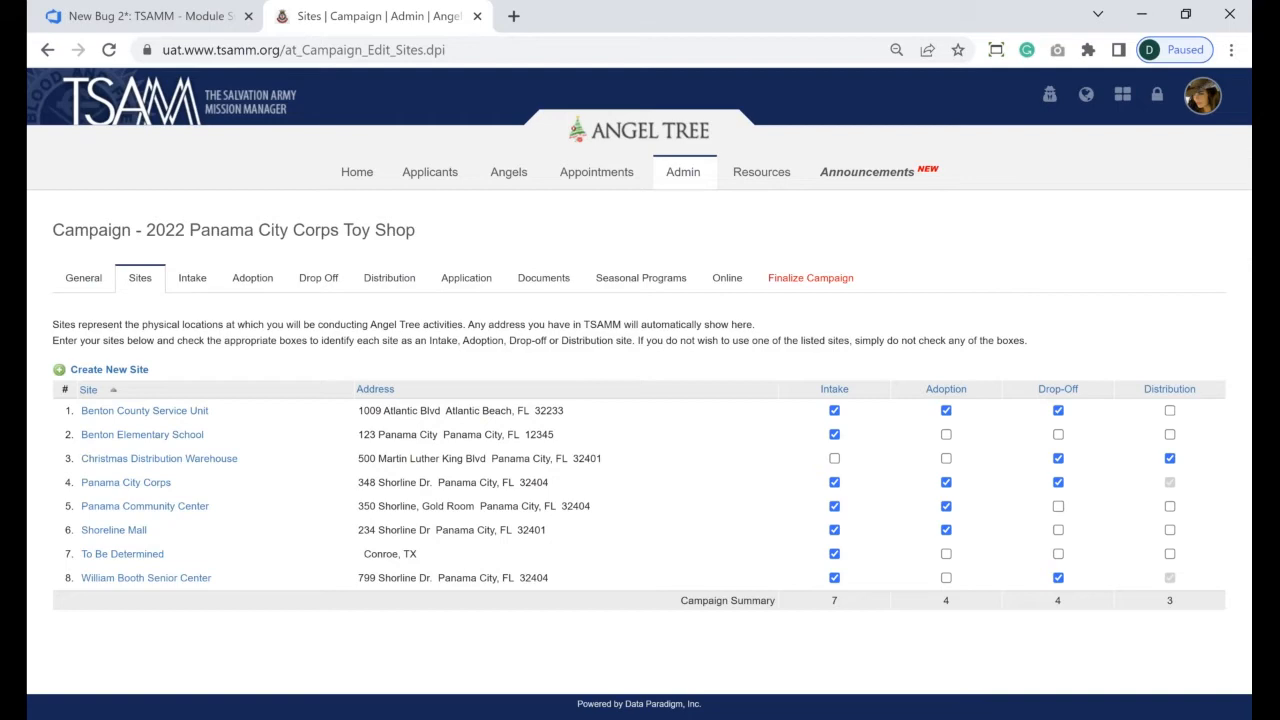
pyautogui.click(130, 372)
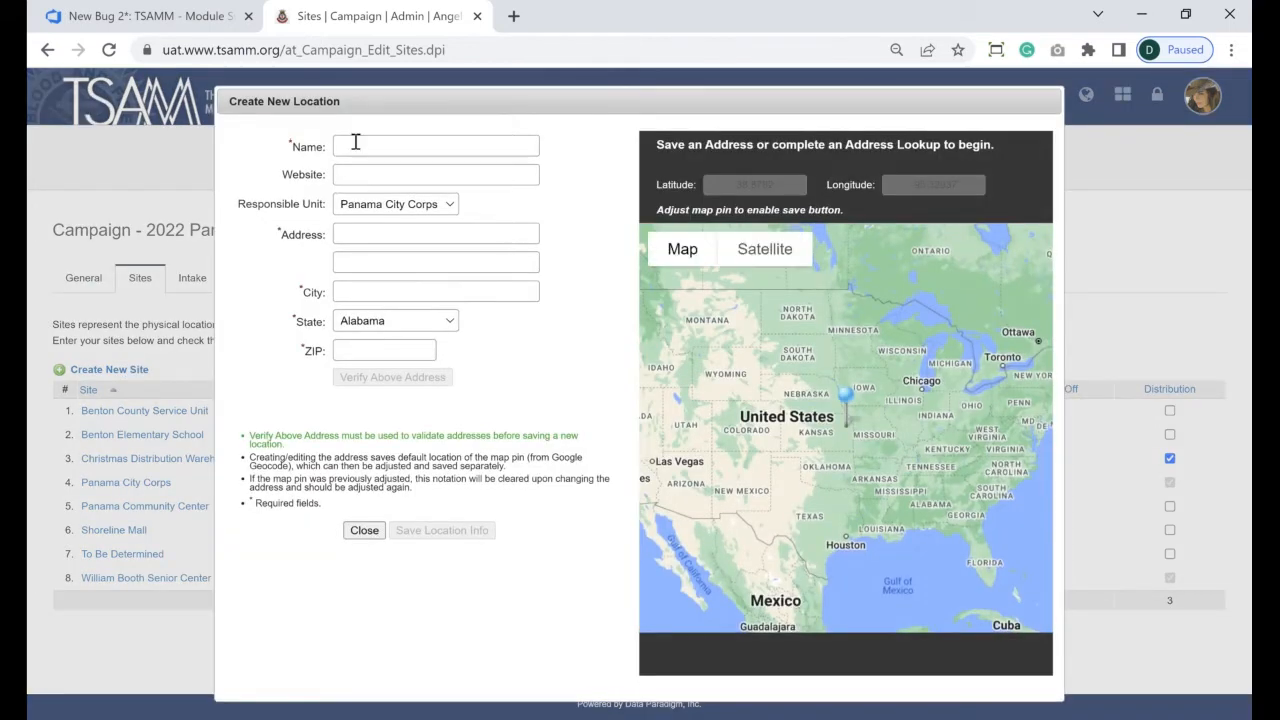
# - Type TBD as the new site's address, then close the form without saving
pyautogui.click(366, 234)
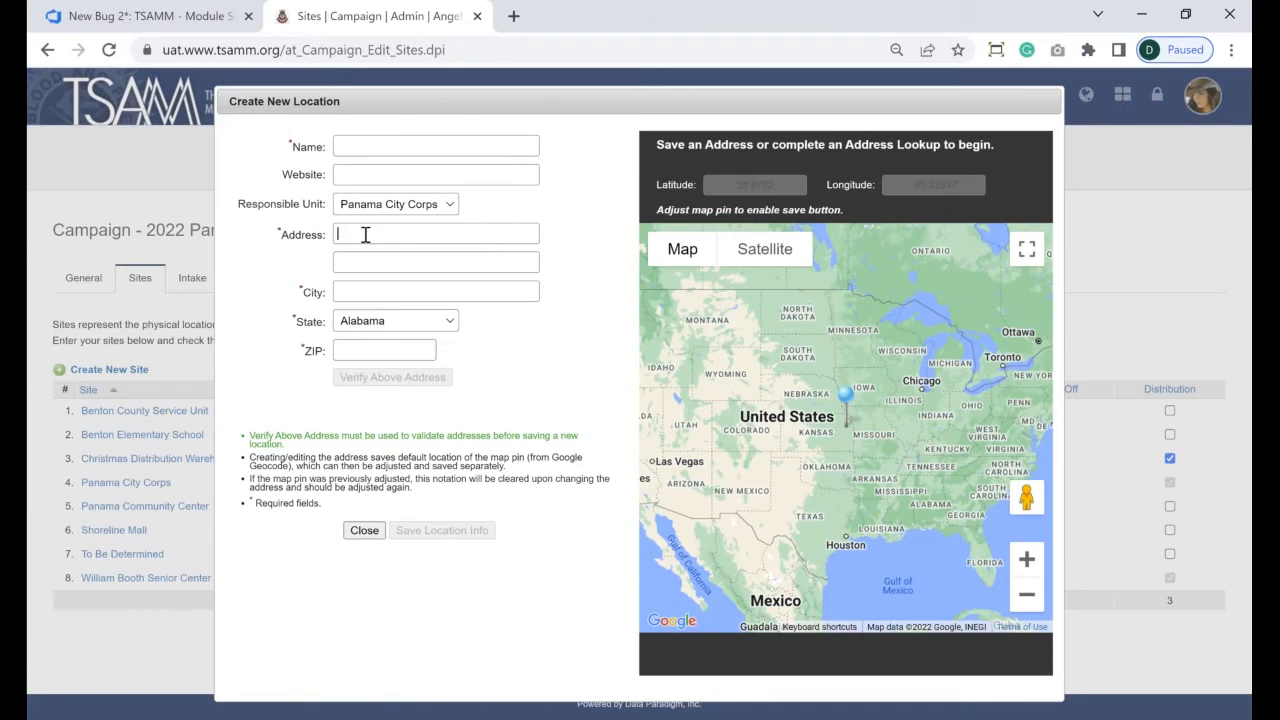
pyautogui.write('TBD')
pyautogui.click(353, 533)
pyautogui.click(363, 531)
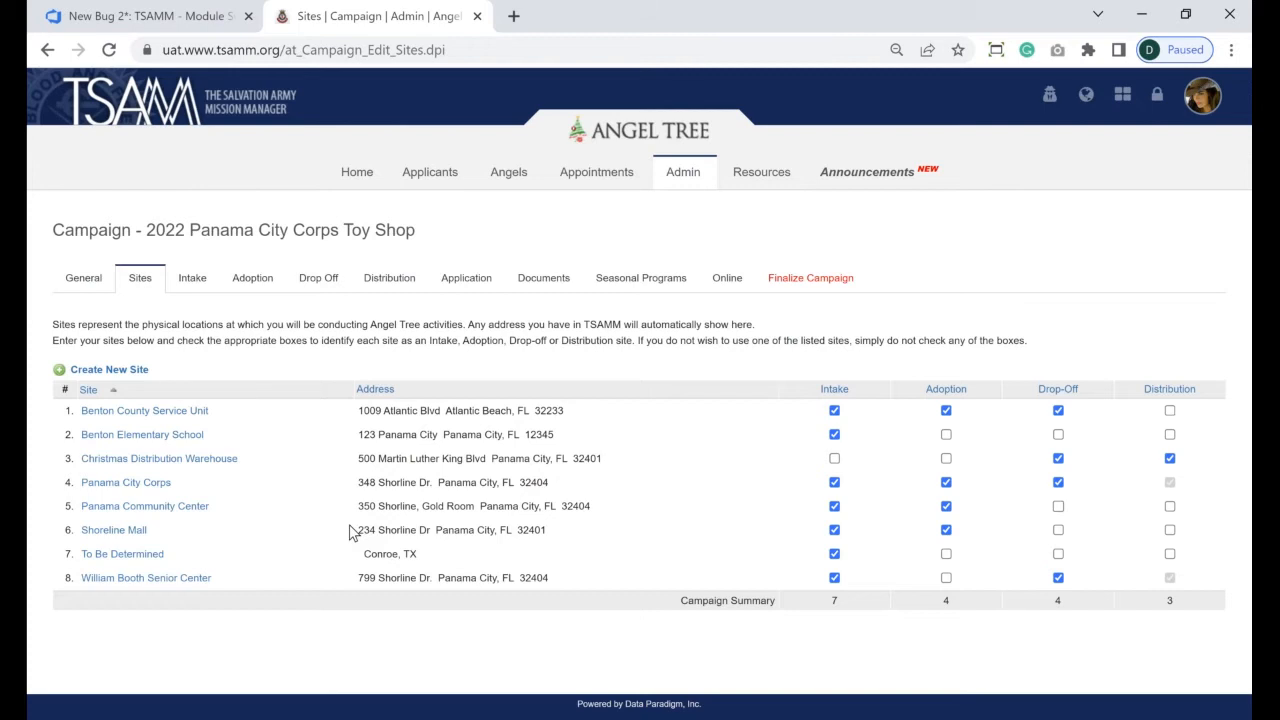
# - Show the campaign's 8 sites with their intake, adoption, drop-off and distribution roles
pyautogui.click(202, 287)
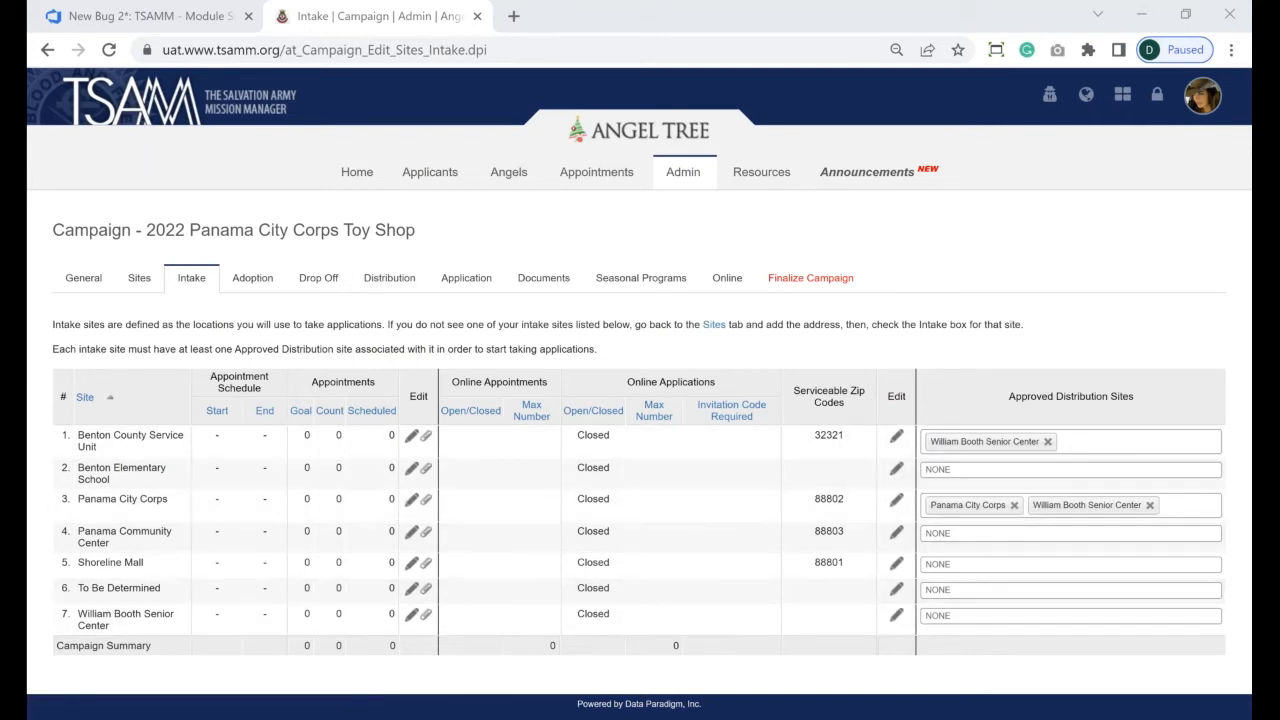
pyautogui.click(139, 278)
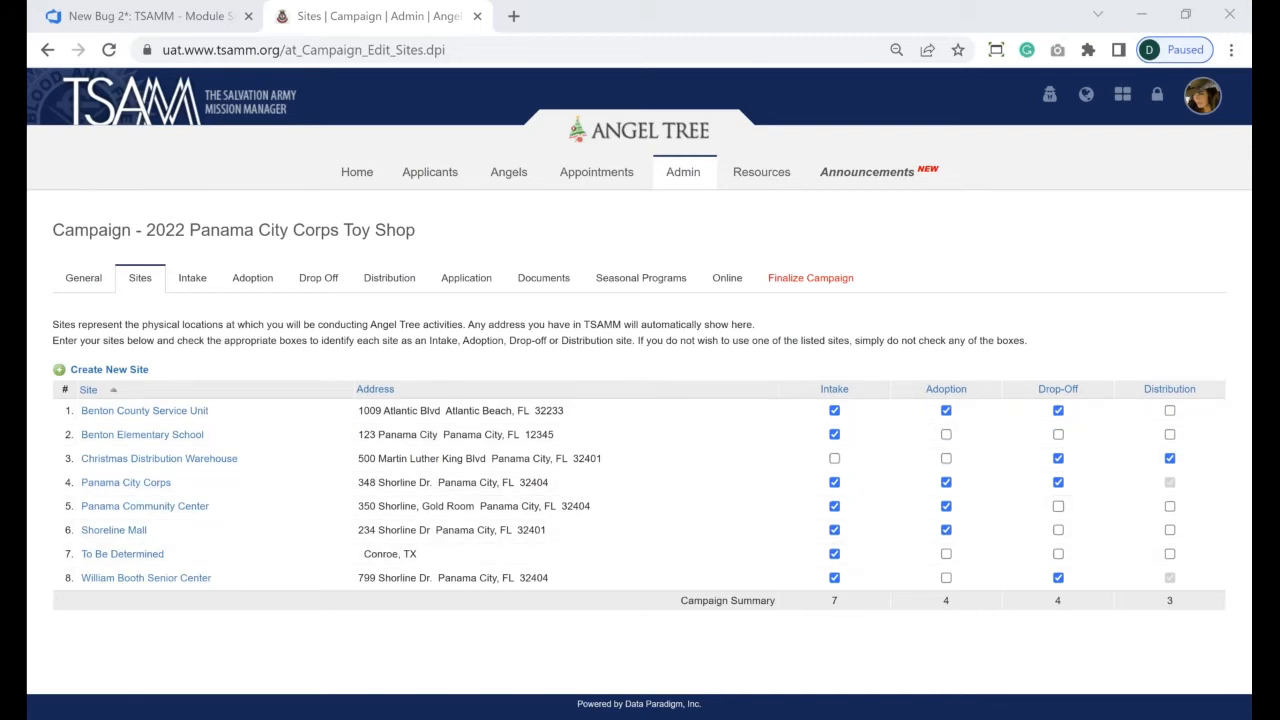
# - Sort the sites by Intake and uncheck Intake for the To Be Determined site
pyautogui.click(834, 389)
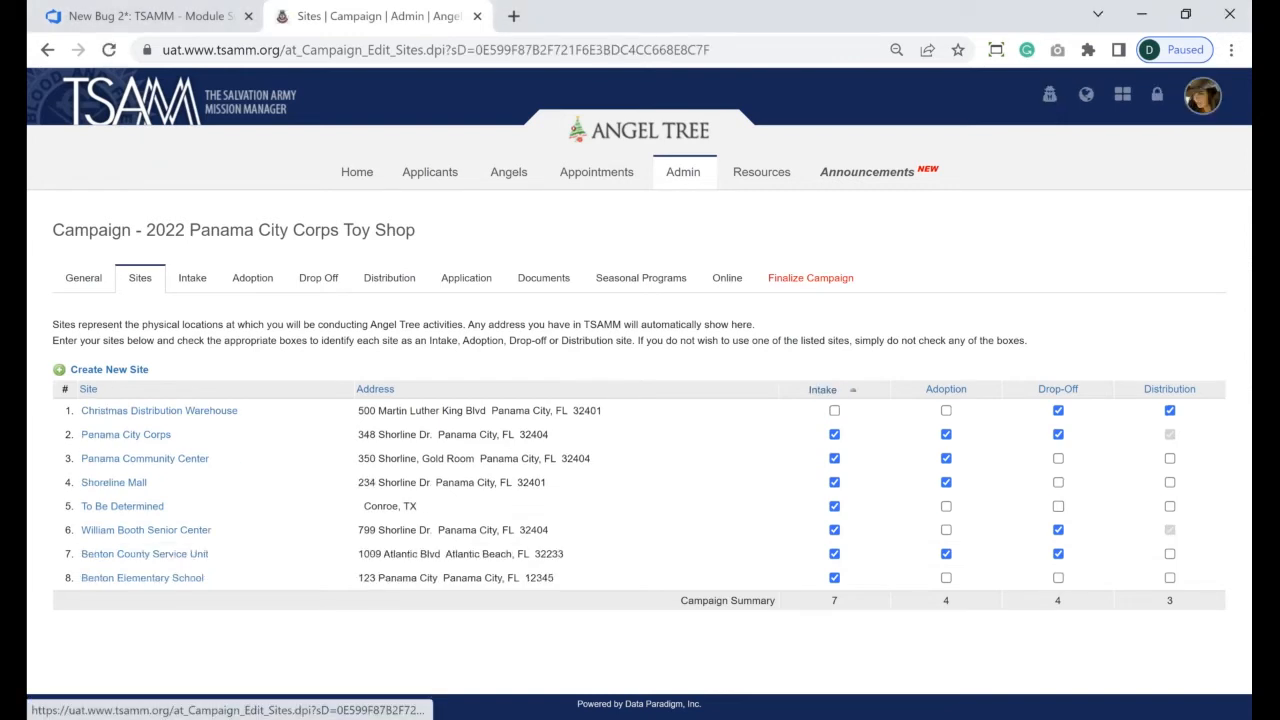
pyautogui.click(822, 389)
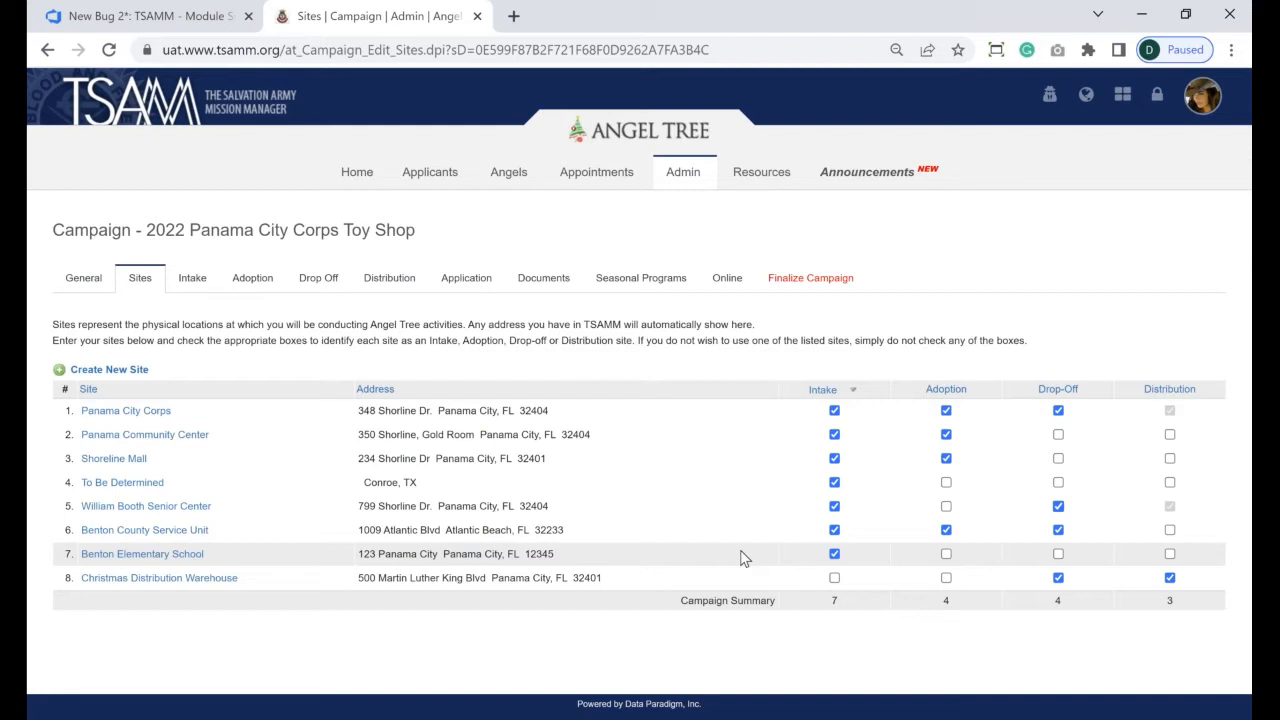
pyautogui.click(834, 484)
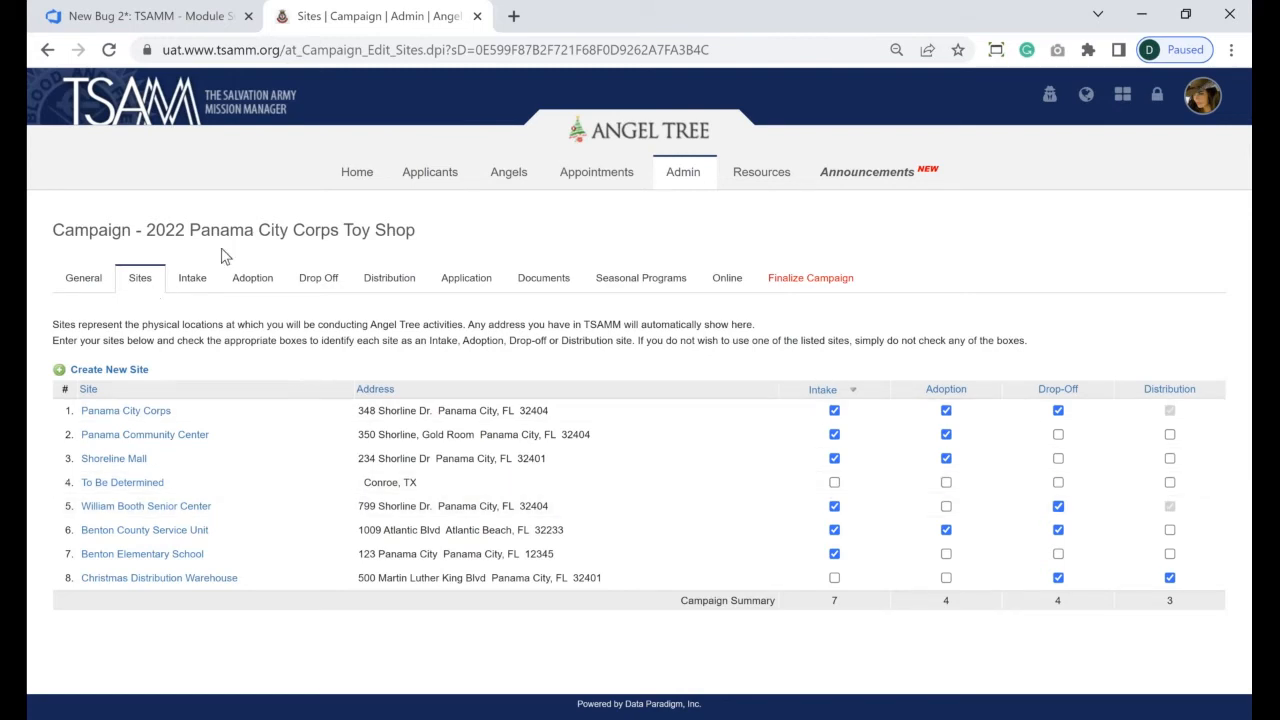
# - Bring up the Intake tab listing the 6 intake sites with their schedules and distribution sites
pyautogui.click(187, 280)
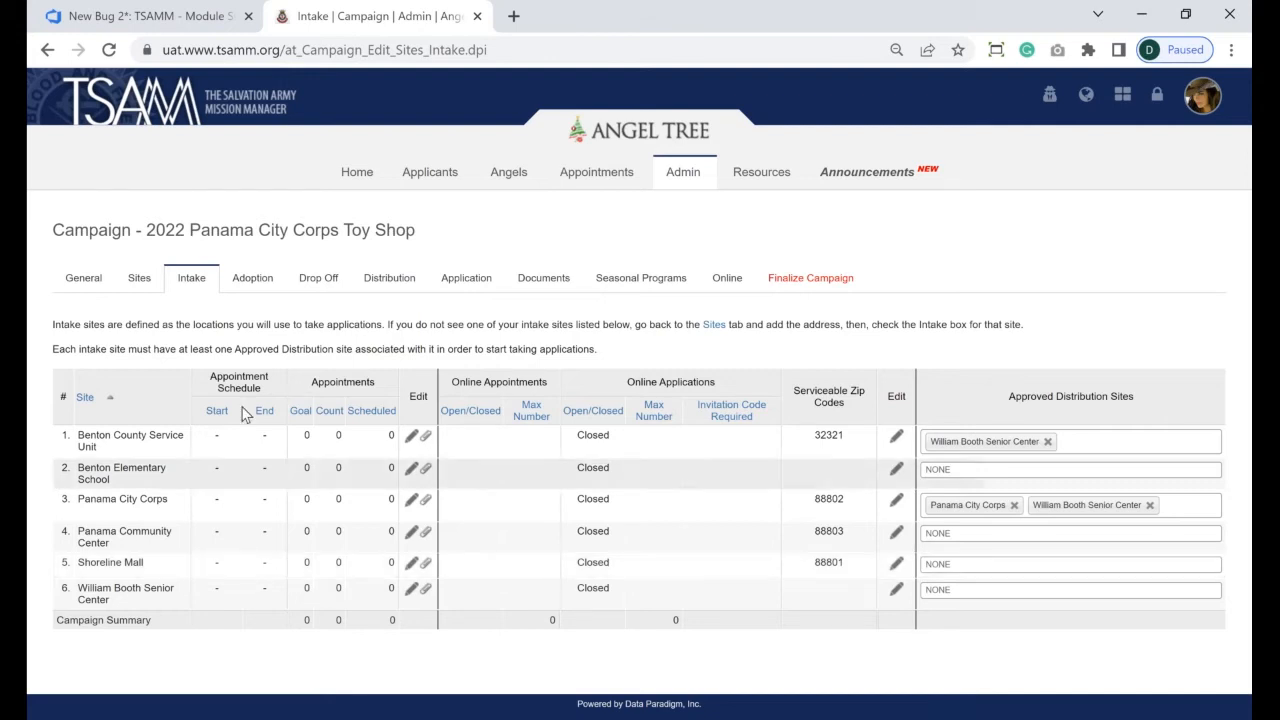
pyautogui.moveTo(218, 381); pyautogui.dragTo(432, 388)
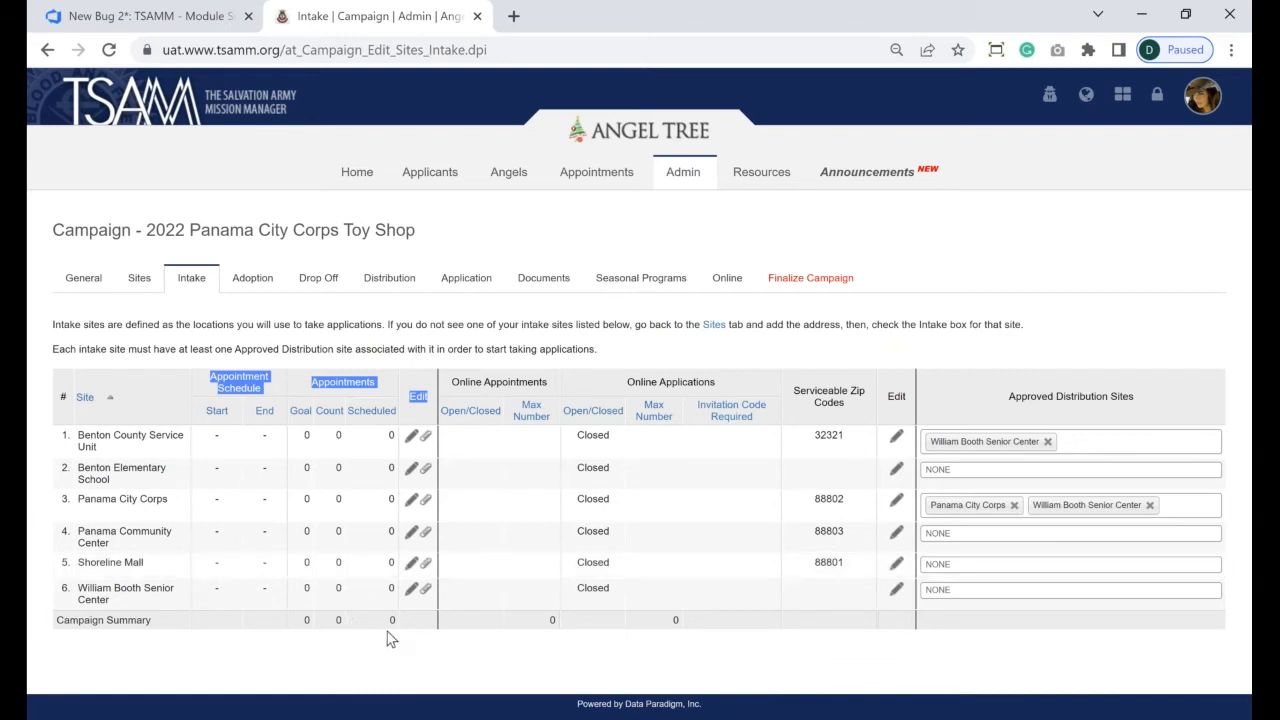
pyautogui.click(452, 655)
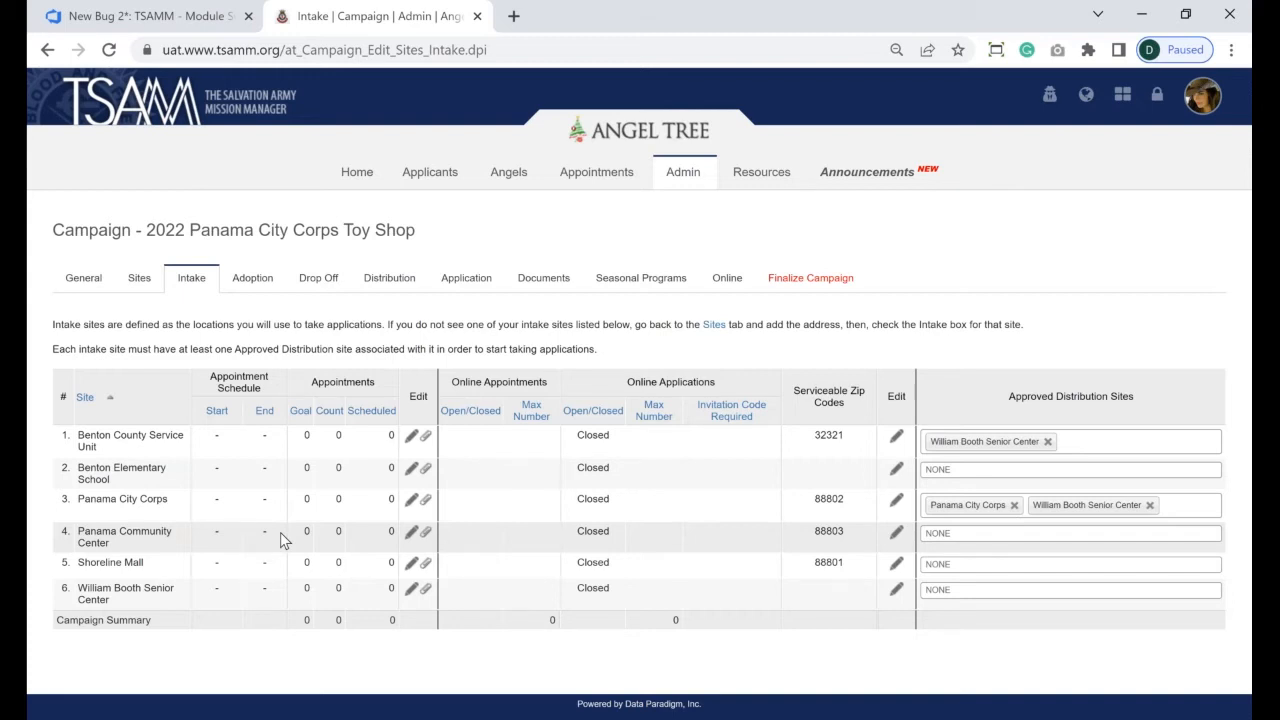
# - Open Panama City Corps' intake schedule at the week of September 5, 2022
pyautogui.click(410, 503)
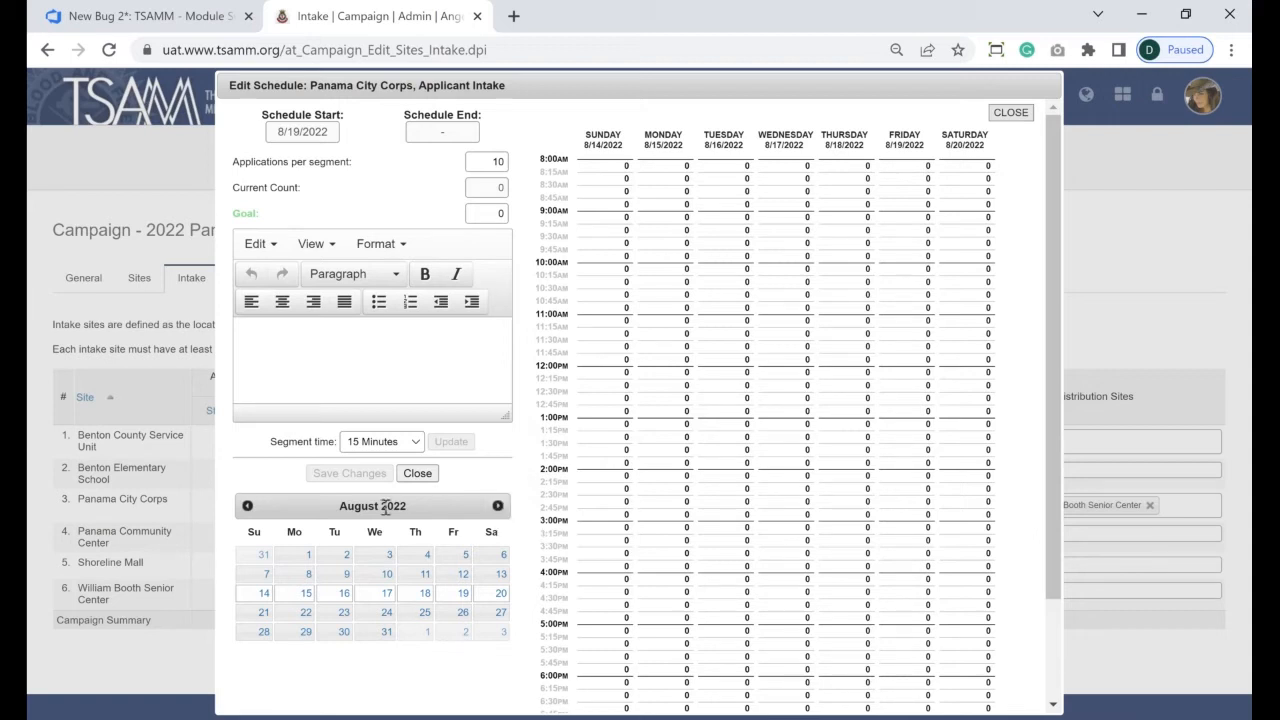
pyautogui.click(498, 507)
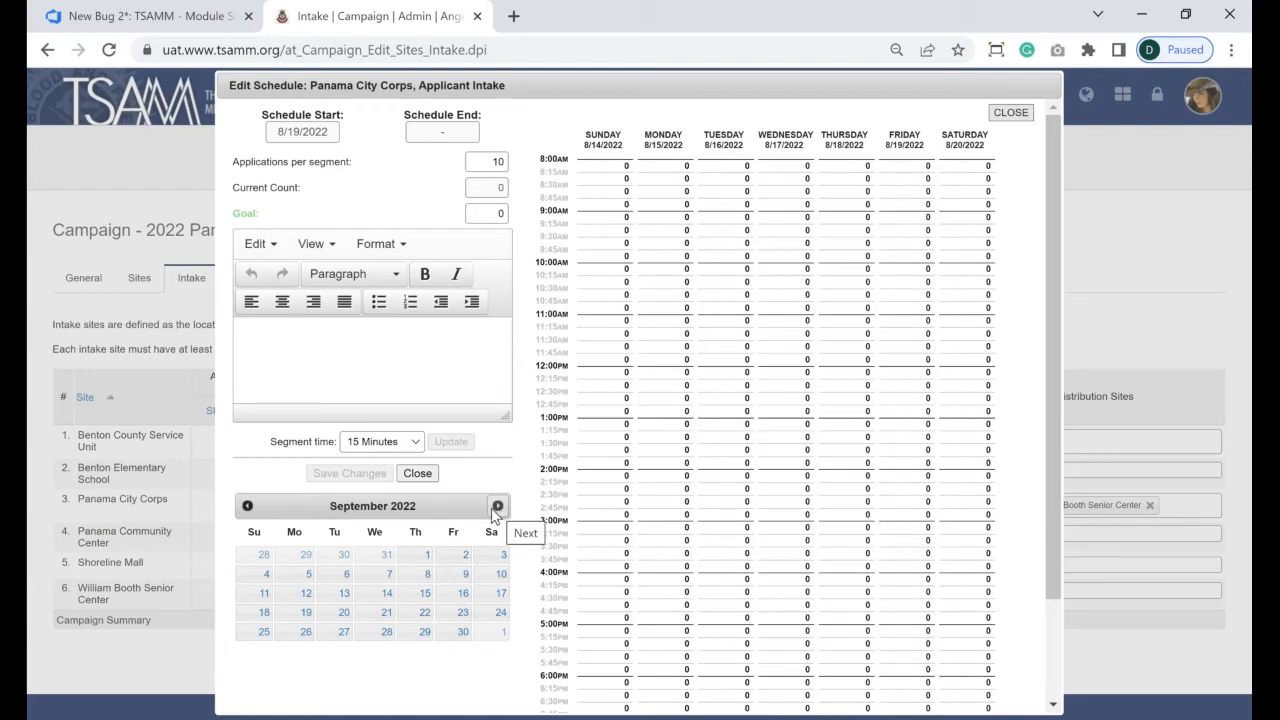
pyautogui.click(302, 580)
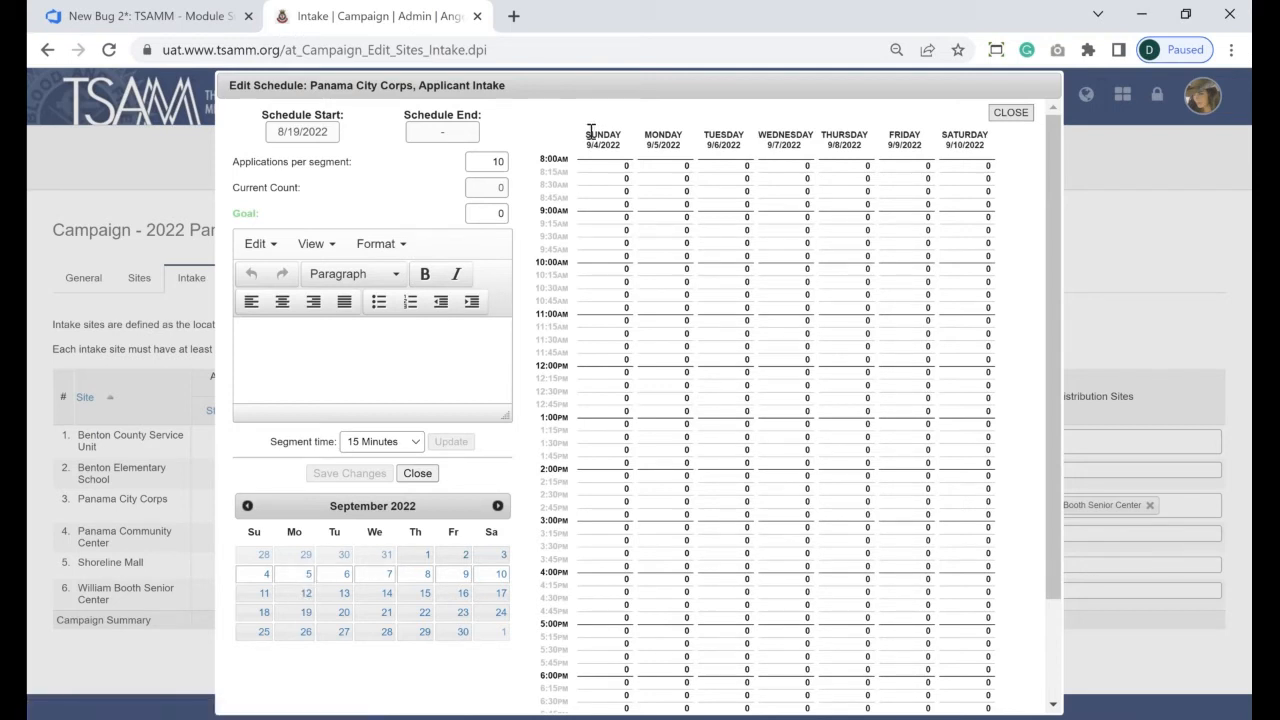
# - Change Applications per segment from 10 to 2
pyautogui.moveTo(591, 131); pyautogui.dragTo(690, 146)
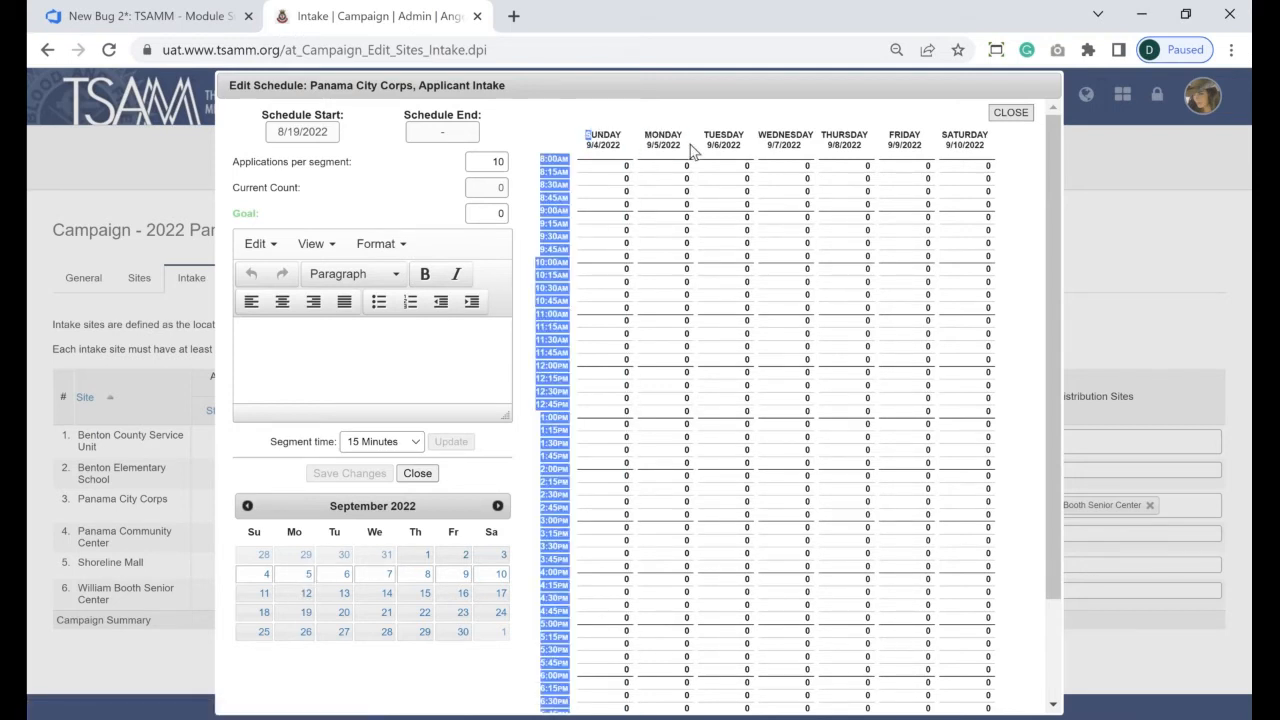
pyautogui.click(690, 145)
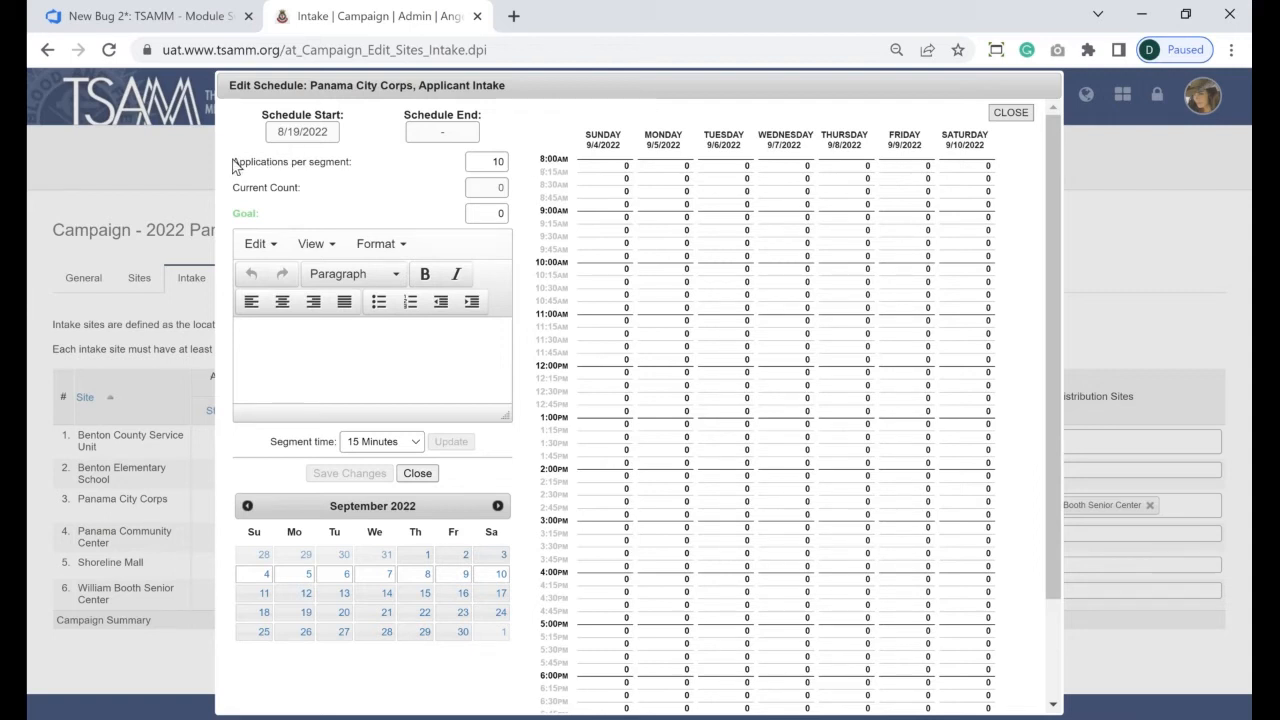
pyautogui.moveTo(233, 160)
pyautogui.mouseDown()
pyautogui.moveTo(352, 166)
pyautogui.moveTo(238, 168)
pyautogui.mouseUp()
pyautogui.click(352, 166)
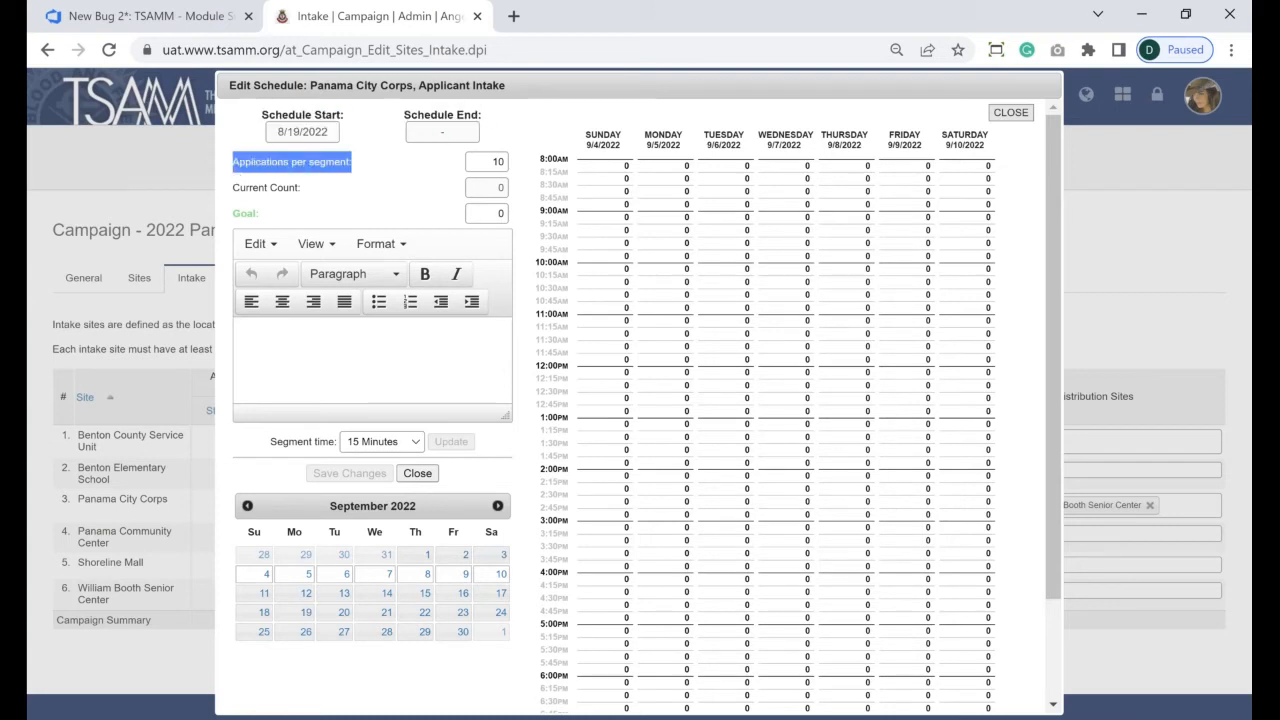
pyautogui.click(492, 161)
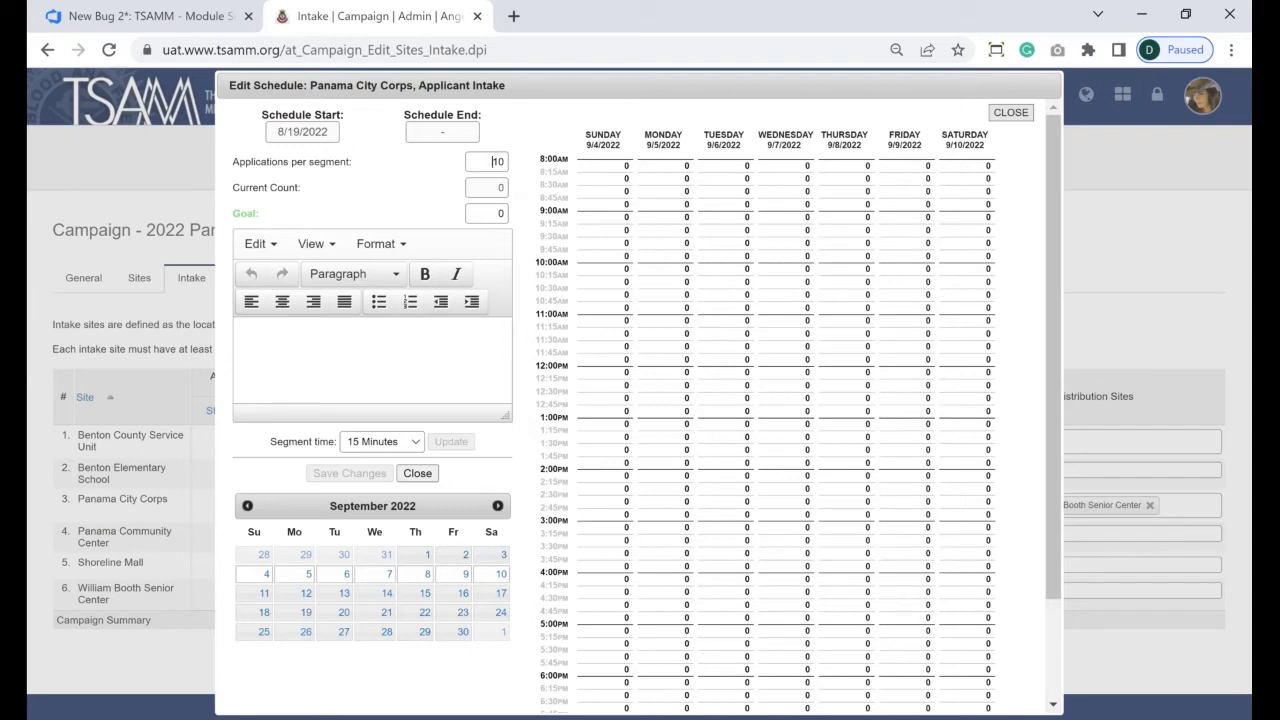
pyautogui.doubleClick(495, 161)
pyautogui.write('2')
# - Schedule 2 applications in each Monday 9/5 slot from 9:00 to 11:45 AM
pyautogui.click(666, 218)
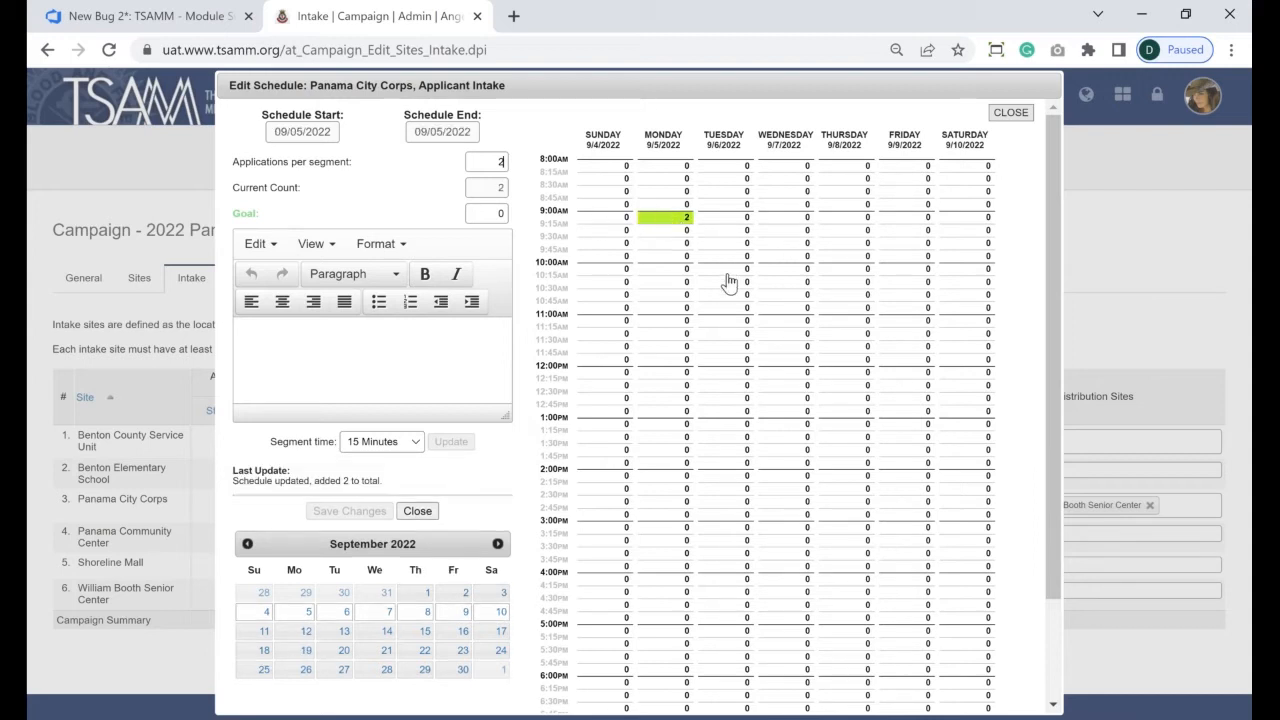
pyautogui.click(651, 231)
pyautogui.click(651, 256)
pyautogui.click(652, 245)
pyautogui.click(651, 270)
pyautogui.click(651, 282)
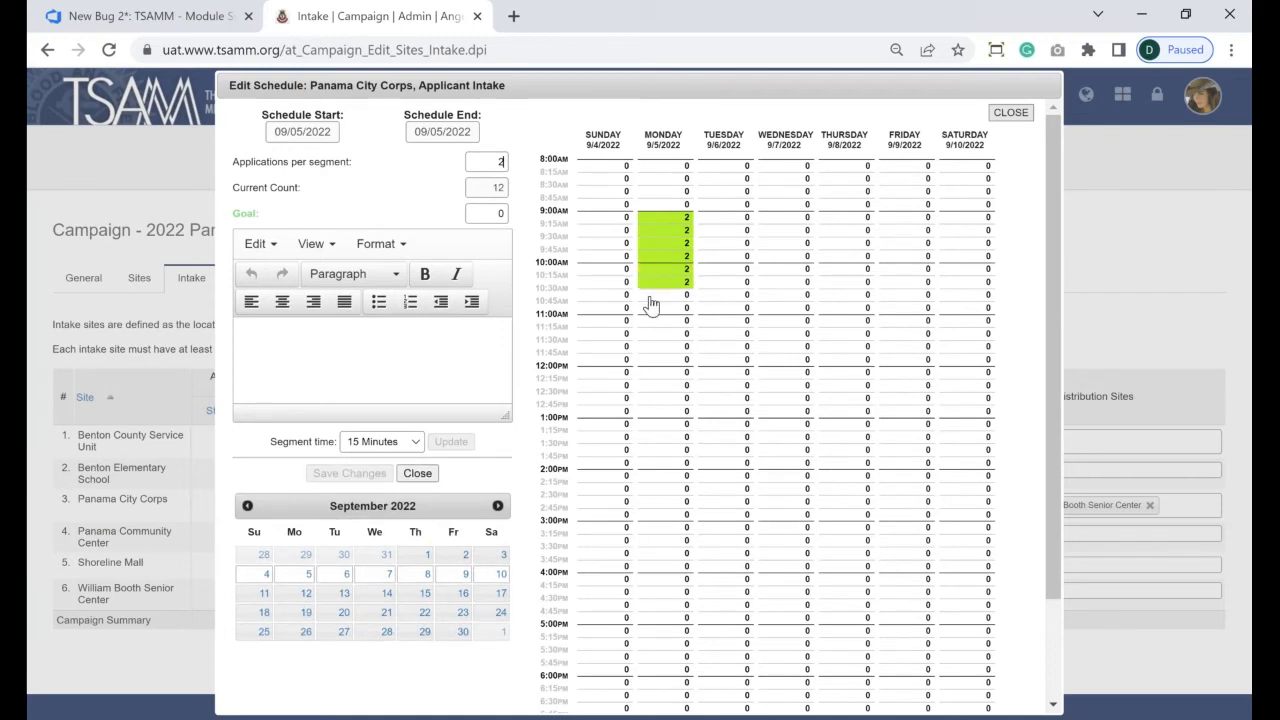
pyautogui.click(651, 295)
pyautogui.click(651, 308)
pyautogui.click(650, 321)
pyautogui.click(650, 334)
pyautogui.click(650, 347)
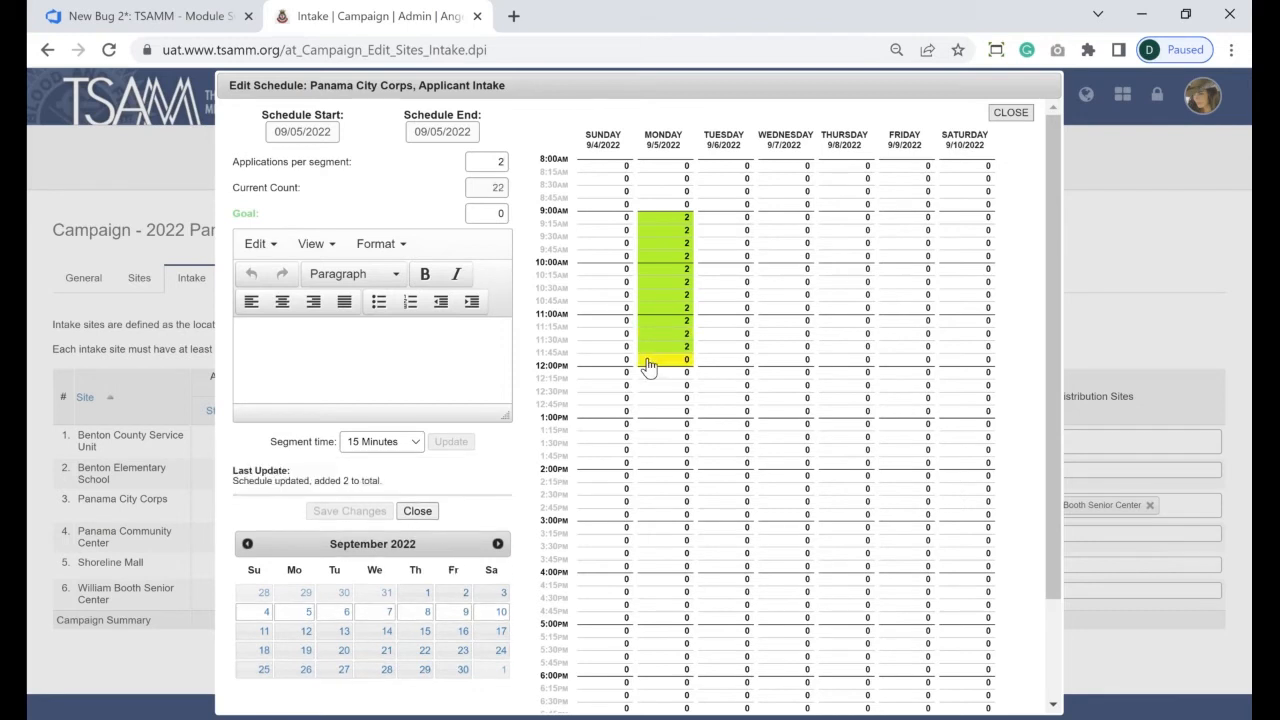
pyautogui.click(648, 362)
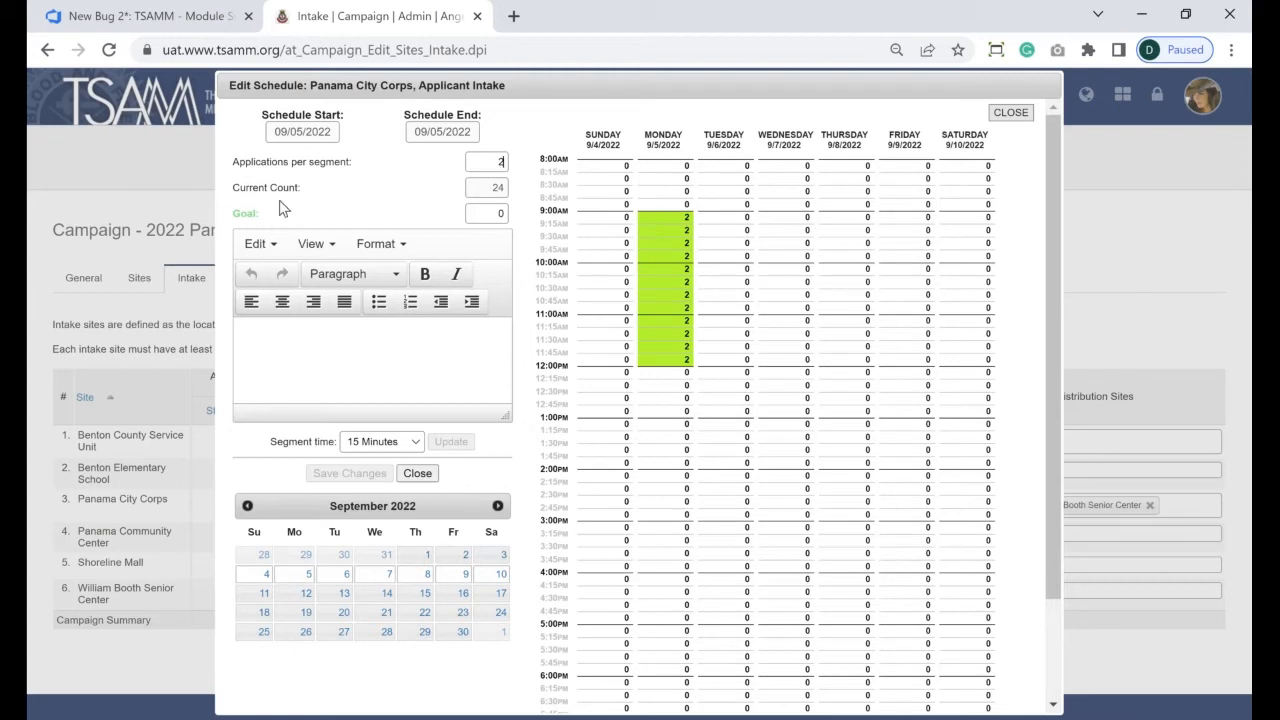
# - Set Applications per segment to 3 and fill Monday's 1:00–4:45 PM slots
pyautogui.moveTo(239, 190); pyautogui.dragTo(434, 196)
pyautogui.click(434, 196)
pyautogui.moveTo(670, 428); pyautogui.dragTo(669, 626)
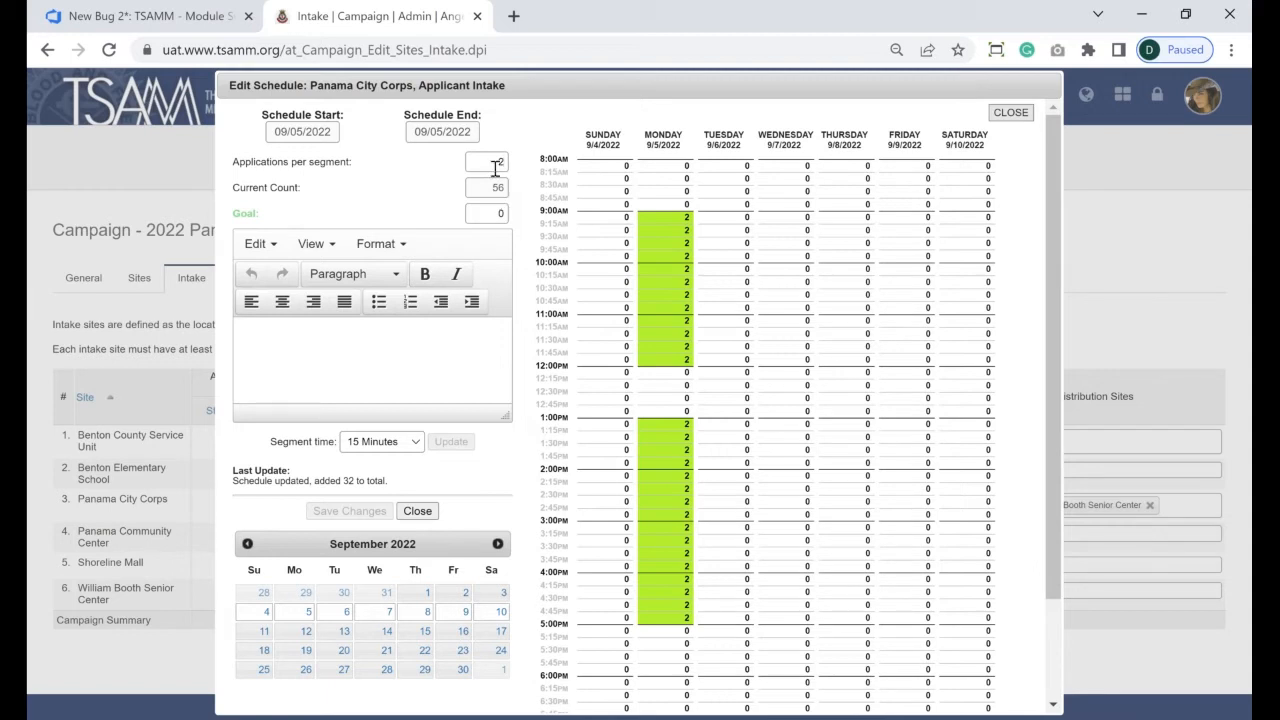
pyautogui.moveTo(495, 168); pyautogui.dragTo(507, 168)
pyautogui.write('3')
pyautogui.moveTo(678, 432); pyautogui.dragTo(674, 616)
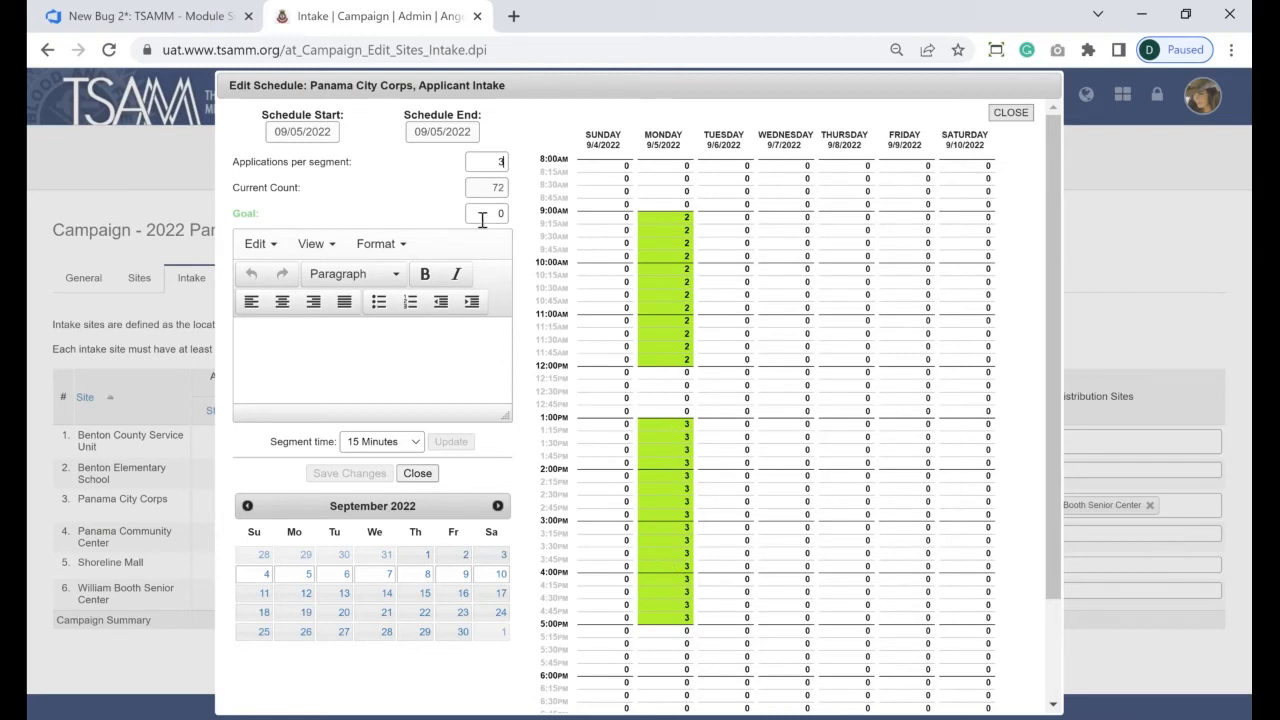
# - Fill Tuesday 9/6 slots 9:00–11:45 AM and 1:00–4:45 PM with 3 applications each
pyautogui.doubleClick(497, 190)
pyautogui.click(524, 200)
pyautogui.moveTo(718, 218); pyautogui.dragTo(720, 368)
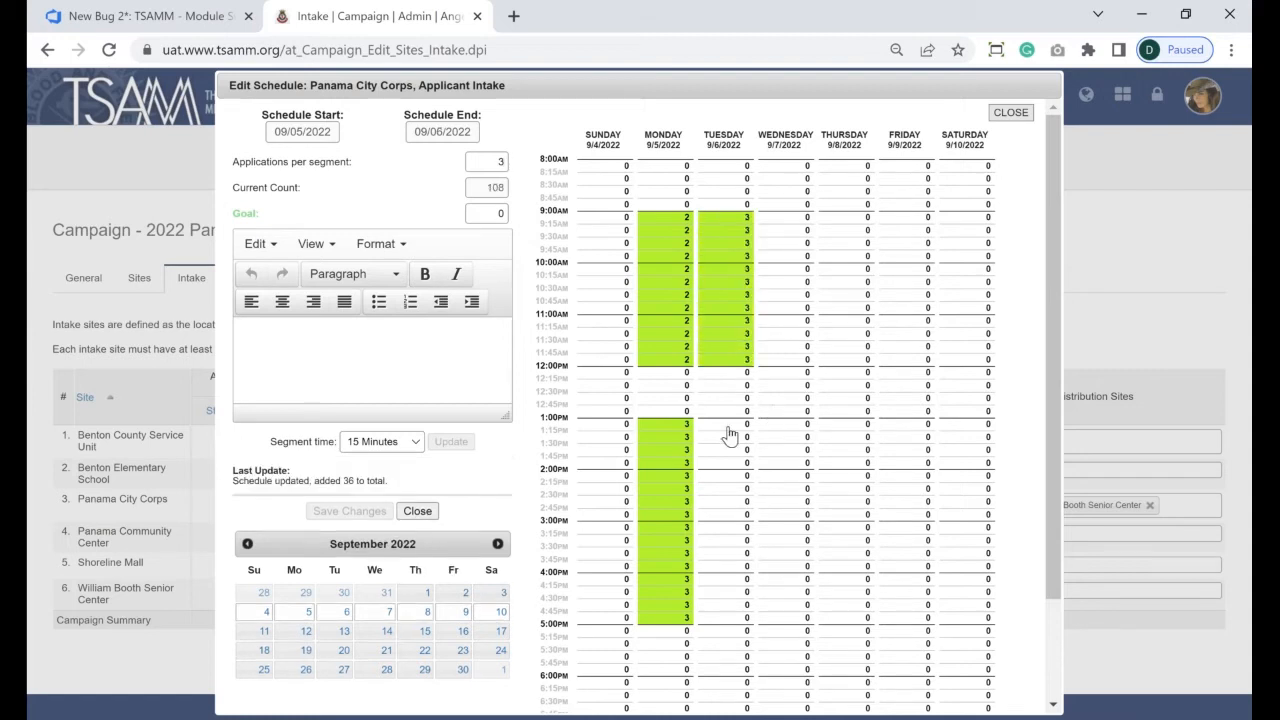
pyautogui.moveTo(724, 428); pyautogui.dragTo(722, 626)
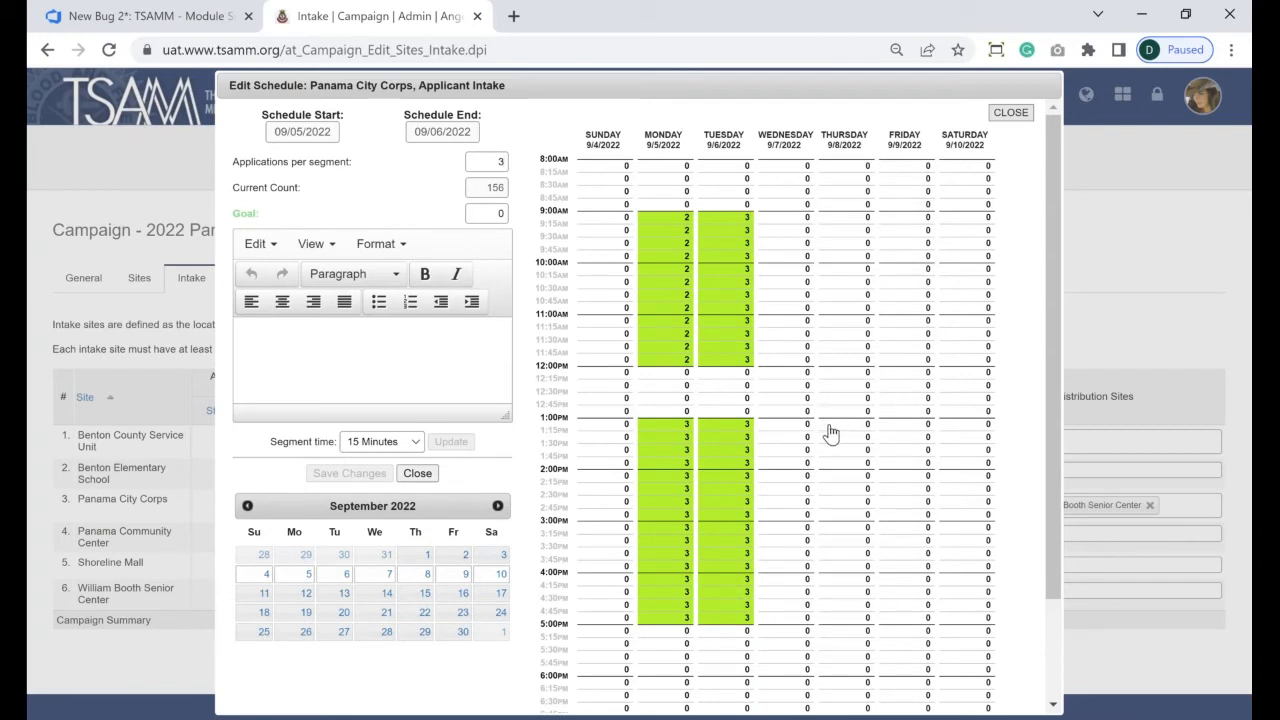
# - Try Wednesday afternoon at 3 and 10, then set 0 and clear Wednesday 1:00–4:45 PM
pyautogui.moveTo(800, 428); pyautogui.dragTo(798, 444)
pyautogui.moveTo(769, 600); pyautogui.dragTo(766, 617)
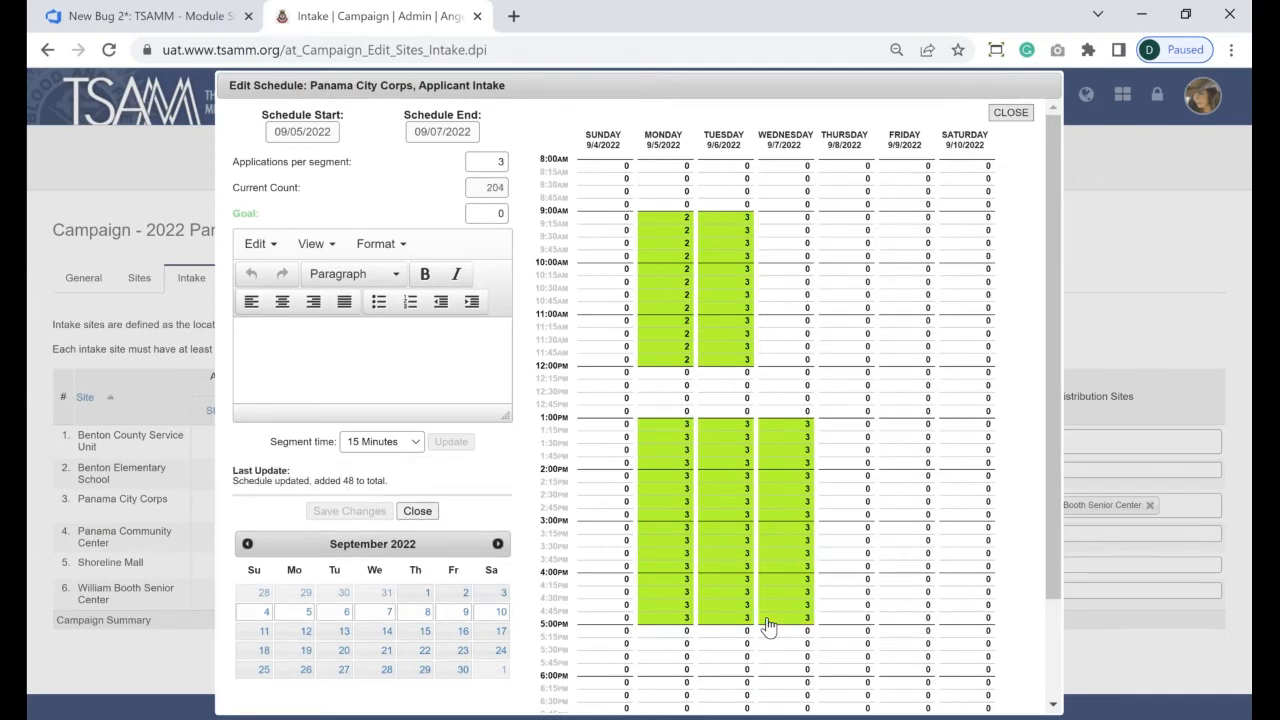
pyautogui.doubleClick(503, 160)
pyautogui.write('10')
pyautogui.click(777, 426)
pyautogui.moveTo(781, 463); pyautogui.dragTo(781, 471)
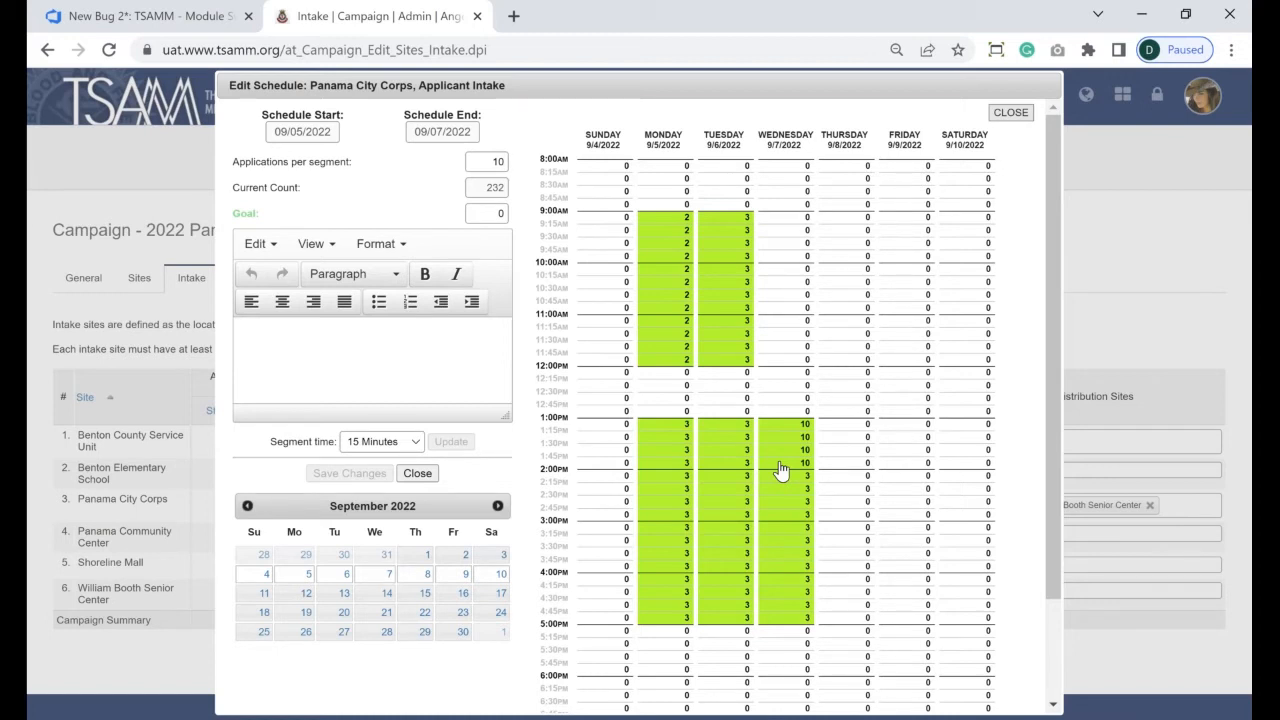
pyautogui.doubleClick(497, 161)
pyautogui.write('0')
pyautogui.moveTo(772, 432); pyautogui.dragTo(762, 626)
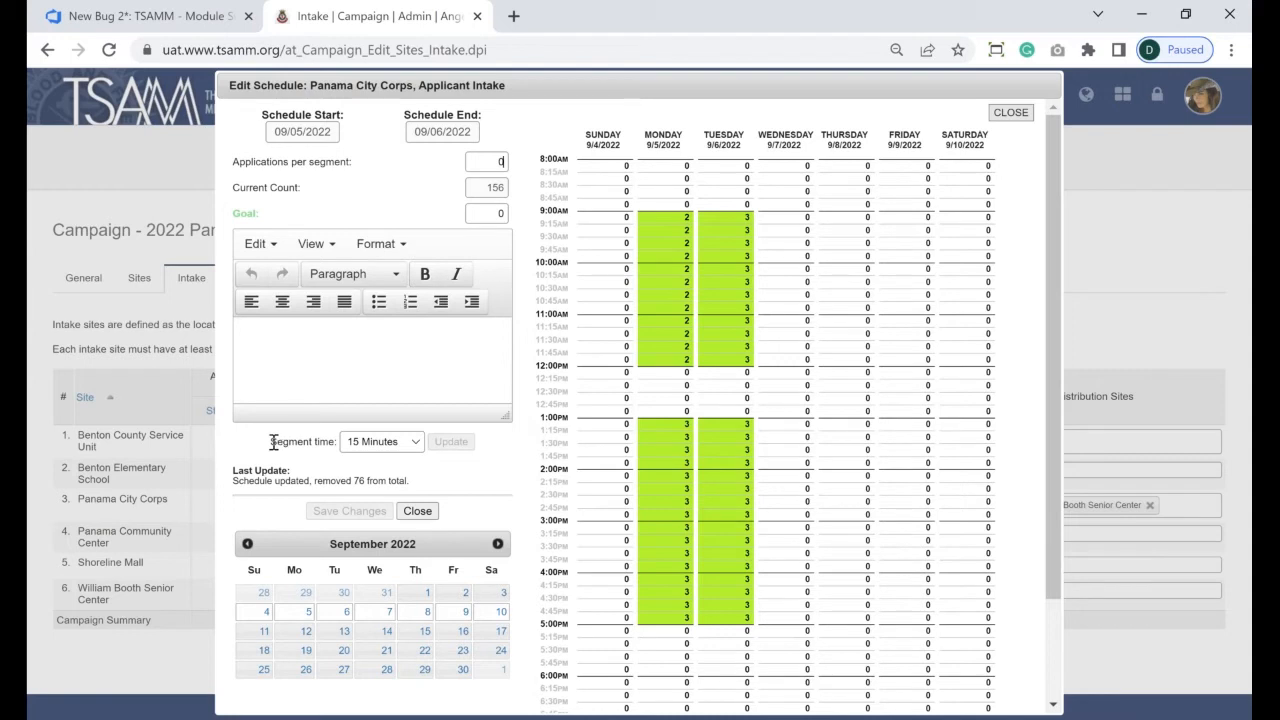
# - Change Segment time to 1 Hour, update and confirm, resetting the schedule count to 0
pyautogui.tripleClick(323, 448)
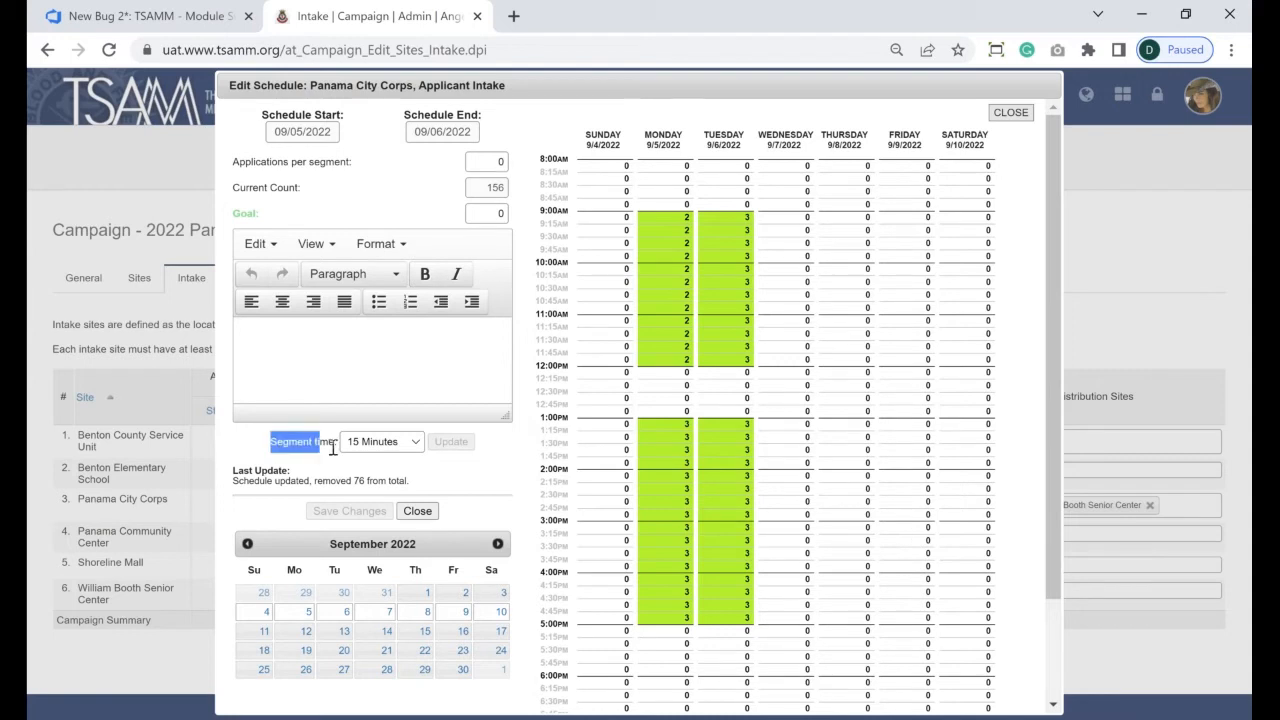
pyautogui.click(384, 443)
pyautogui.click(370, 508)
pyautogui.click(450, 445)
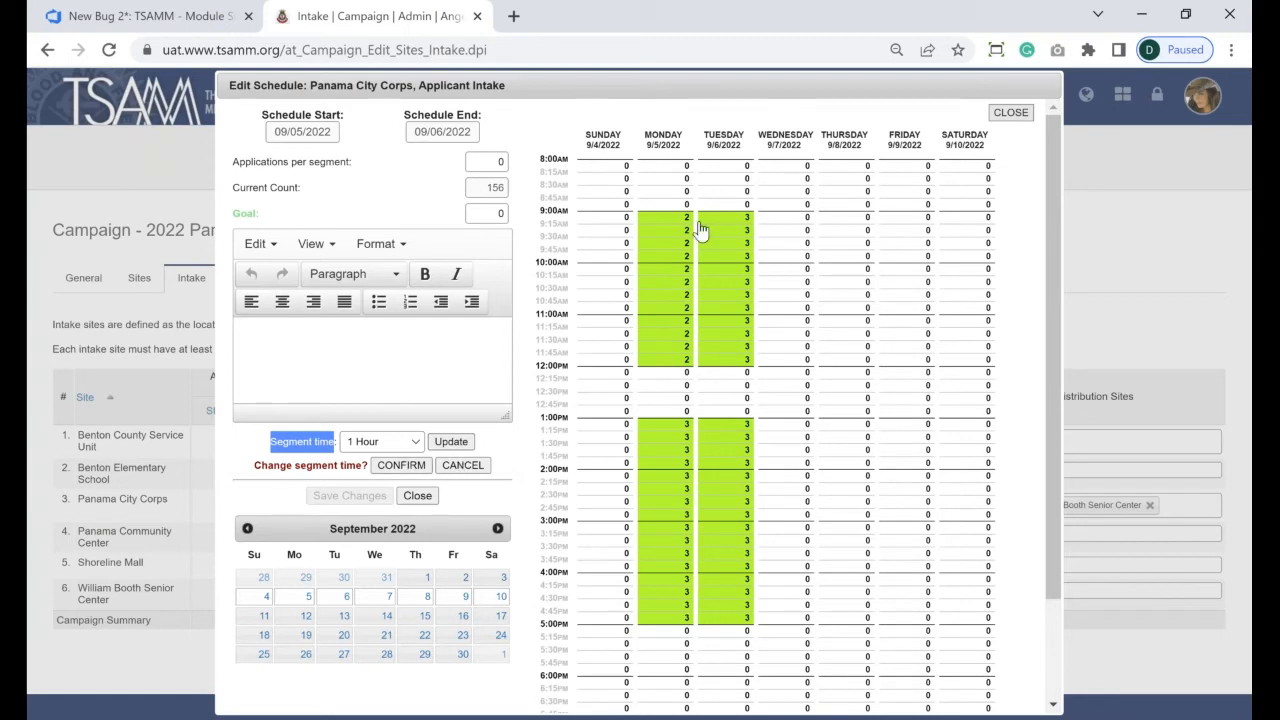
pyautogui.click(401, 465)
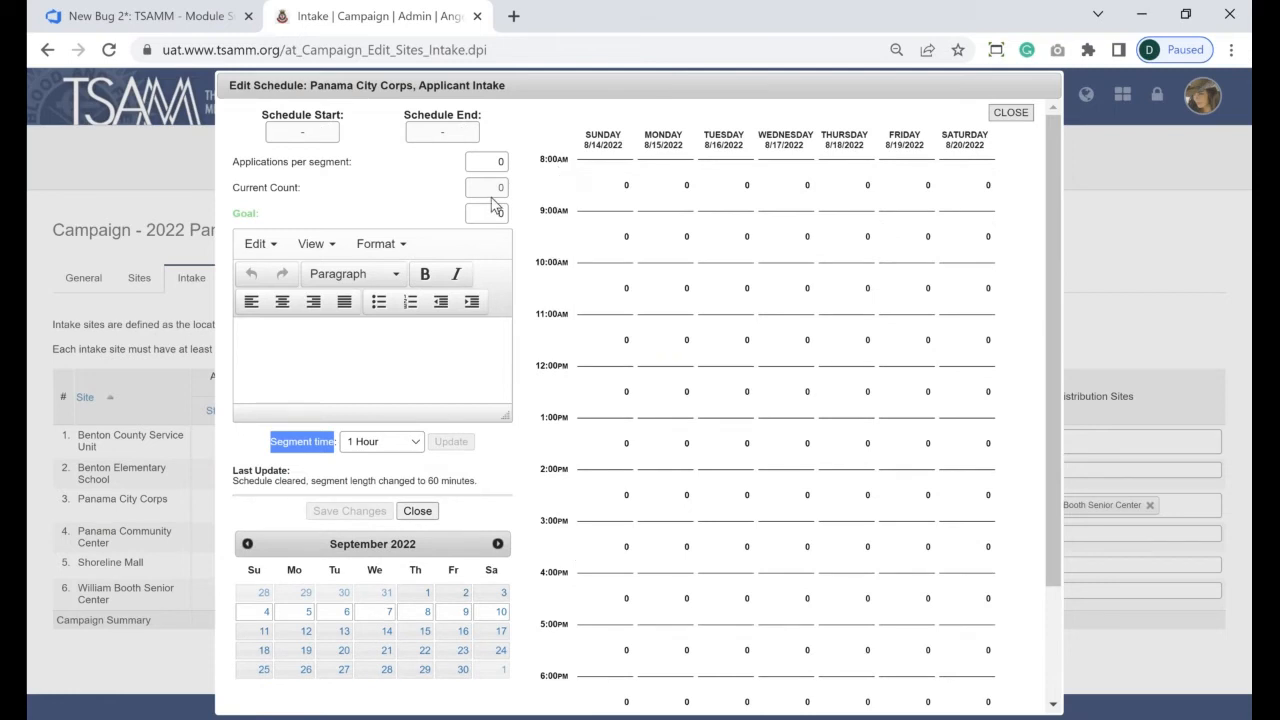
pyautogui.click(499, 161)
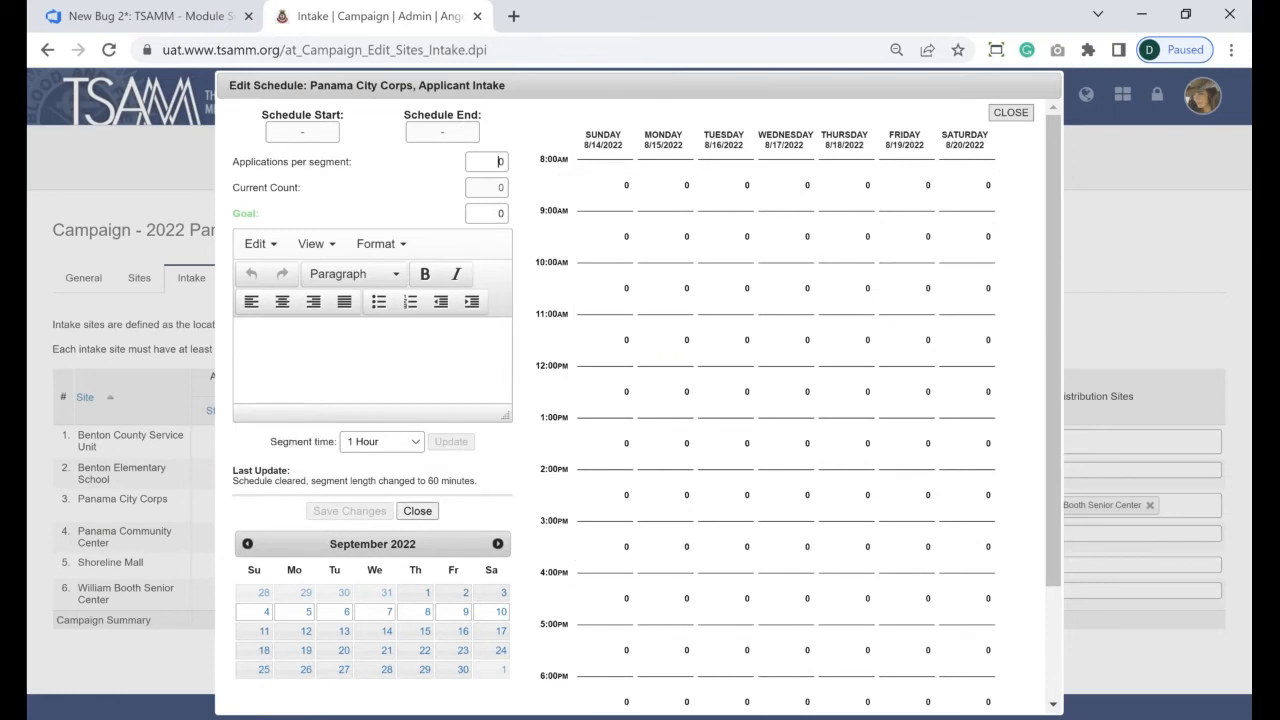
# - Set 10 applications per segment and fill Monday 8/15, 9 AM–12 PM and 1–5 PM
pyautogui.press('BackSpace')
pyautogui.write('10')
pyautogui.click(662, 236)
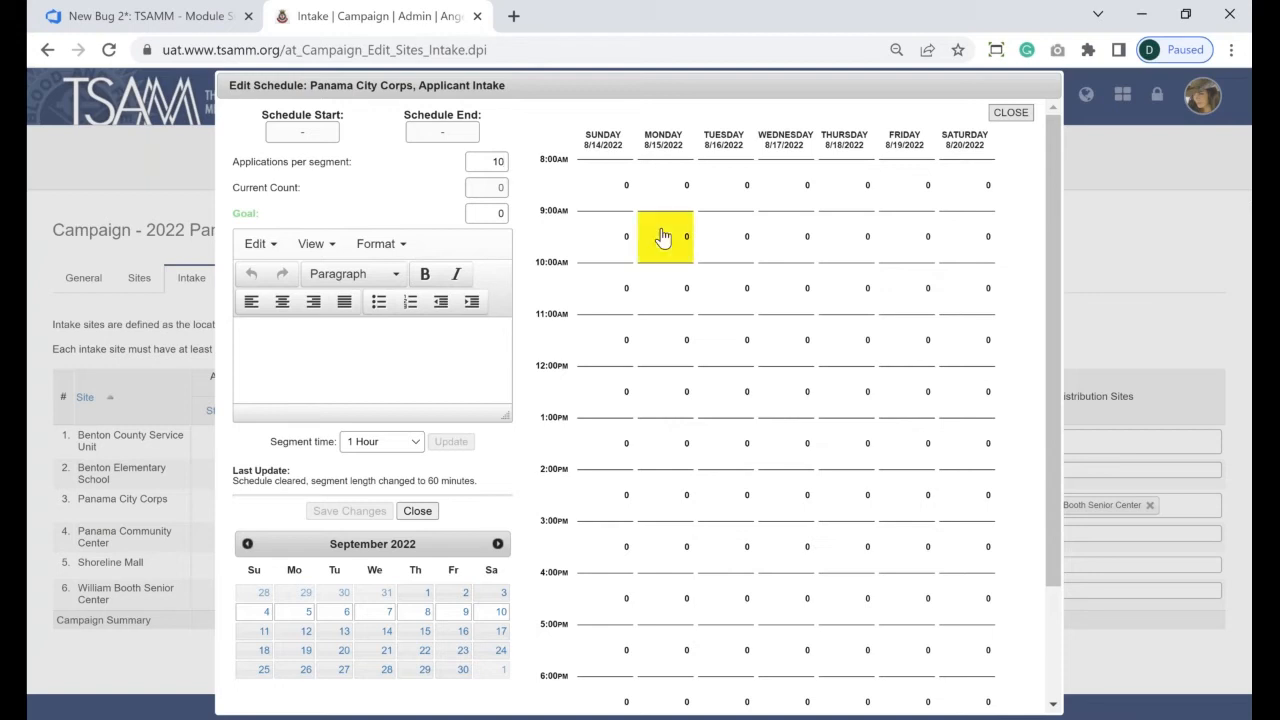
pyautogui.moveTo(670, 344); pyautogui.dragTo(669, 346)
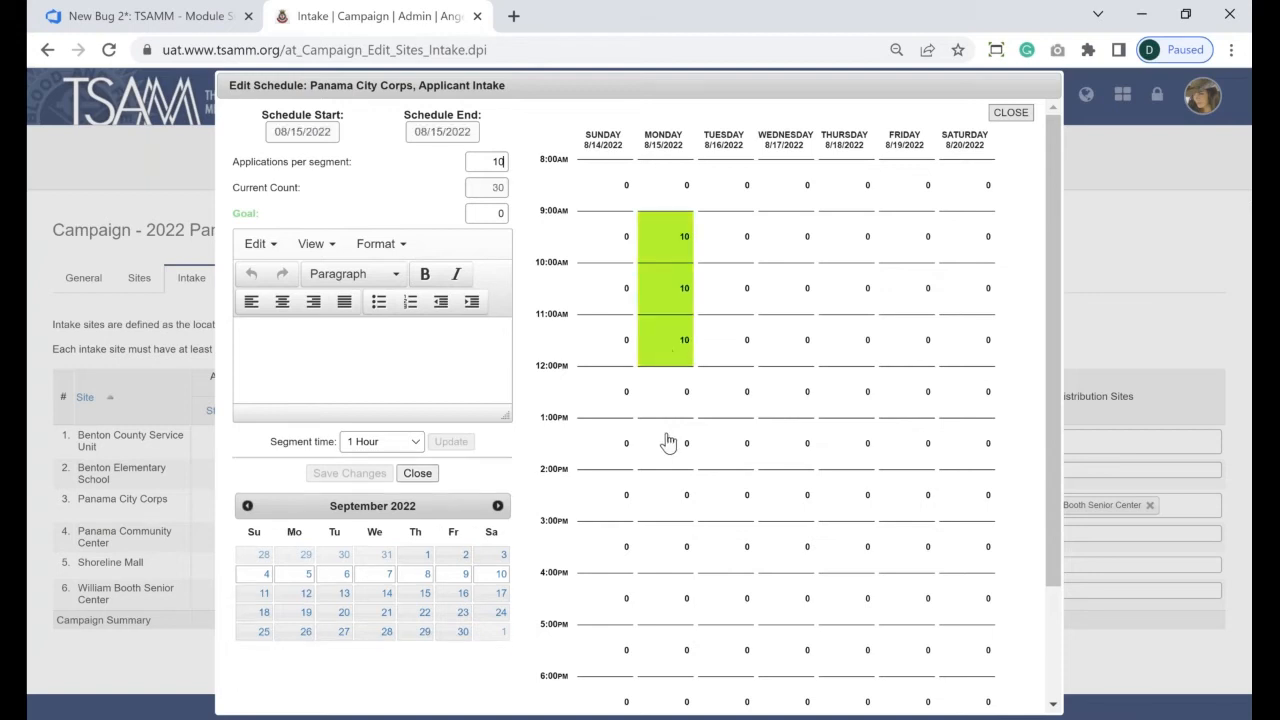
pyautogui.moveTo(668, 443); pyautogui.dragTo(663, 612)
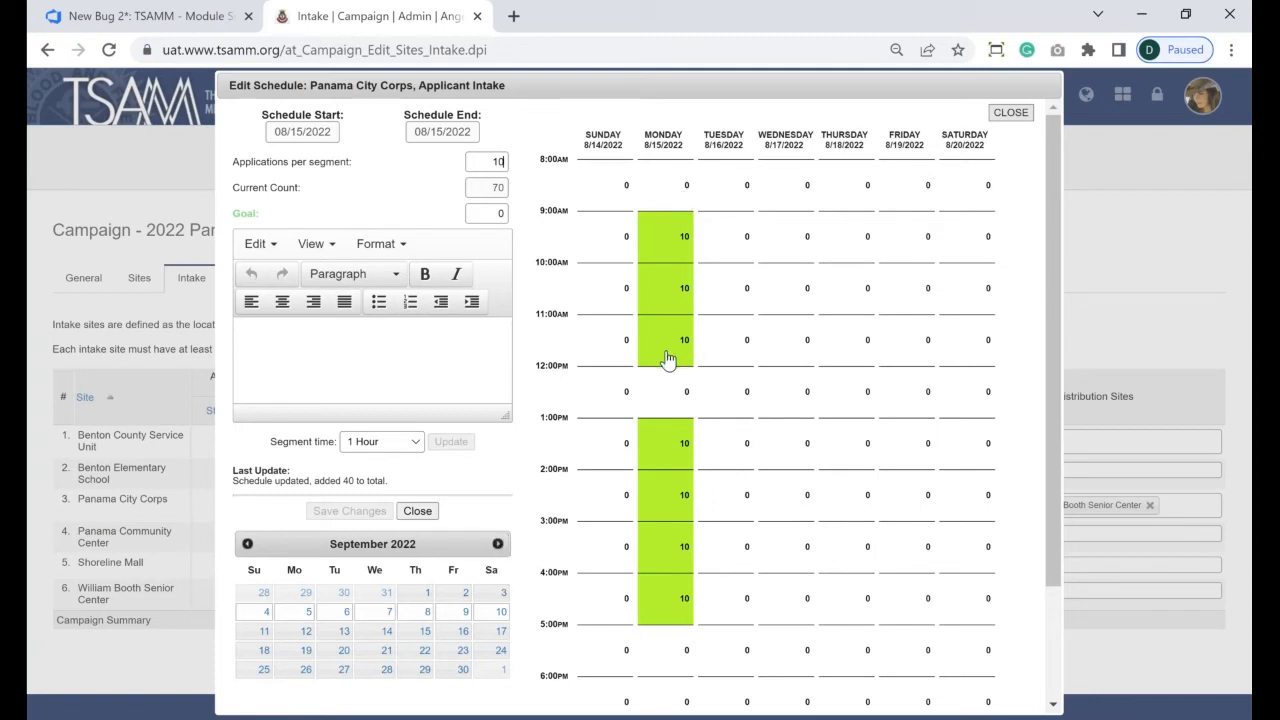
# - Fill Monday 9/12 1–5 PM and Monday 9/19 9–12 and 1–5 with 10 each
pyautogui.click(498, 544)
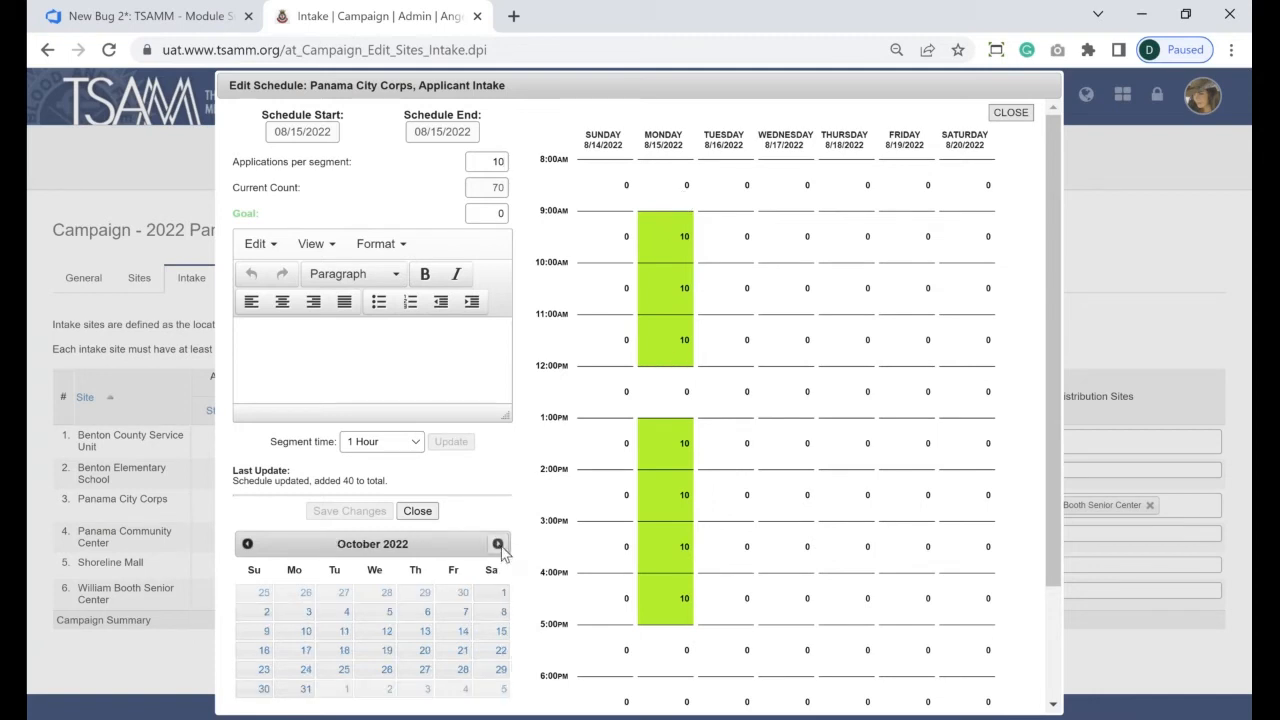
pyautogui.click(247, 544)
pyautogui.click(306, 636)
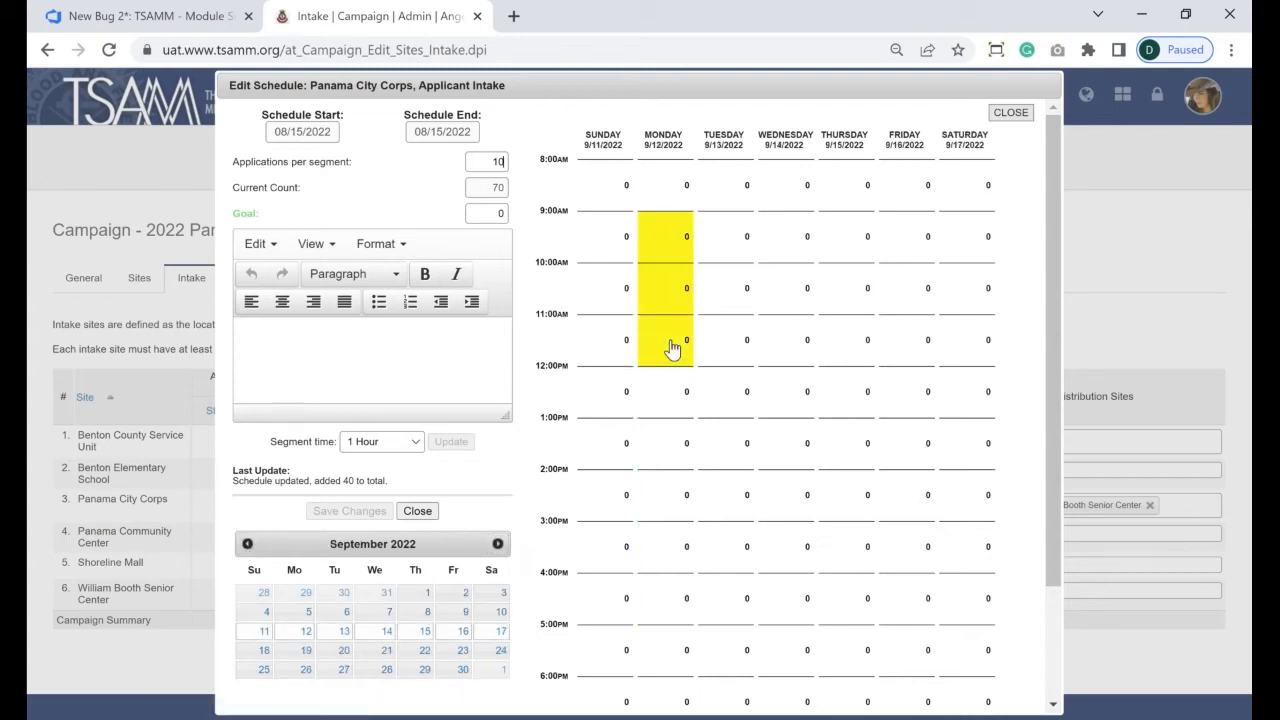
pyautogui.moveTo(672, 428); pyautogui.dragTo(683, 618)
pyautogui.click(386, 651)
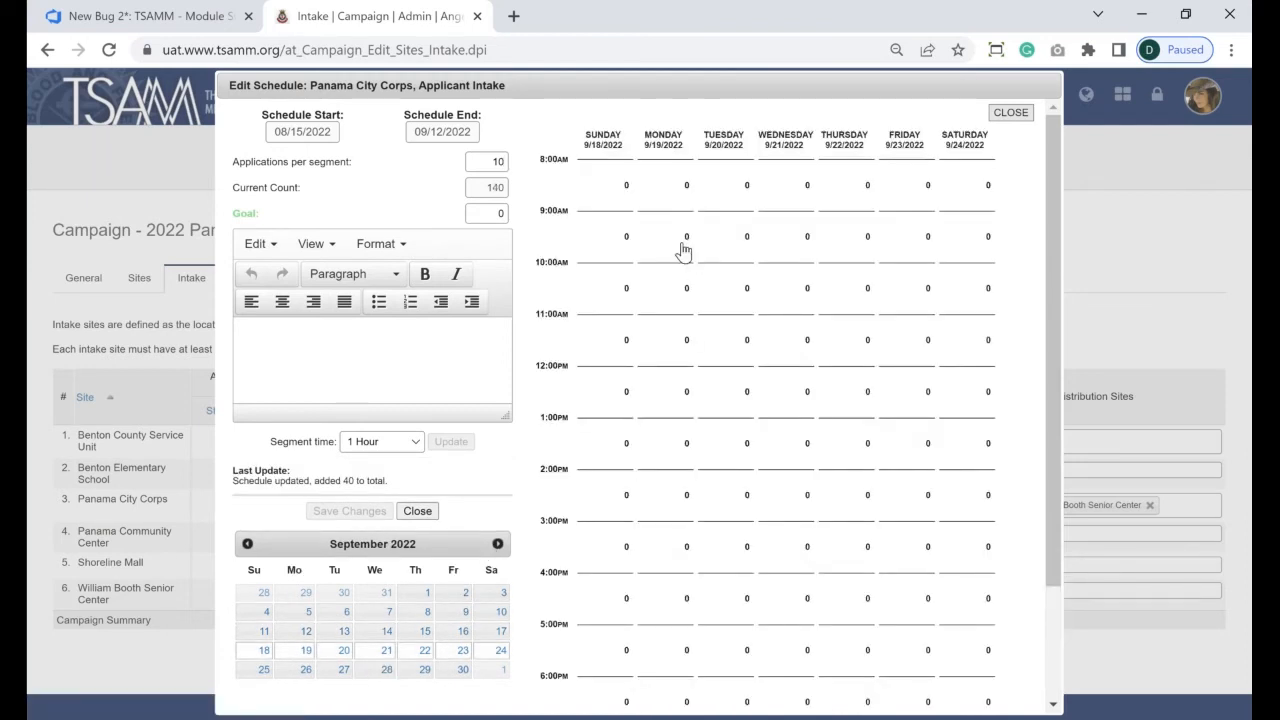
pyautogui.moveTo(683, 250); pyautogui.dragTo(679, 362)
pyautogui.moveTo(683, 440); pyautogui.dragTo(677, 600)
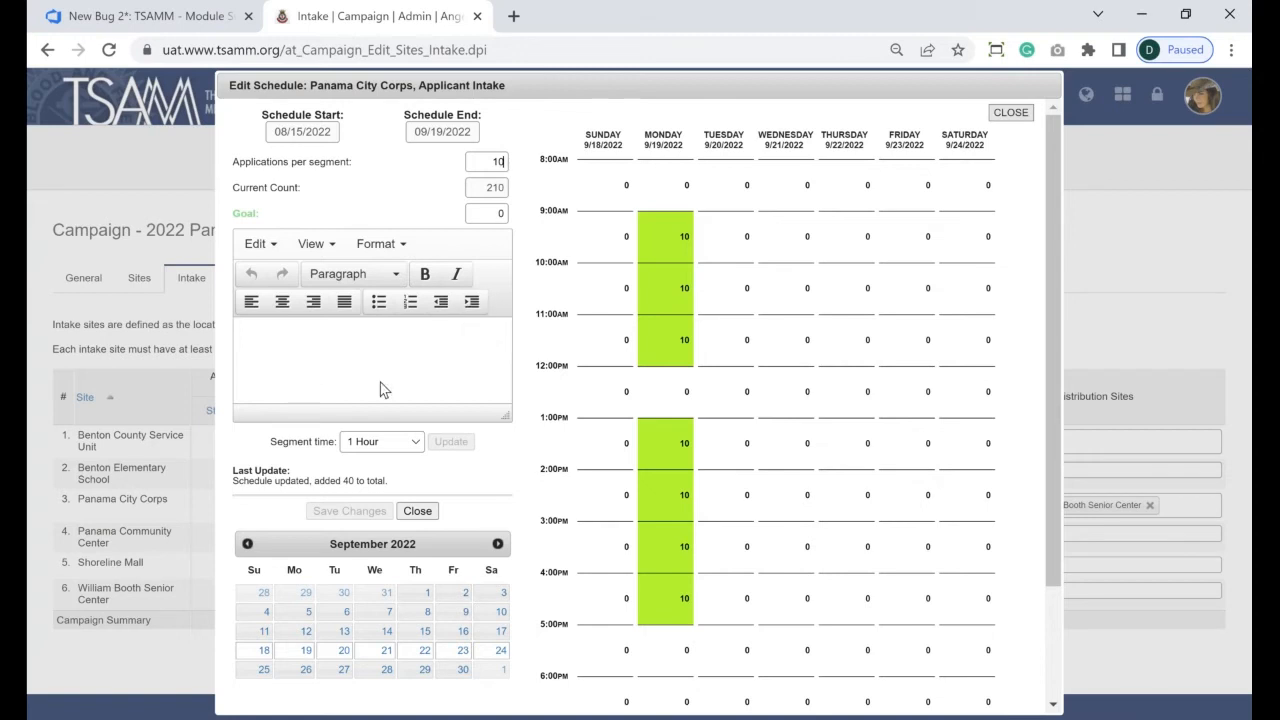
# - Write and save intake notes: bring a Drivers License or Passport; parking is behind the building on Main St
pyautogui.click(322, 352)
pyautogui.write('Bring t')
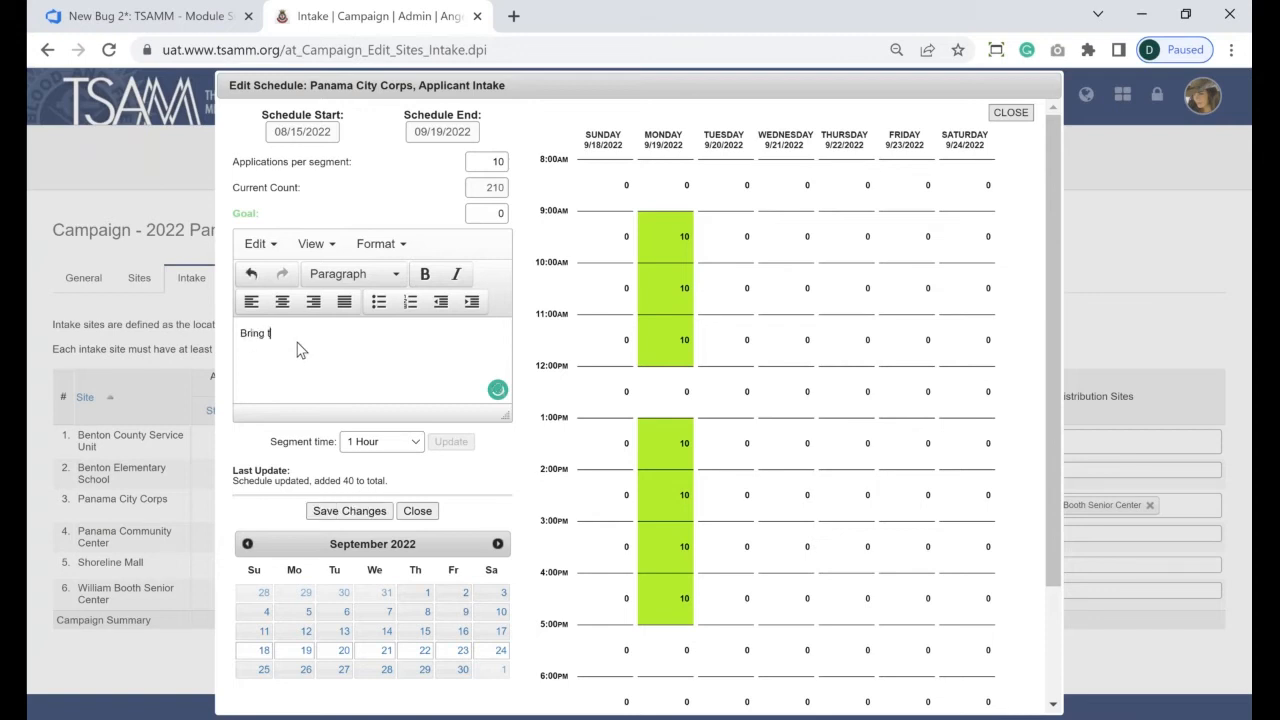
pyautogui.write('he following doc')
pyautogui.write('ment')
pyautogui.press('BackSpace')
pyautogui.press('BackSpace')
pyautogui.press('BackSpace')
pyautogui.press('BackSpace')
pyautogui.write('uments:')
pyautogui.press('Return')
pyautogui.write('1. Drivers License or PAs')
pyautogui.press('BackSpace')
pyautogui.press('BackSpace')
pyautogui.write('asspo')
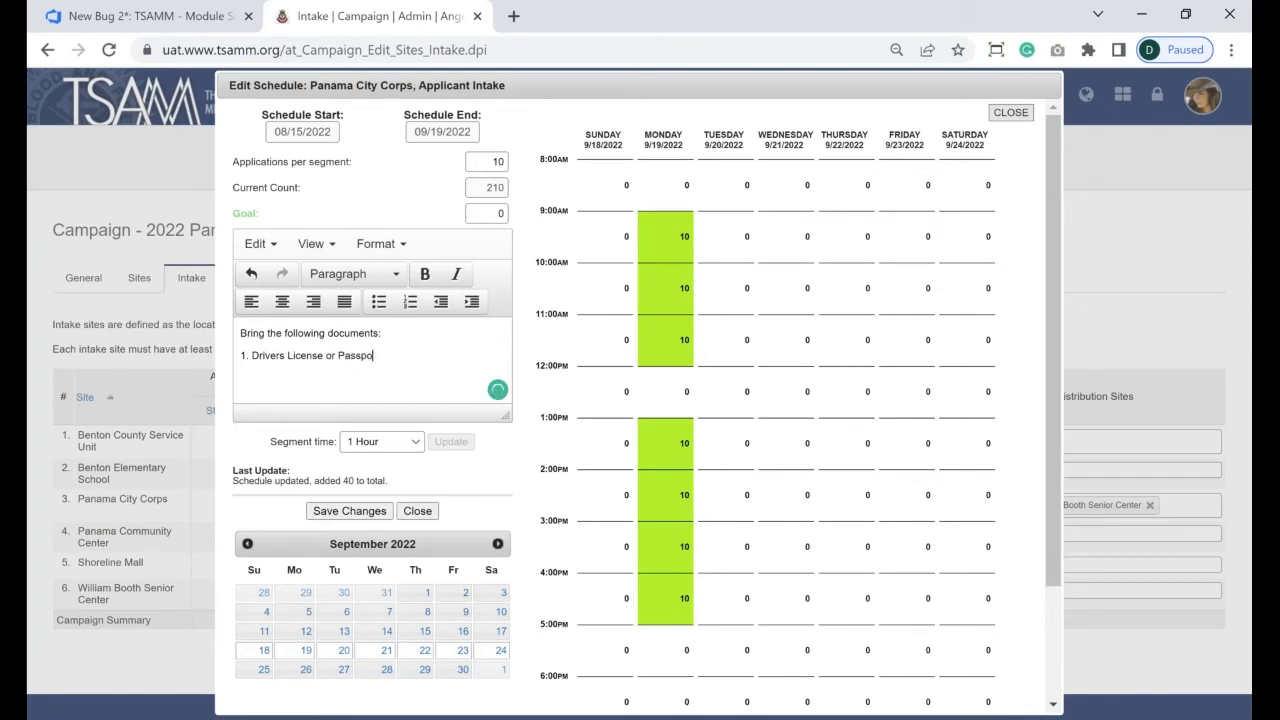
pyautogui.write('rt....')
pyautogui.press('Return')
pyautogui.write('Parking is in rear of building on Main St.')
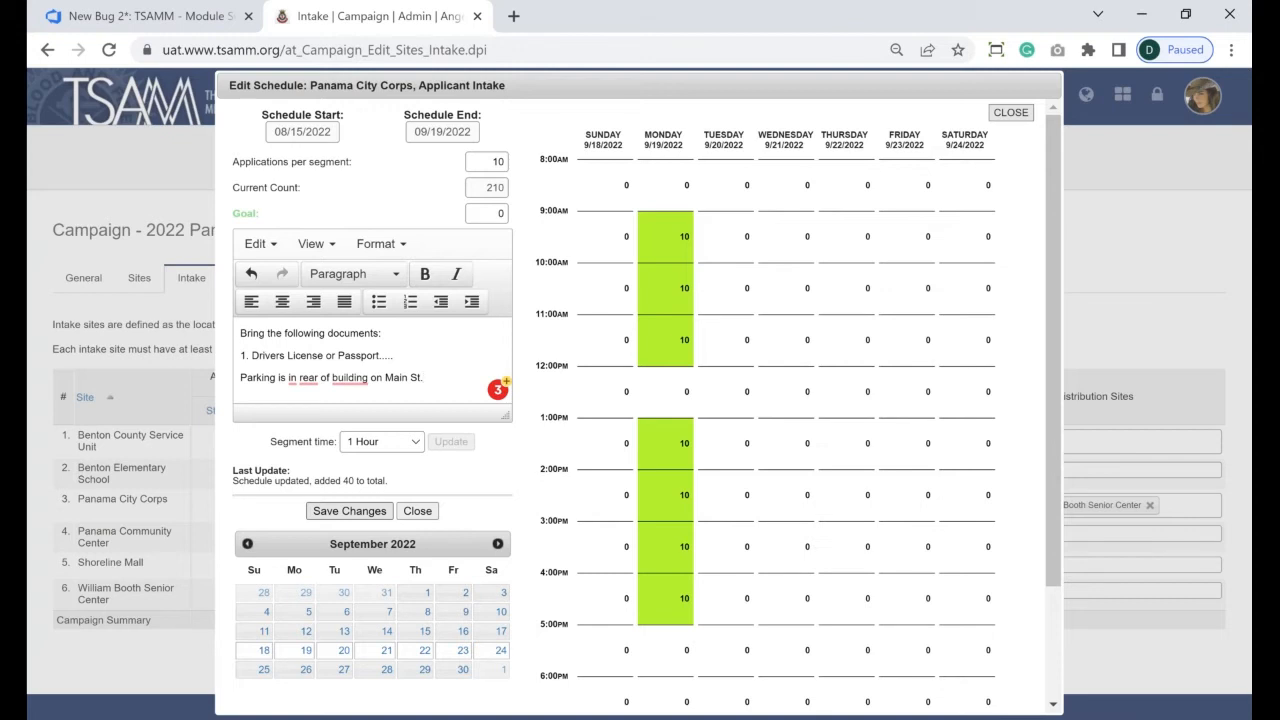
pyautogui.click(349, 511)
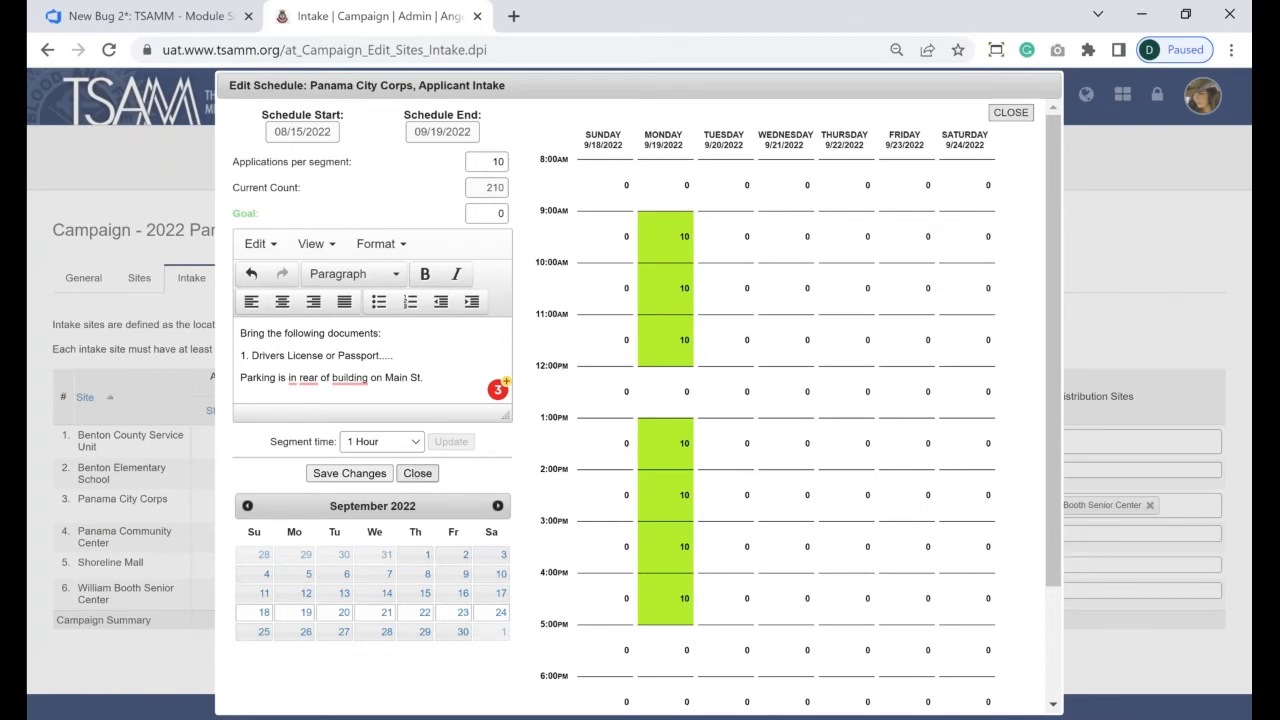
# - Close the schedule editor and highlight Panama City Corps' name, 08/15–09/19 dates and 210 count
pyautogui.click(417, 473)
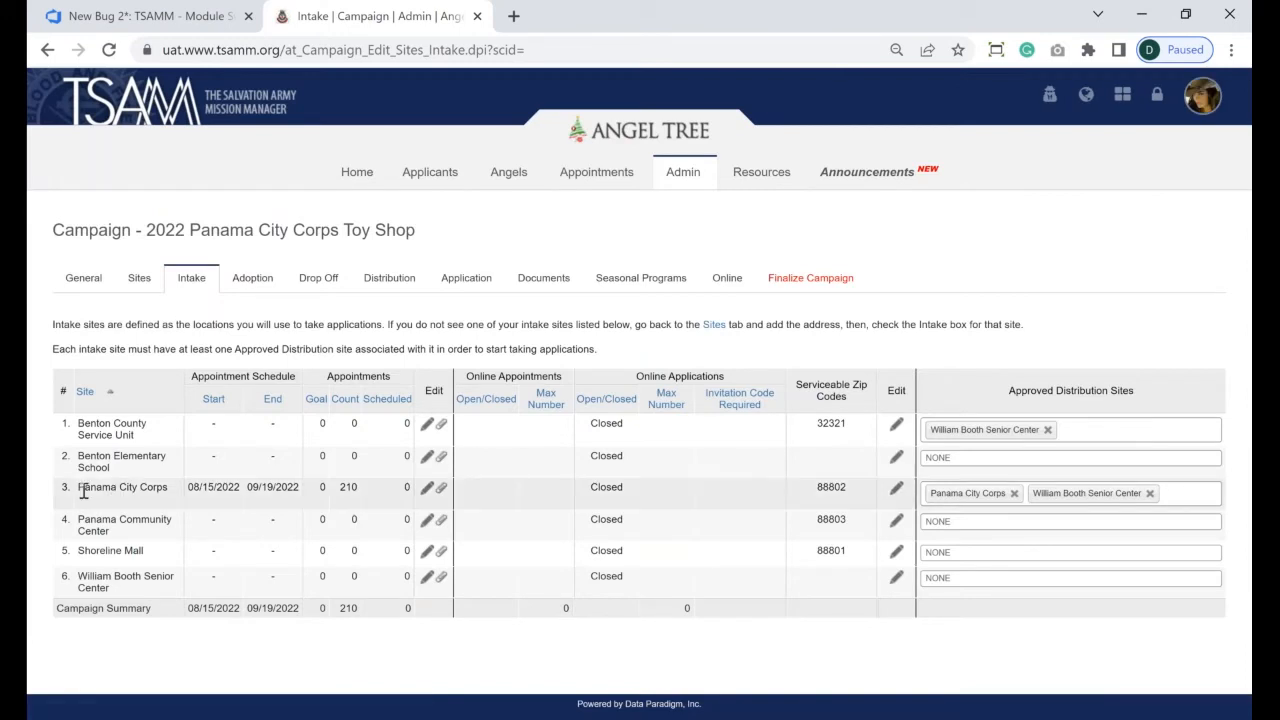
pyautogui.moveTo(84, 490); pyautogui.dragTo(300, 489)
pyautogui.click(200, 496)
pyautogui.moveTo(189, 489); pyautogui.dragTo(223, 491)
pyautogui.click(251, 489)
pyautogui.moveTo(253, 488); pyautogui.dragTo(273, 485)
pyautogui.click(224, 487)
pyautogui.doubleClick(342, 489)
pyautogui.click(384, 496)
# - Check Panama City Corps' Document Upload window, which has no documents, then close it
pyautogui.click(441, 489)
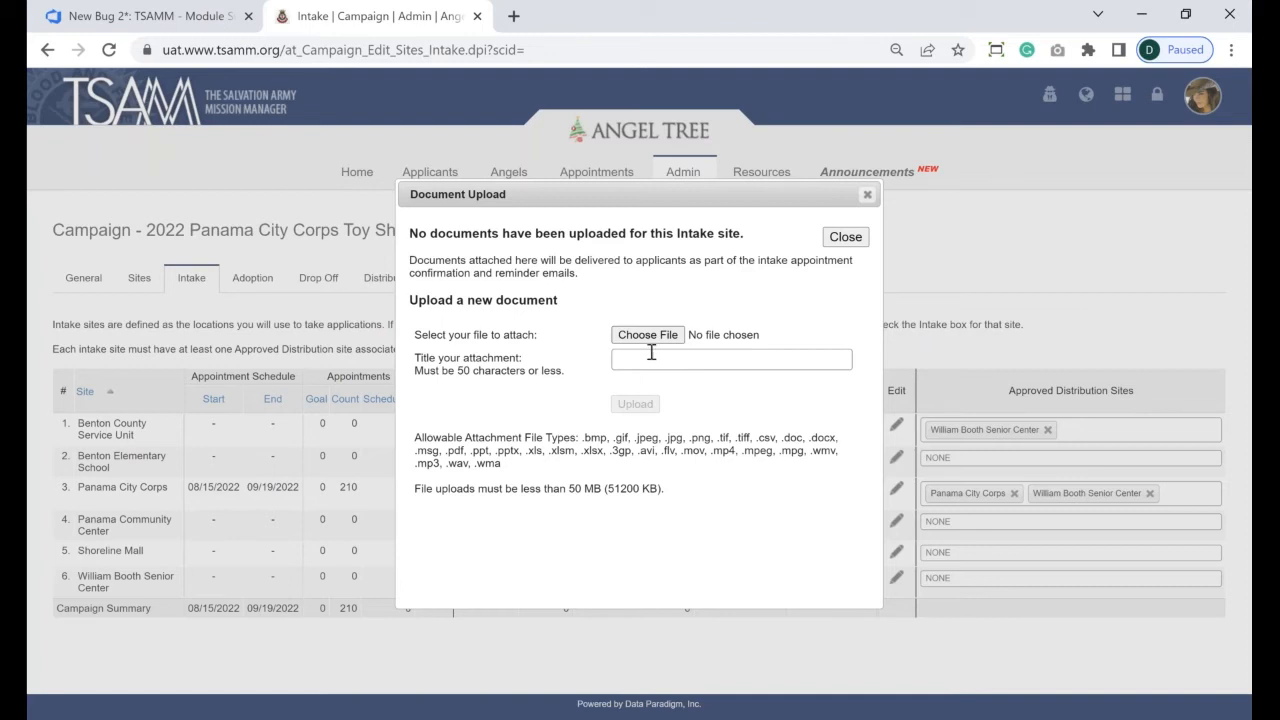
pyautogui.click(845, 237)
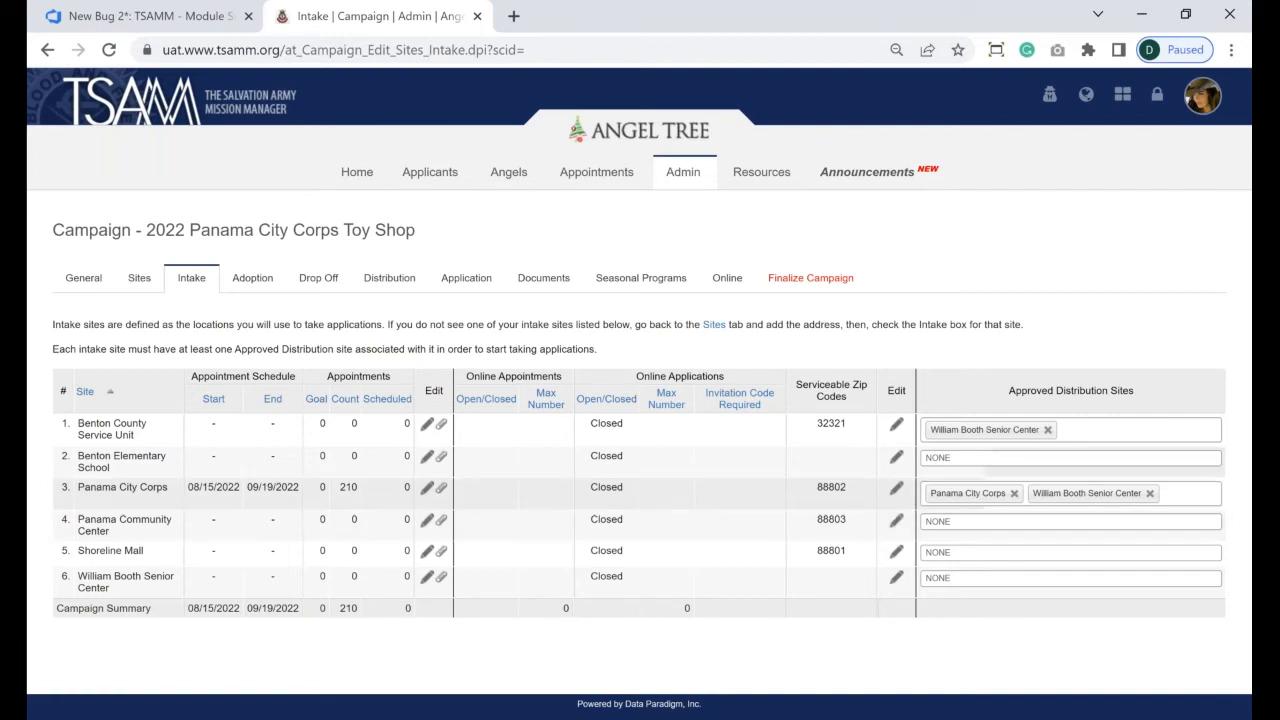
# - Open the Edit Online Appointment/Application Settings dialog for Panama City Corps
pyautogui.click(896, 490)
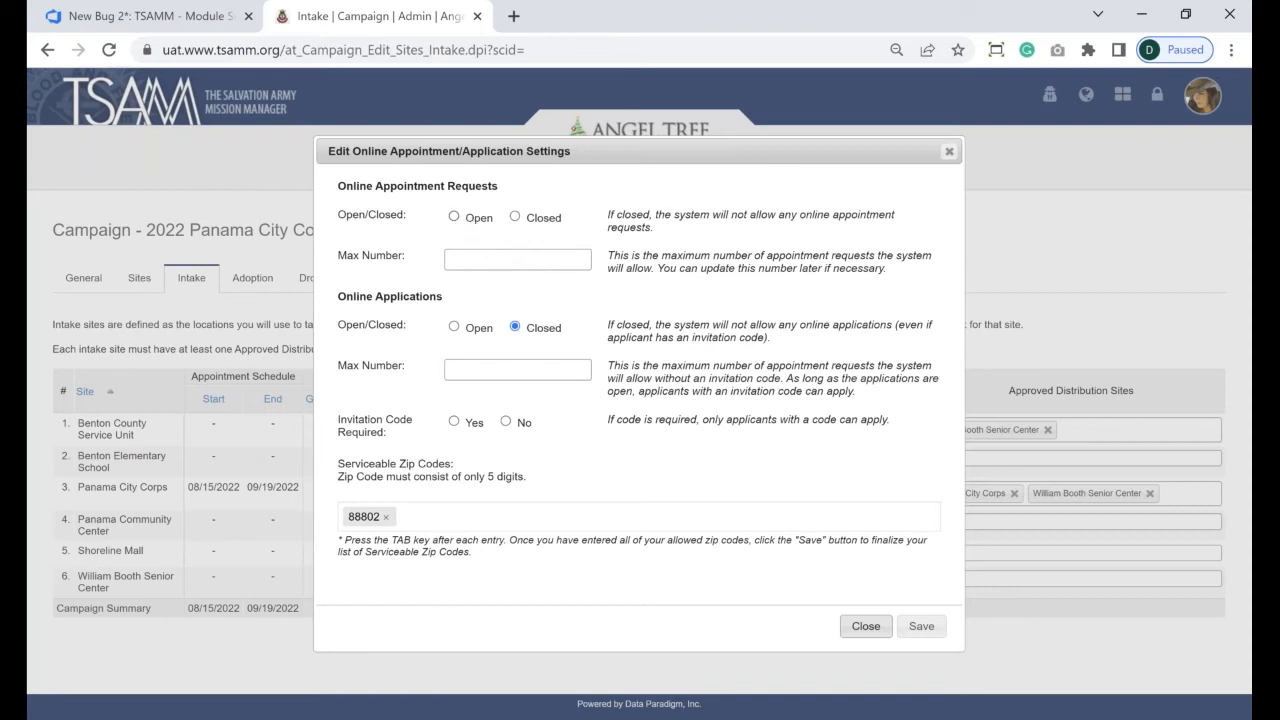
# - Set online appointment requests to Open with a max number of 1000 and save
pyautogui.click(454, 217)
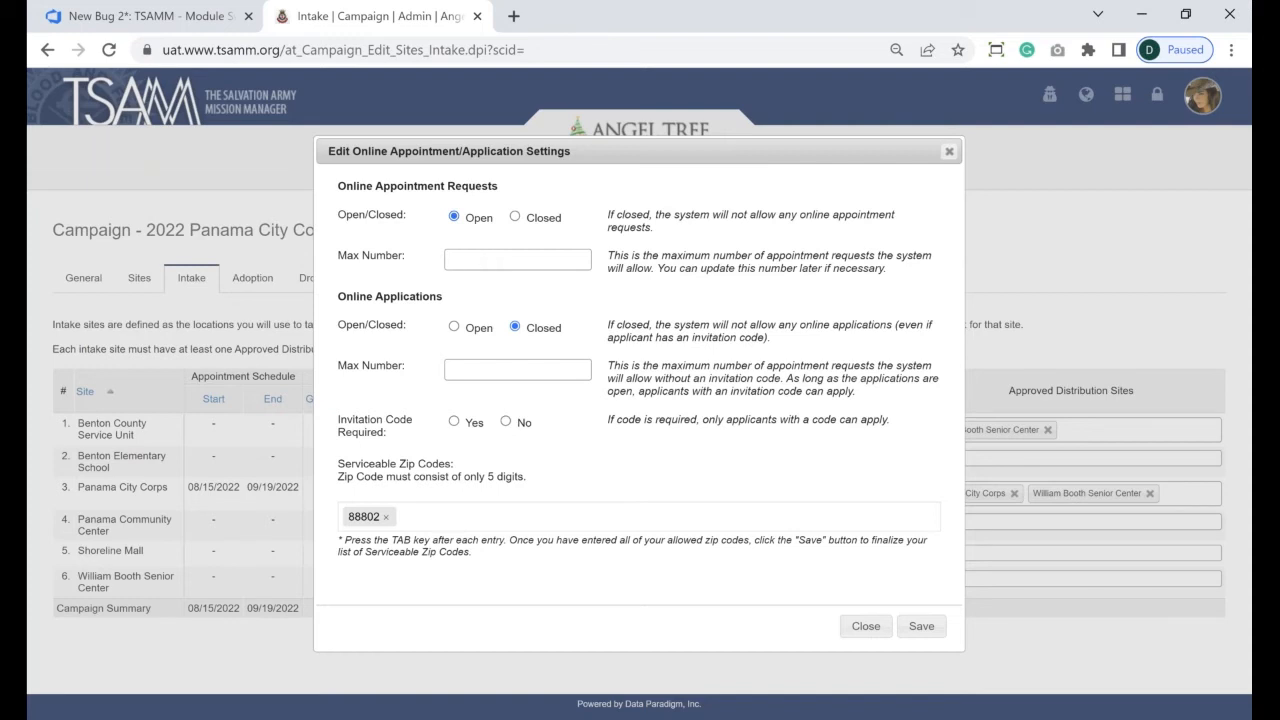
pyautogui.click(508, 259)
pyautogui.write('1000')
pyautogui.click(925, 627)
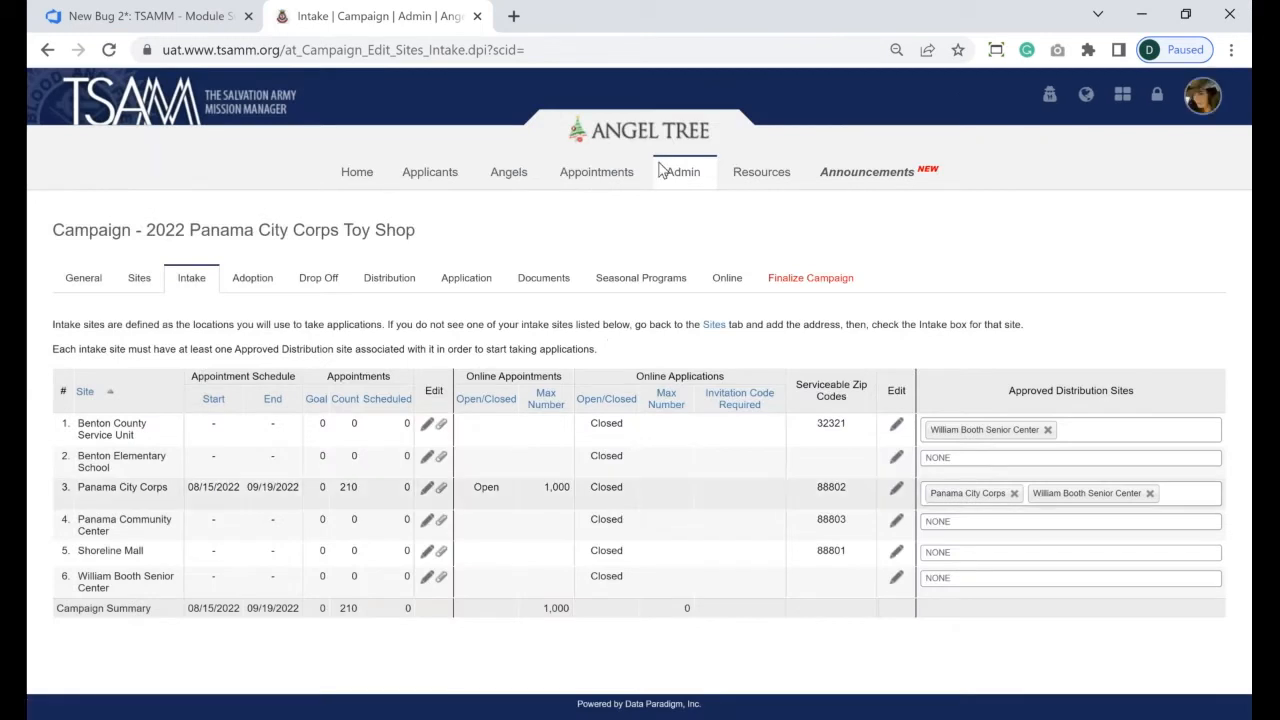
# - View the empty Intake - Requests list, then the empty Intake - Appointments list
pyautogui.moveTo(666, 171)
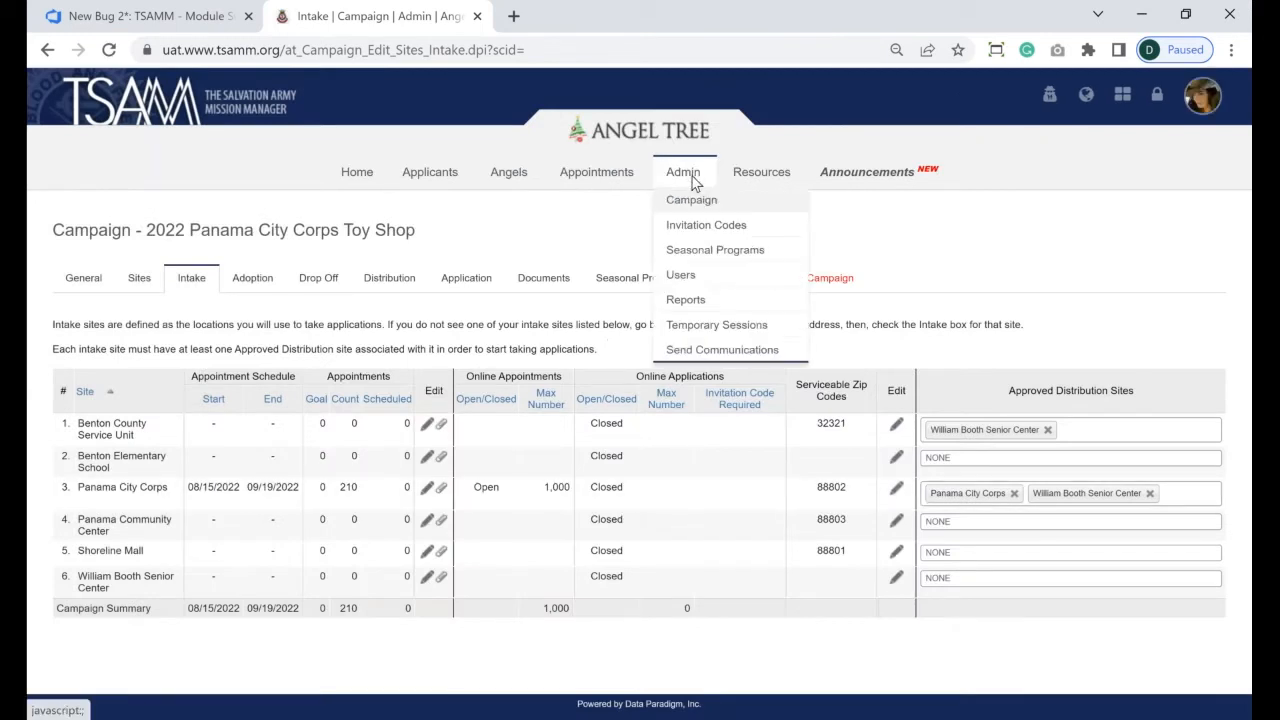
pyautogui.moveTo(600, 180)
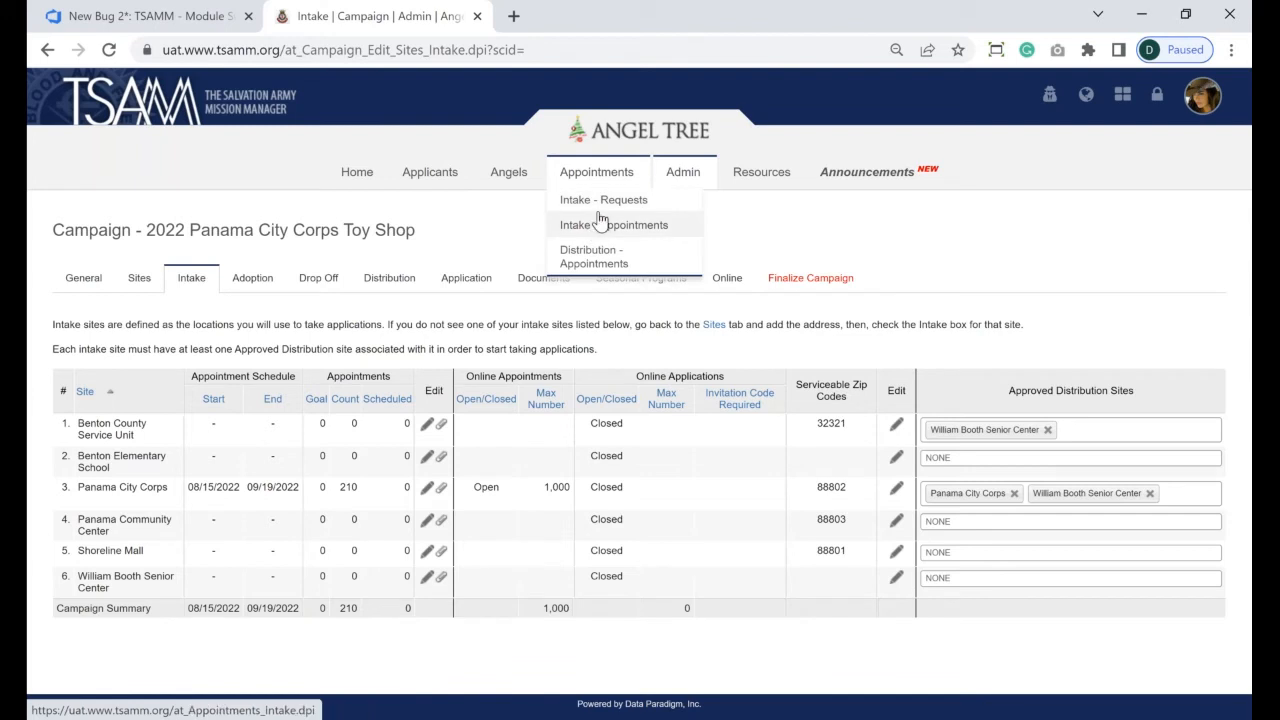
pyautogui.click(600, 207)
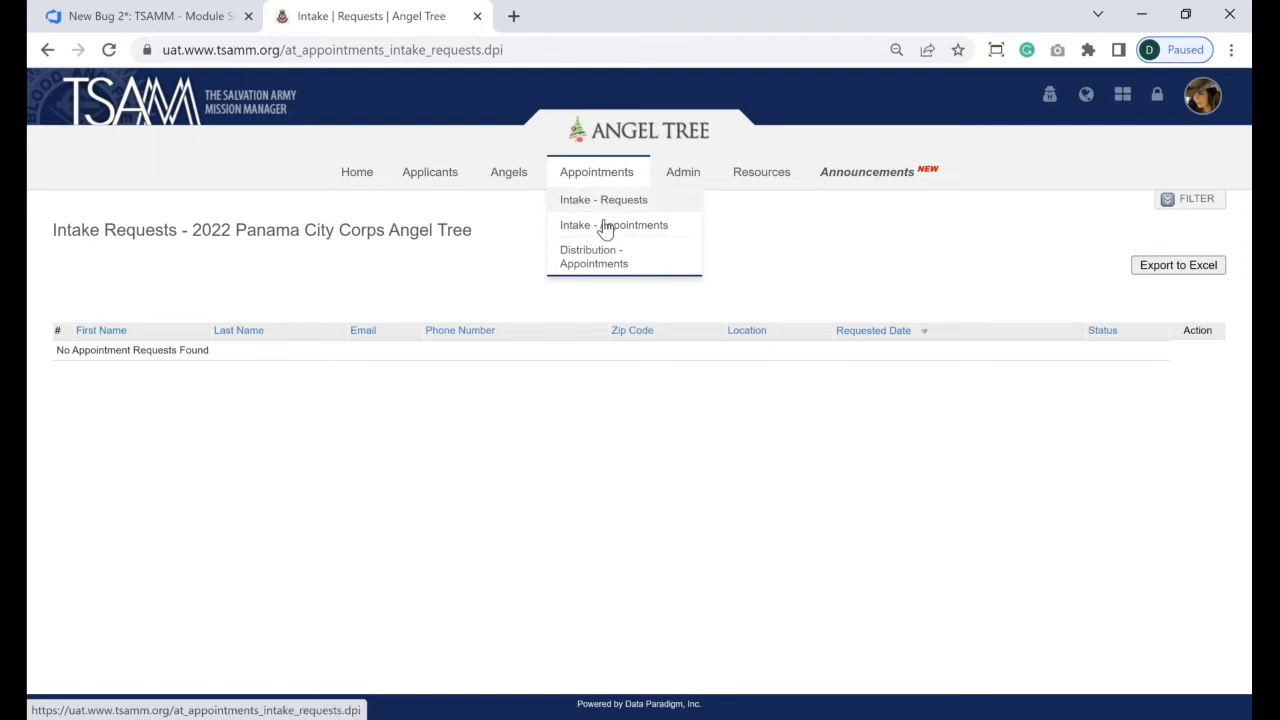
pyautogui.click(605, 227)
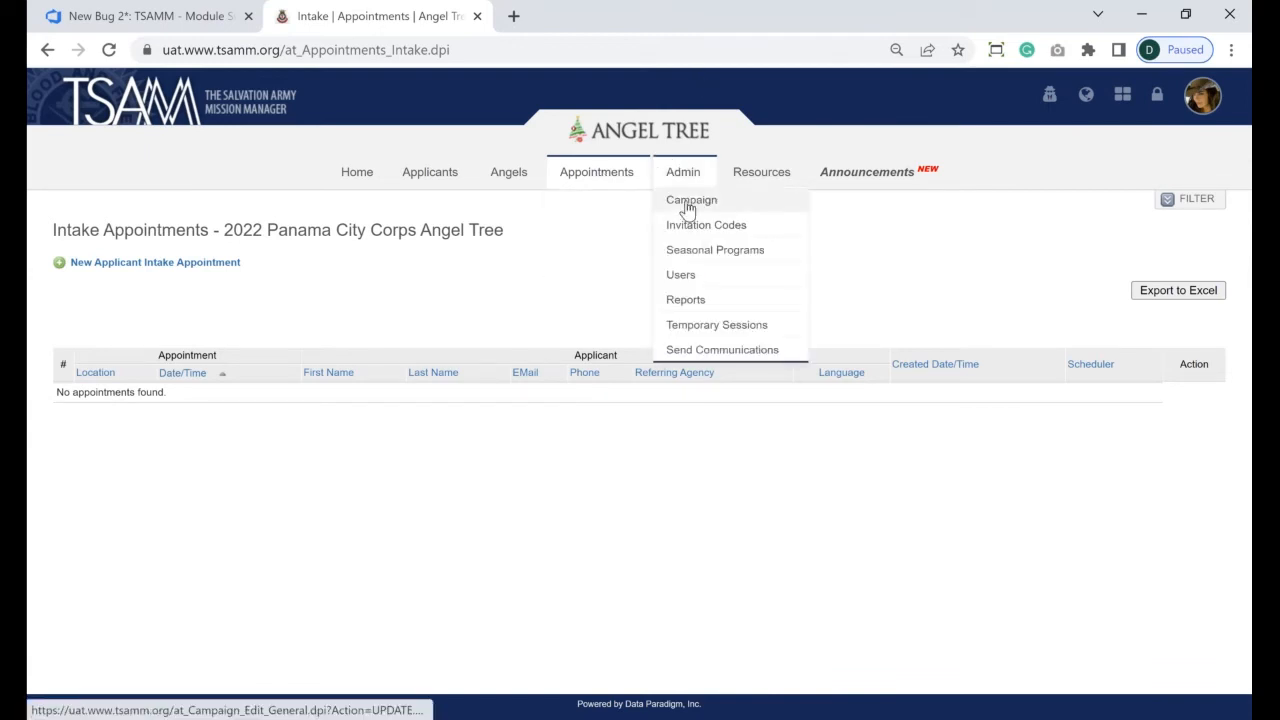
# - Review Panama City Corps' online settings from the campaign's Intake tab, then open a blank browser tab
pyautogui.click(690, 203)
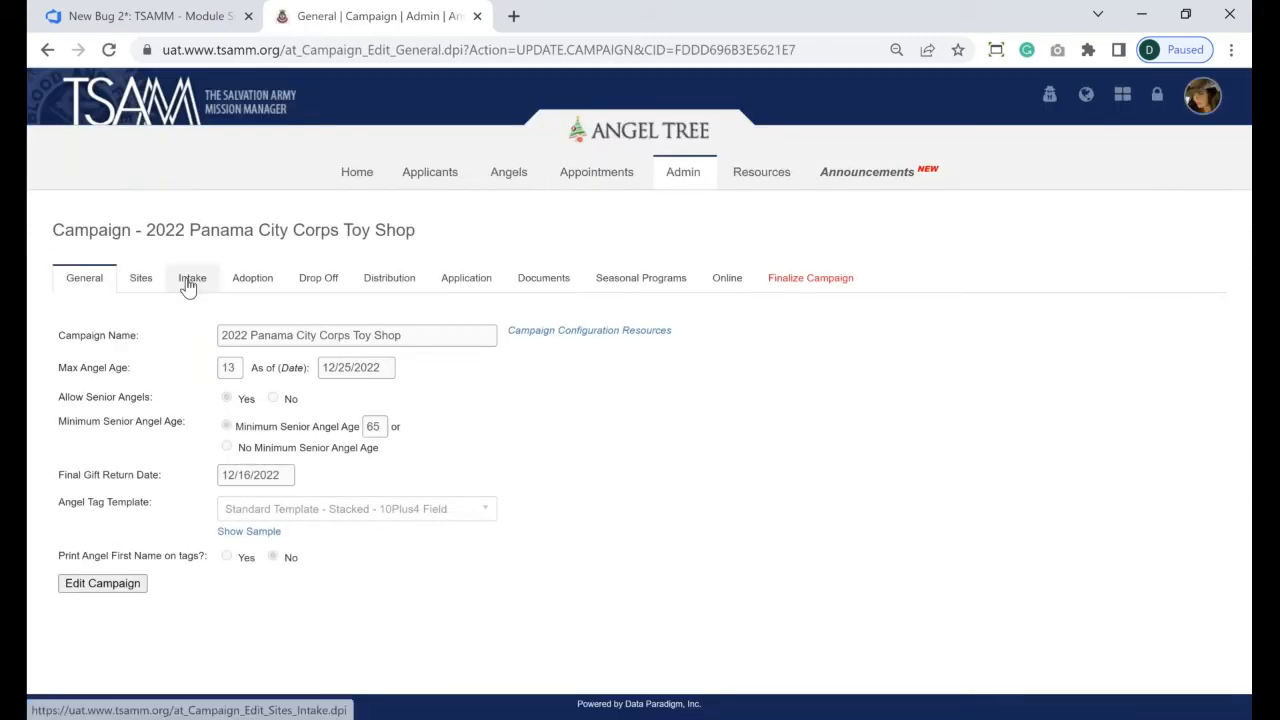
pyautogui.click(188, 286)
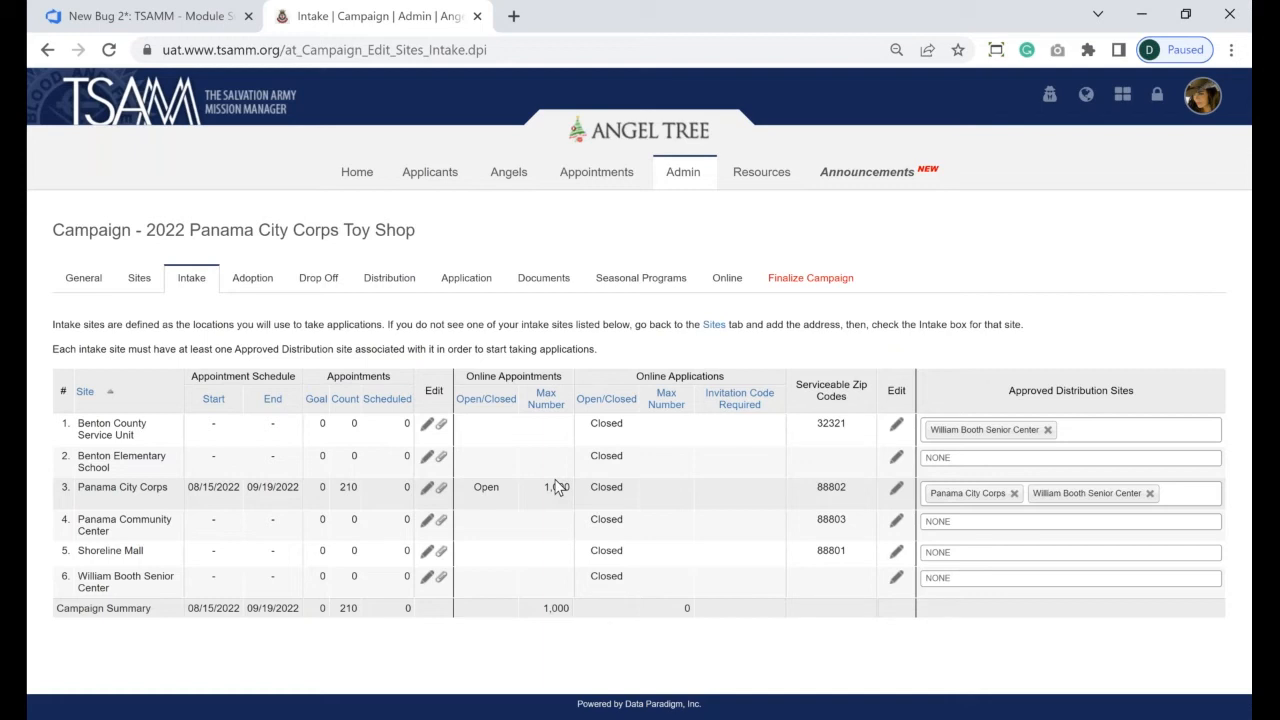
pyautogui.click(895, 490)
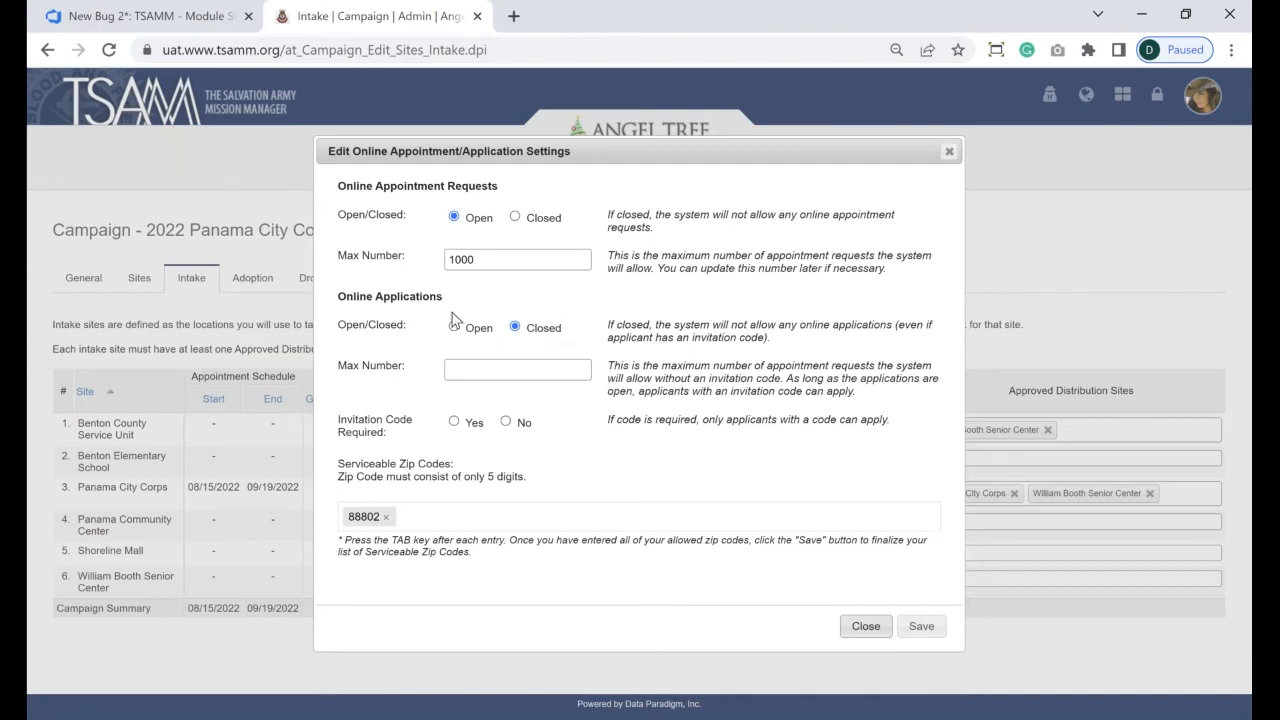
pyautogui.click(511, 16)
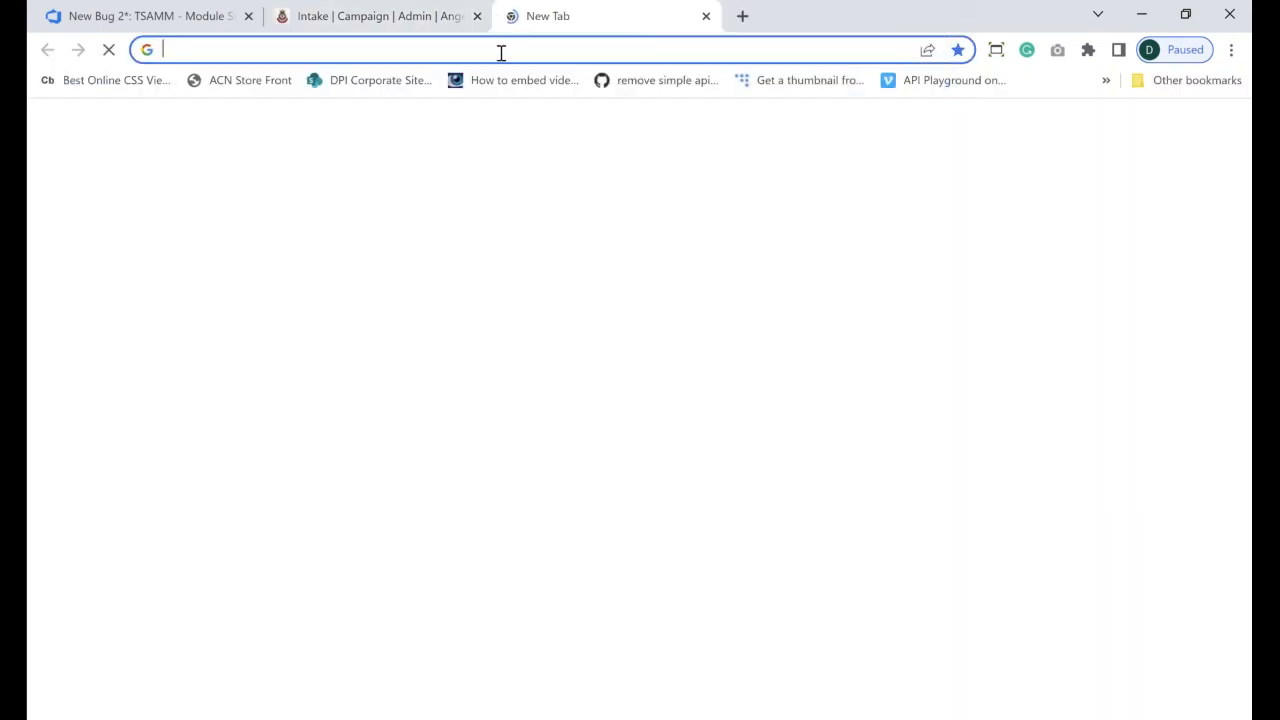
# - Load the UAT Angel Tree site at uat.saangeltree.org and scroll down the page
pyautogui.write('uat.')
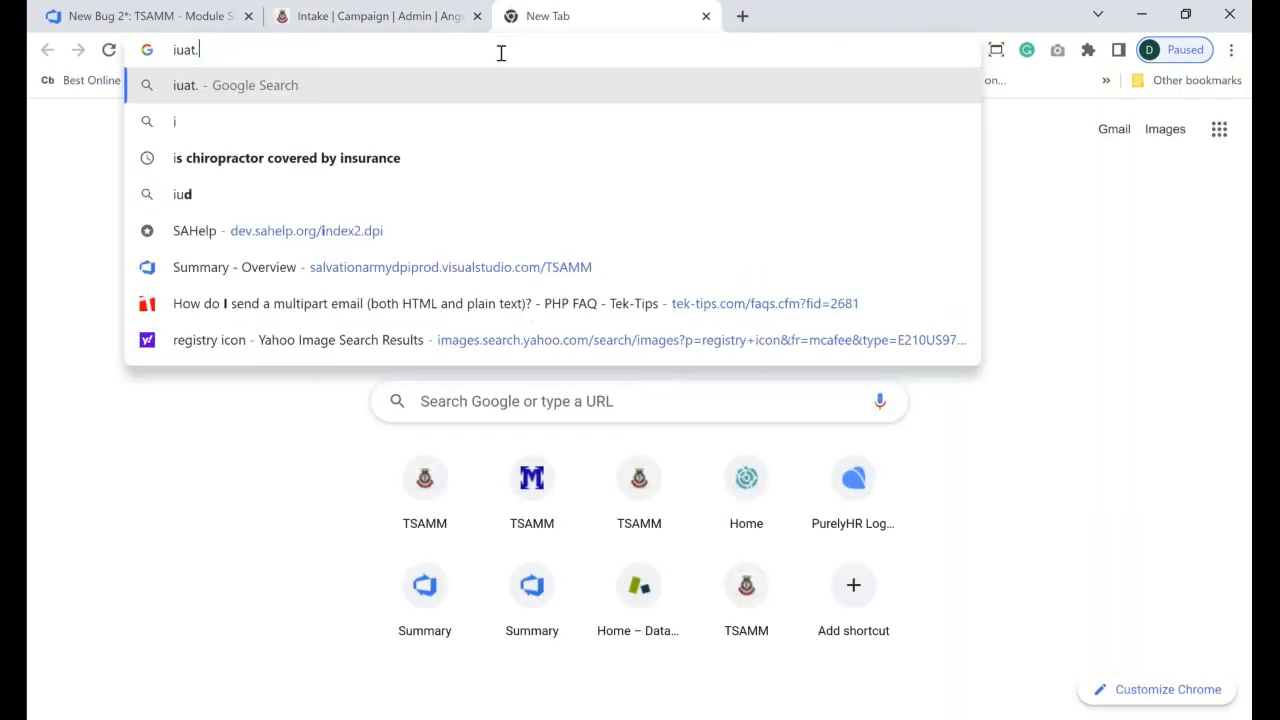
pyautogui.press('BackSpace')
pyautogui.press('BackSpace')
pyautogui.press('BackSpace')
pyautogui.press('BackSpace')
pyautogui.write('uat.sa')
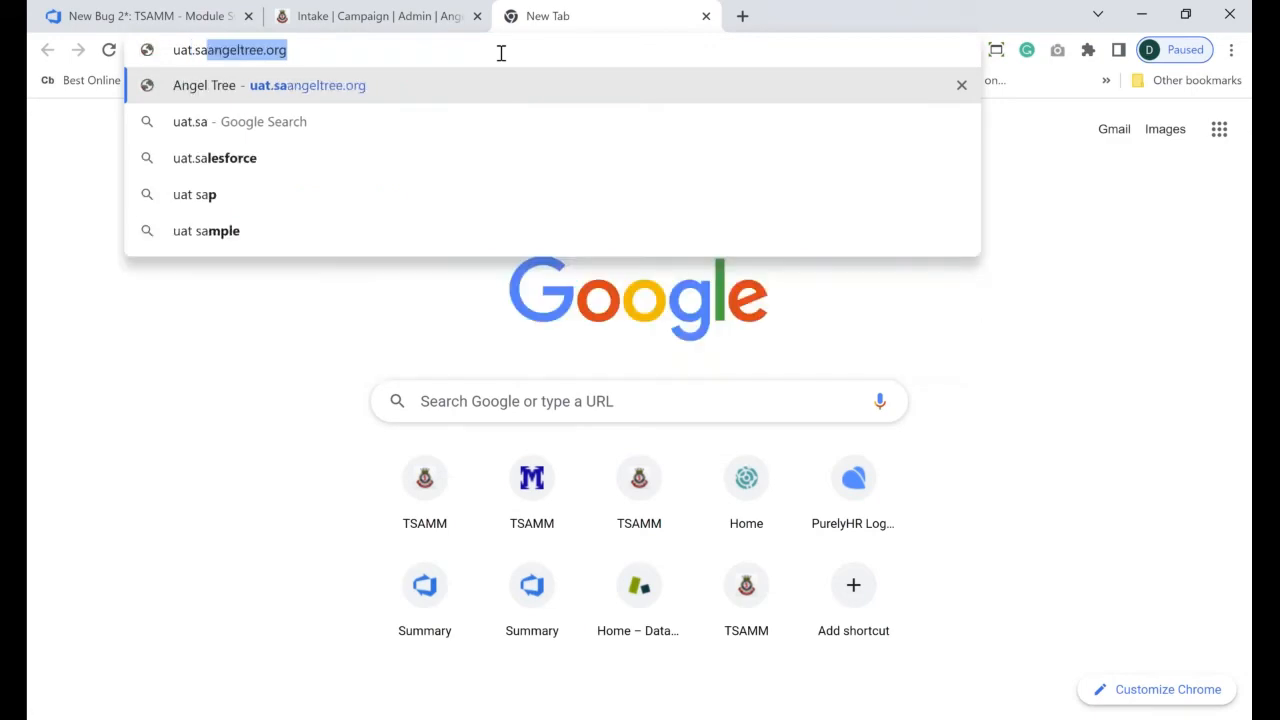
pyautogui.press('Return')
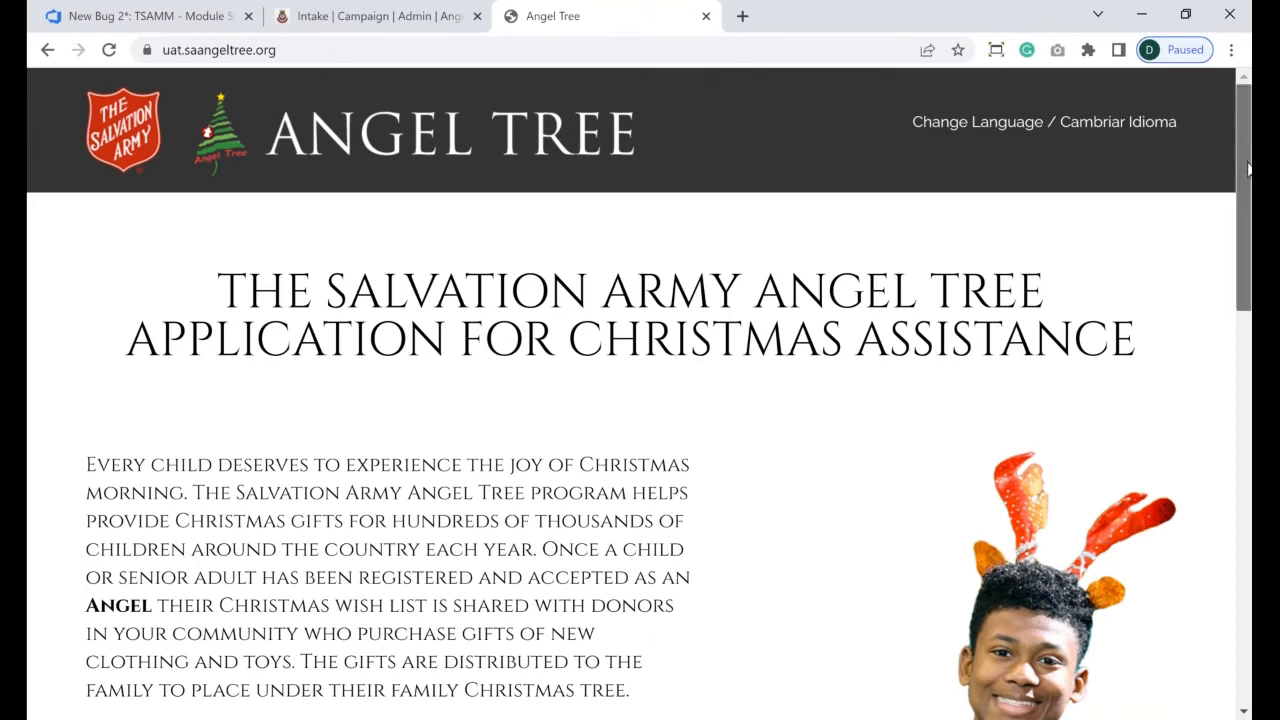
pyautogui.scroll(-1, 1248, 170)
pyautogui.moveTo(1248, 170); pyautogui.dragTo(1249, 610)
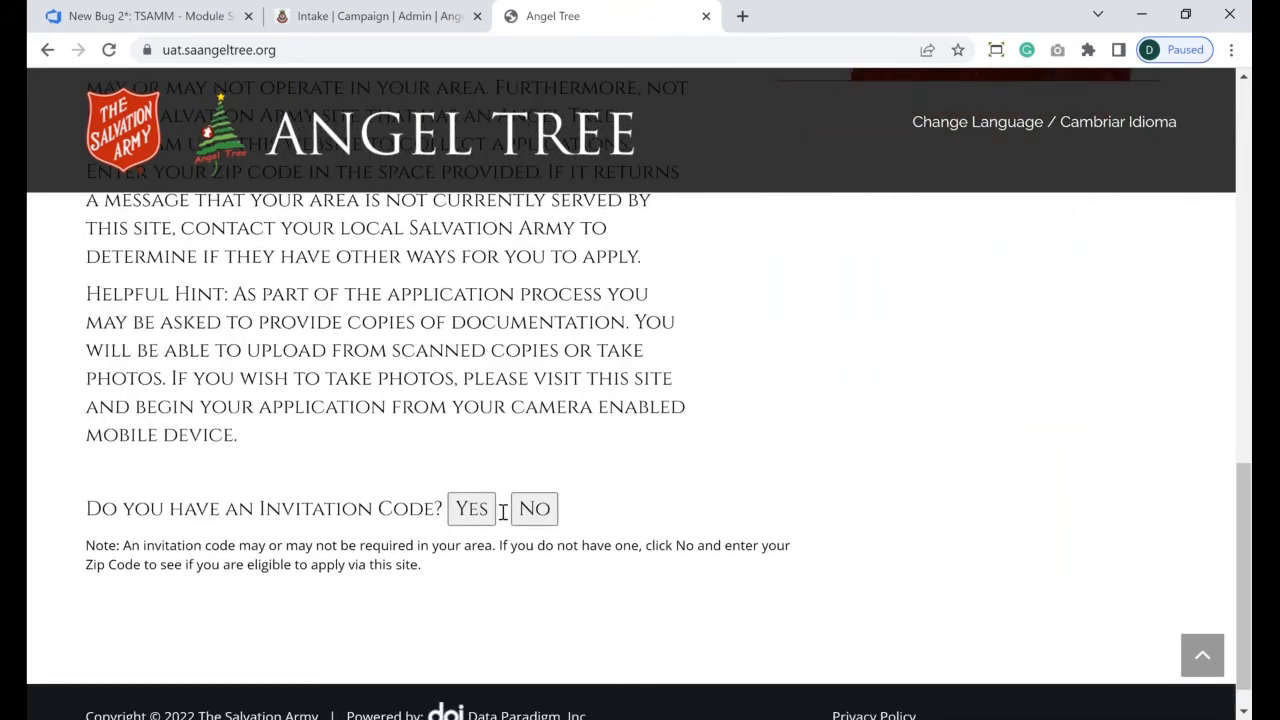
# - Toggle 'Do you have an Invitation Code?' between Yes and No, ending on Yes
pyautogui.click(534, 508)
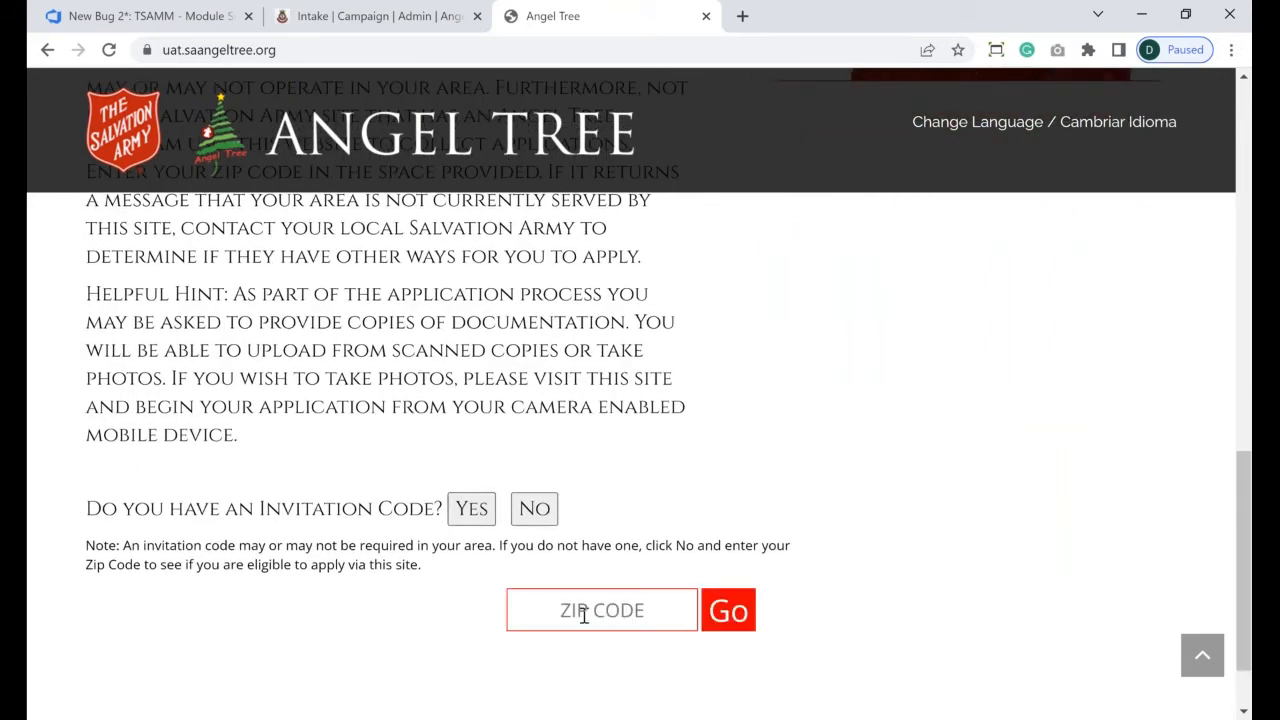
pyautogui.click(484, 518)
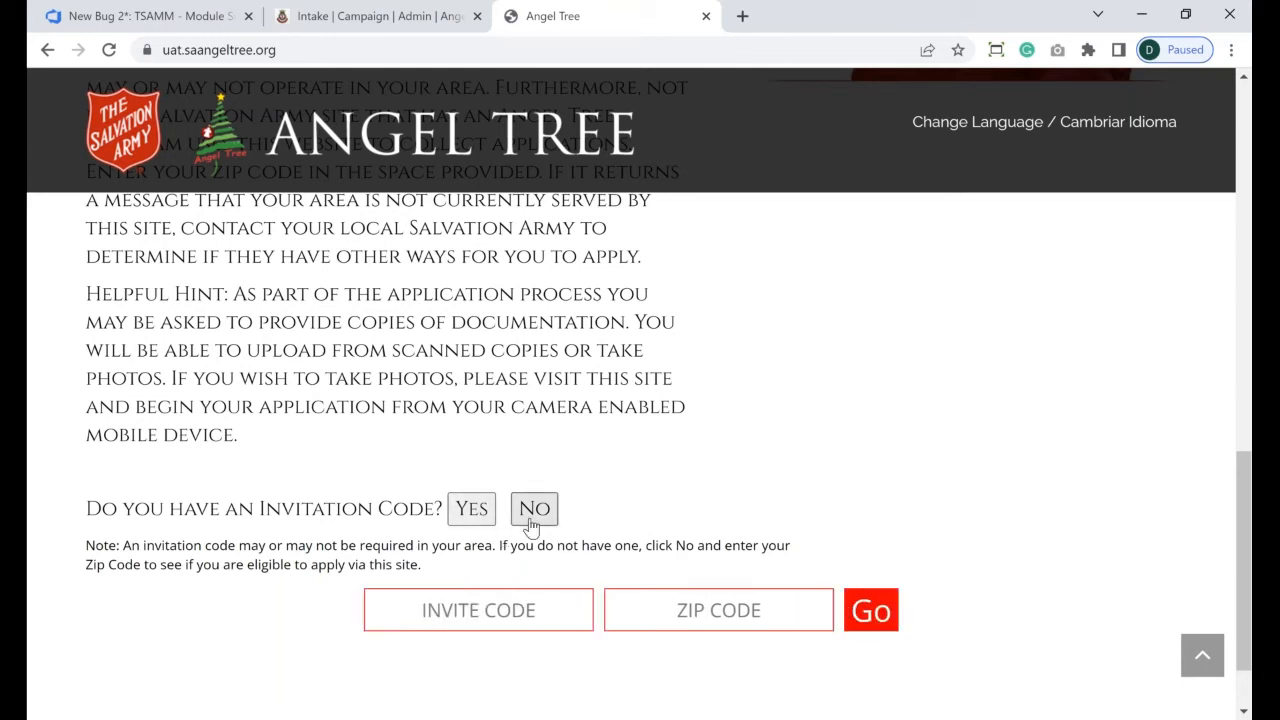
pyautogui.click(531, 518)
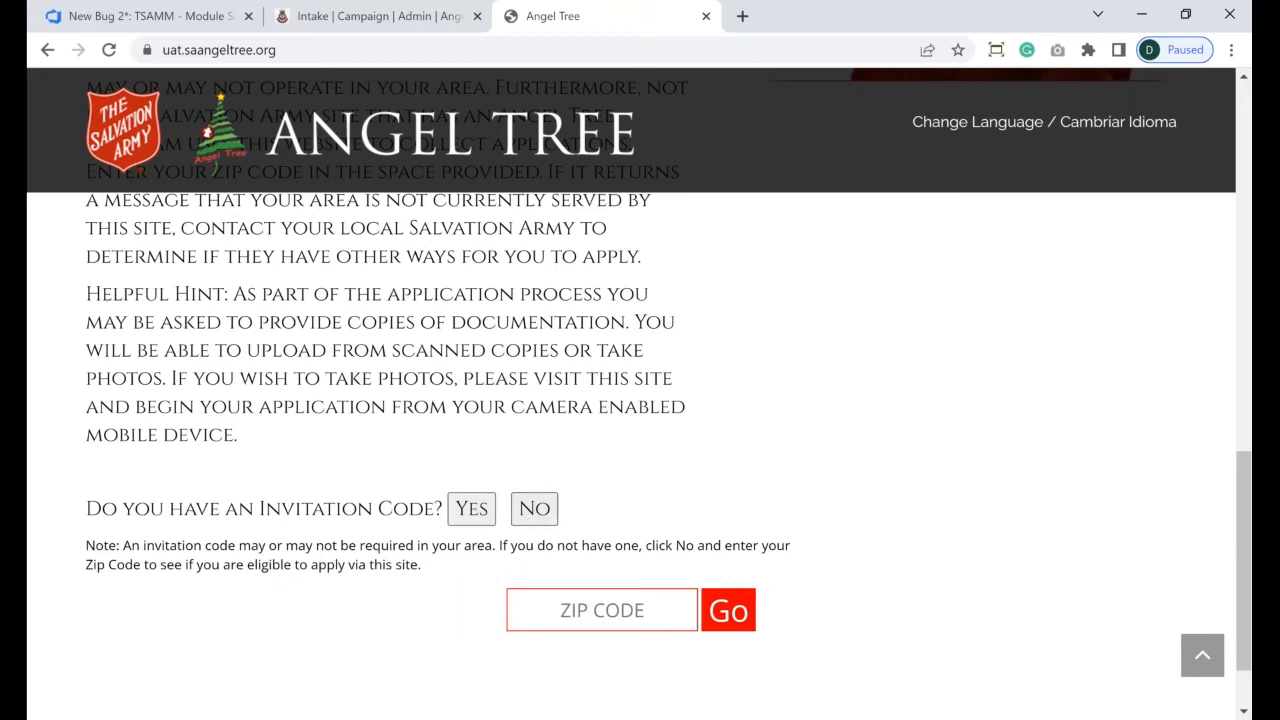
pyautogui.click(473, 515)
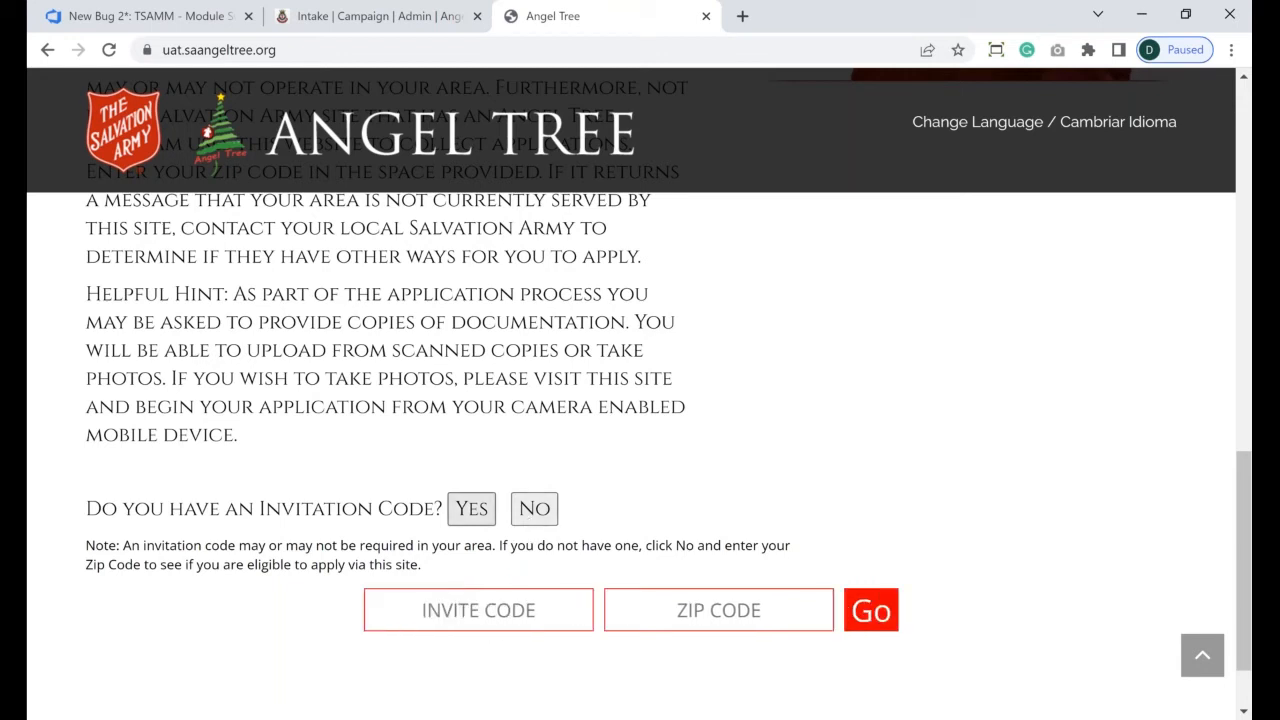
# - Back in TSAMM, set Online Applications to Open in the campaign's online settings
pyautogui.click(370, 17)
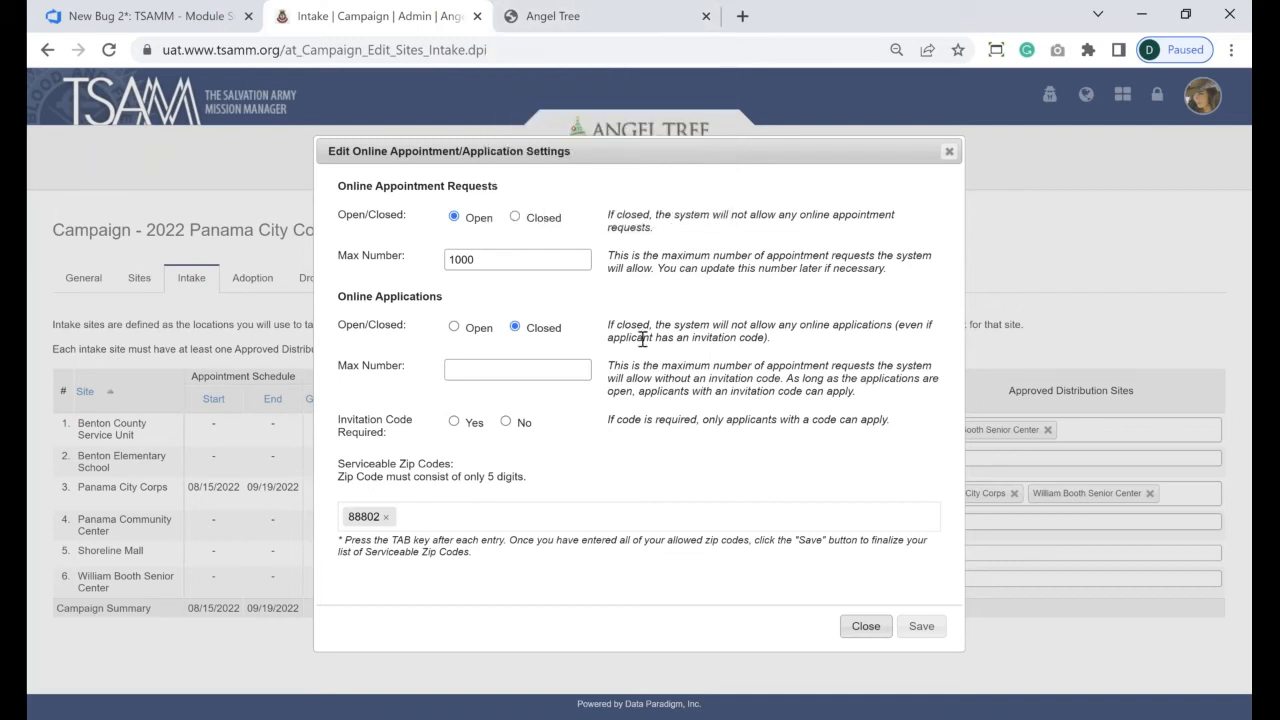
pyautogui.click(454, 328)
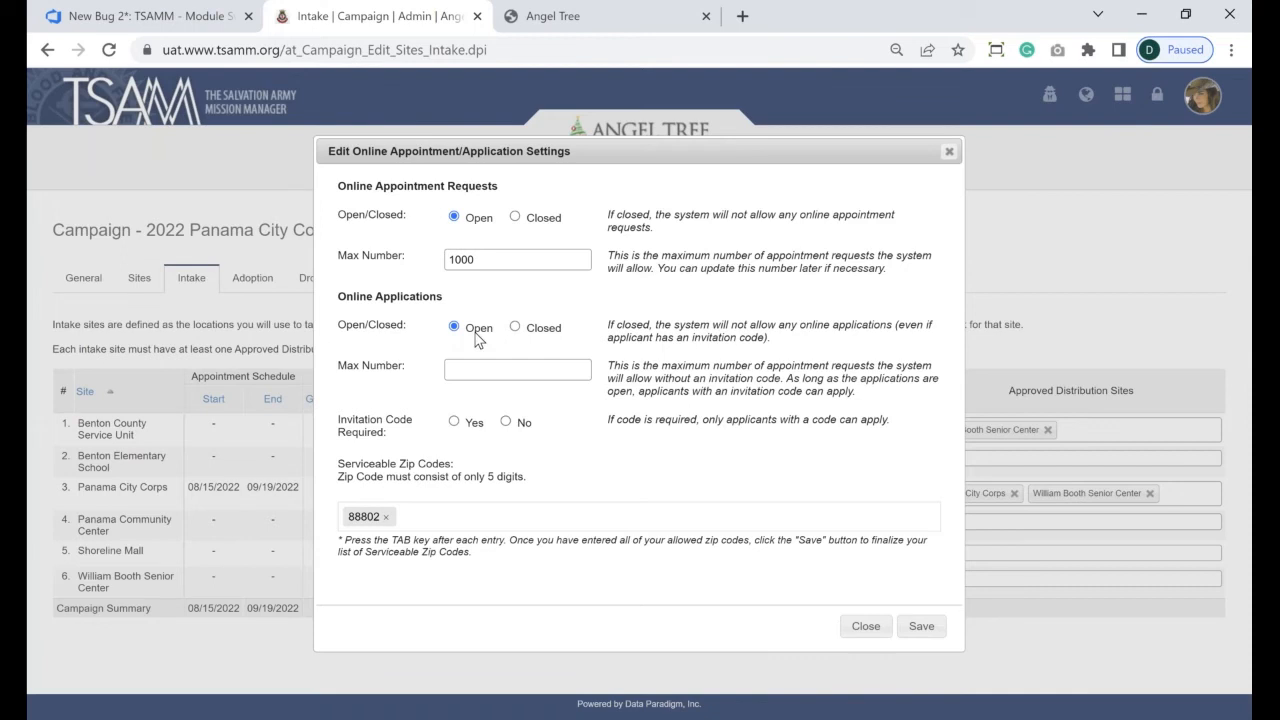
pyautogui.click(515, 328)
pyautogui.click(1106, 141)
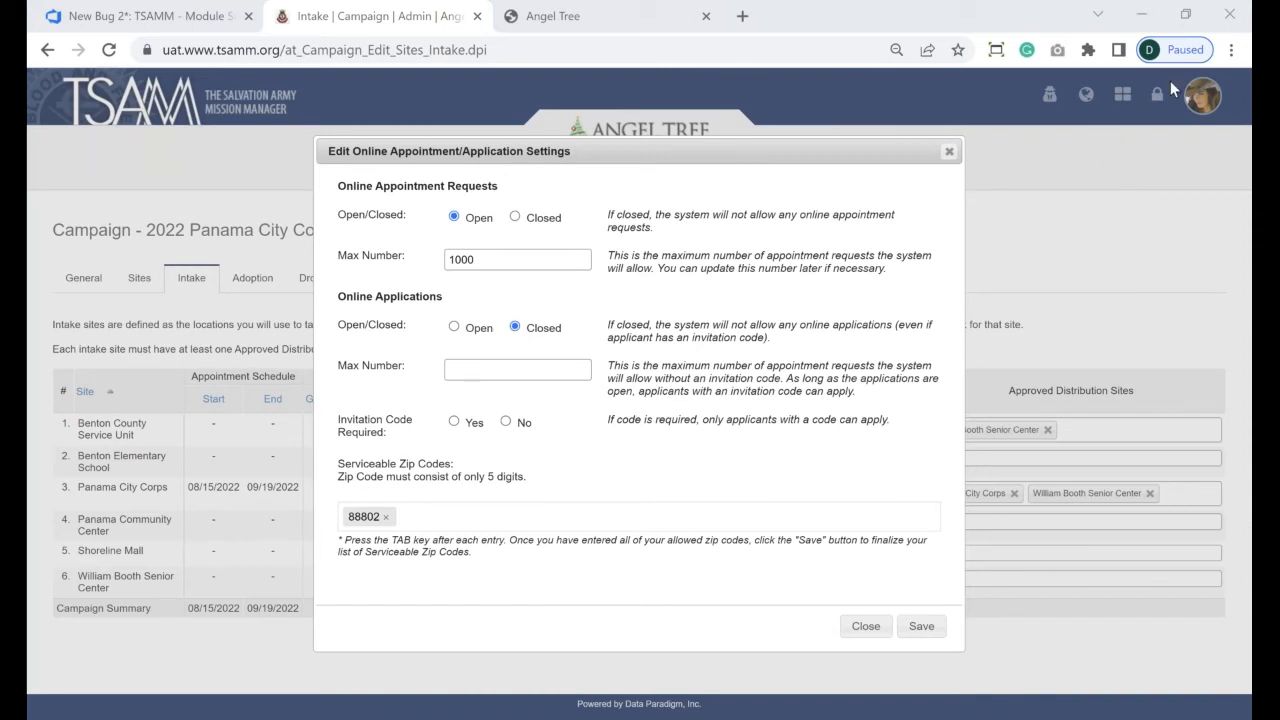
pyautogui.click(455, 328)
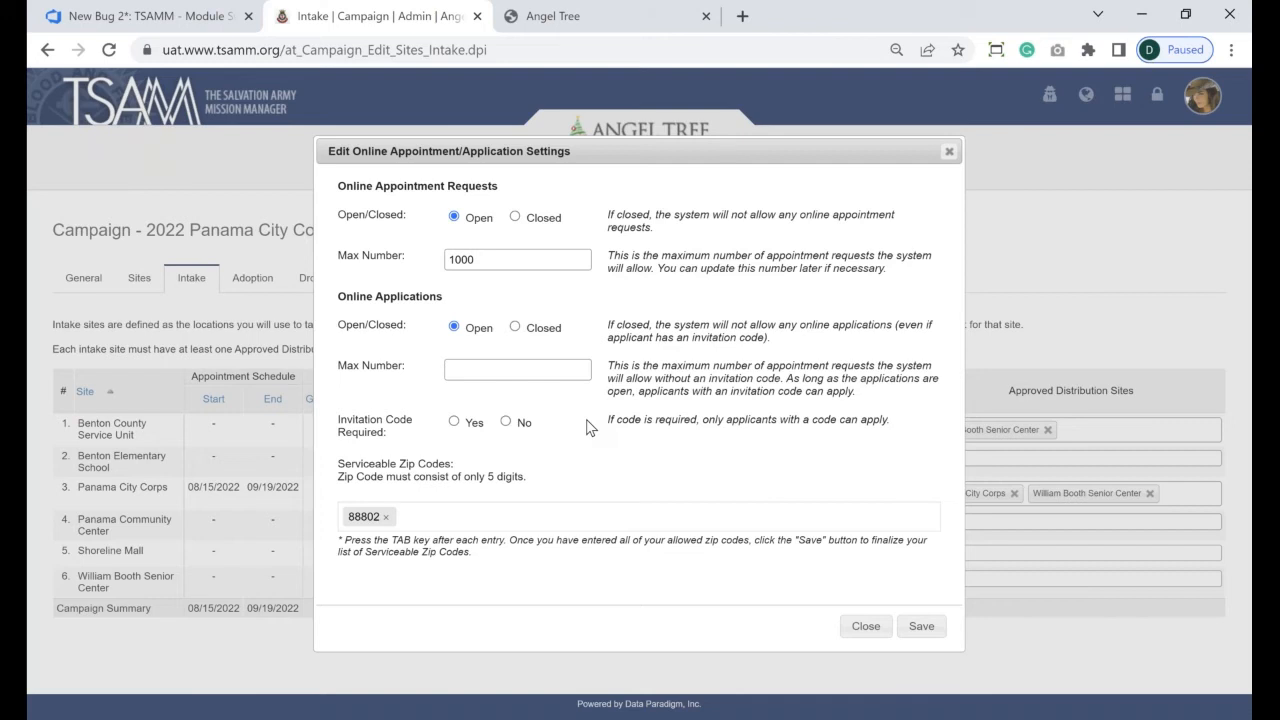
pyautogui.click(515, 328)
pyautogui.click(454, 327)
pyautogui.click(455, 328)
pyautogui.click(488, 369)
# - Enter 2000 as the online applications maximum, then replace it with 2500
pyautogui.write('2000')
pyautogui.moveTo(508, 369); pyautogui.dragTo(450, 370)
pyautogui.press('BackSpace')
pyautogui.write('7500')
pyautogui.click(631, 11)
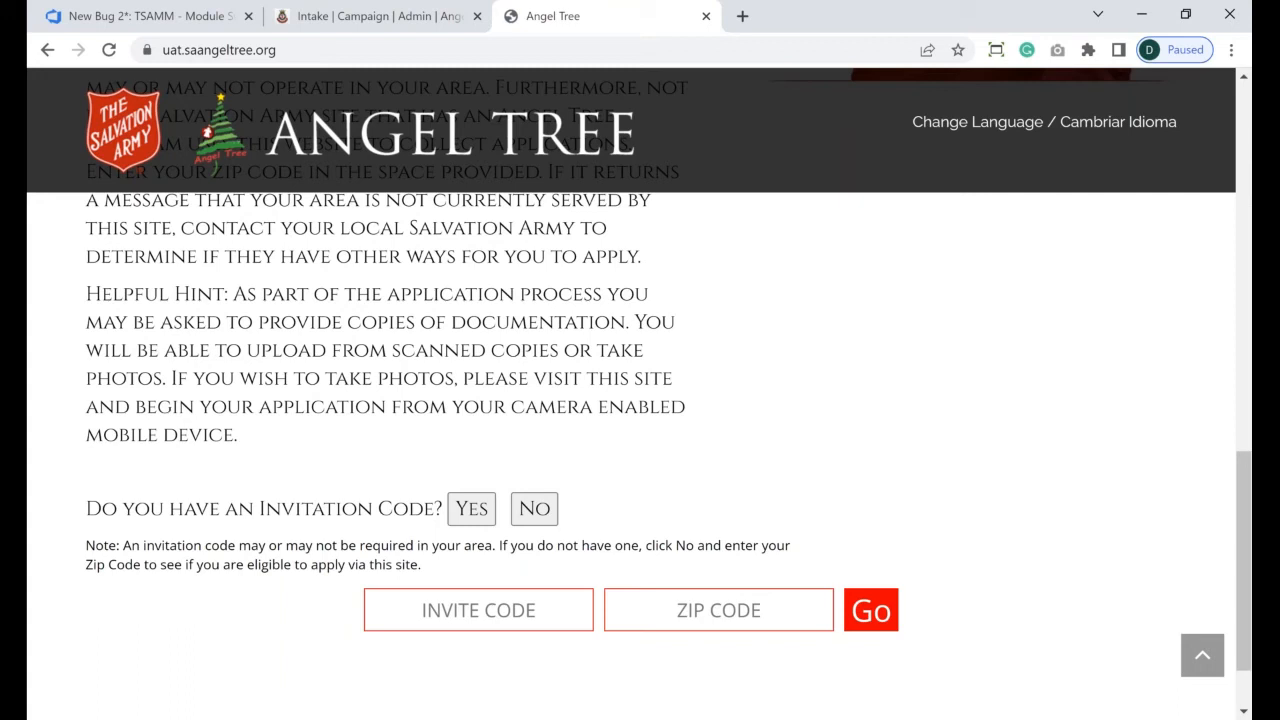
pyautogui.click(352, 17)
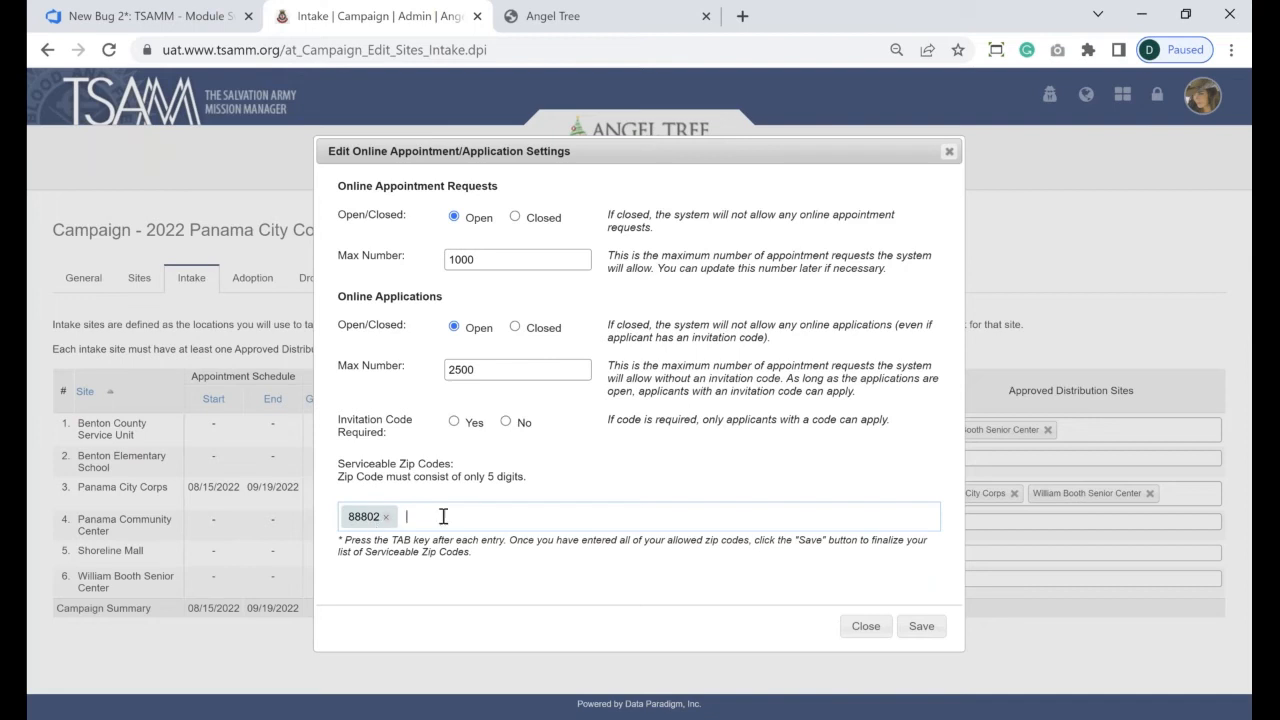
# - Add 88804 and 88805 as serviceable zip codes, then return to the Angel Tree public site
pyautogui.write('88804')
pyautogui.press('Tab')
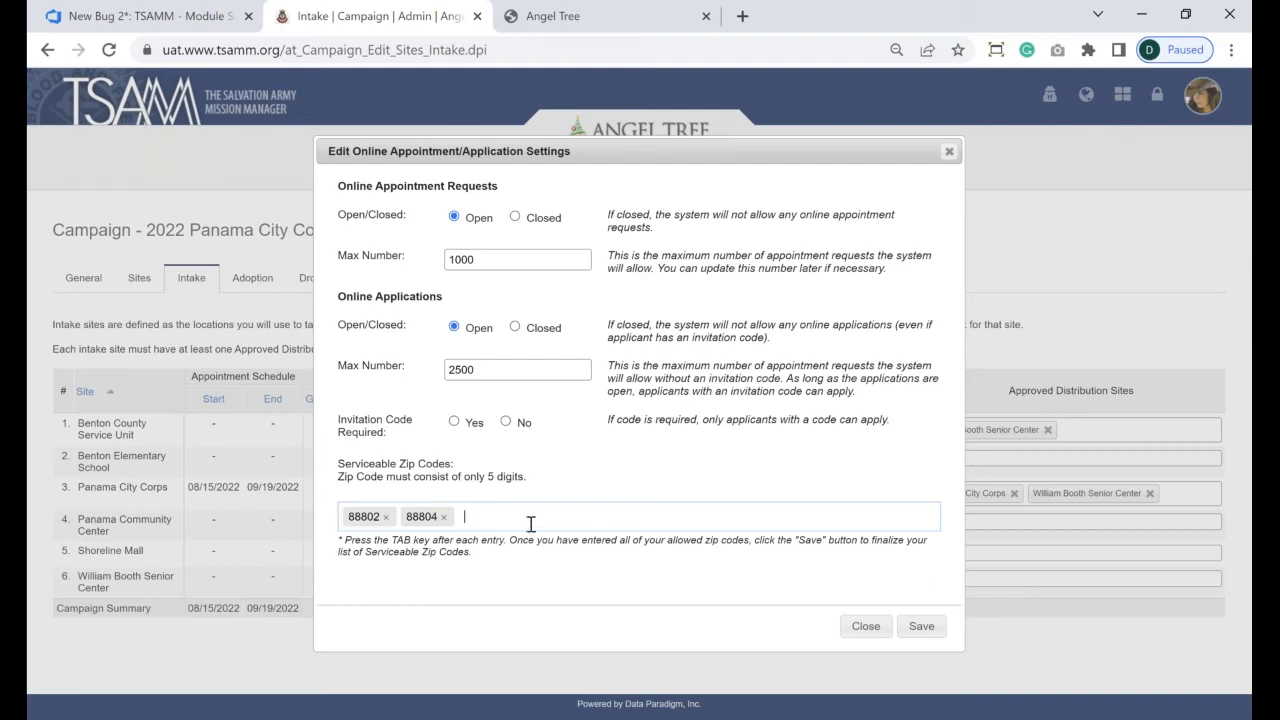
pyautogui.write('888')
pyautogui.write('05')
pyautogui.press('Tab')
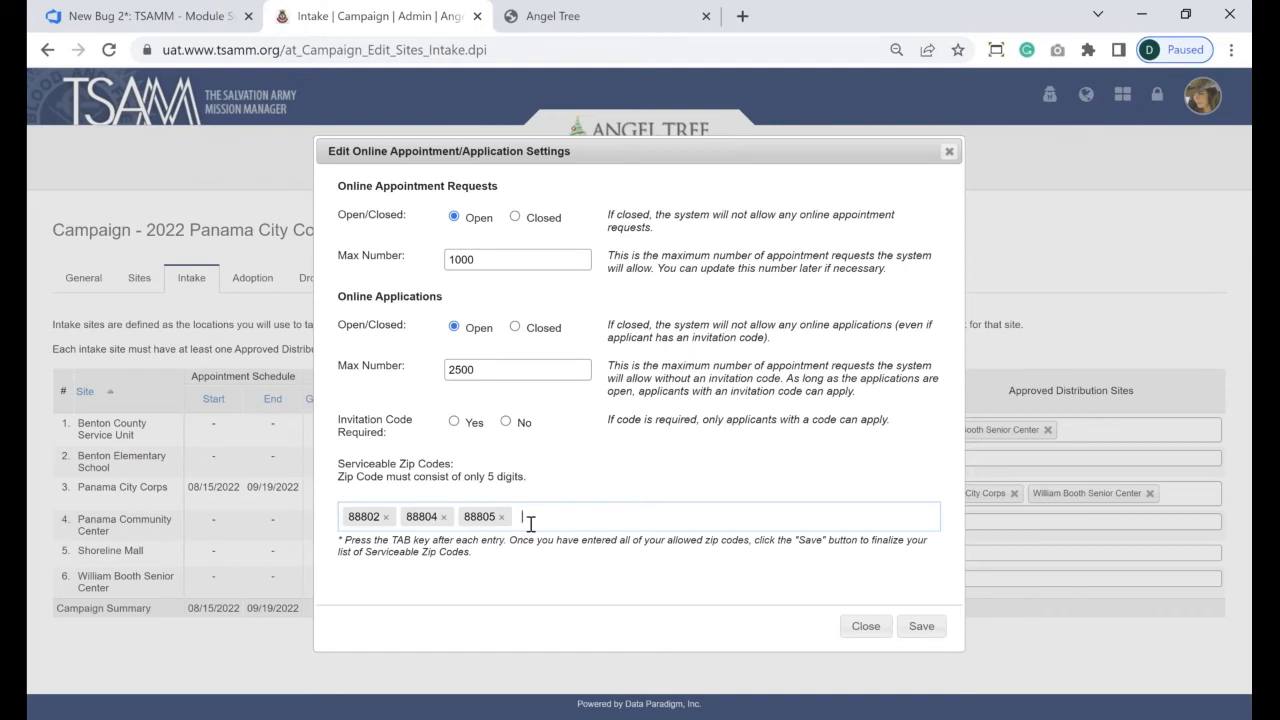
pyautogui.click(620, 9)
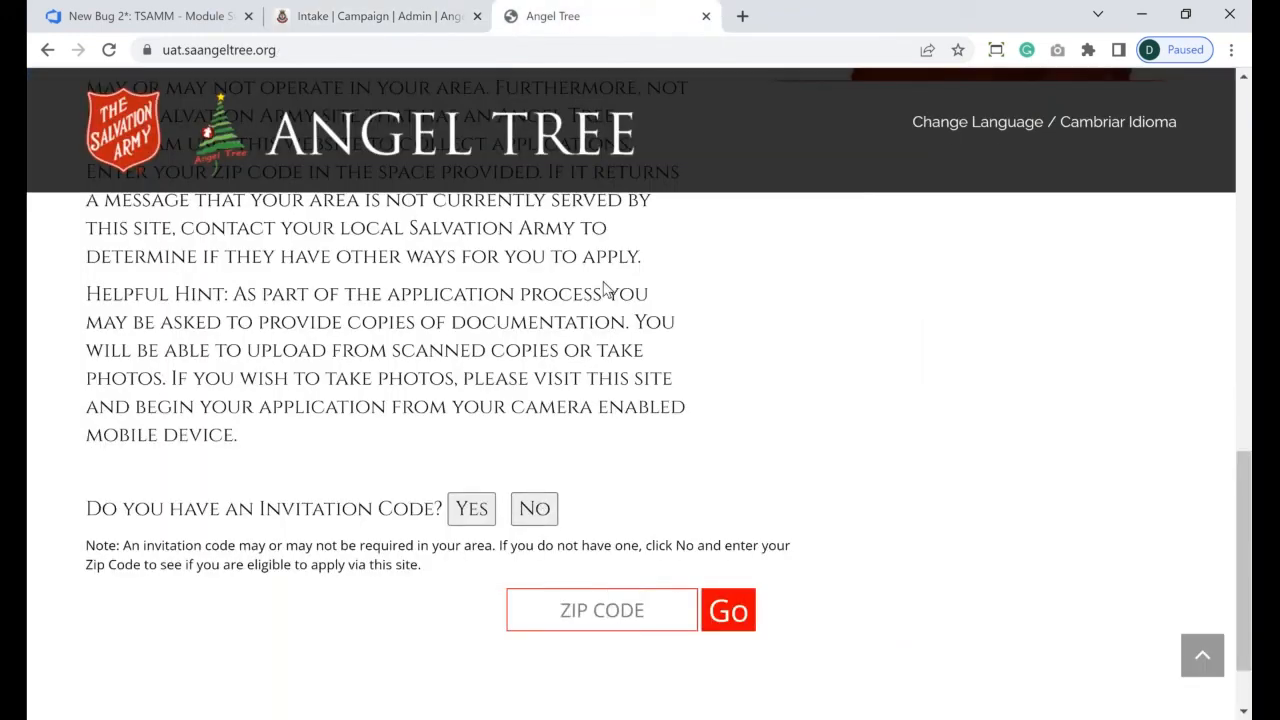
# - Check zip code 08404 on the public site, then select the entered zip to replace it
pyautogui.click(563, 610)
pyautogui.write('08404')
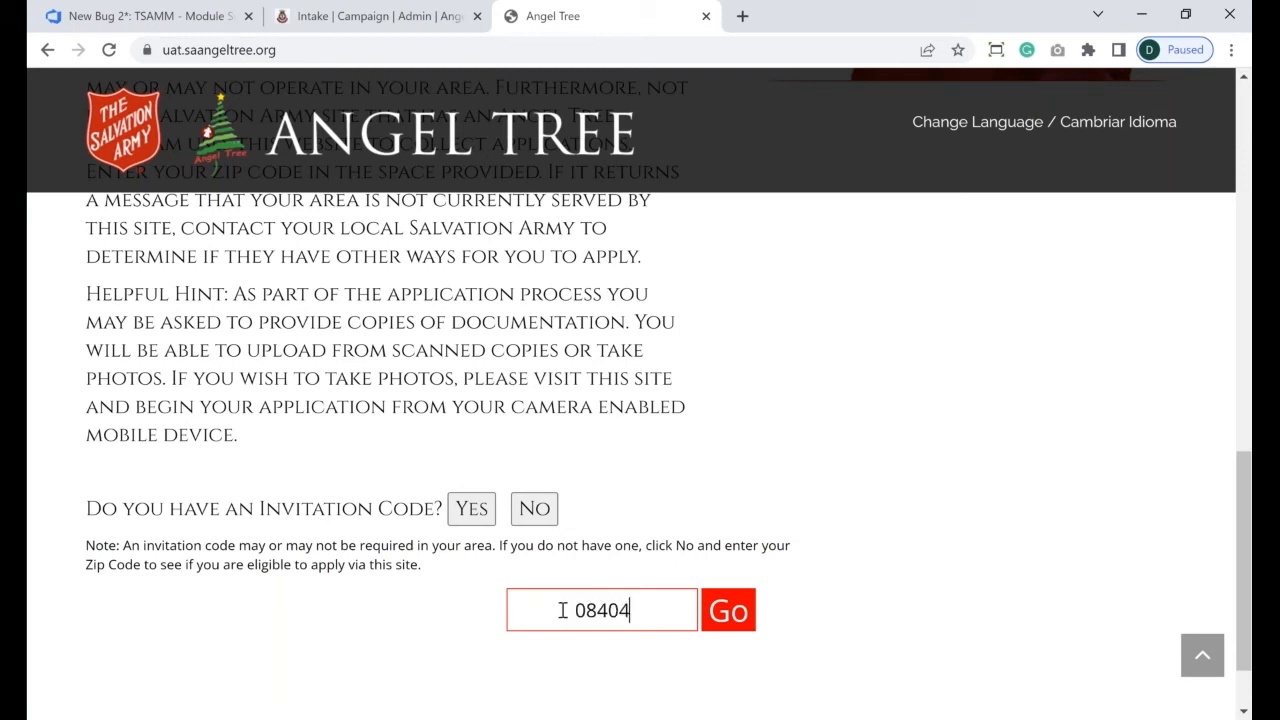
pyautogui.click(735, 617)
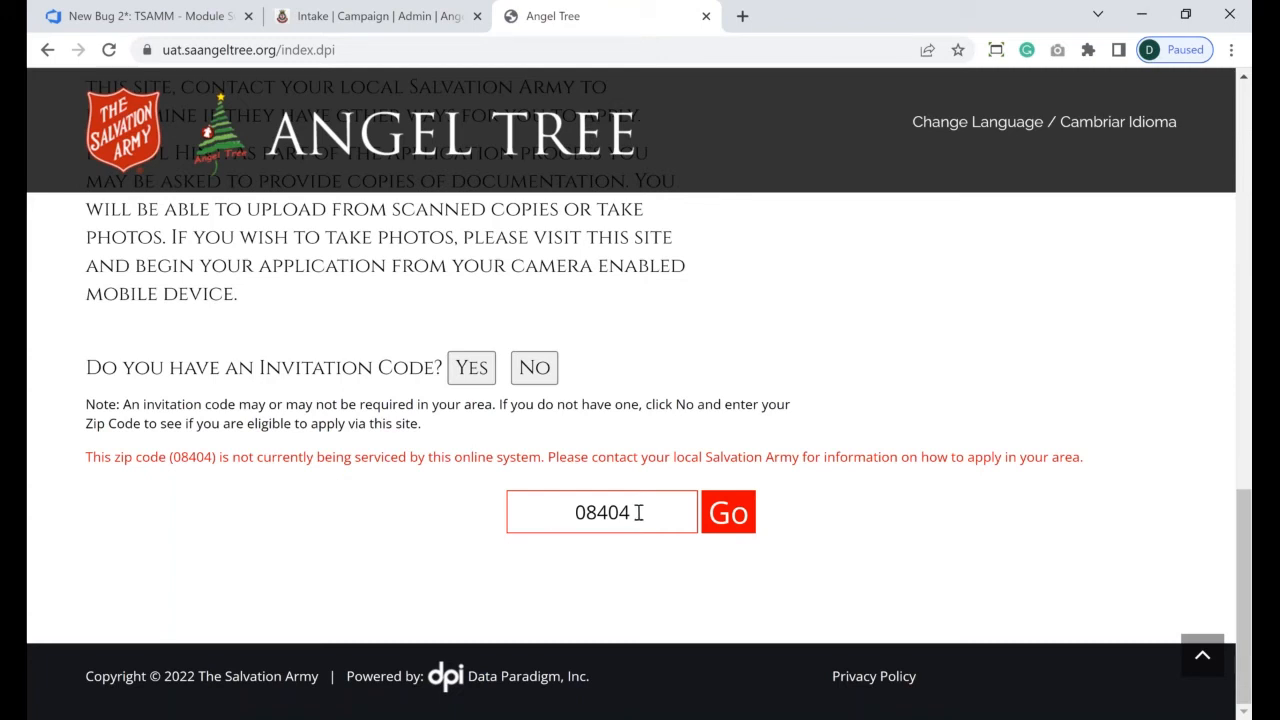
pyautogui.moveTo(638, 512); pyautogui.dragTo(510, 500)
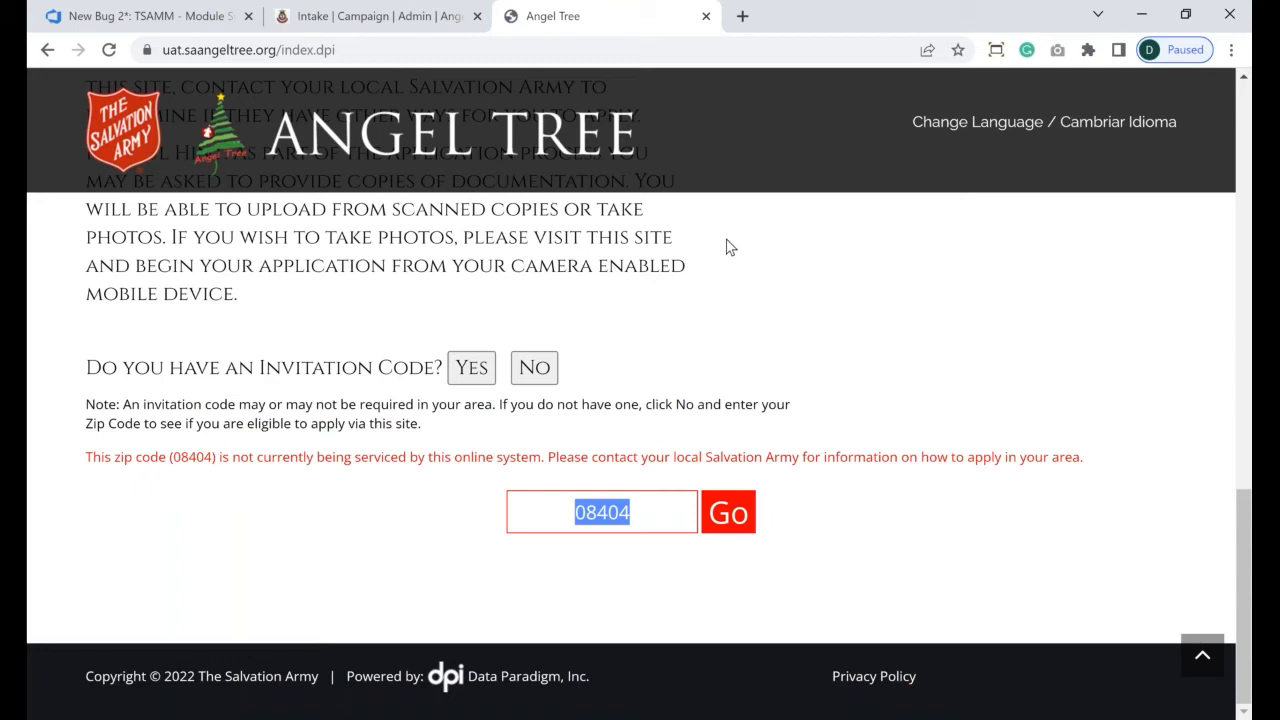
# - Return to the campaign's online application settings in TSAMM
pyautogui.click(385, 15)
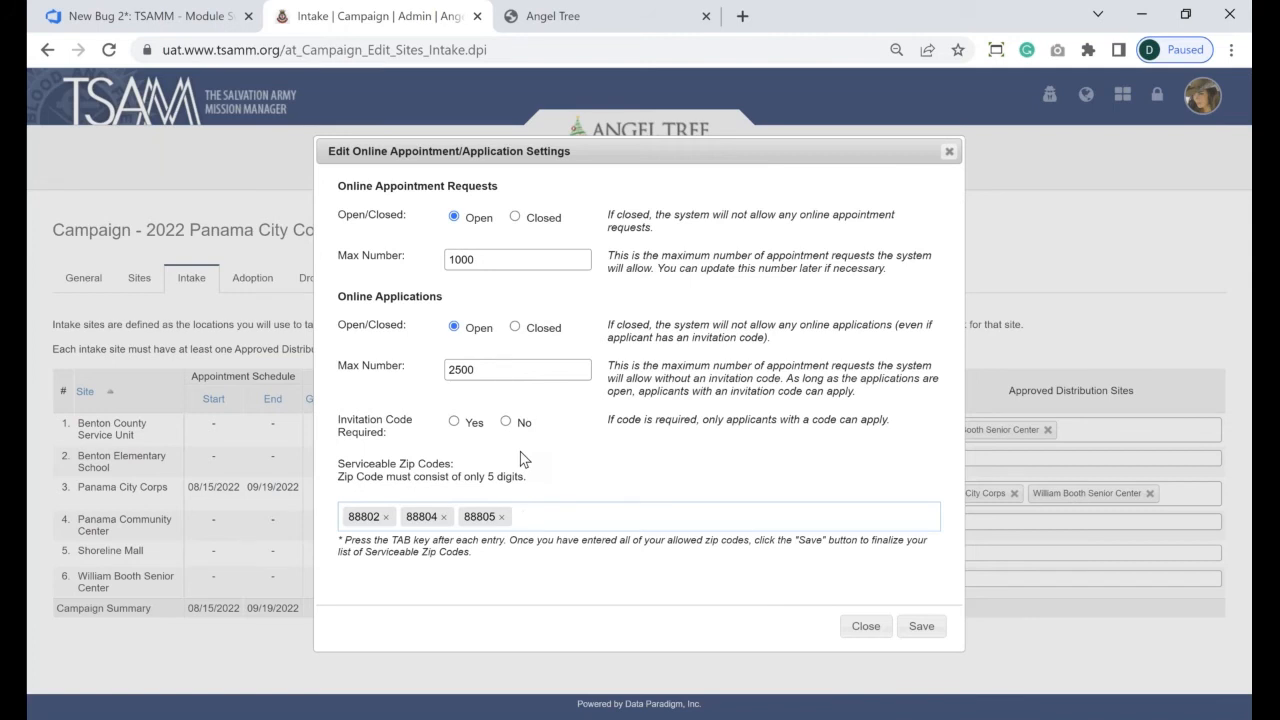
pyautogui.click(598, 15)
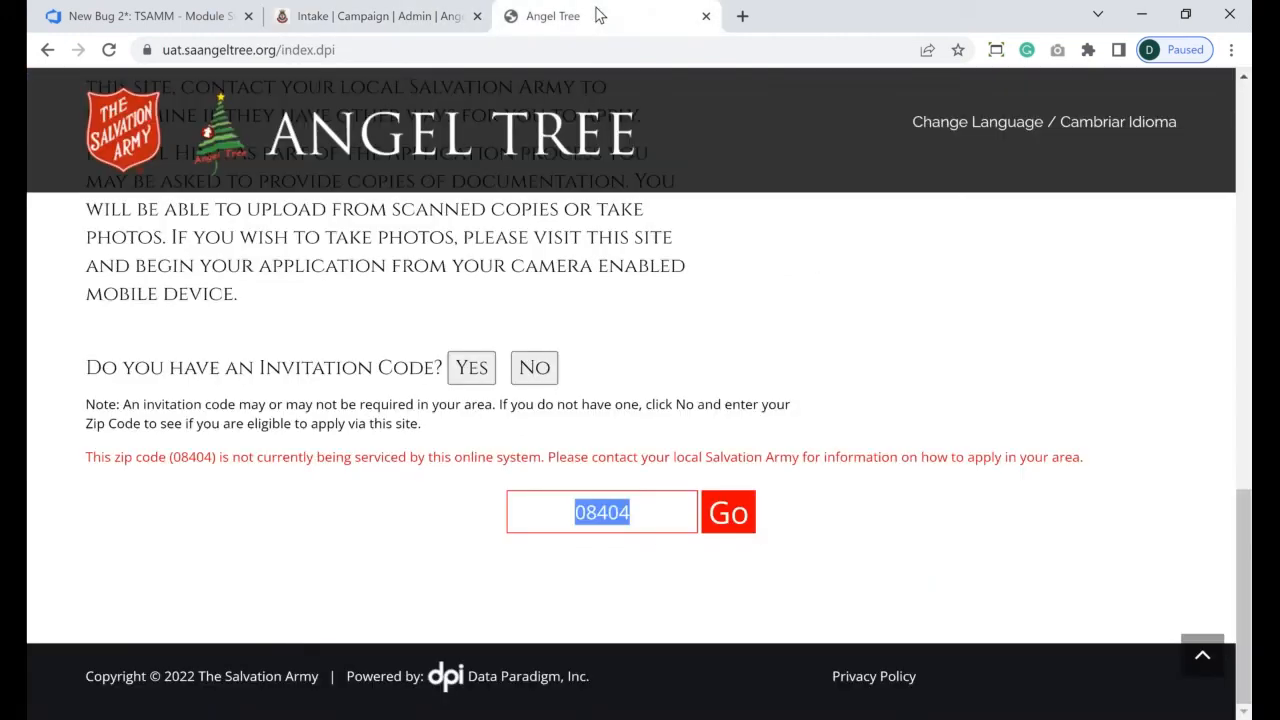
pyautogui.click(471, 367)
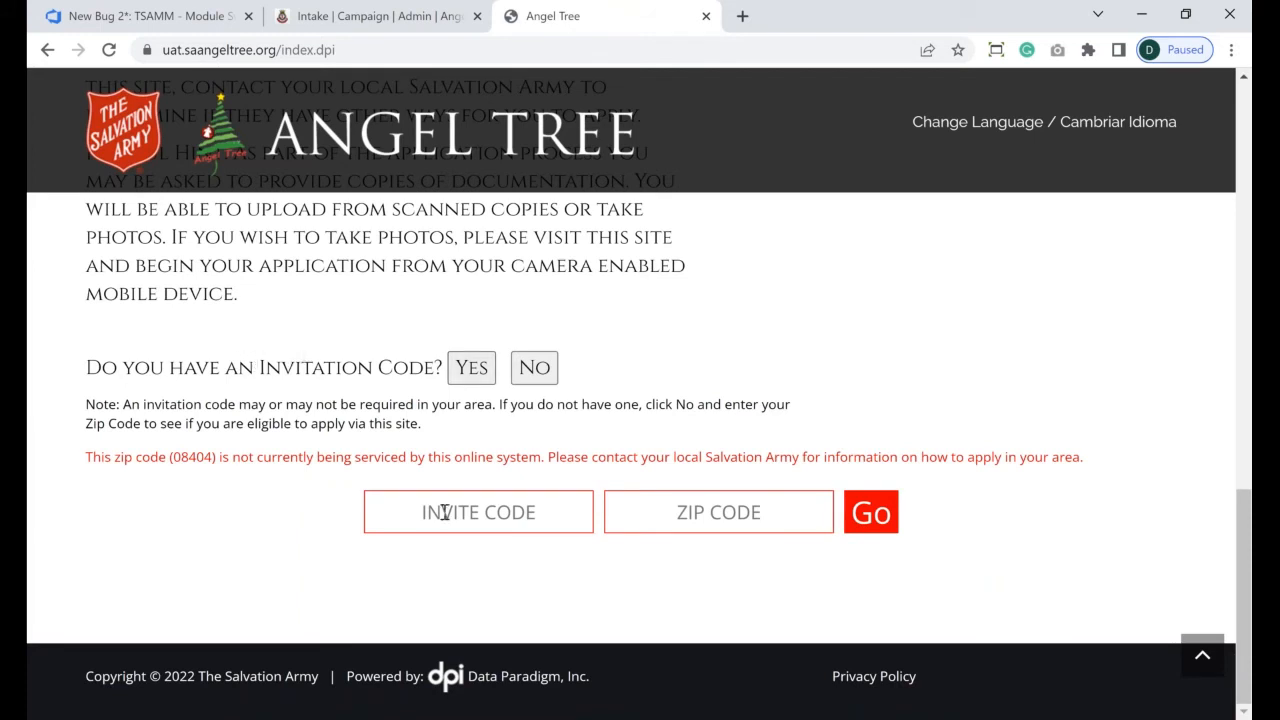
pyautogui.click(540, 368)
pyautogui.click(467, 370)
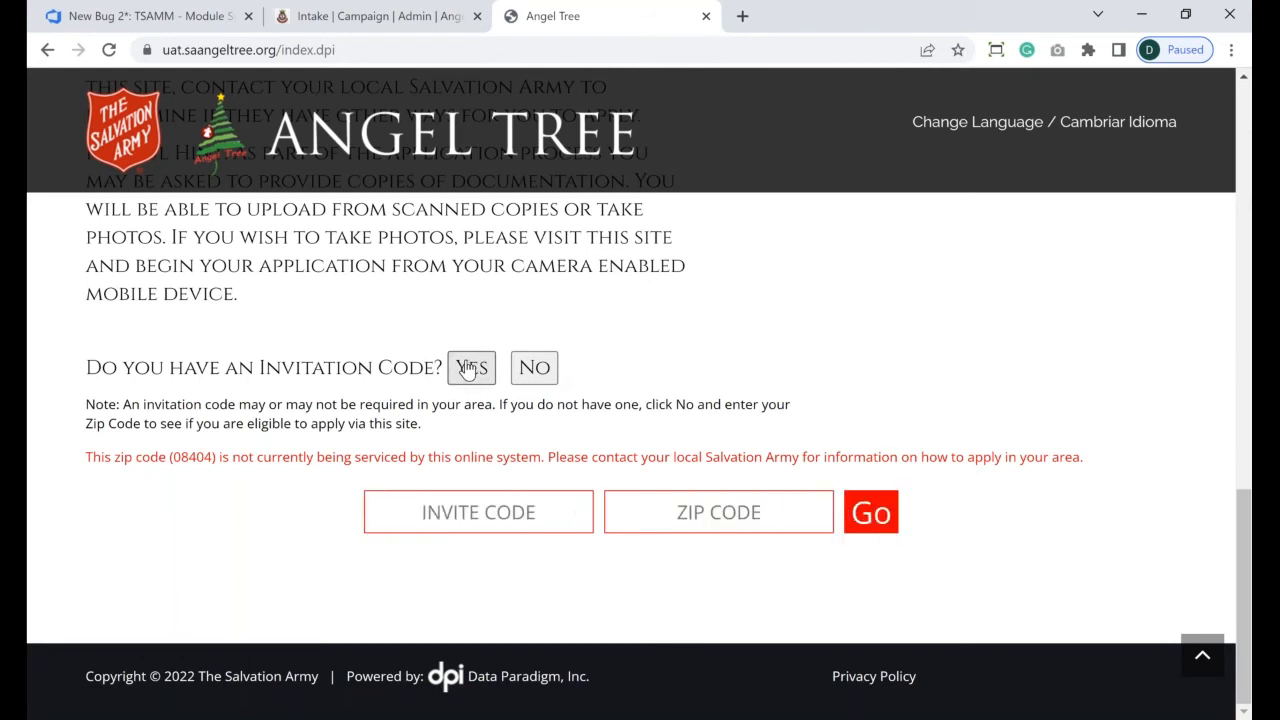
pyautogui.click(397, 18)
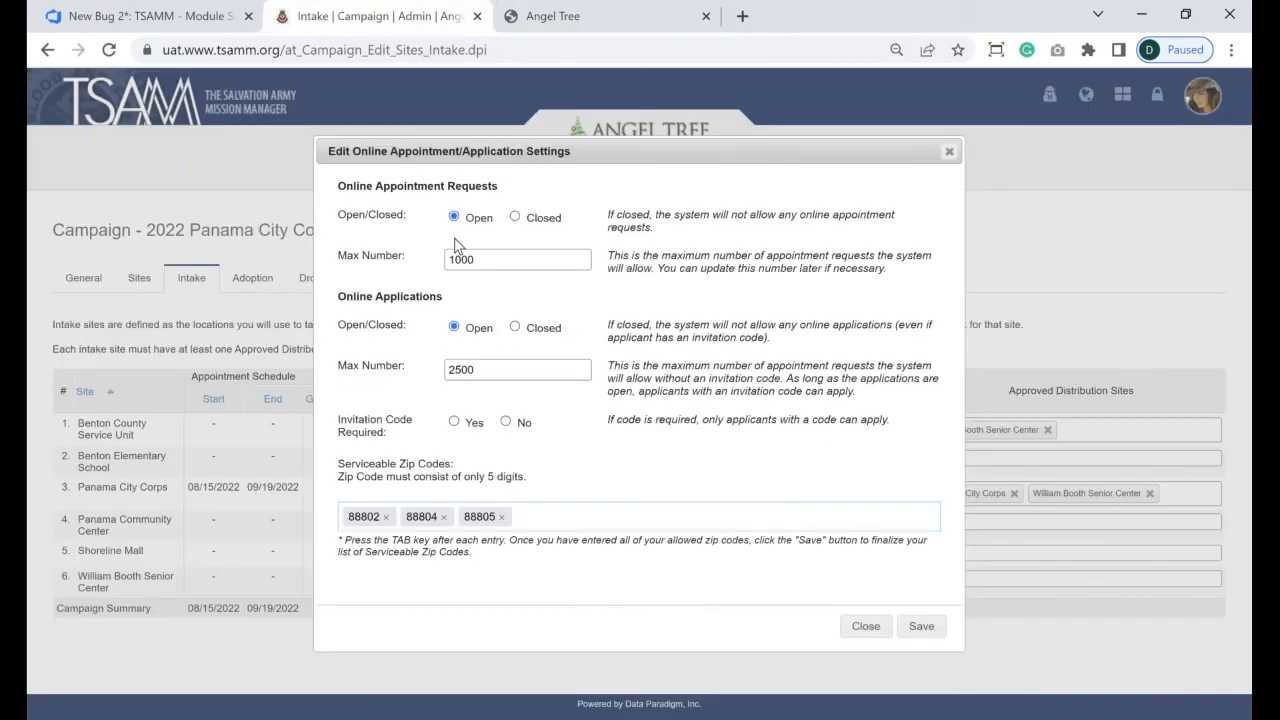
# - Toggle Invitation Code Required to No and back to Yes in the online settings
pyautogui.click(522, 516)
pyautogui.click(506, 422)
pyautogui.click(455, 422)
pyautogui.click(602, 10)
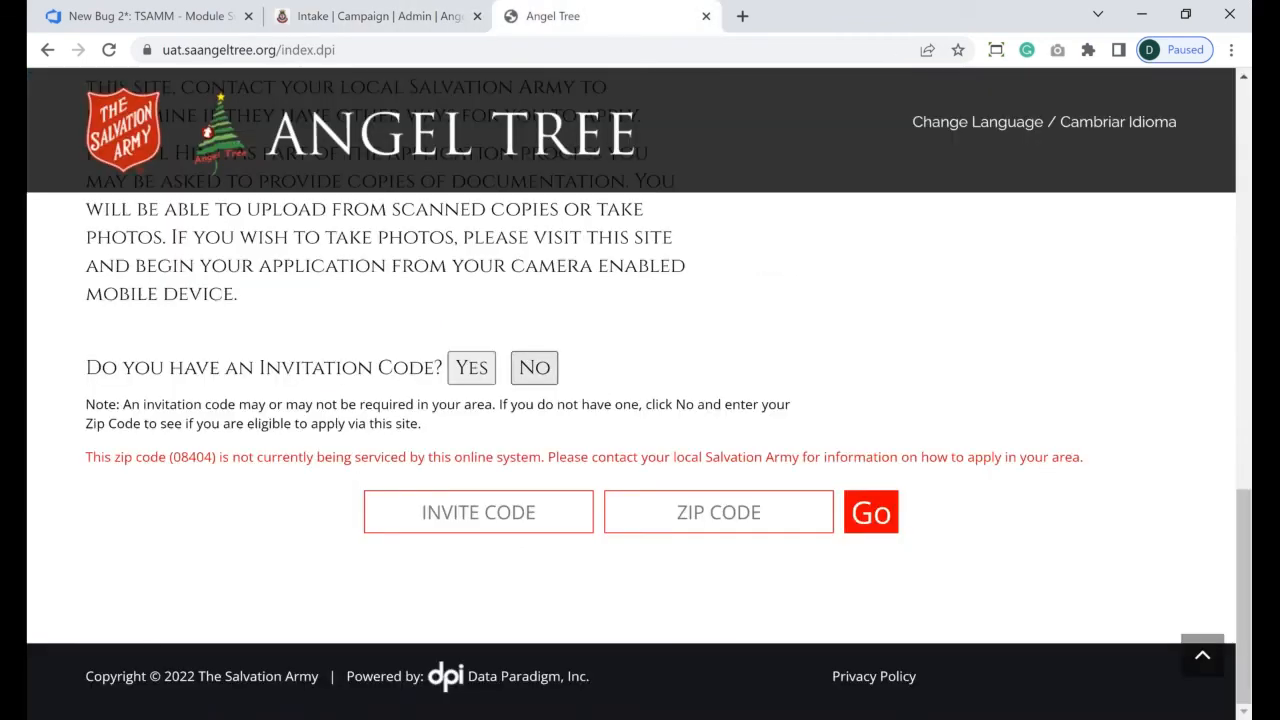
pyautogui.click(534, 367)
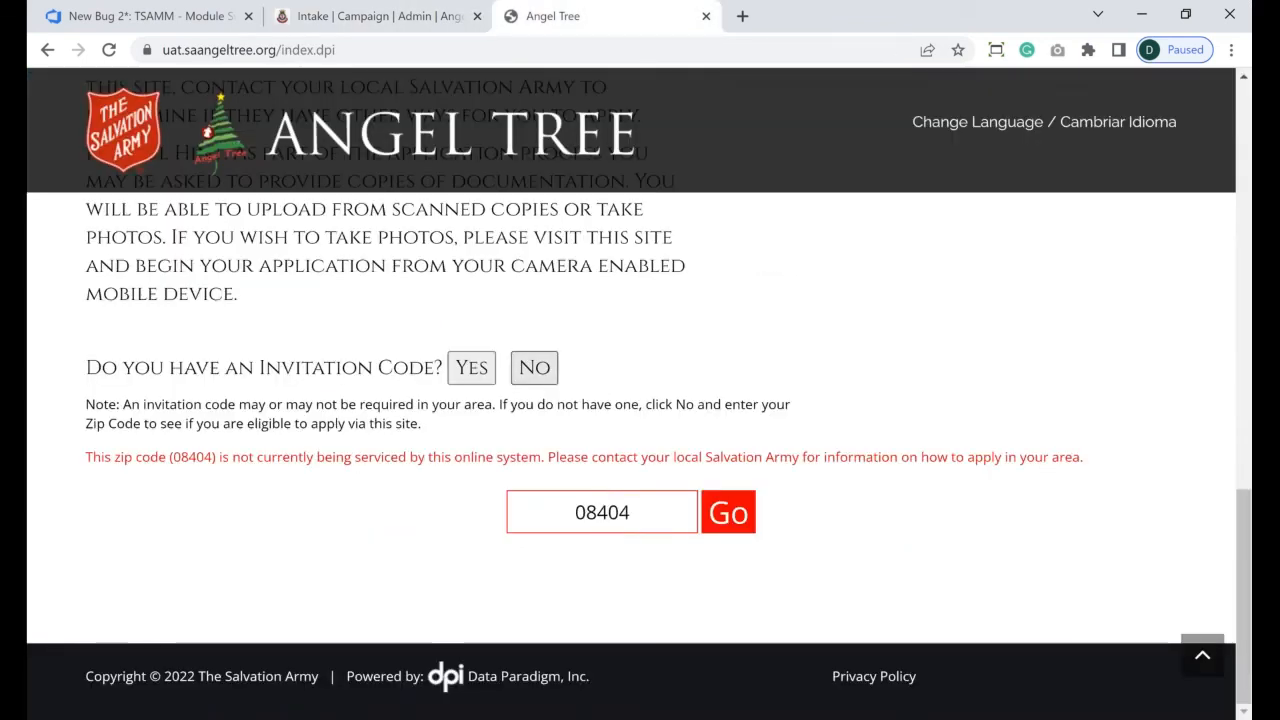
pyautogui.doubleClick(635, 507)
pyautogui.click(635, 507)
pyautogui.press('BackSpace')
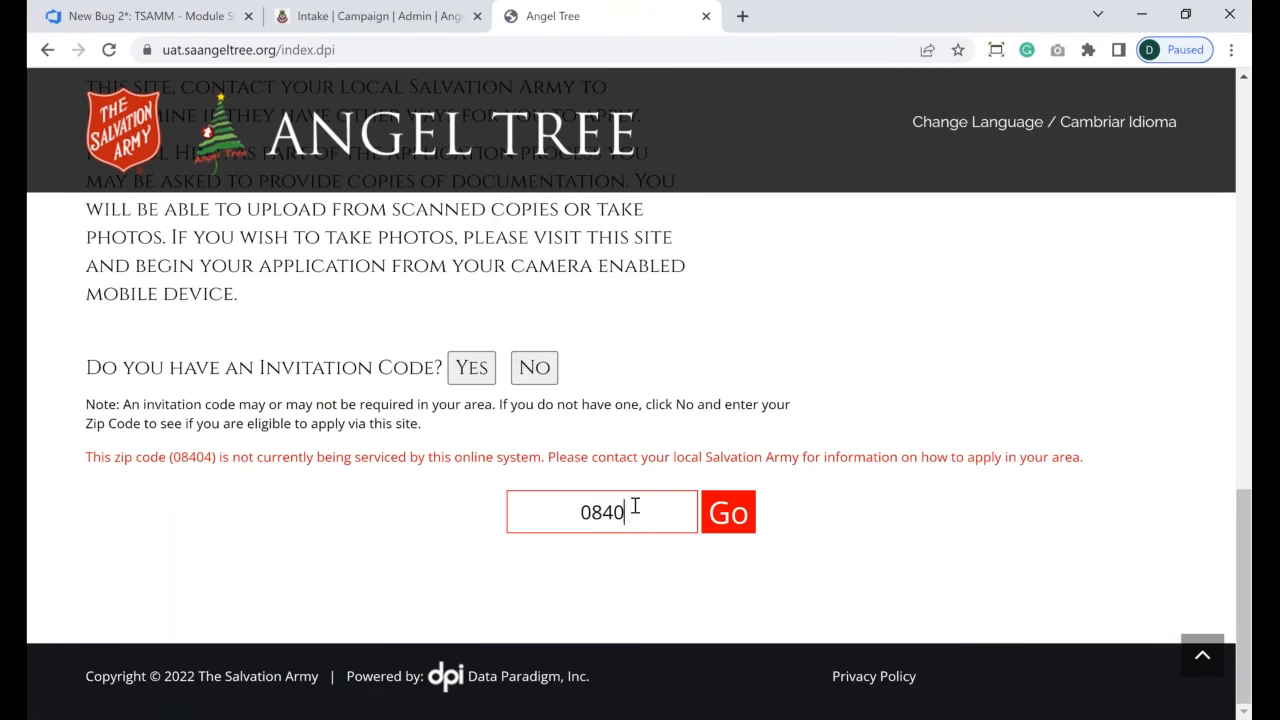
pyautogui.press('BackSpace')
pyautogui.press('BackSpace')
pyautogui.press('BackSpace')
pyautogui.press('BackSpace')
pyautogui.write('88804')
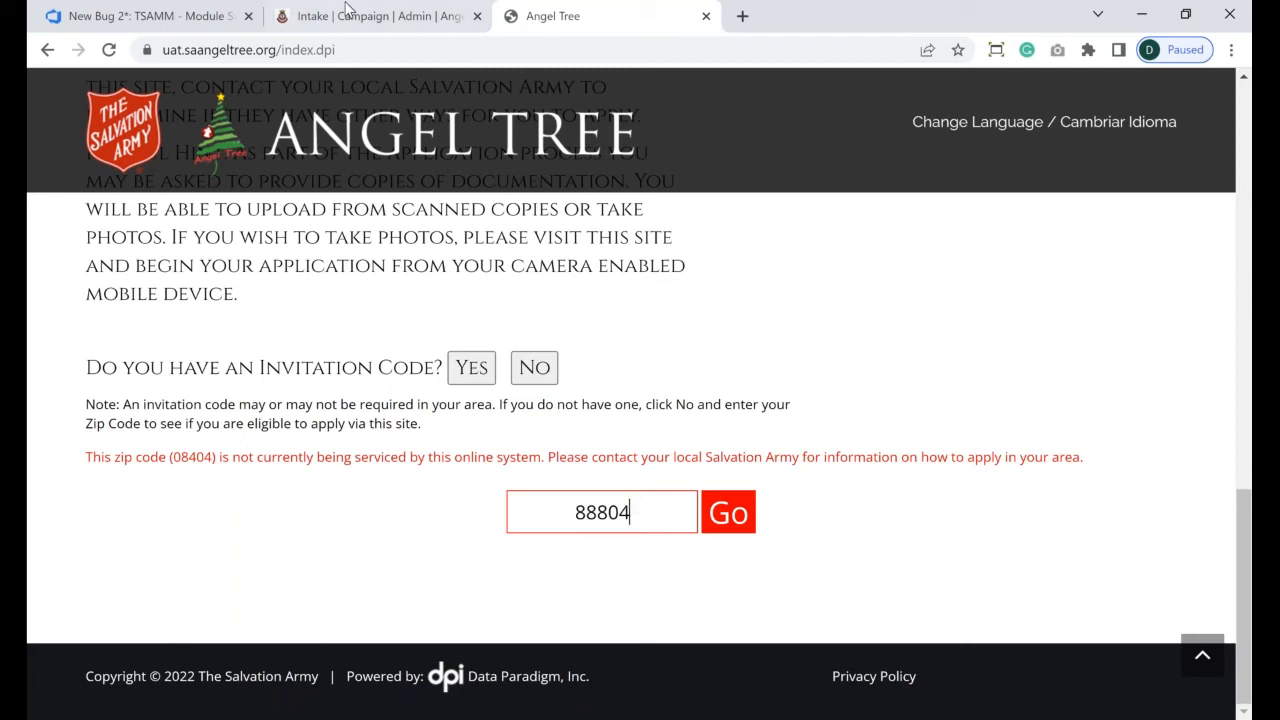
pyautogui.click(347, 14)
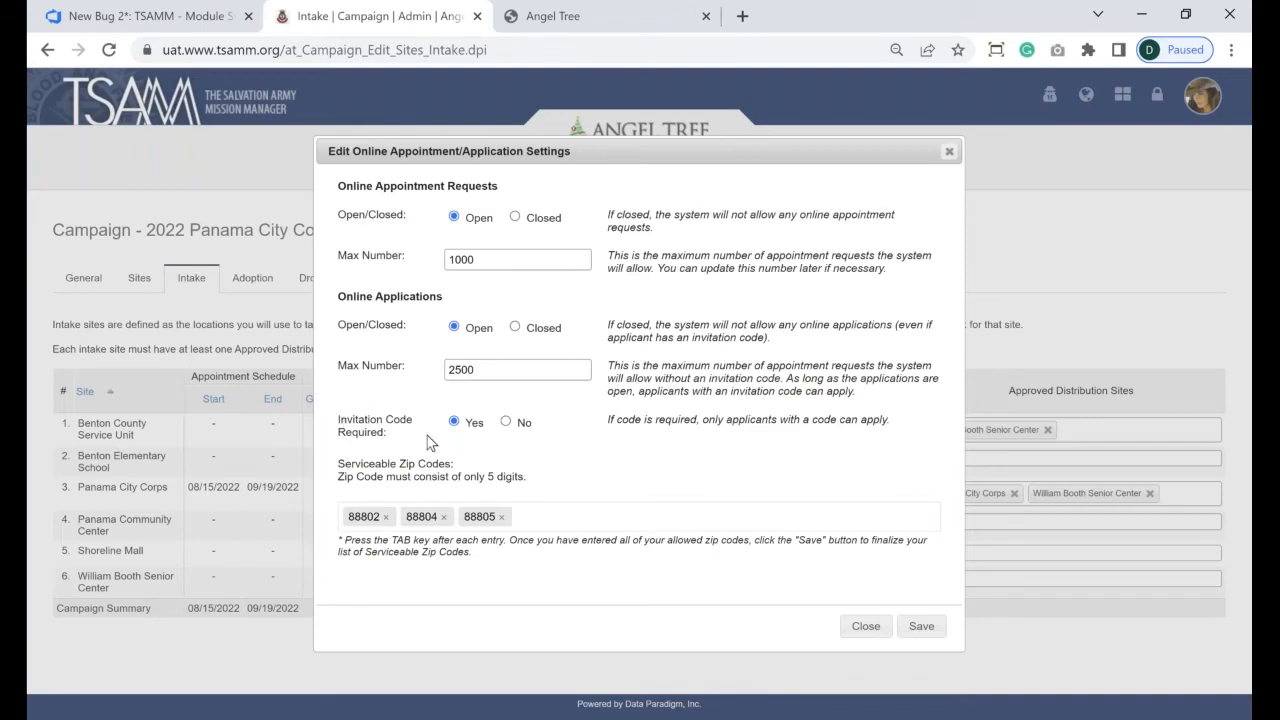
# - Save the online settings and log in as the Panama City Corps officer account
pyautogui.click(924, 622)
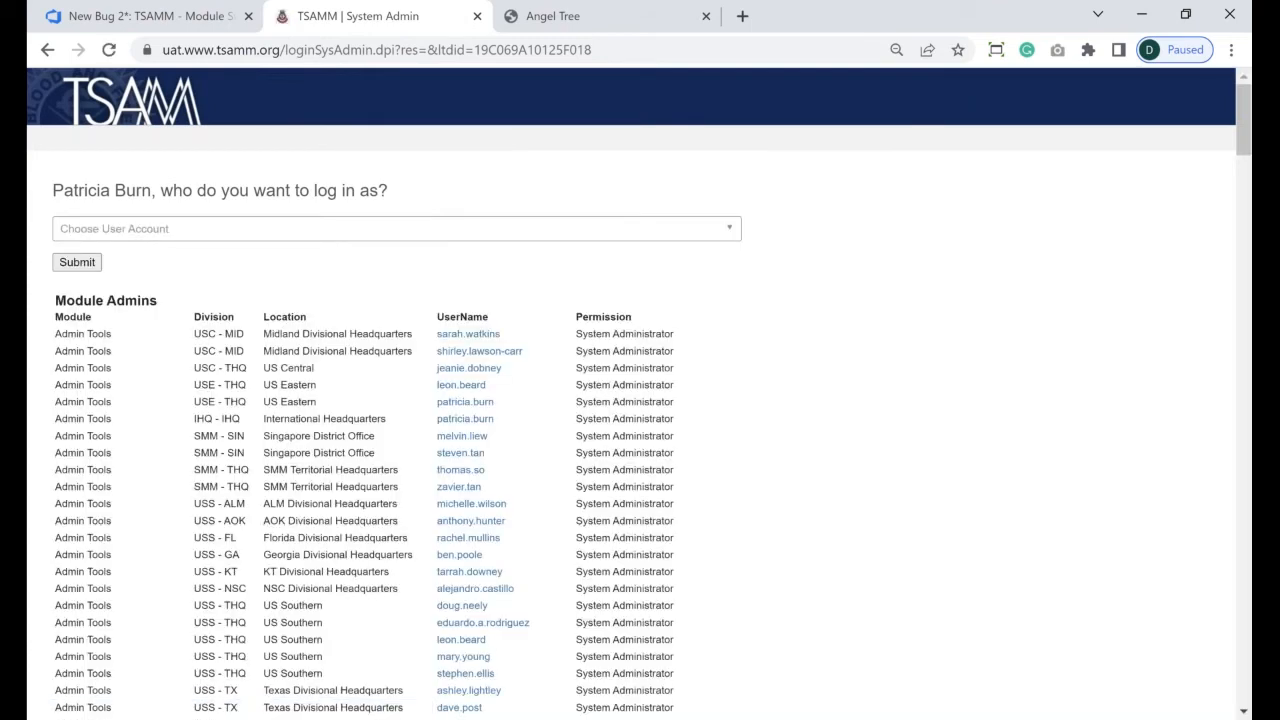
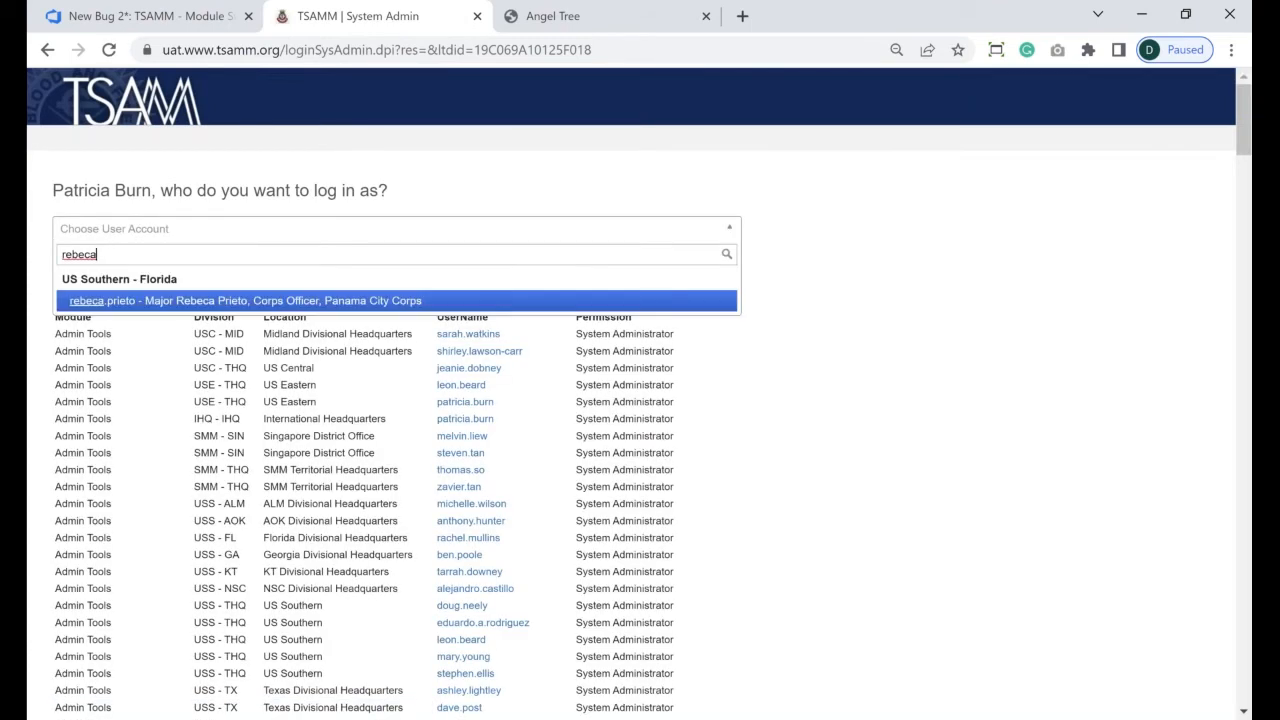
pyautogui.press('Return')
pyautogui.click(75, 263)
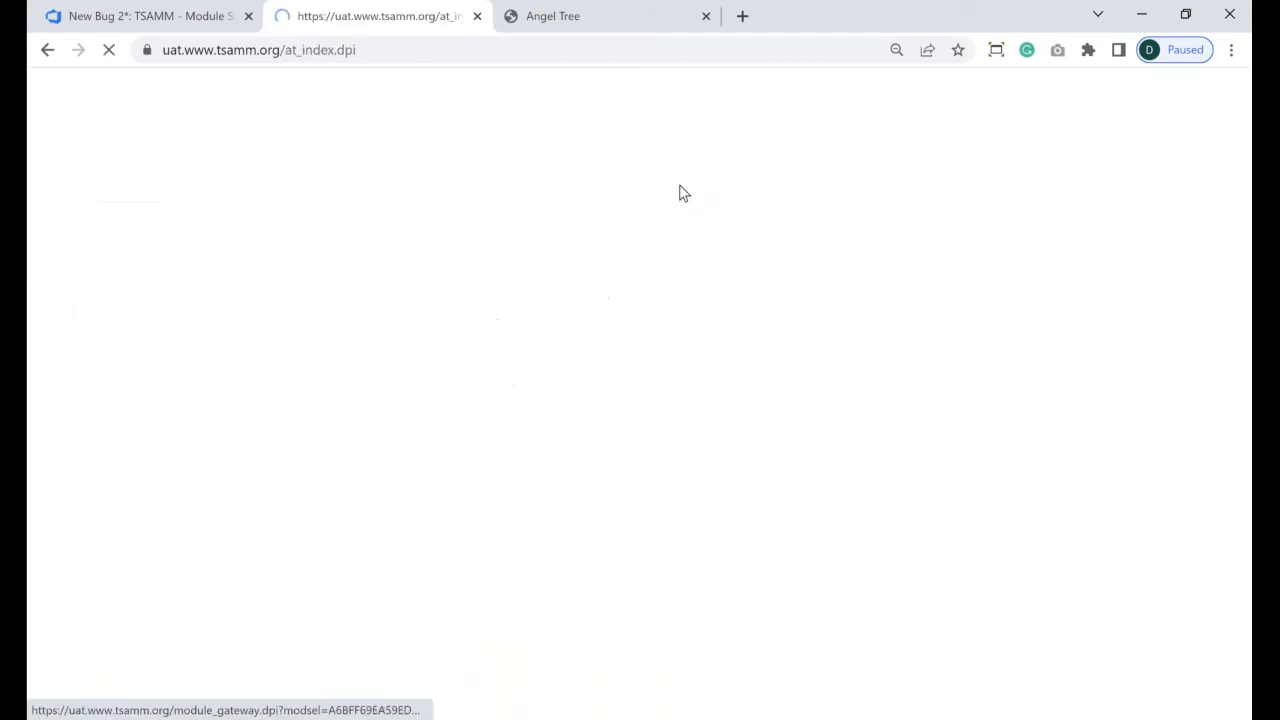
pyautogui.moveTo(680, 186)
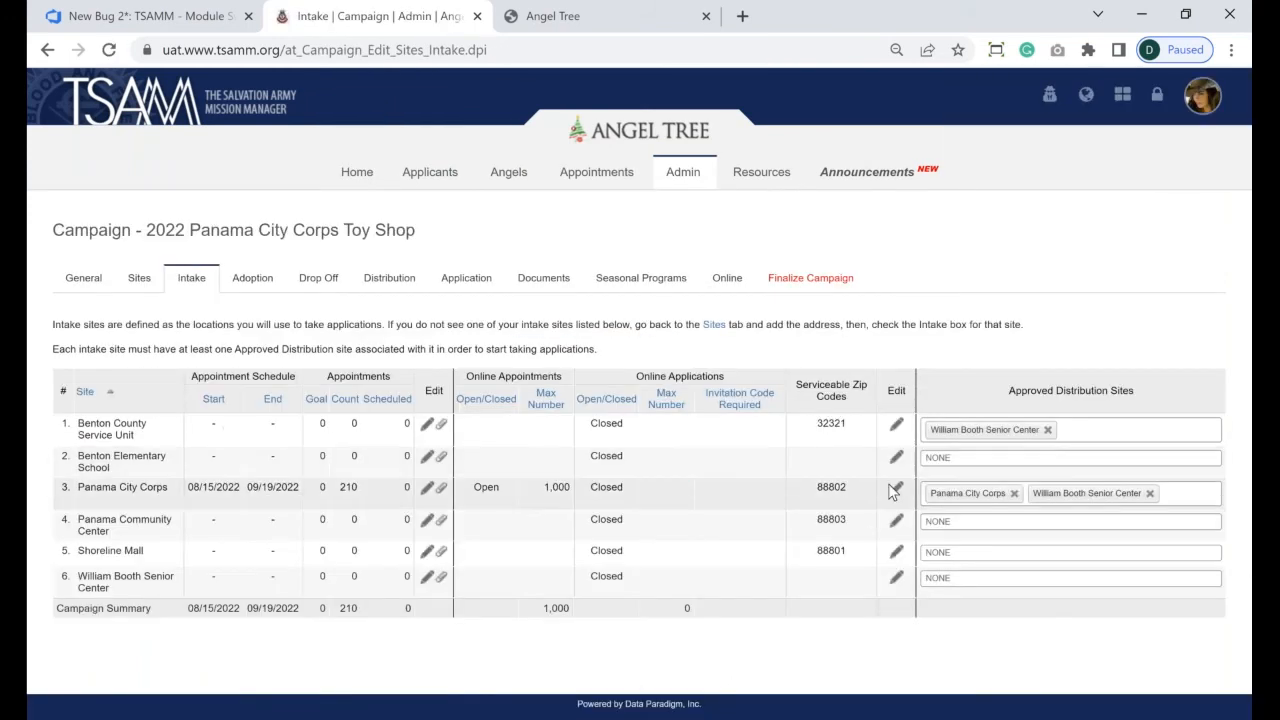
# - Set Panama City Corps' online applications maximum to 2500 with invitation code required, and save
pyautogui.click(897, 489)
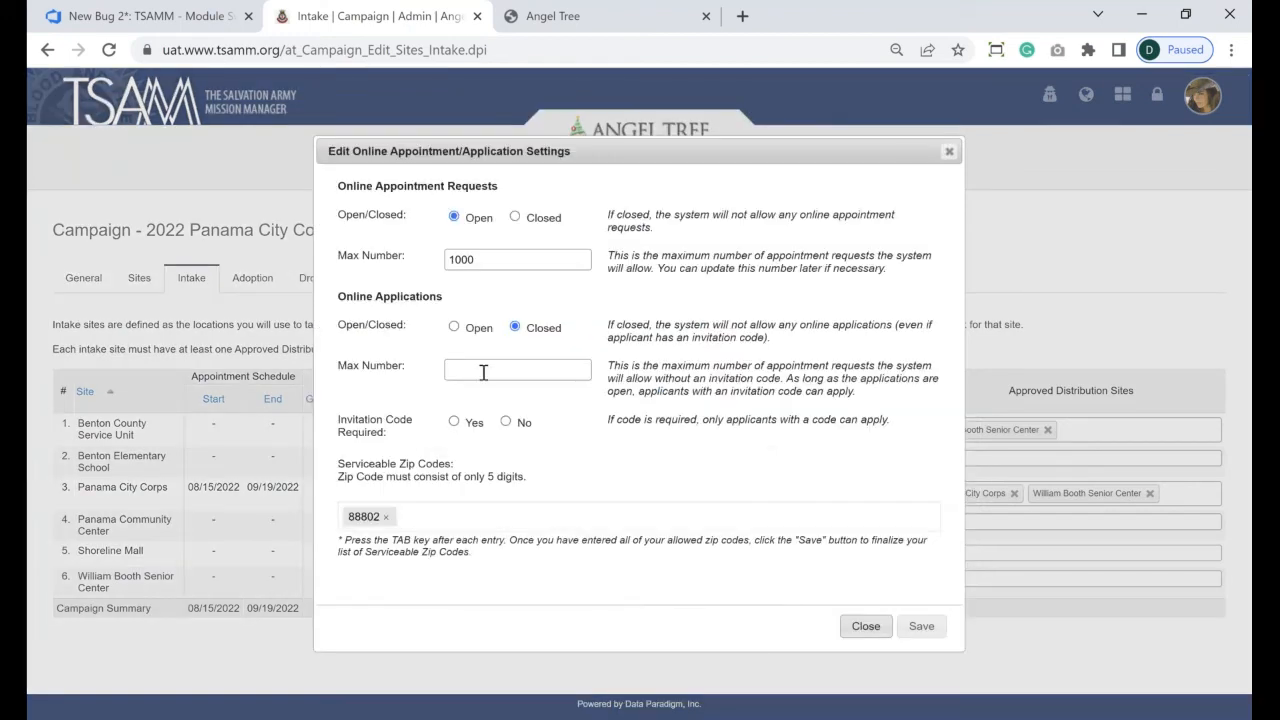
pyautogui.click(483, 371)
pyautogui.write('2500')
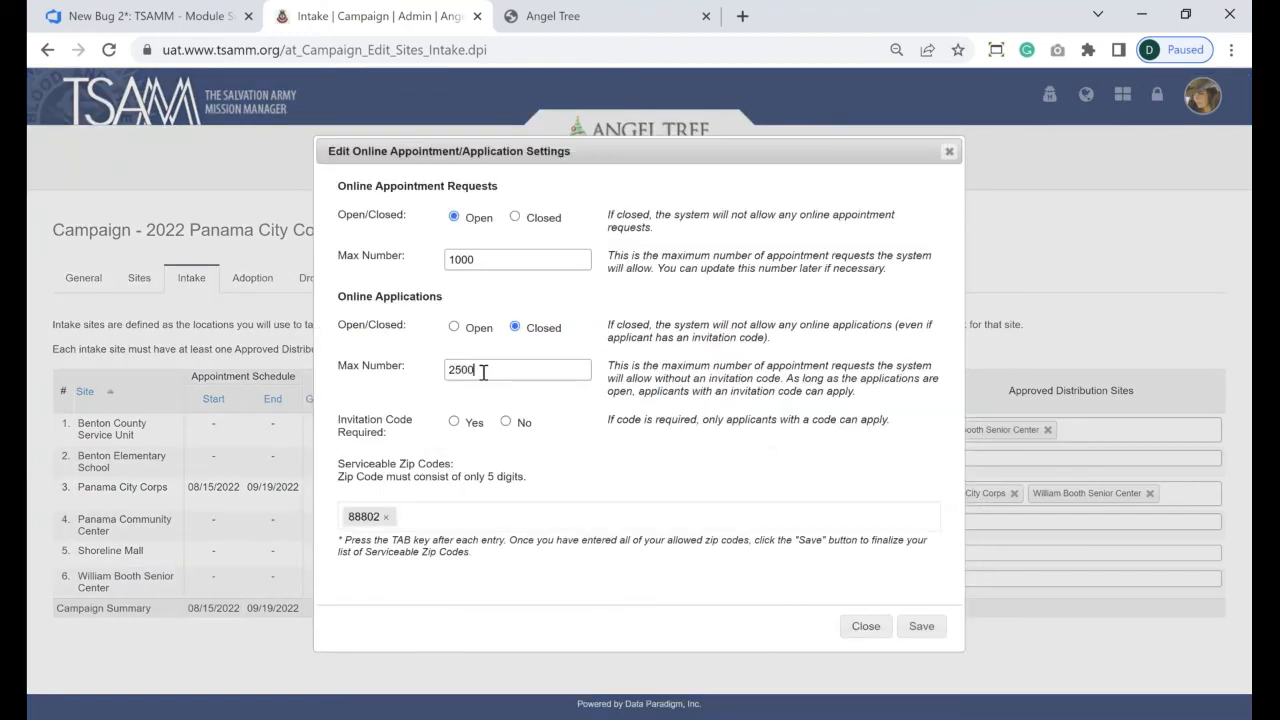
pyautogui.click(454, 422)
pyautogui.click(926, 627)
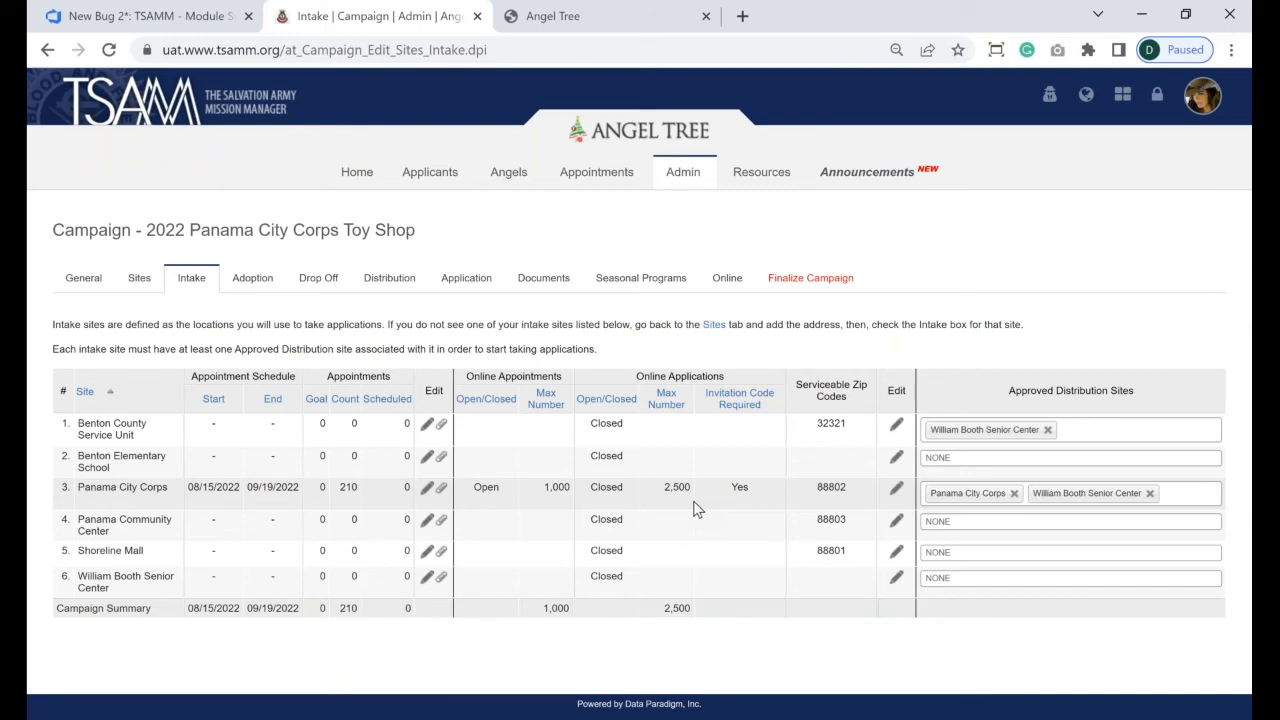
# - Go to Admin > Invitation Codes and start generating new codes
pyautogui.click(686, 178)
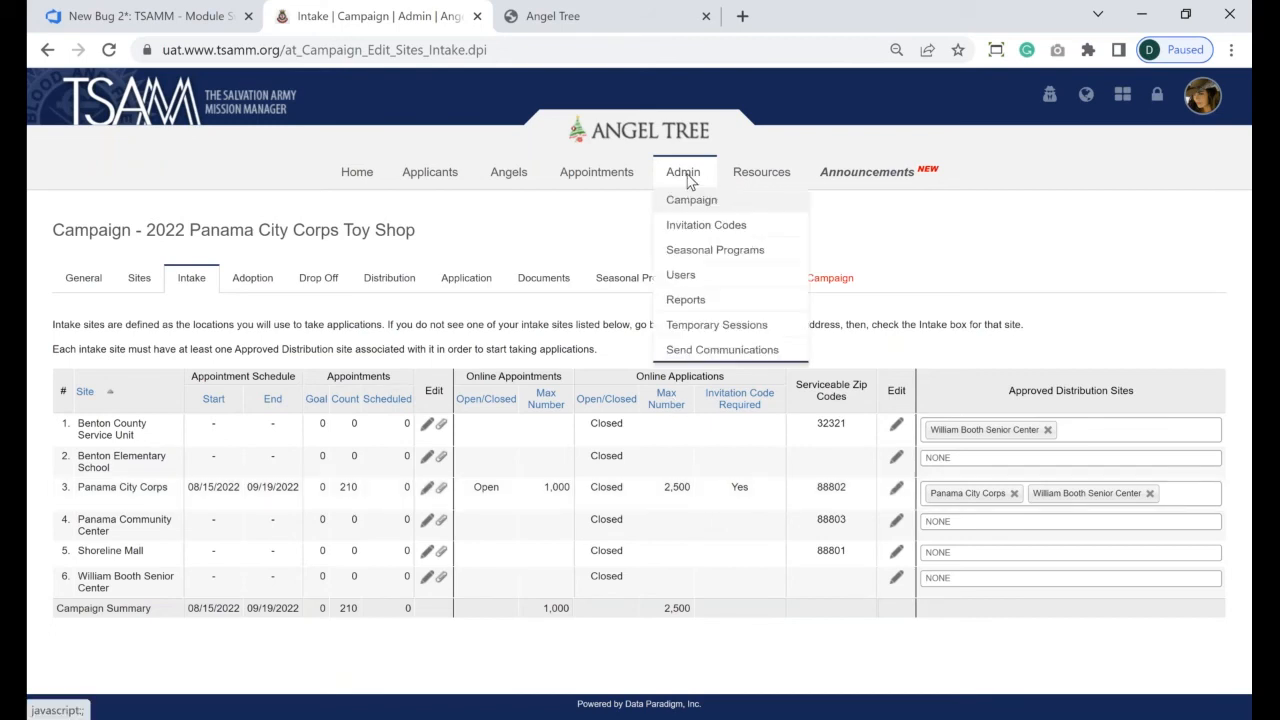
pyautogui.click(697, 228)
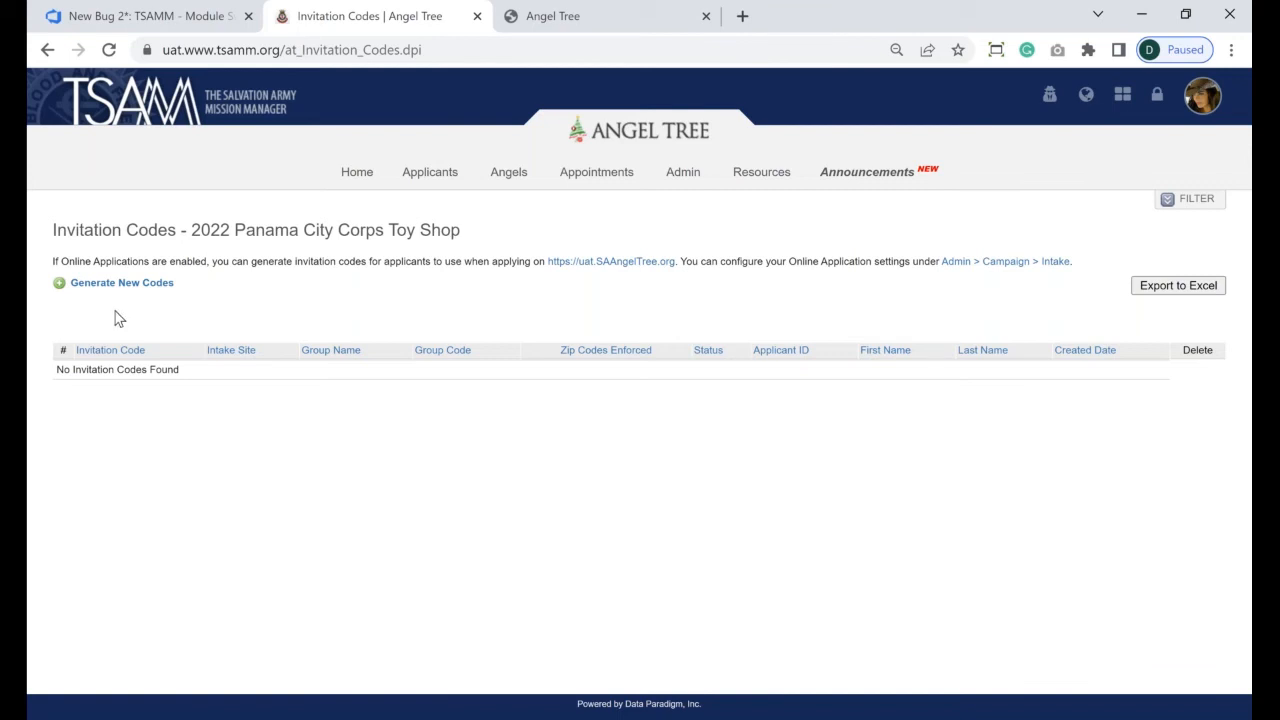
pyautogui.click(126, 283)
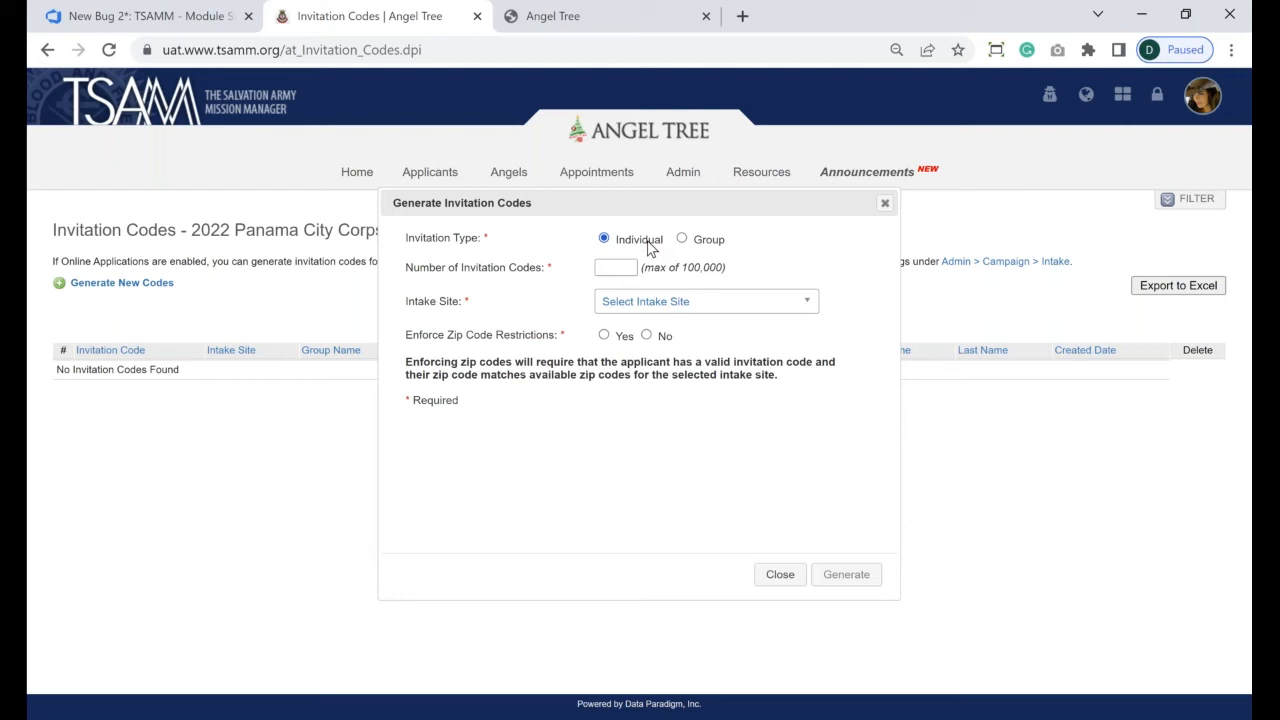
# - Generate 10 codes for the Panama City Corps intake site with zip restrictions set to No
pyautogui.write('10')
pyautogui.click(636, 305)
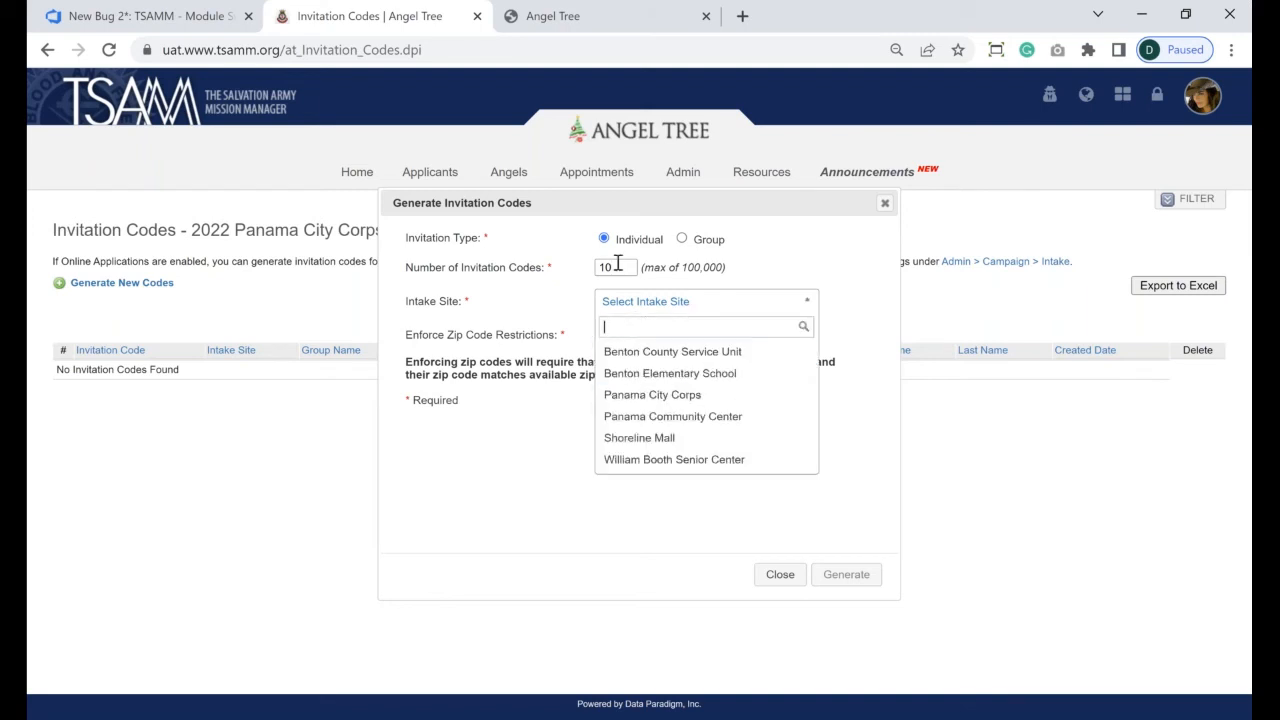
pyautogui.click(677, 394)
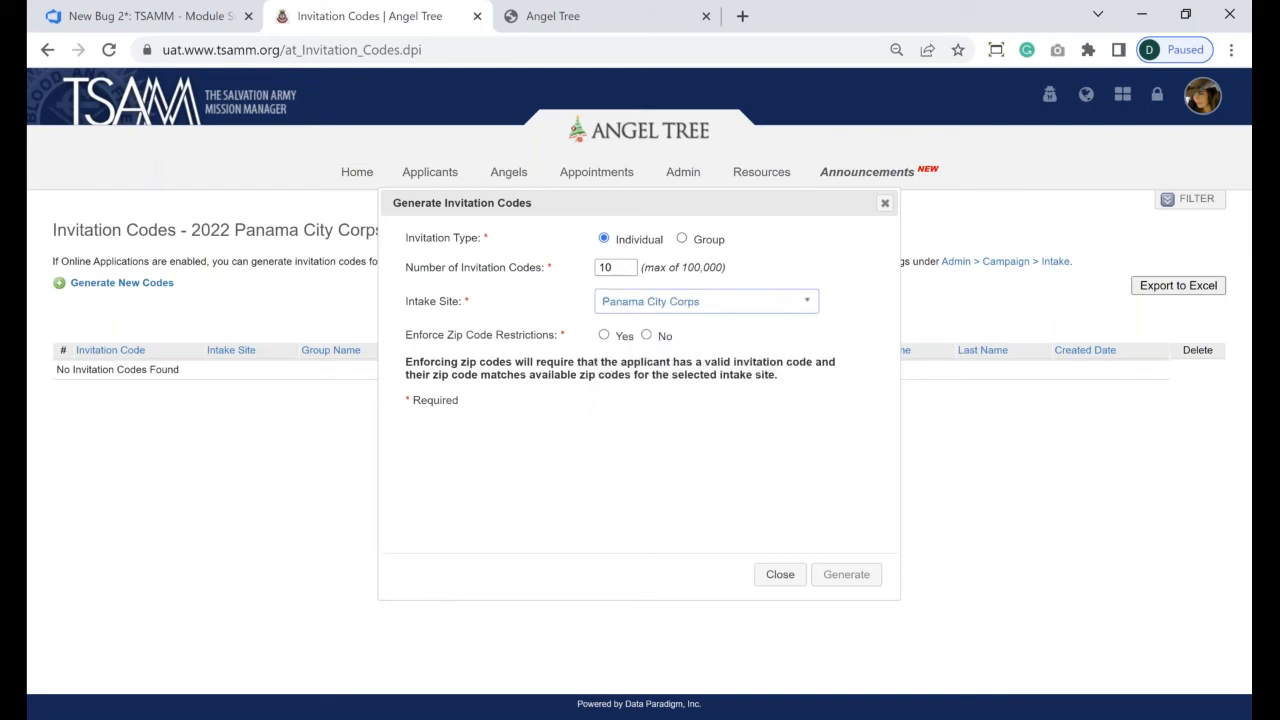
pyautogui.click(657, 301)
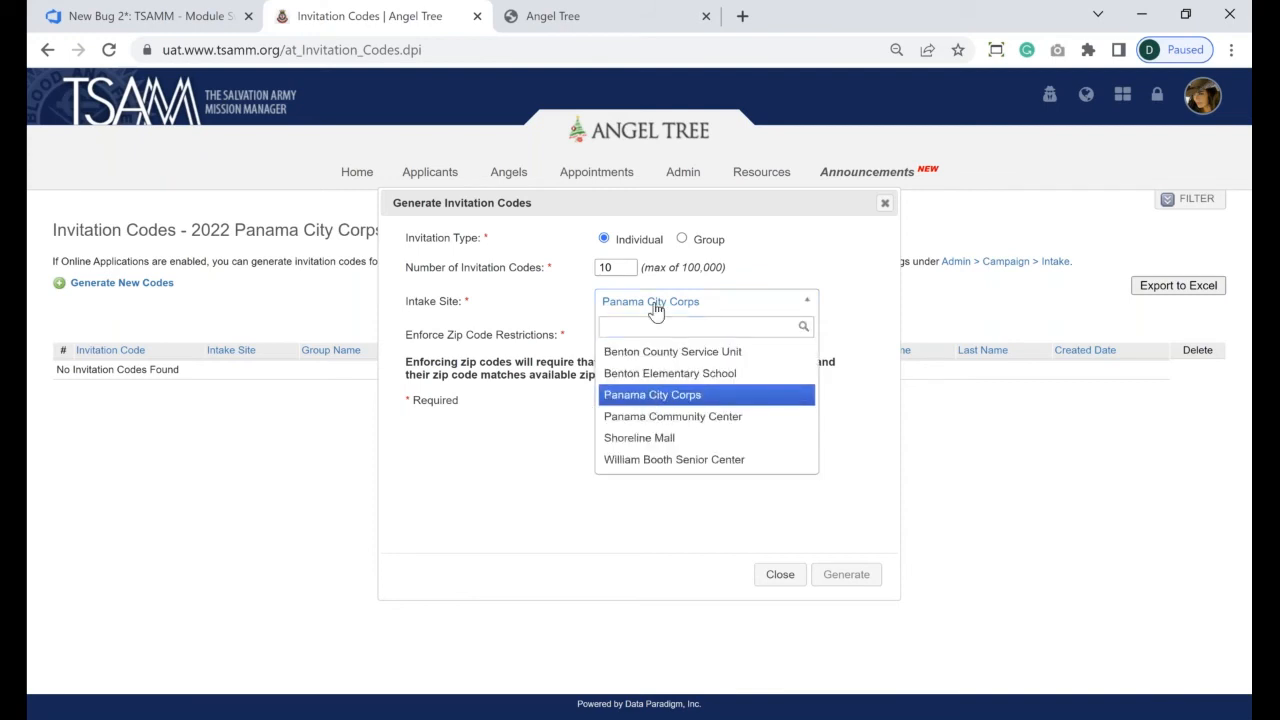
pyautogui.click(683, 396)
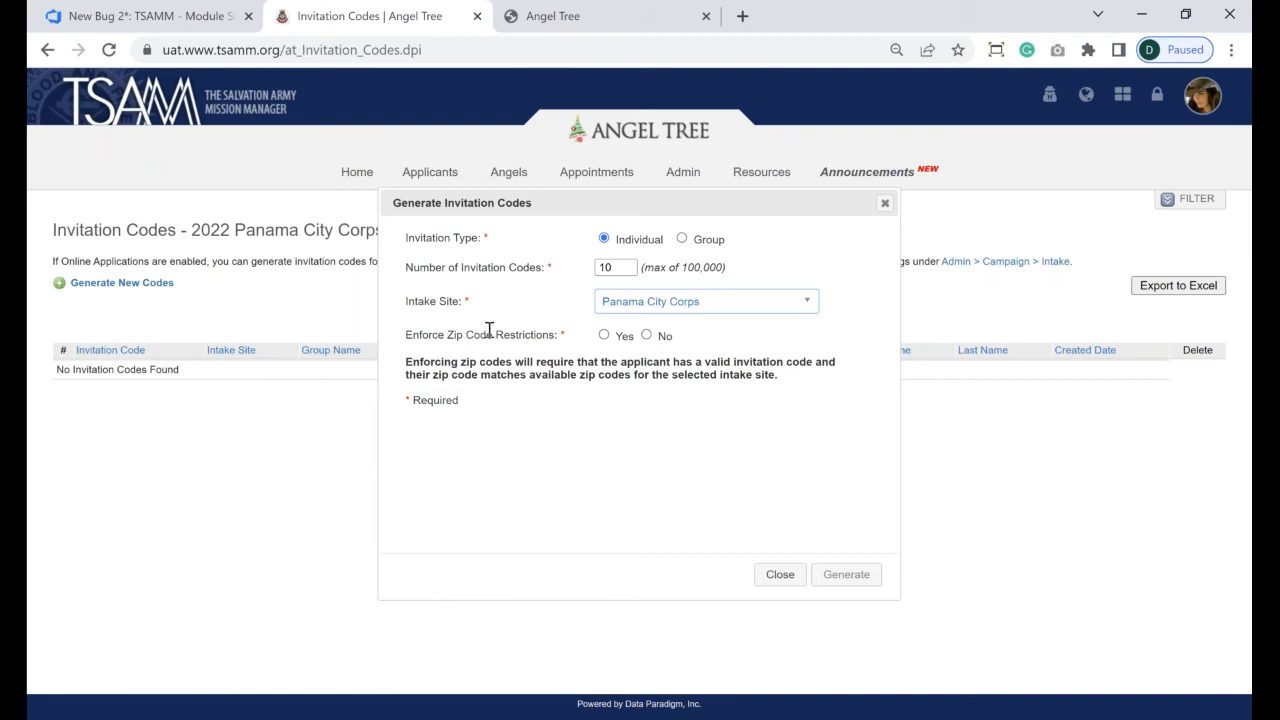
pyautogui.click(647, 335)
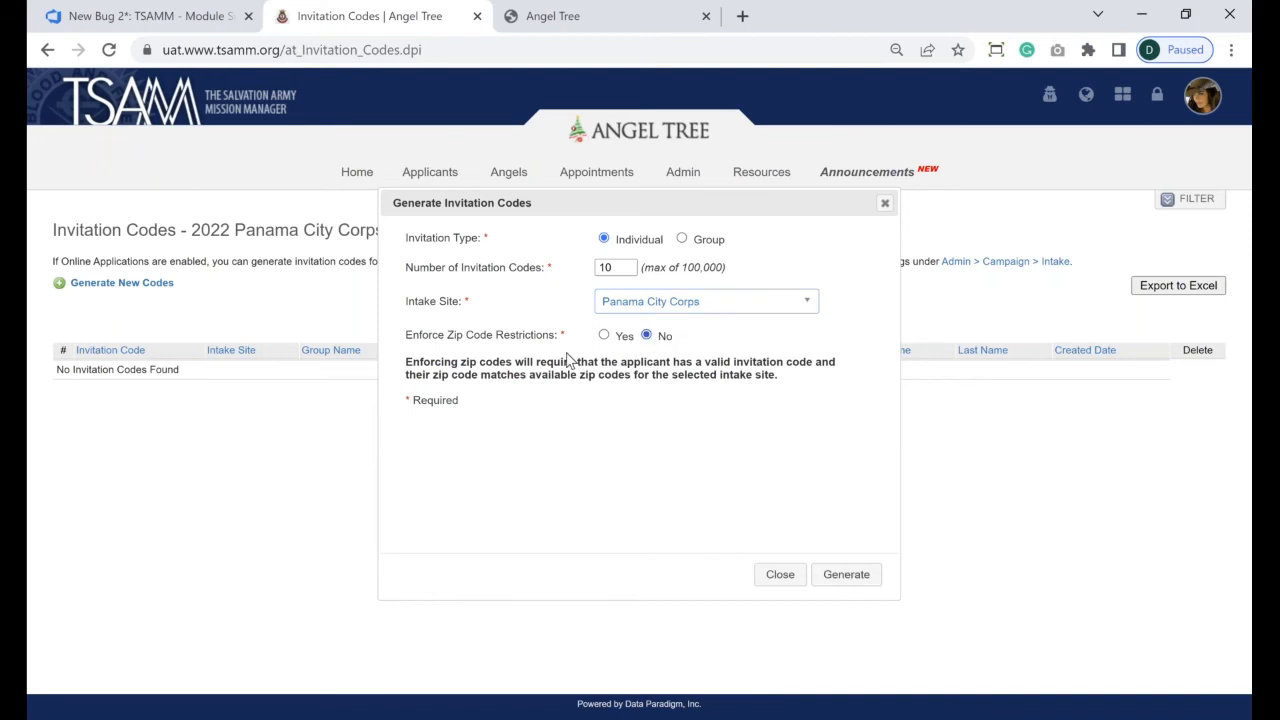
pyautogui.click(843, 573)
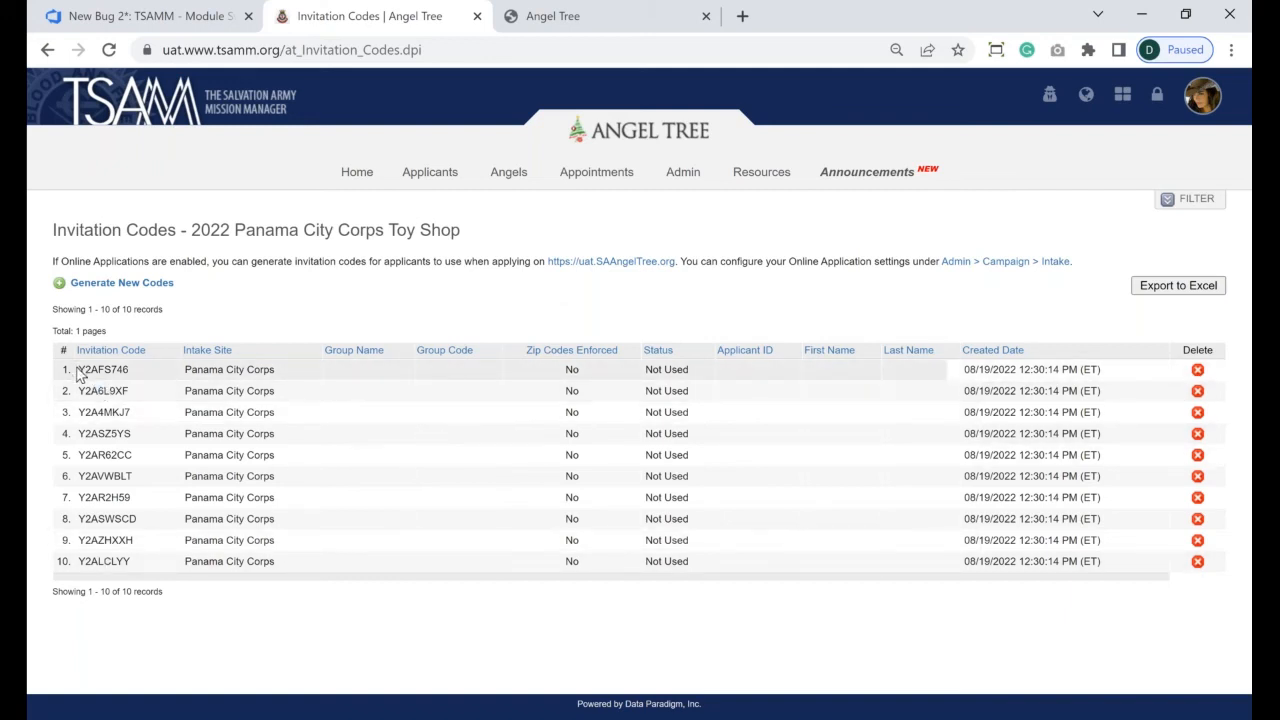
pyautogui.moveTo(78, 369); pyautogui.dragTo(130, 540)
pyautogui.click(133, 541)
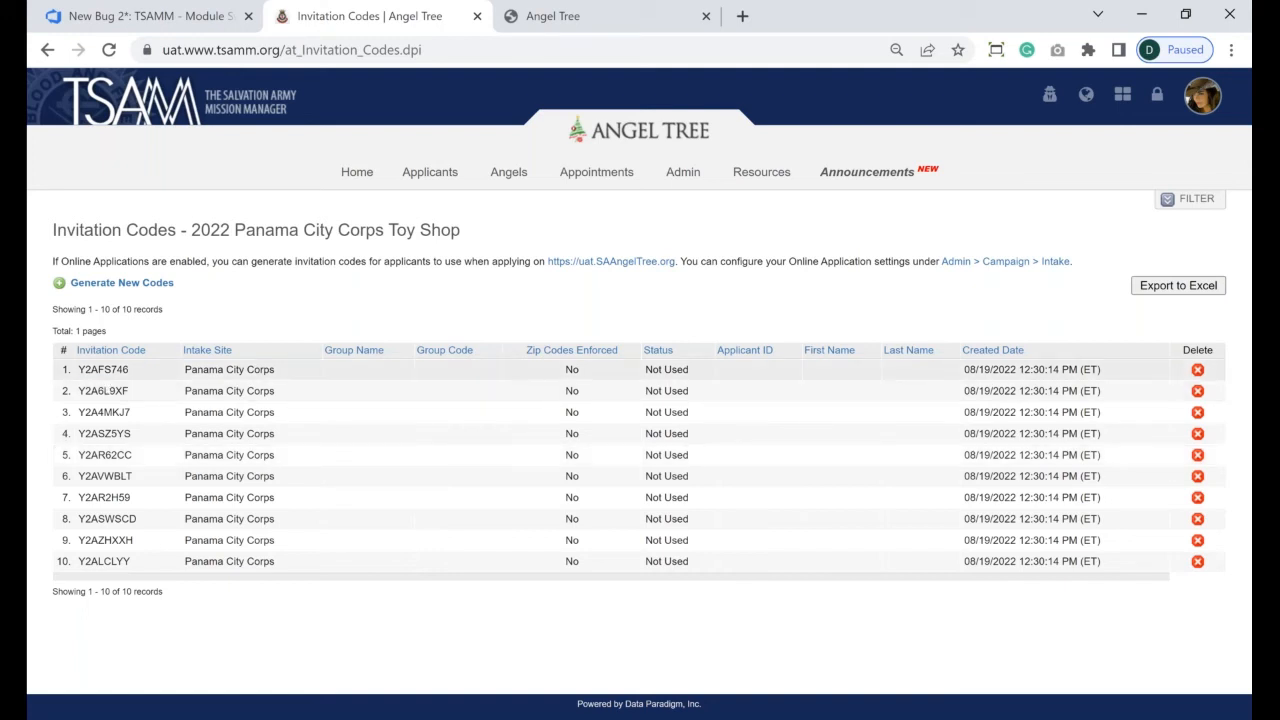
pyautogui.doubleClick(103, 369)
pyautogui.hotkey('ctrl', 'c')
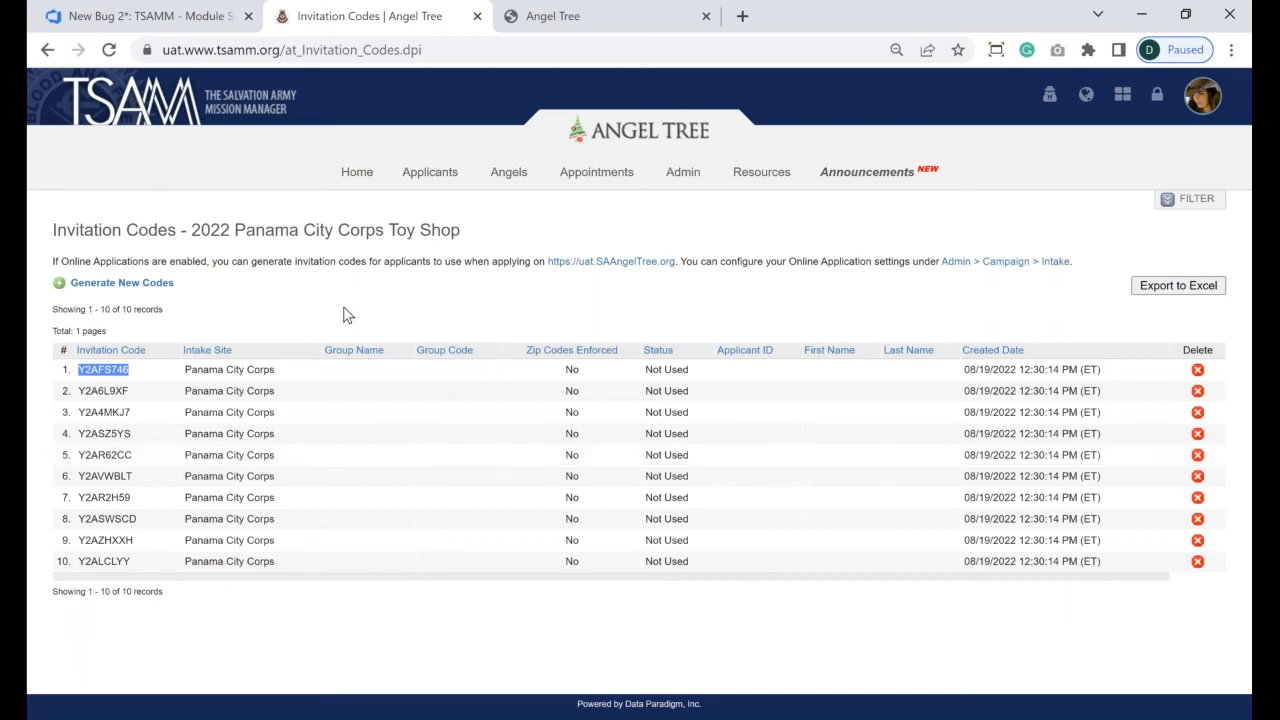
pyautogui.click(555, 12)
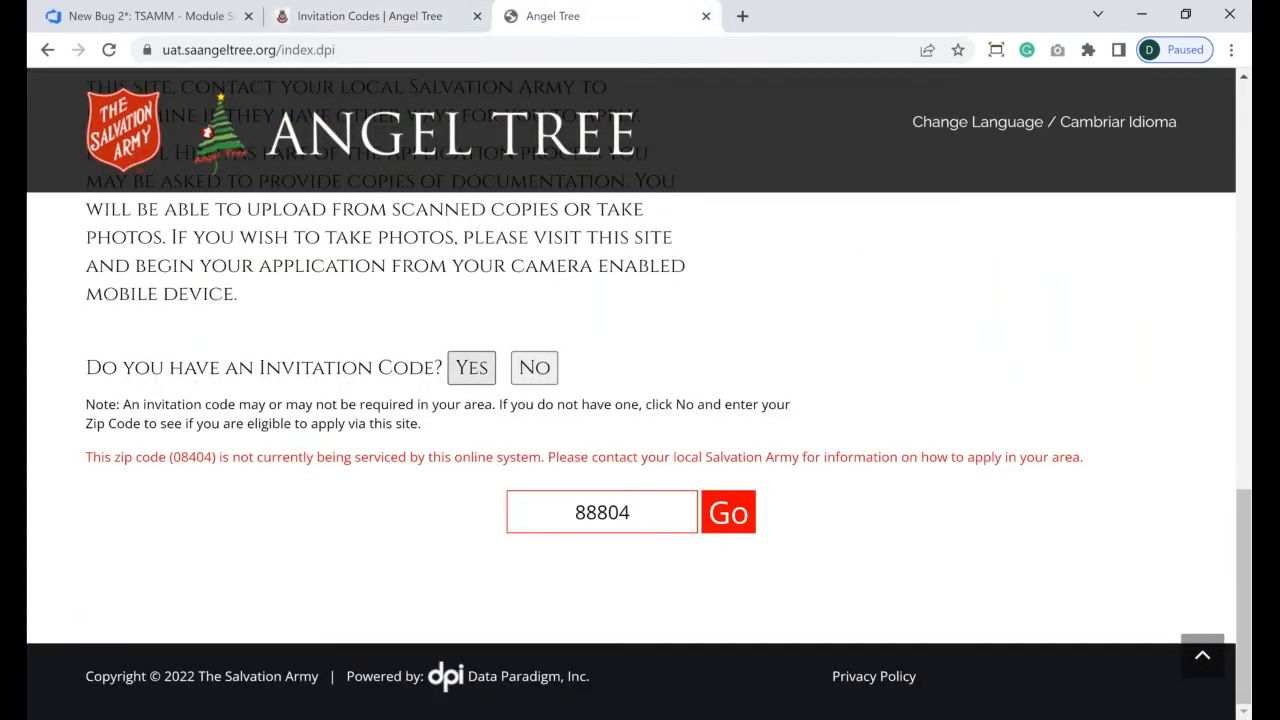
pyautogui.click(472, 368)
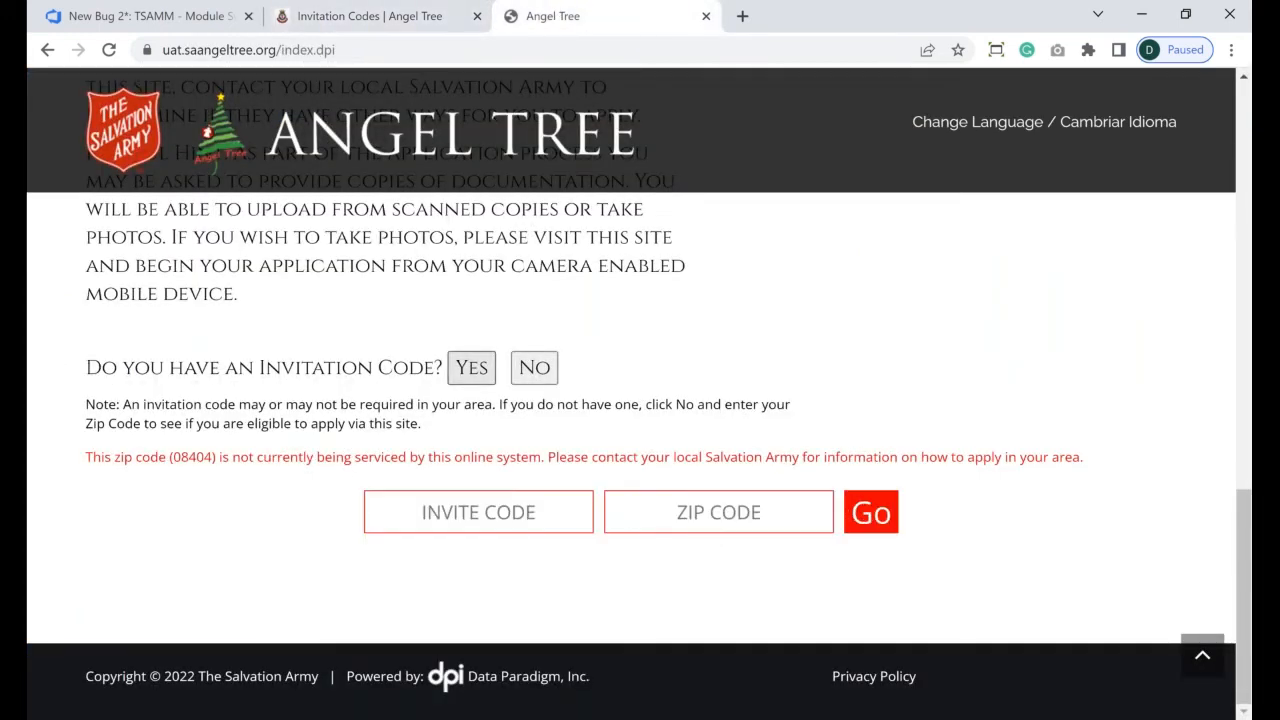
pyautogui.click(513, 507)
pyautogui.hotkey('ctrl', 'shift', 'Tab')
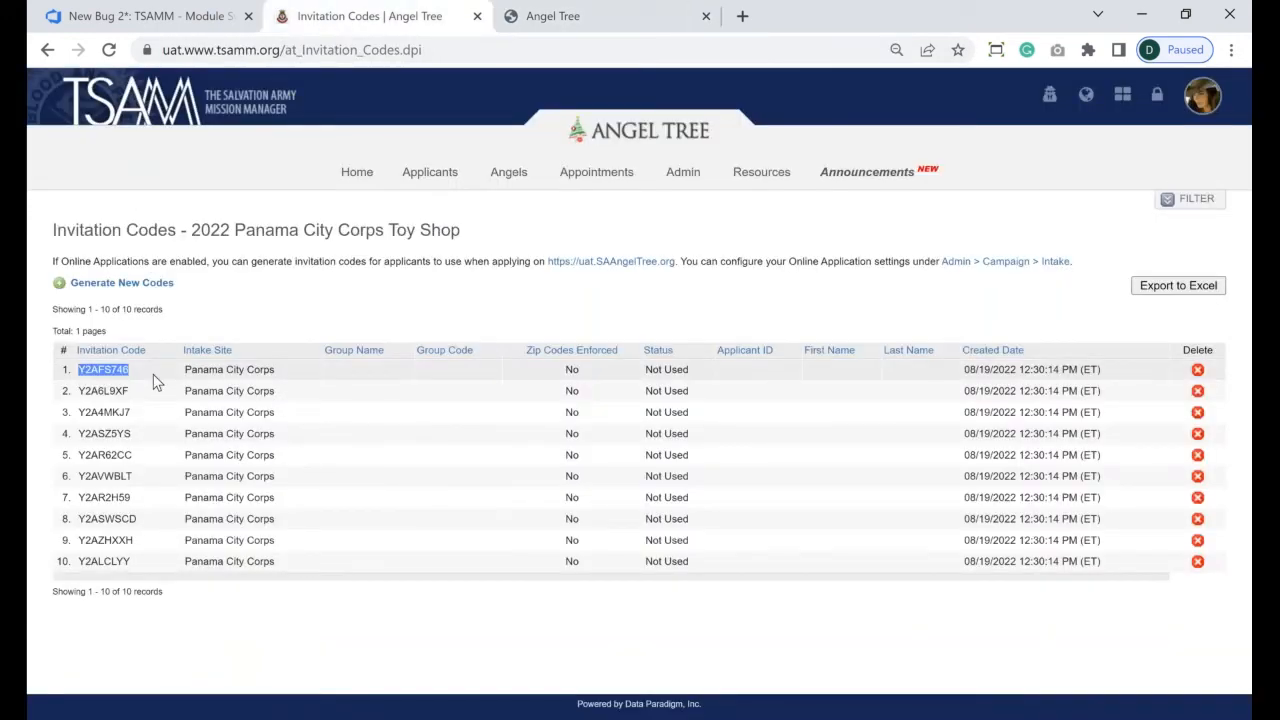
pyautogui.click(574, 18)
pyautogui.hotkey('ctrl', 'v')
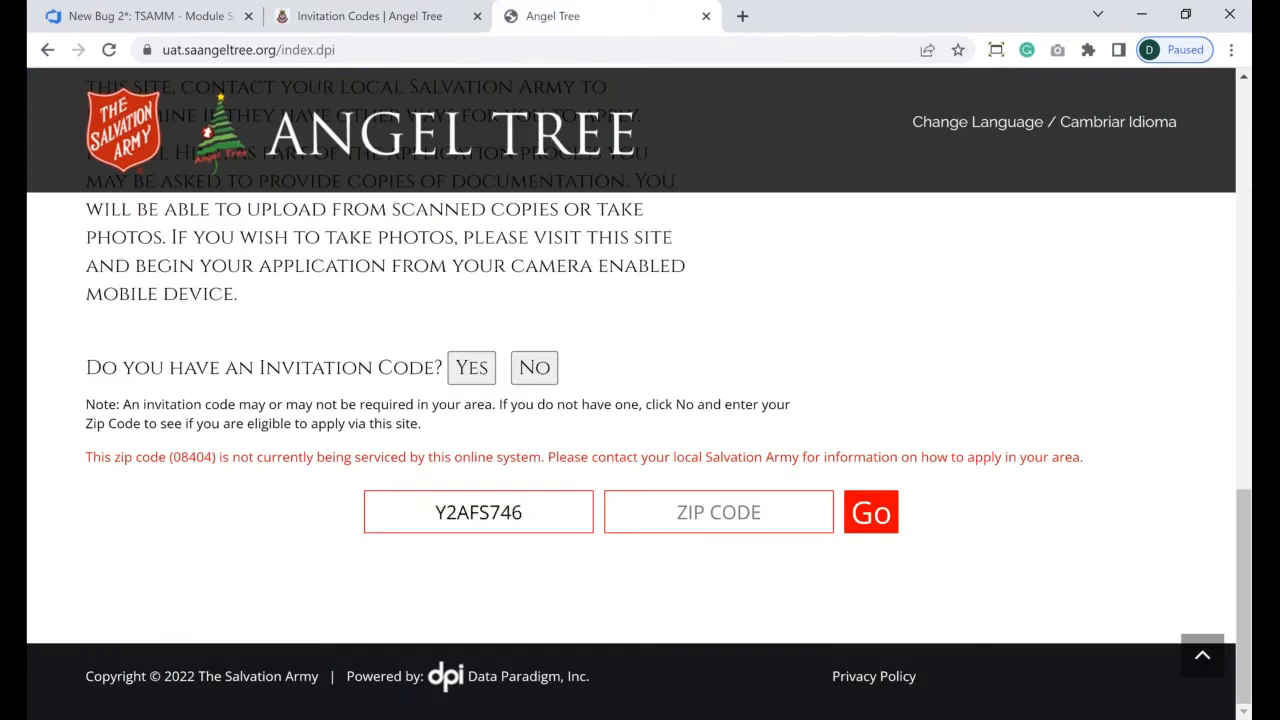
# - Enter zip code 08580, then return to the TSAMM invitation code list
pyautogui.click(745, 502)
pyautogui.write('08580')
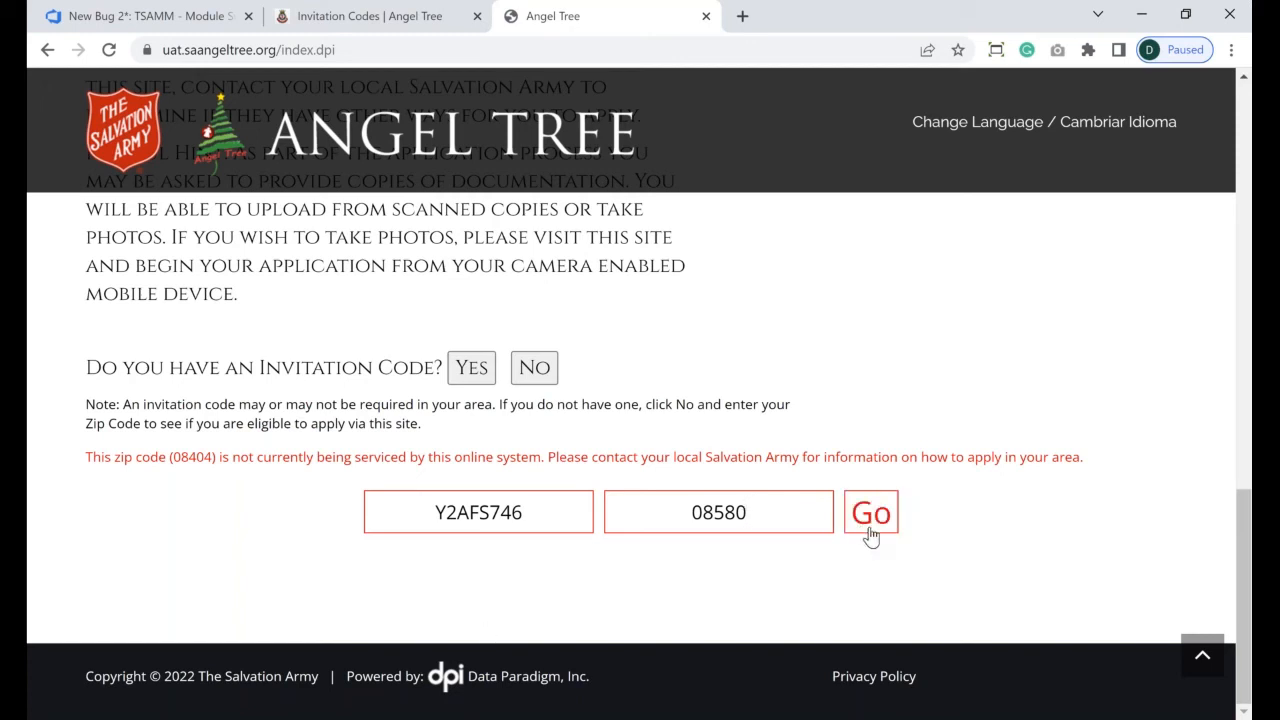
pyautogui.click(479, 512)
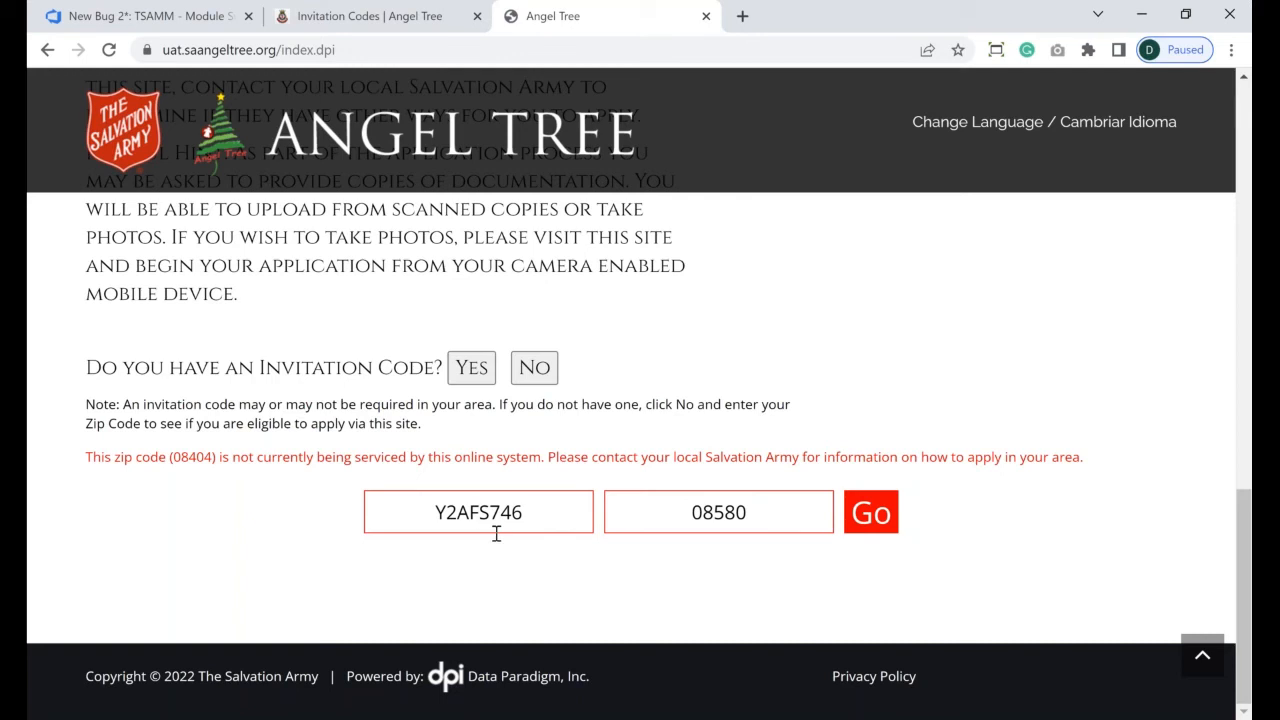
pyautogui.click(369, 16)
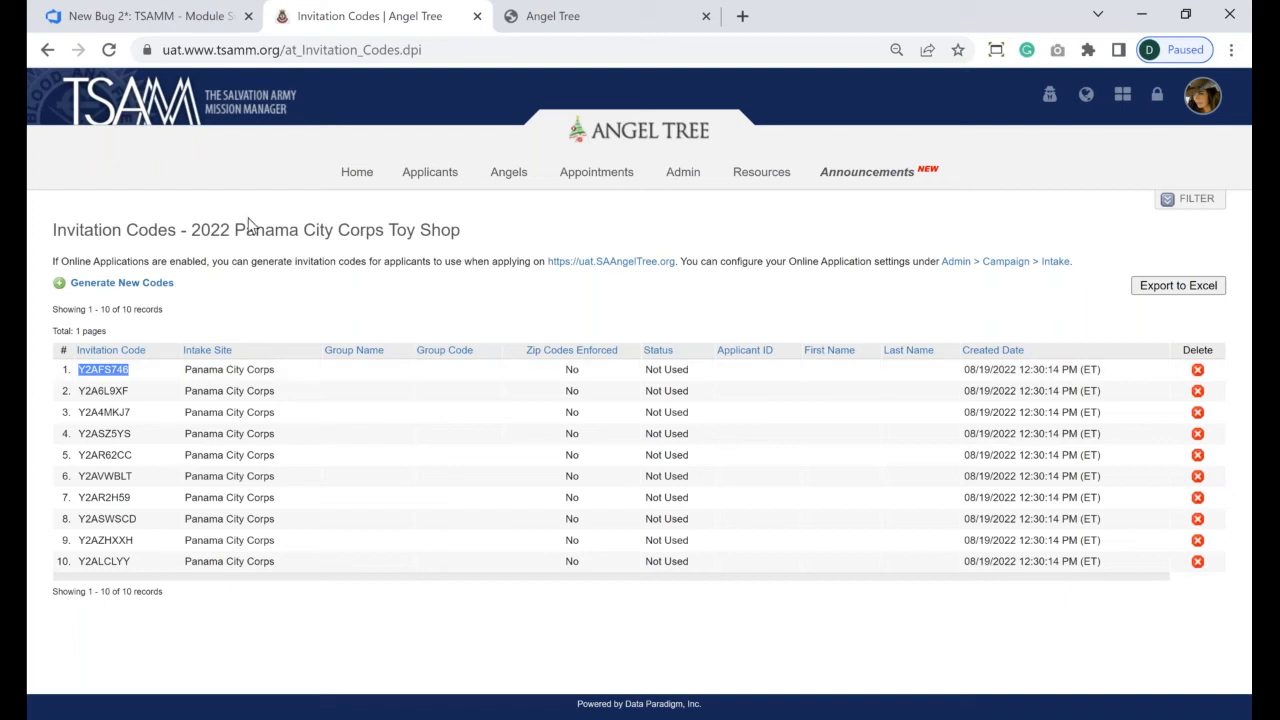
# - Generate 100 zip-code-enforced Panama City Corps codes and select the first one, Y2A5MBS7
pyautogui.click(172, 283)
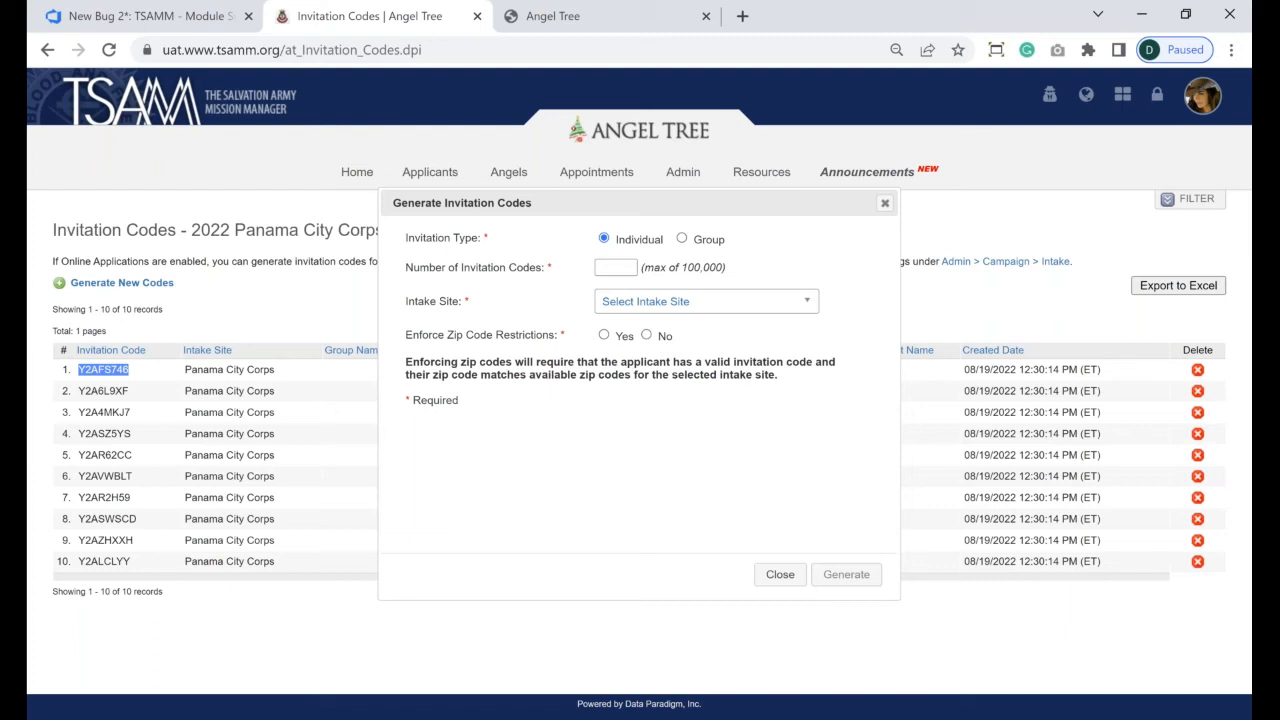
pyautogui.click(607, 264)
pyautogui.write('100')
pyautogui.click(645, 301)
pyautogui.click(652, 394)
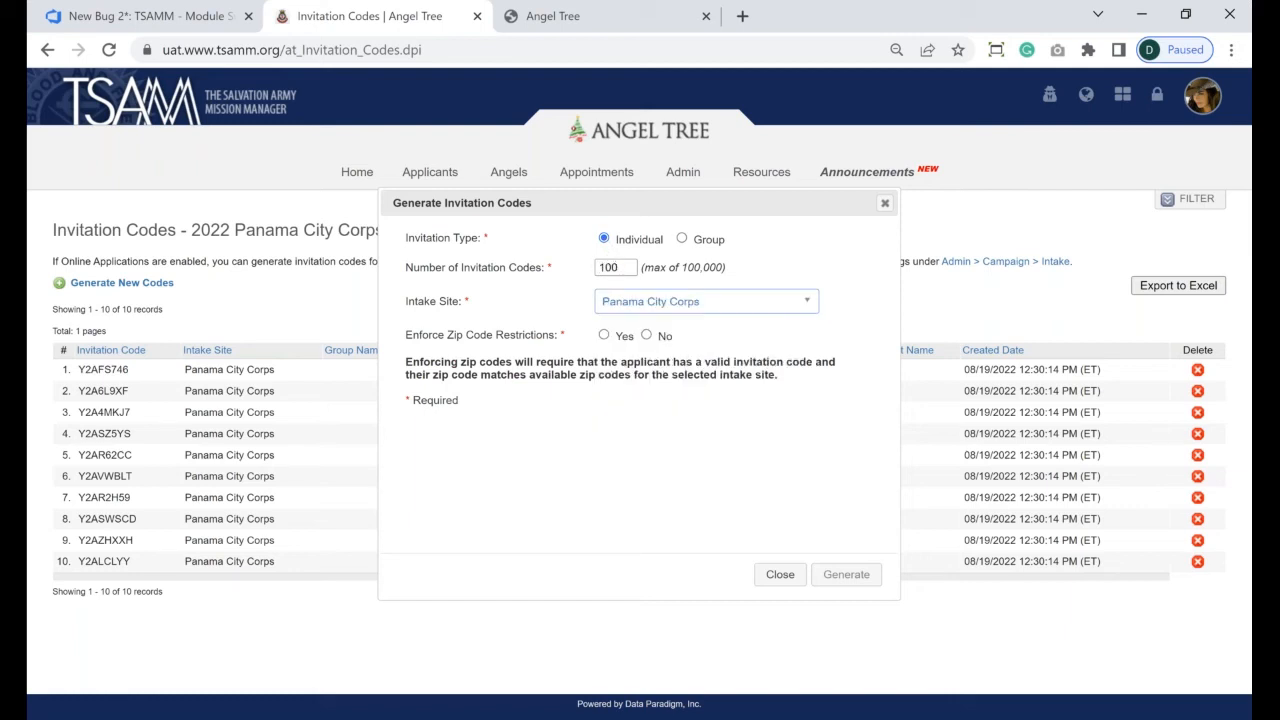
pyautogui.click(604, 335)
pyautogui.click(826, 576)
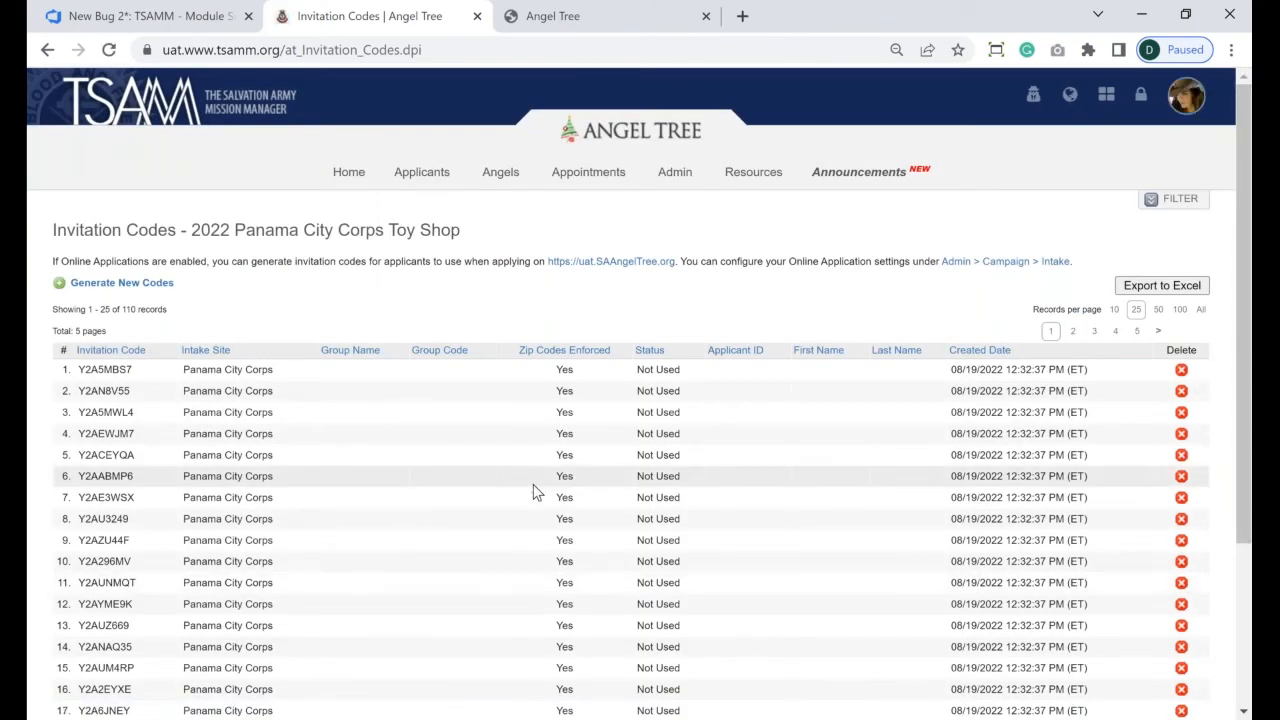
pyautogui.scroll(-1, 538, 492)
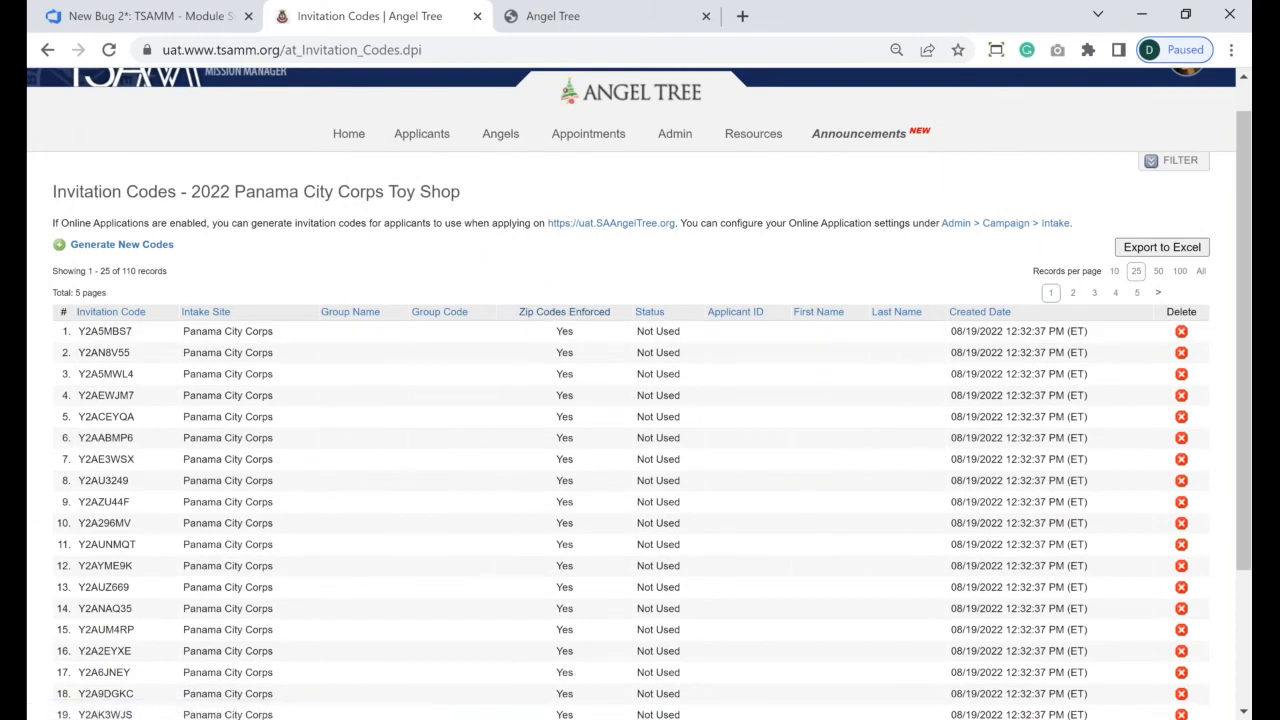
pyautogui.doubleClick(100, 334)
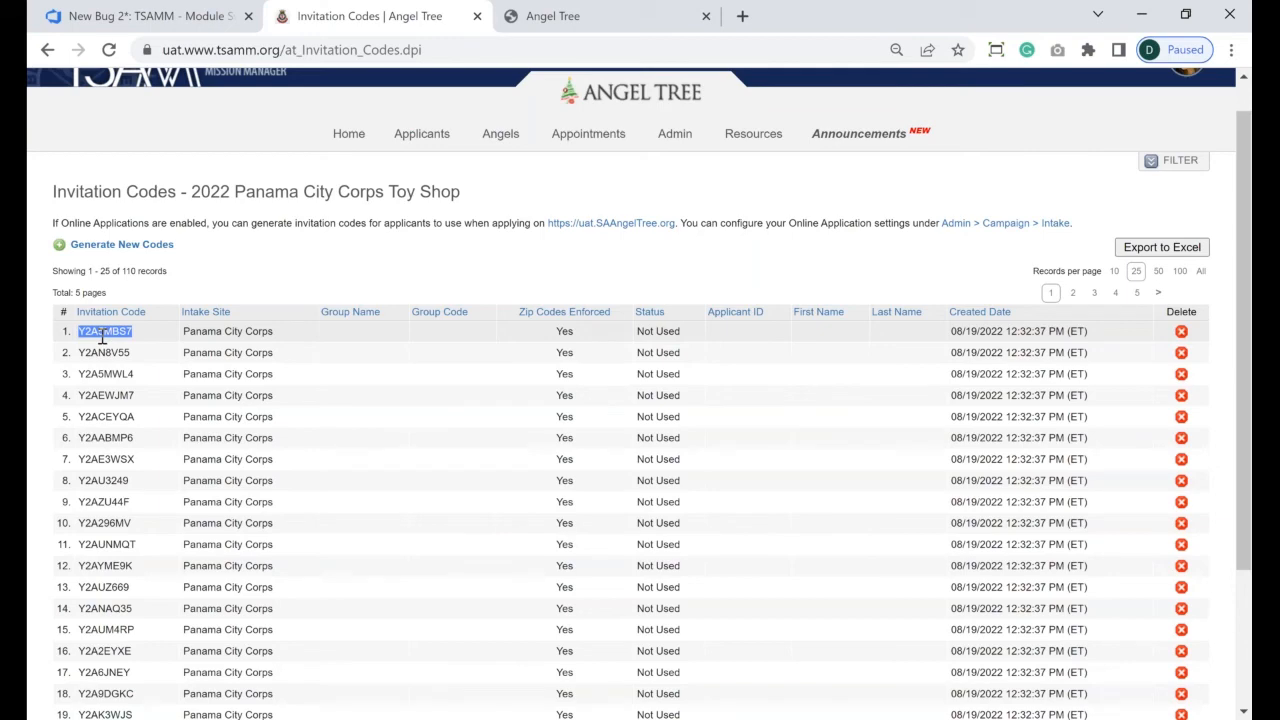
# - On the Angel Tree site, paste the copied code into the invite code field and select zip code 08580
pyautogui.click(575, 9)
pyautogui.moveTo(543, 508); pyautogui.dragTo(357, 510)
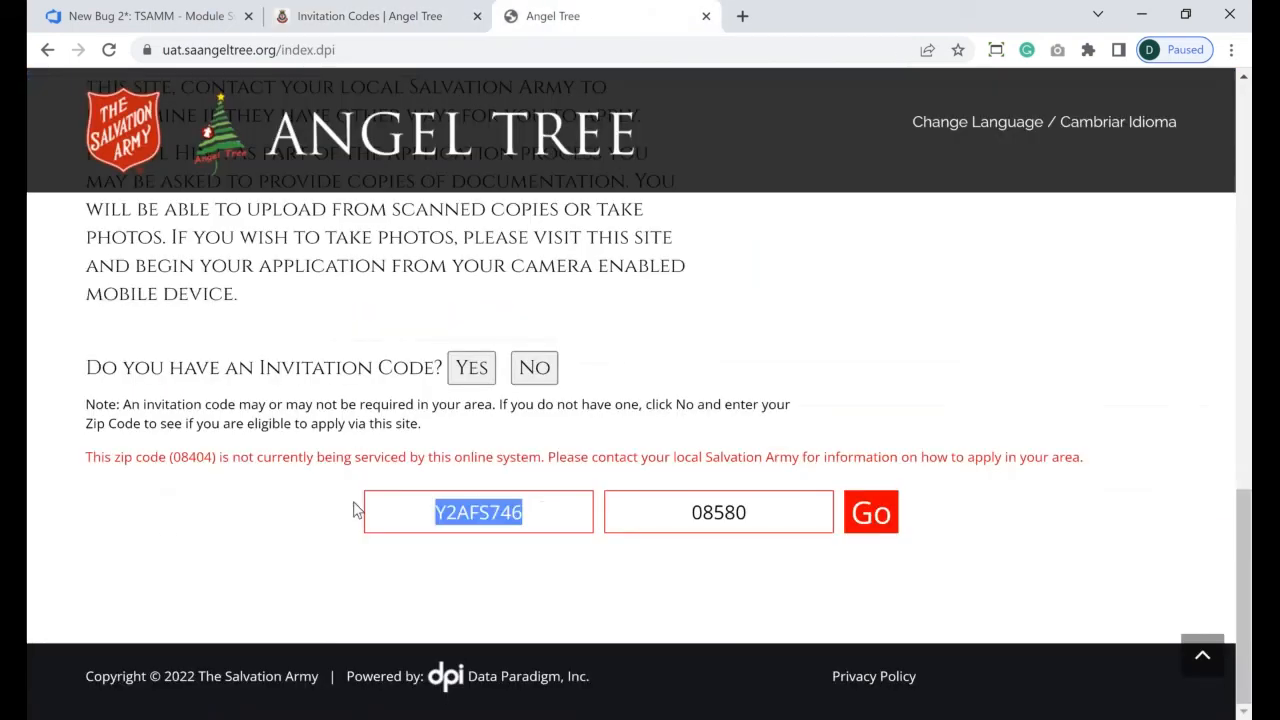
pyautogui.hotkey('ctrl', 'v')
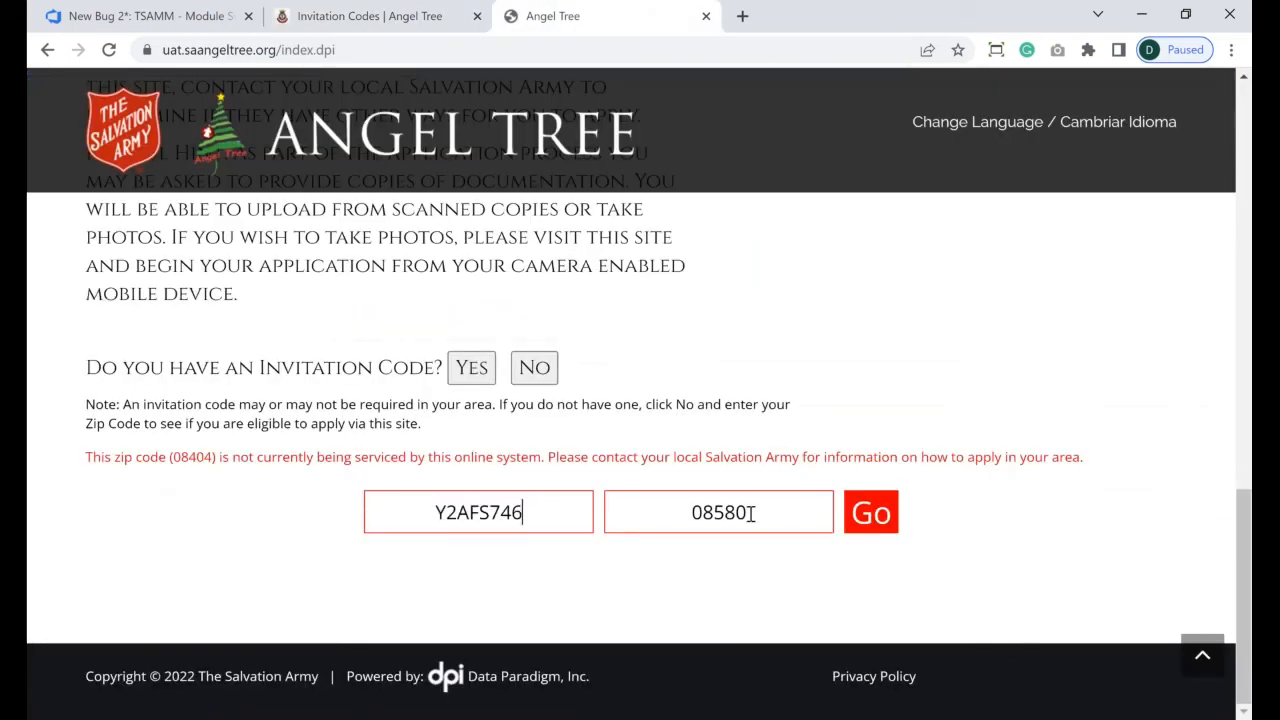
pyautogui.moveTo(751, 515); pyautogui.dragTo(693, 513)
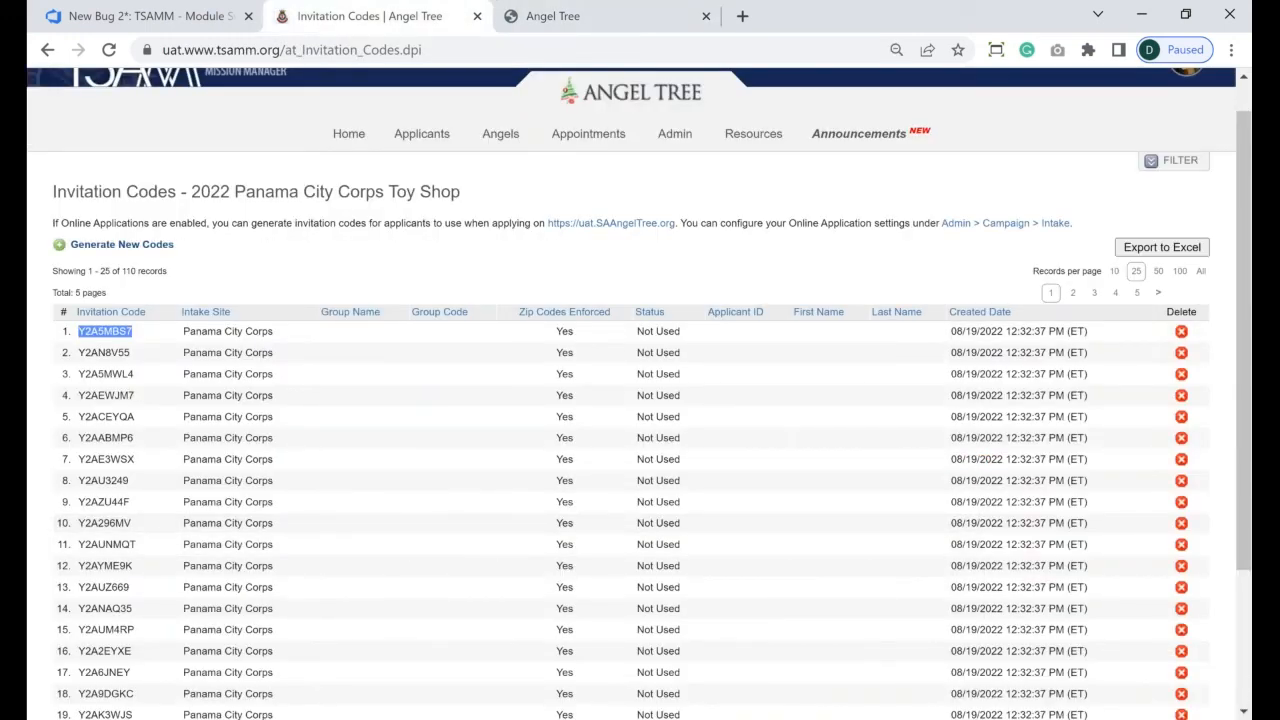
# - Reopen the Generate Invitation Codes dialog from the Invitation Codes page
pyautogui.click(121, 244)
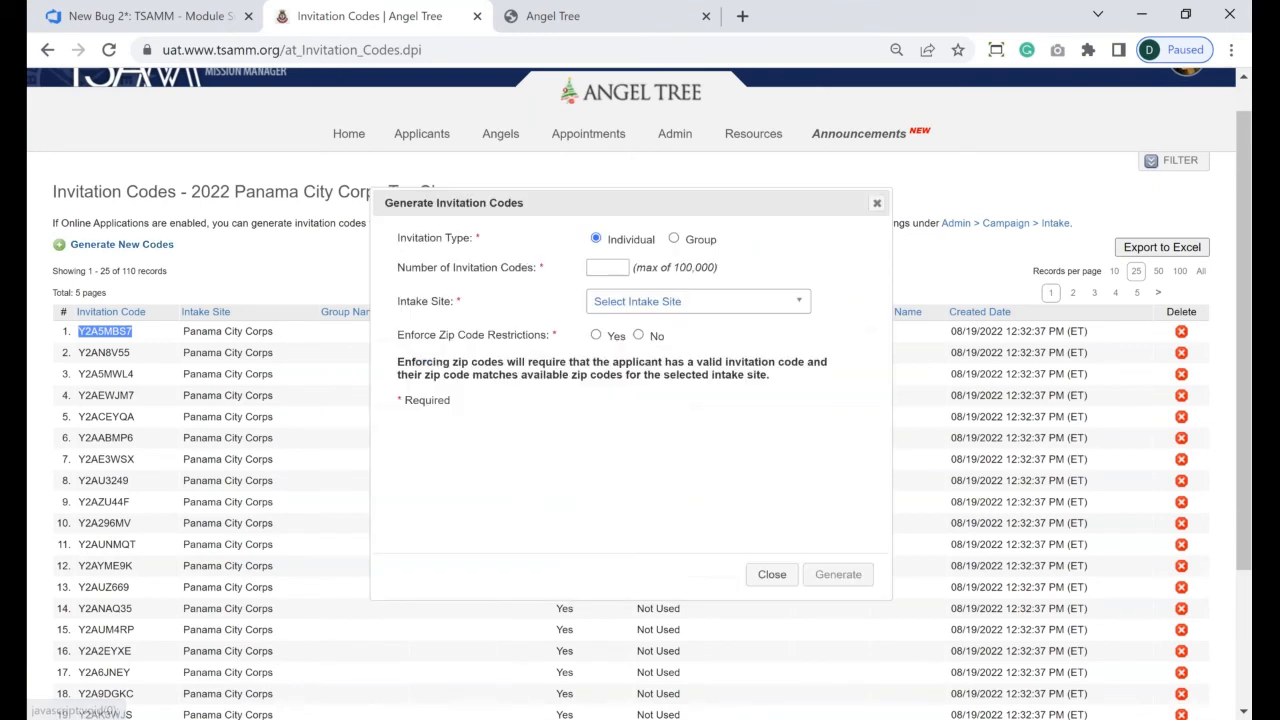
# - Set up a 25-code Shady Oaks School group batch for Panama City Corps with zip codes enforced
pyautogui.click(673, 241)
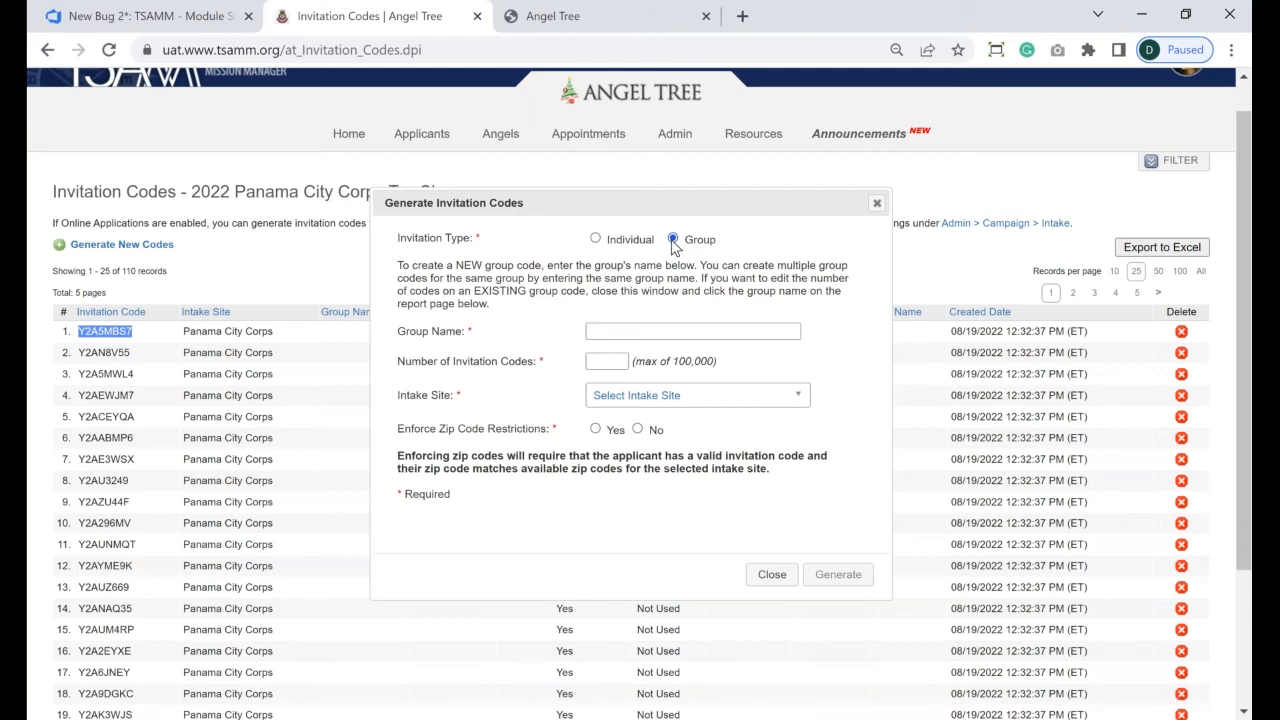
pyautogui.click(635, 328)
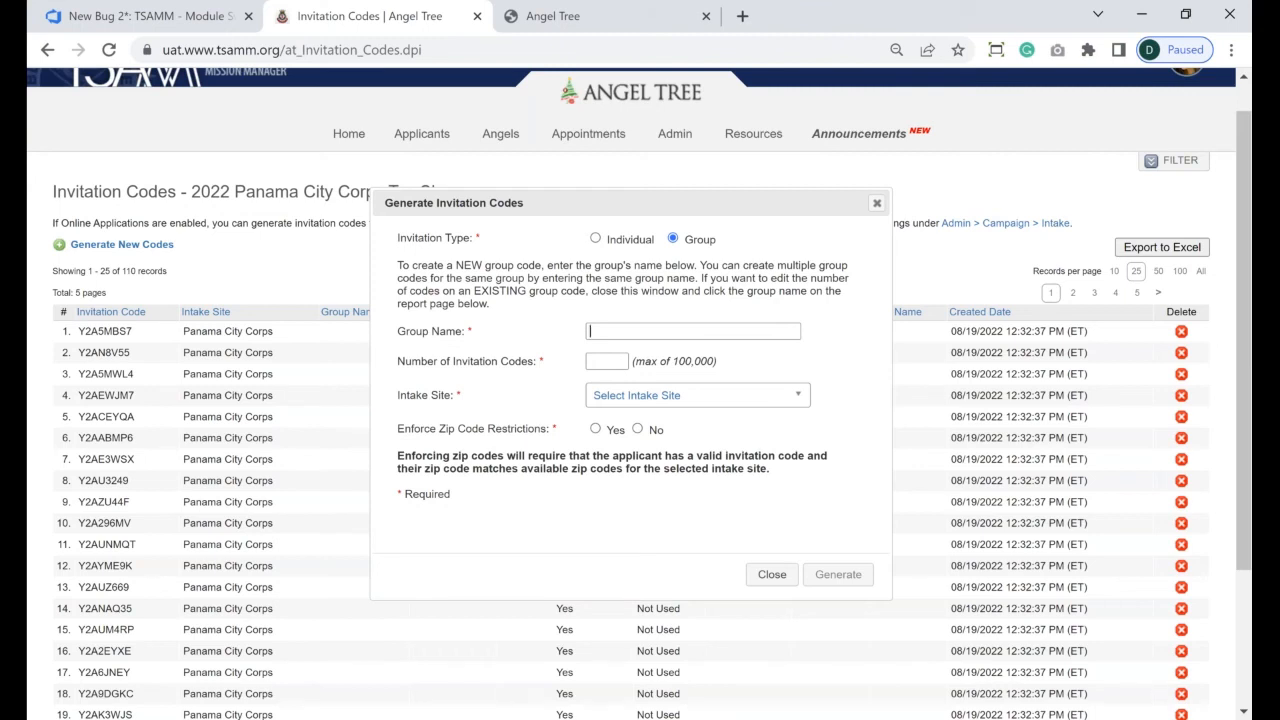
pyautogui.write('Shady Oaks')
pyautogui.write(' School')
pyautogui.write('25')
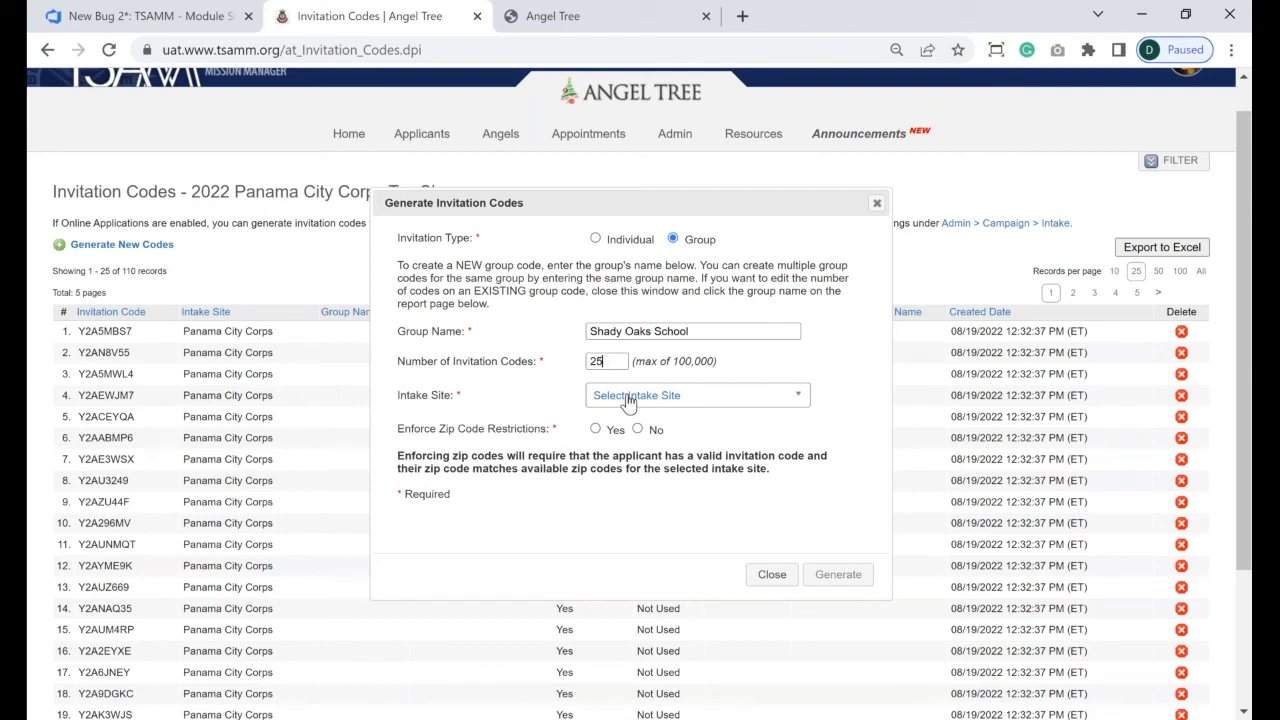
pyautogui.click(628, 402)
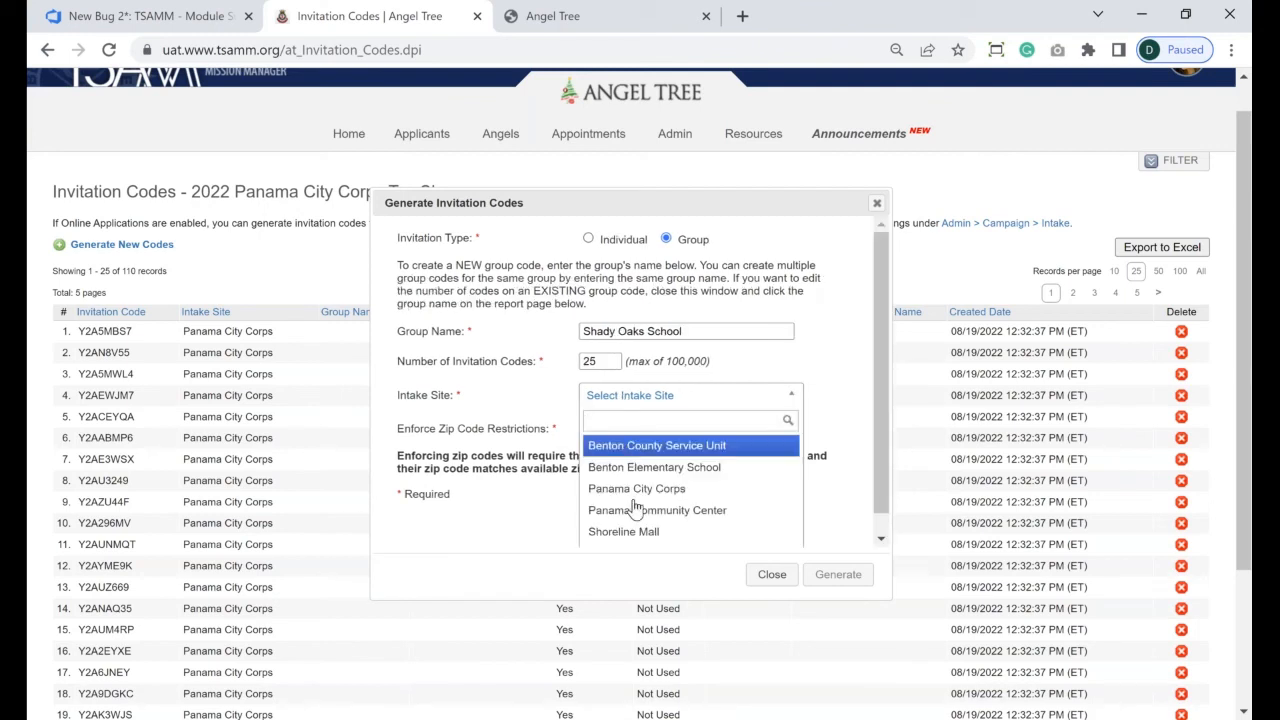
pyautogui.click(632, 490)
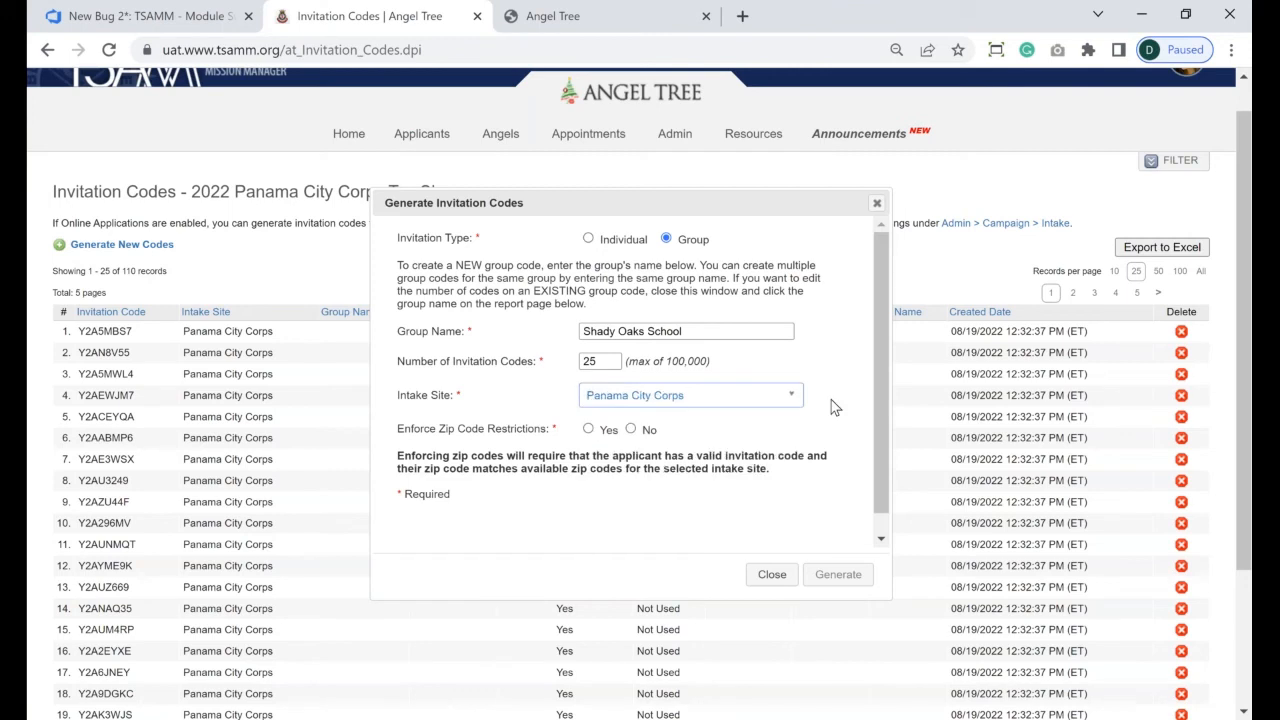
pyautogui.click(590, 430)
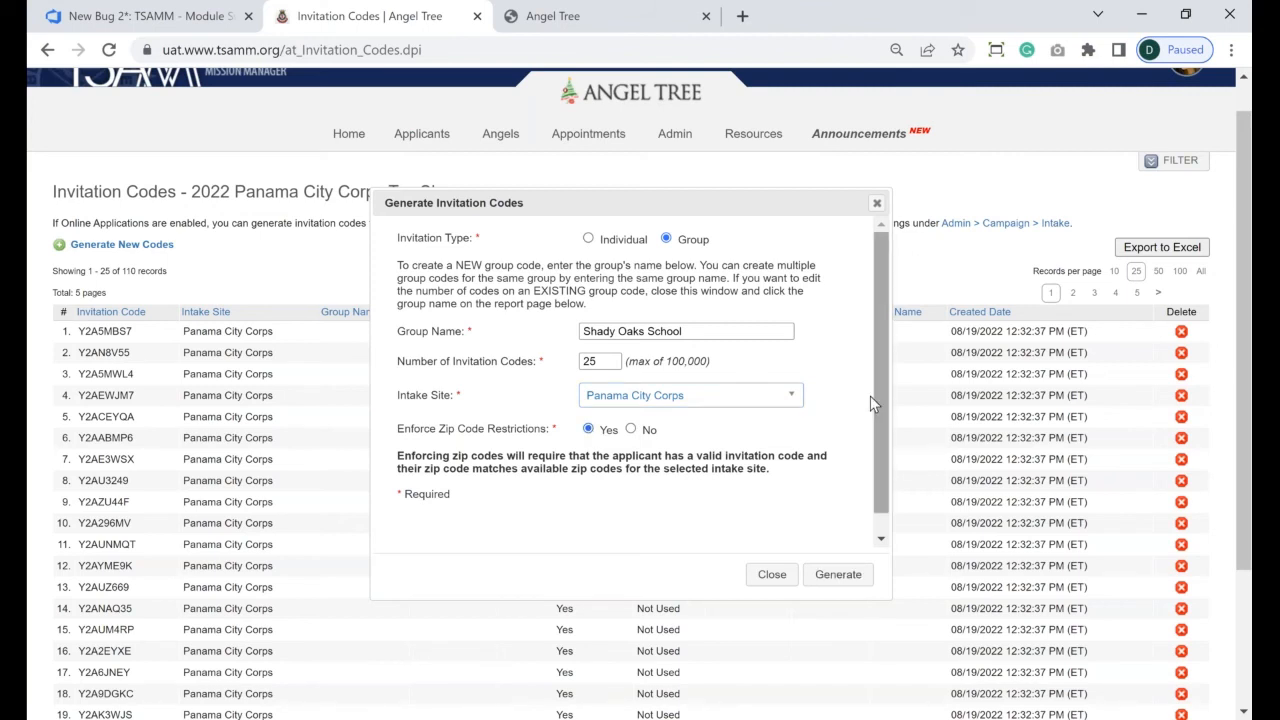
pyautogui.moveTo(881, 397); pyautogui.dragTo(876, 458)
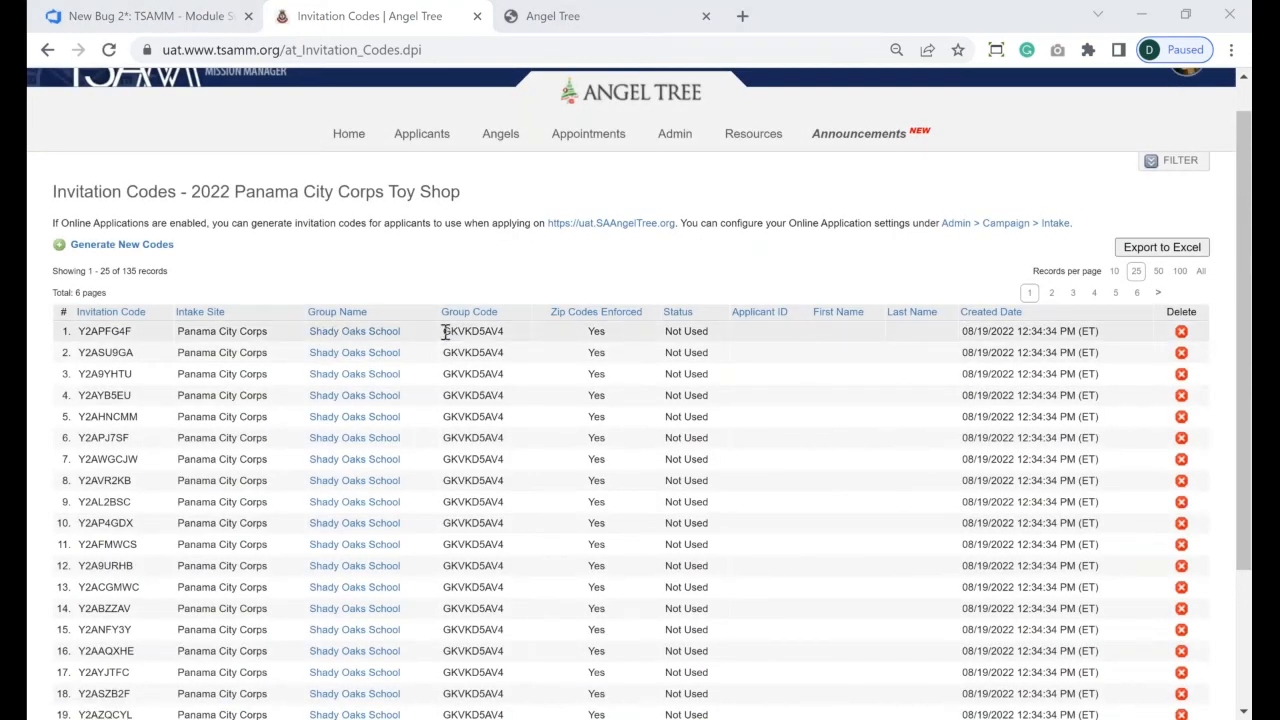
pyautogui.moveTo(444, 330); pyautogui.dragTo(504, 331)
pyautogui.click(504, 333)
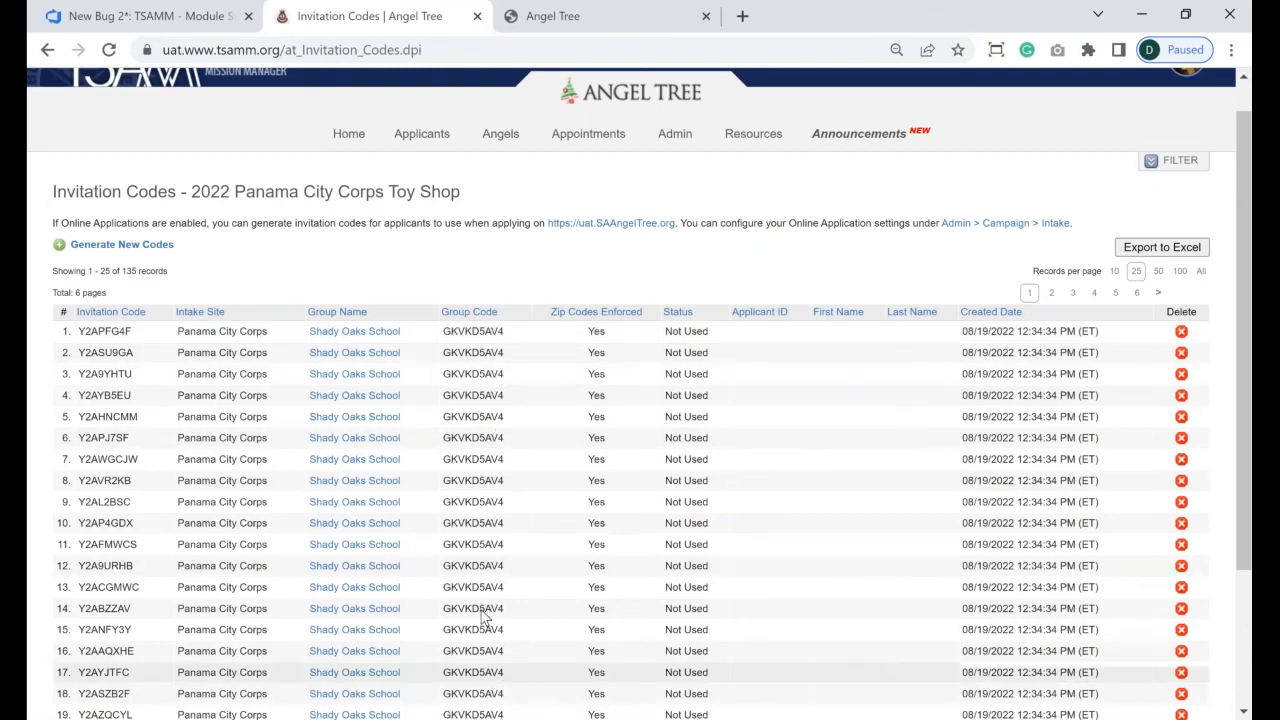
pyautogui.click(1231, 49)
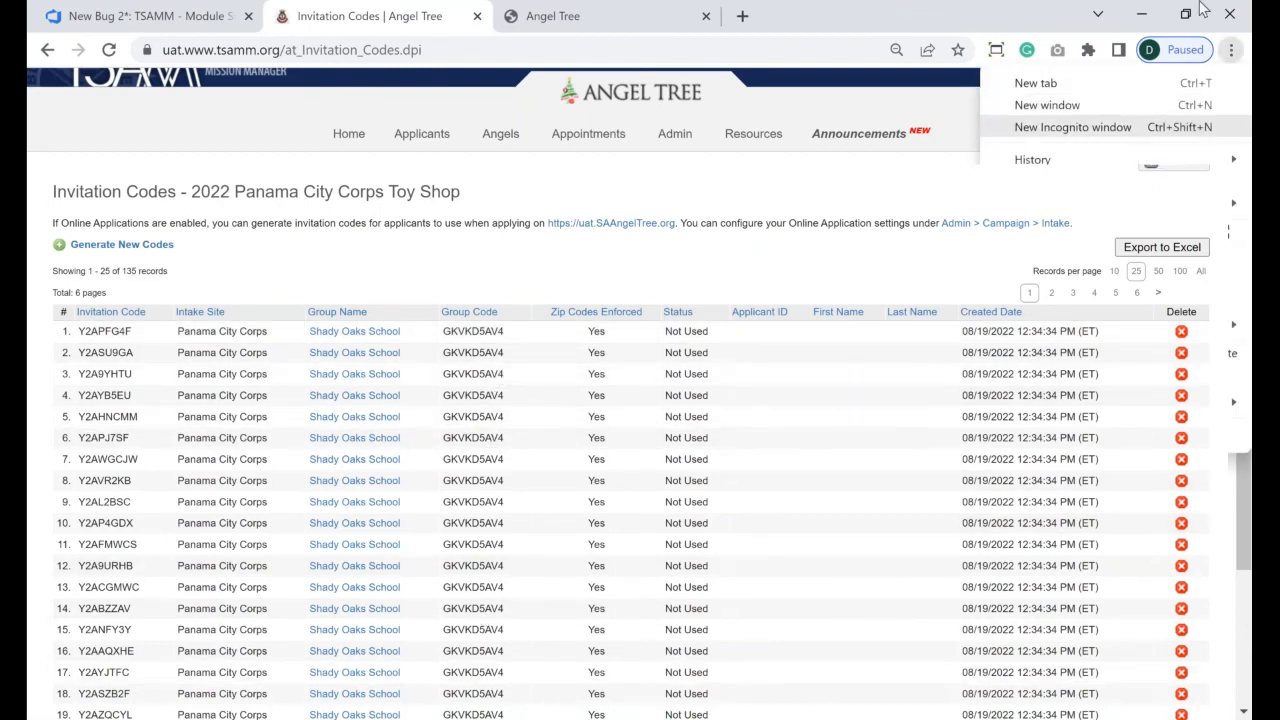
pyautogui.click(686, 254)
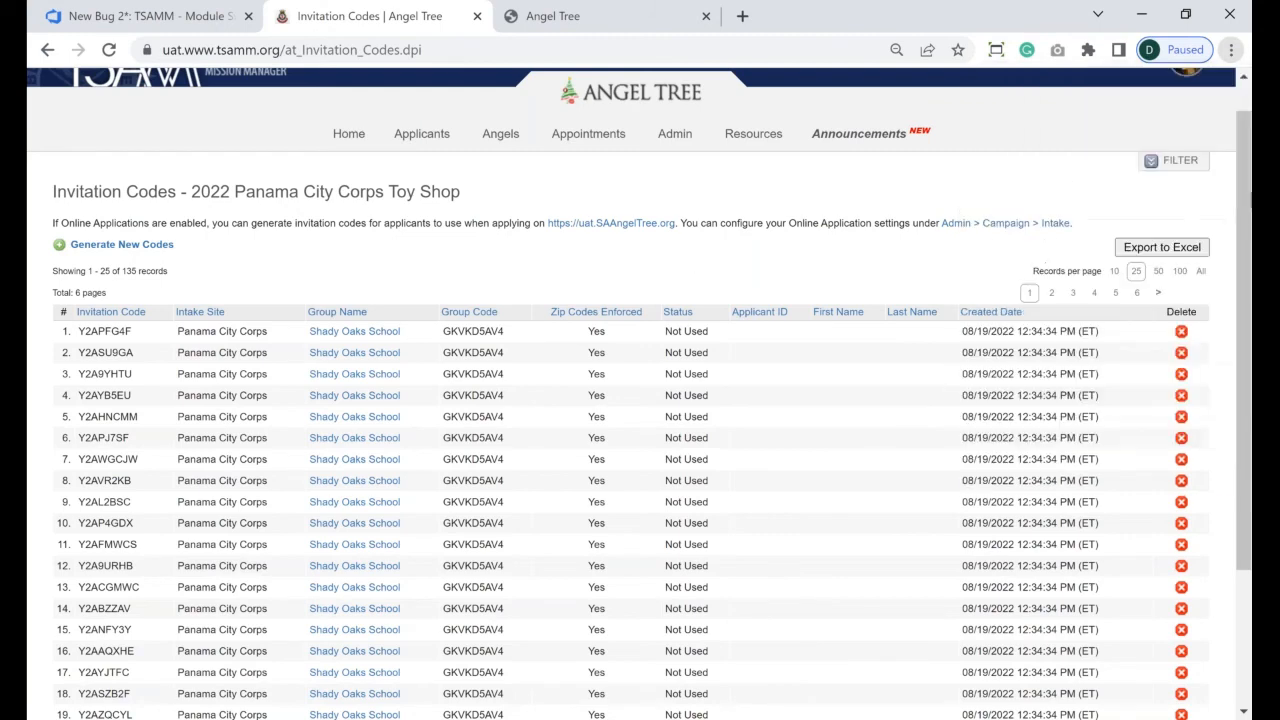
pyautogui.moveTo(1250, 236); pyautogui.dragTo(1250, 325)
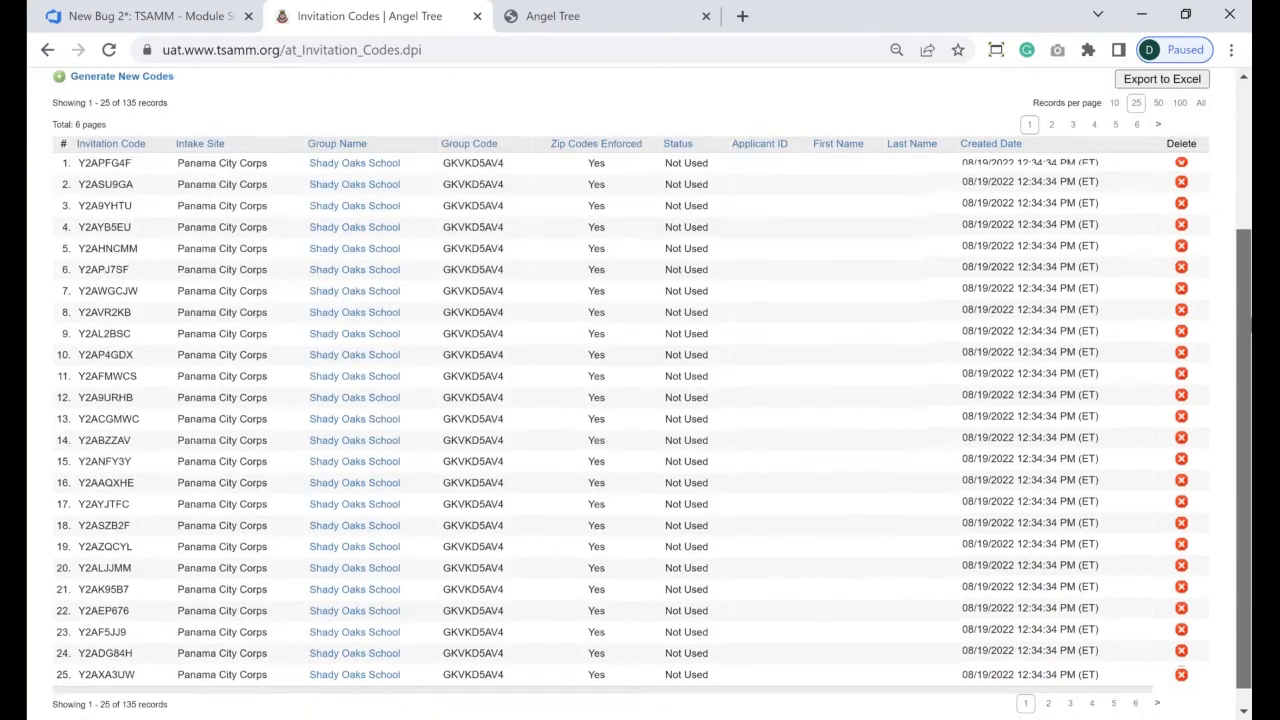
pyautogui.scroll(1, 640, 400)
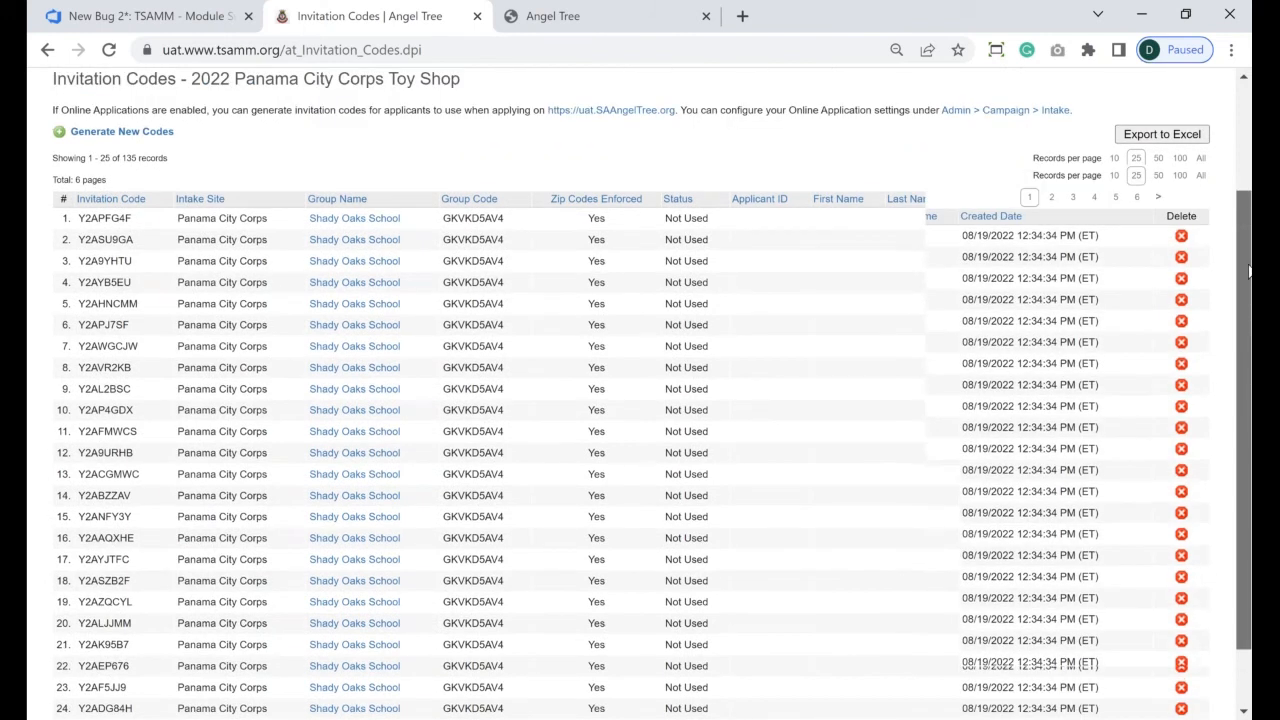
pyautogui.doubleClick(477, 245)
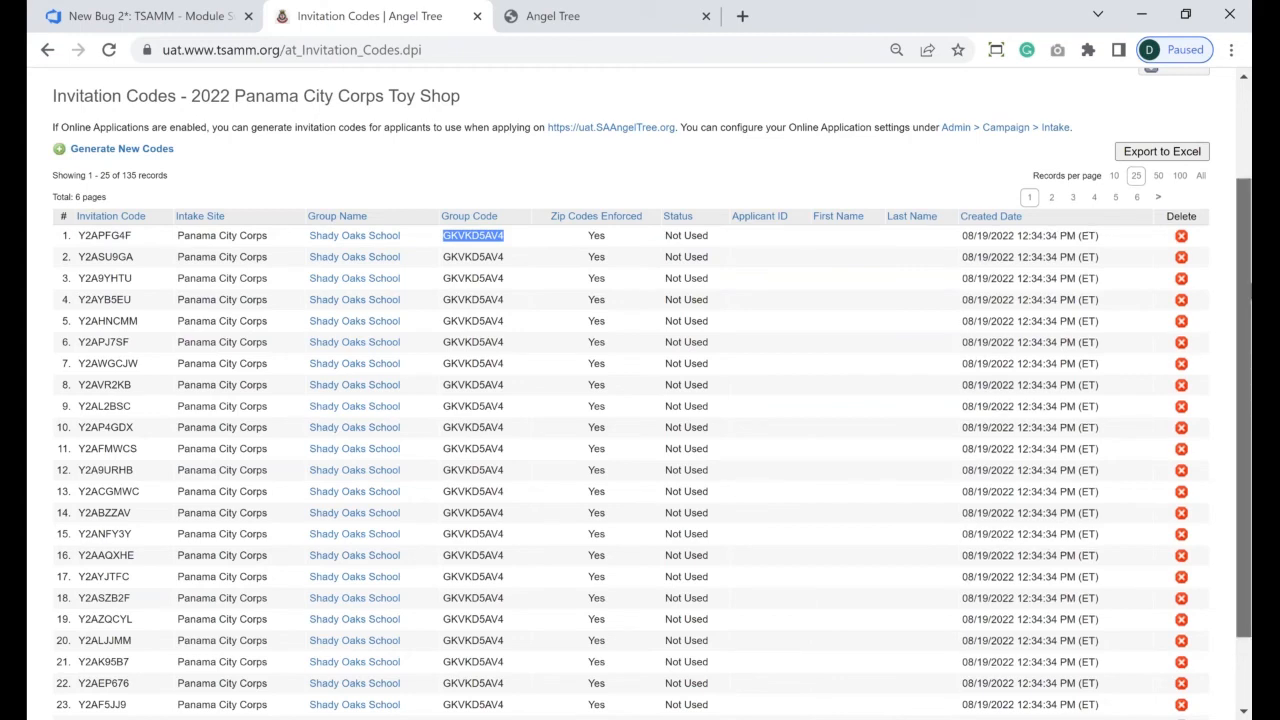
pyautogui.moveTo(1244, 291); pyautogui.dragTo(1244, 195)
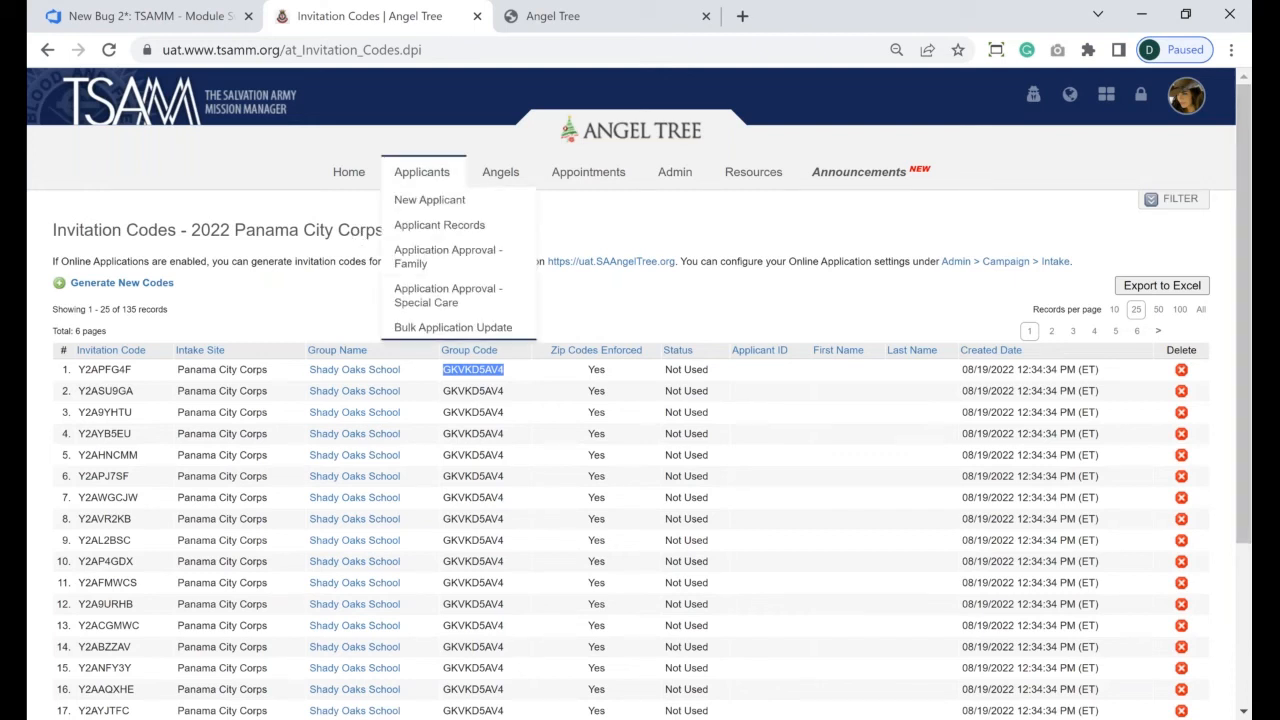
pyautogui.click(481, 373)
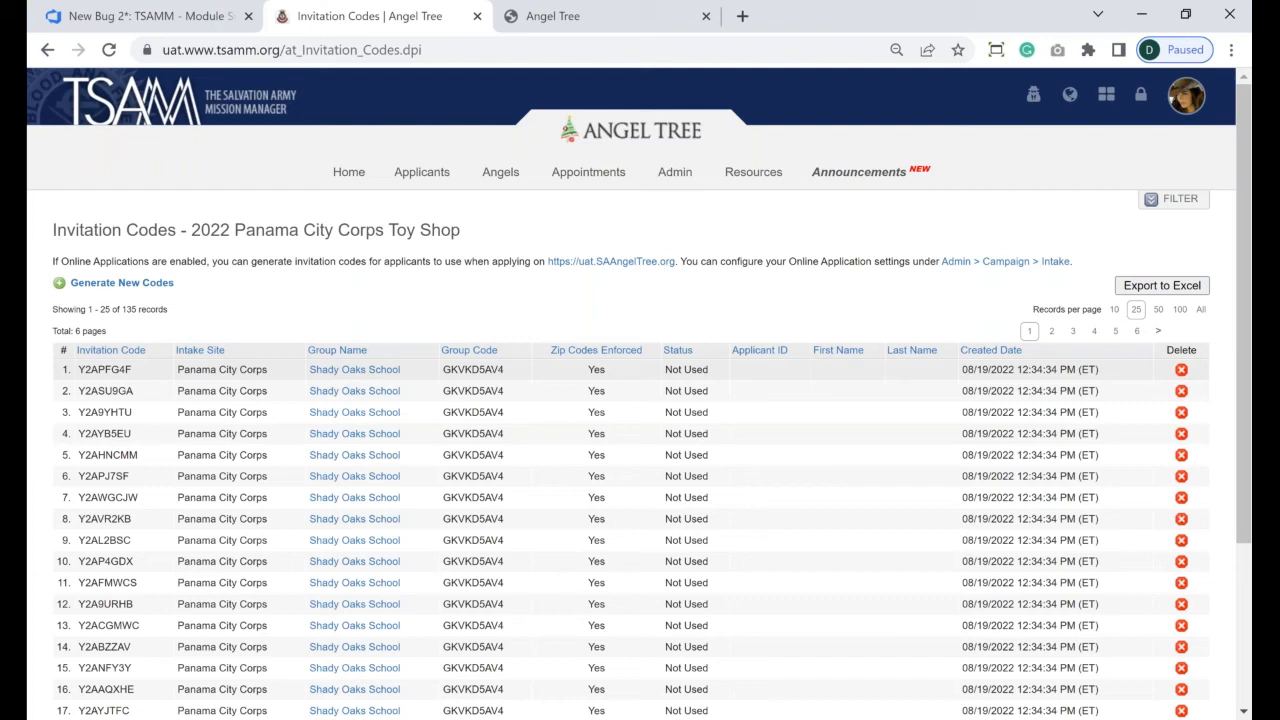
# - Change Shady Oaks School's Codes Allocated from 25 to 50 and confirm the update
pyautogui.click(391, 375)
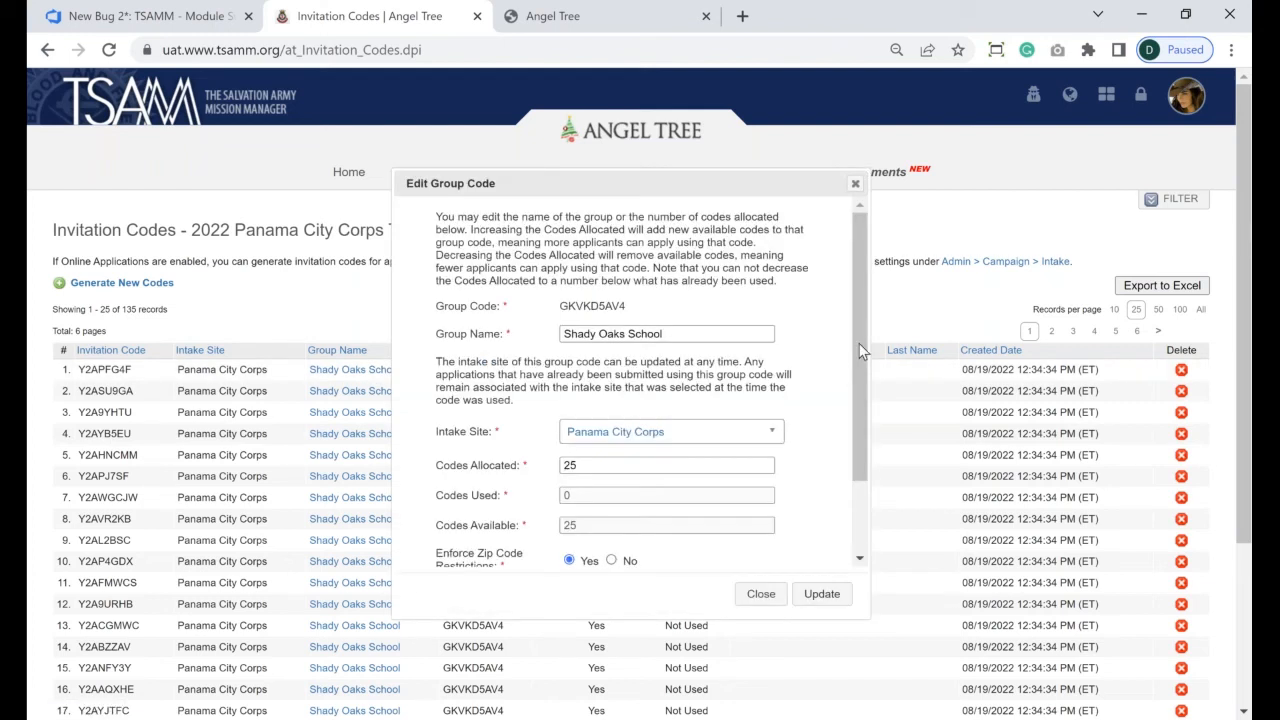
pyautogui.moveTo(860, 342); pyautogui.dragTo(590, 398)
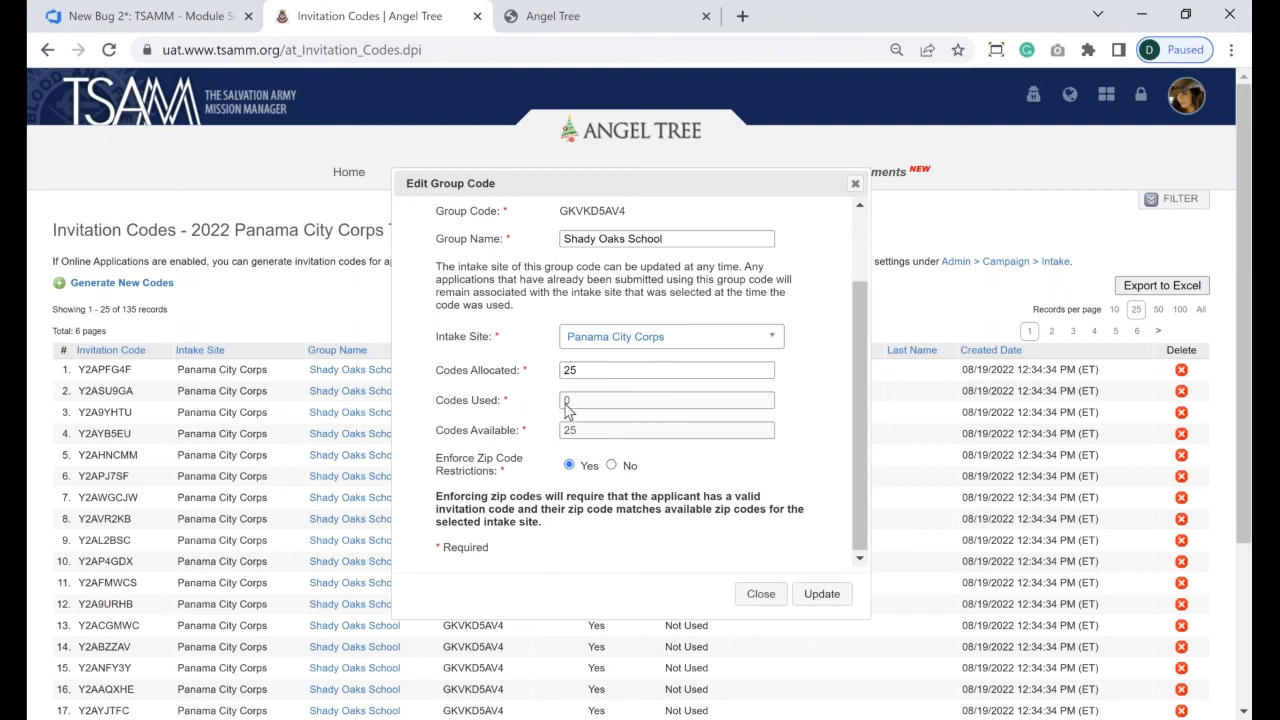
pyautogui.moveTo(595, 368); pyautogui.dragTo(512, 370)
pyautogui.write('59')
pyautogui.press('BackSpace')
pyautogui.write('0')
pyautogui.click(812, 596)
pyautogui.click(820, 600)
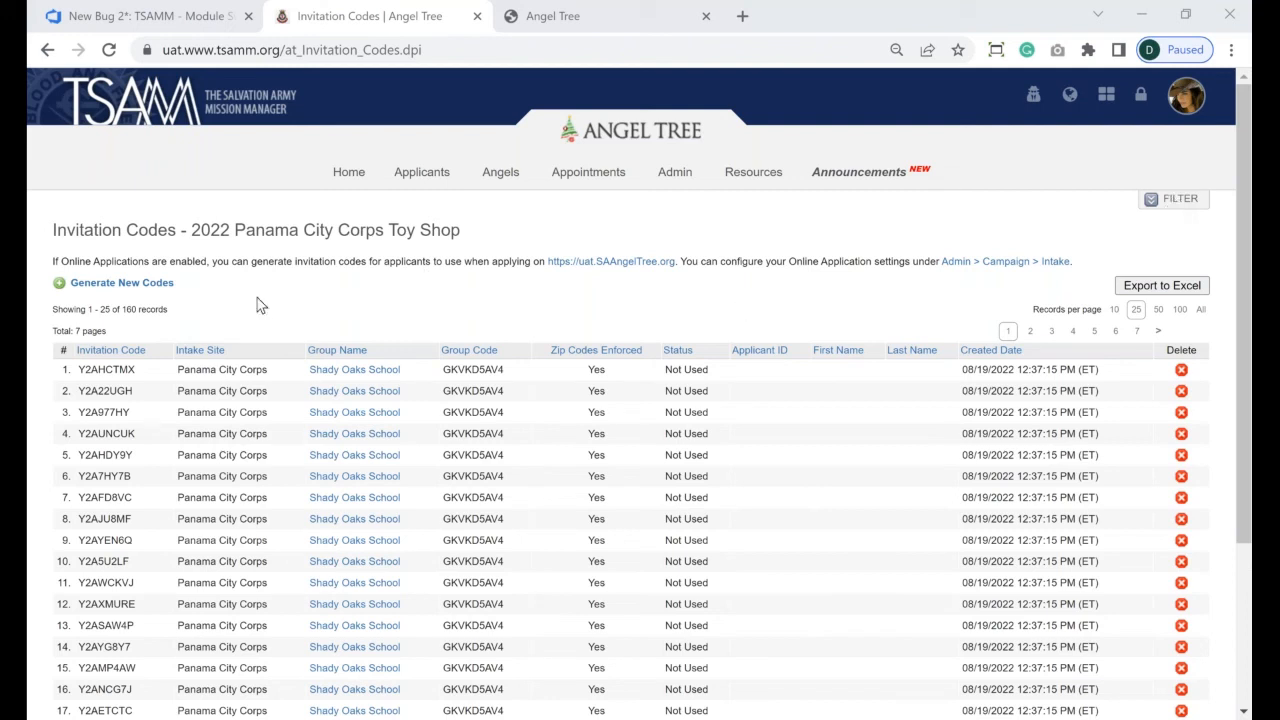
# - Open the invitation code filters and choose the Shady Oaks School (GKVKD5AV4) group
pyautogui.doubleClick(129, 309)
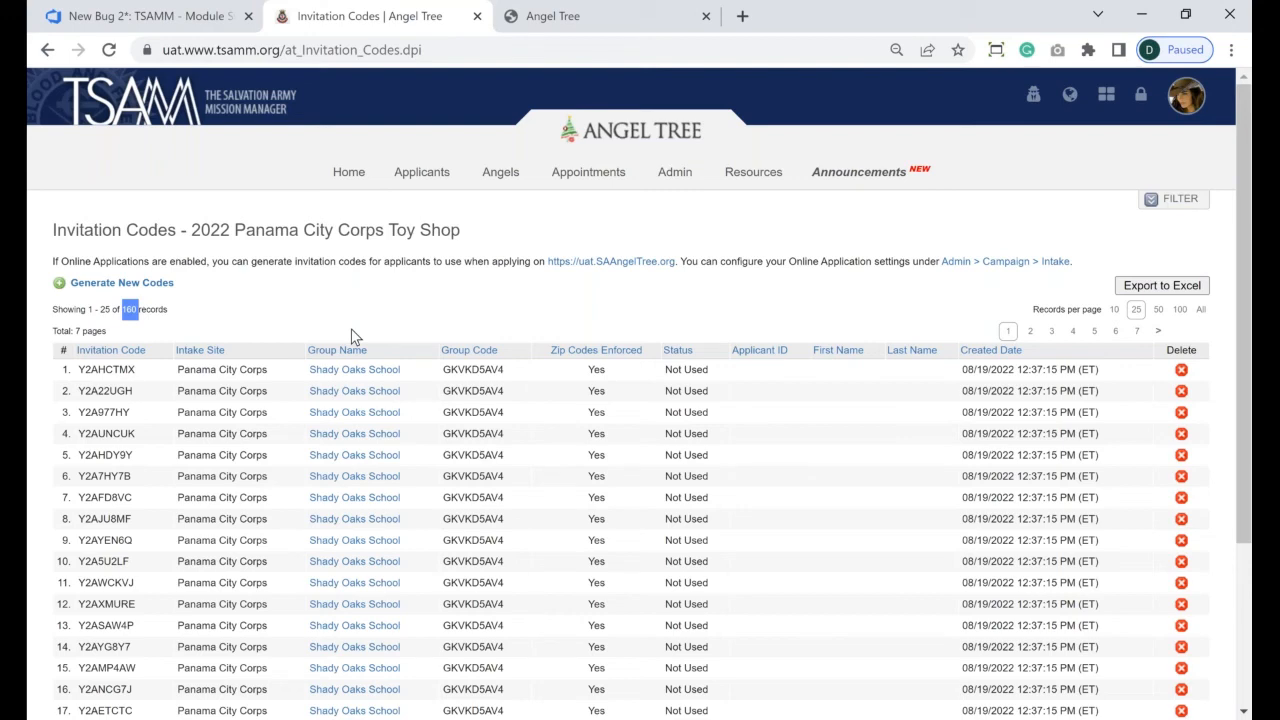
pyautogui.click(1183, 201)
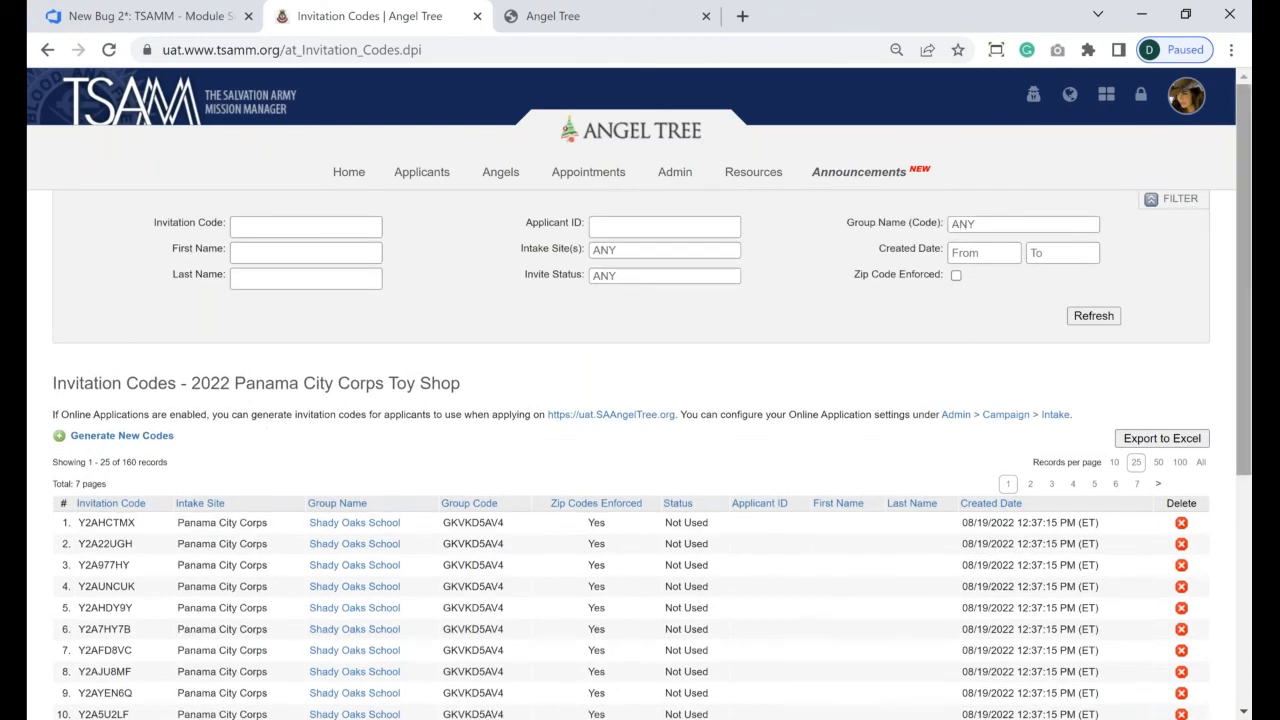
pyautogui.scroll(-1, 918, 247)
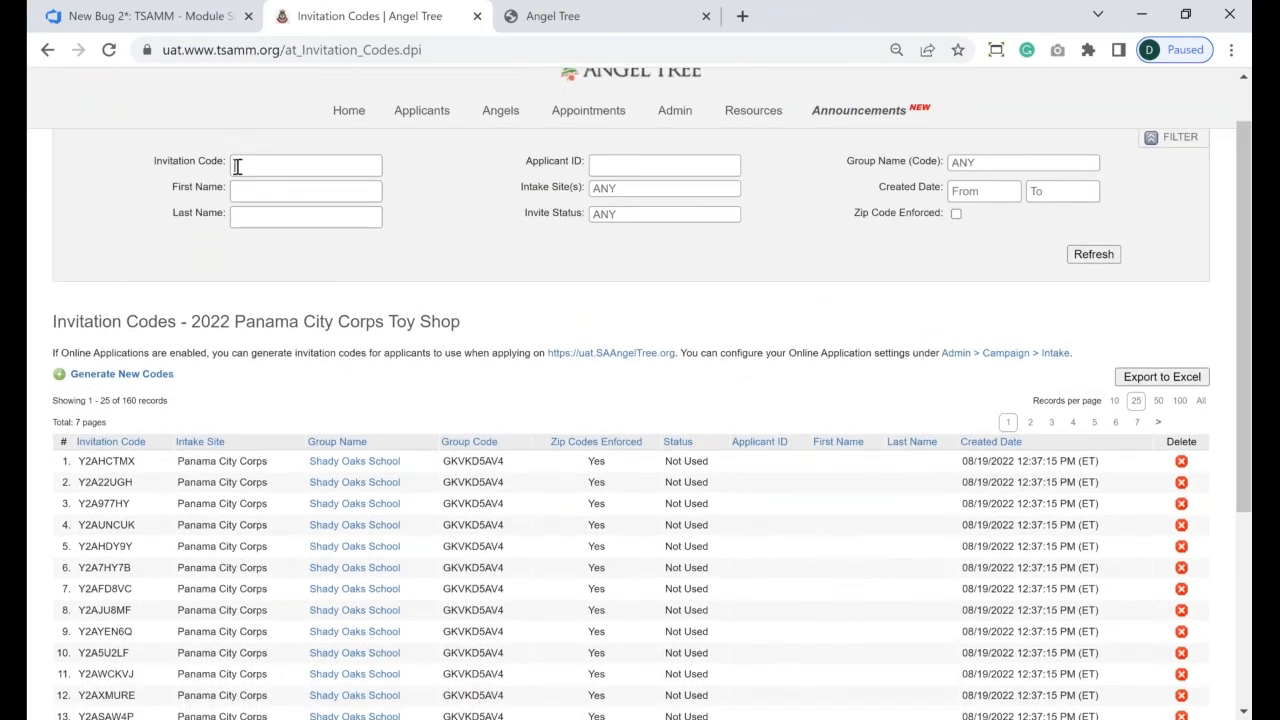
pyautogui.click(237, 166)
pyautogui.click(973, 162)
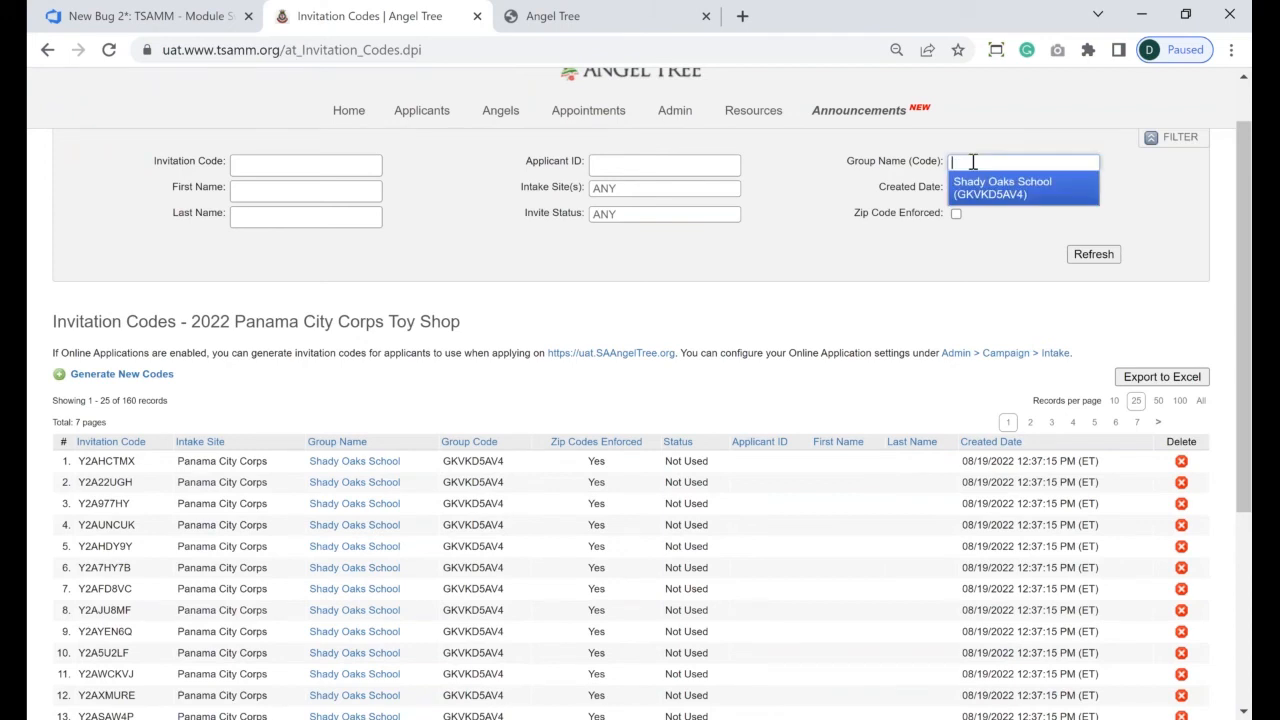
pyautogui.click(1015, 188)
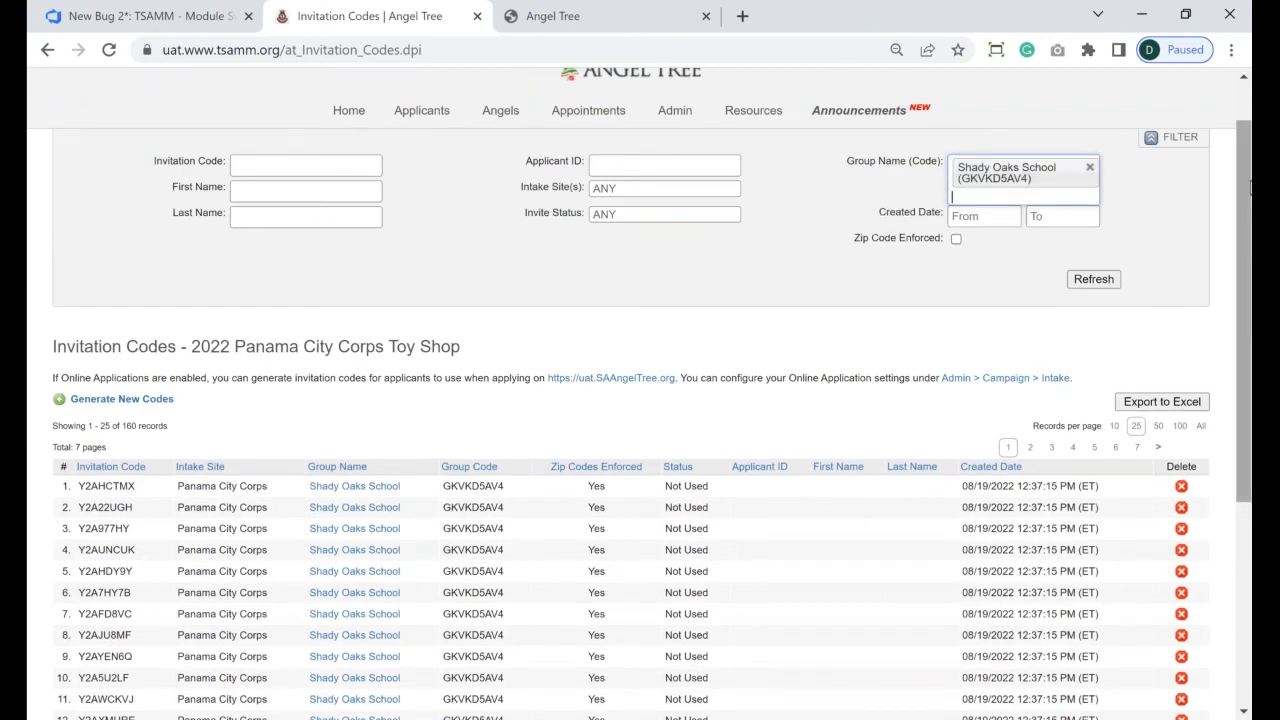
# - Refresh the list and show all 50 Shady Oaks School codes on one page
pyautogui.scroll(-1, 640, 400)
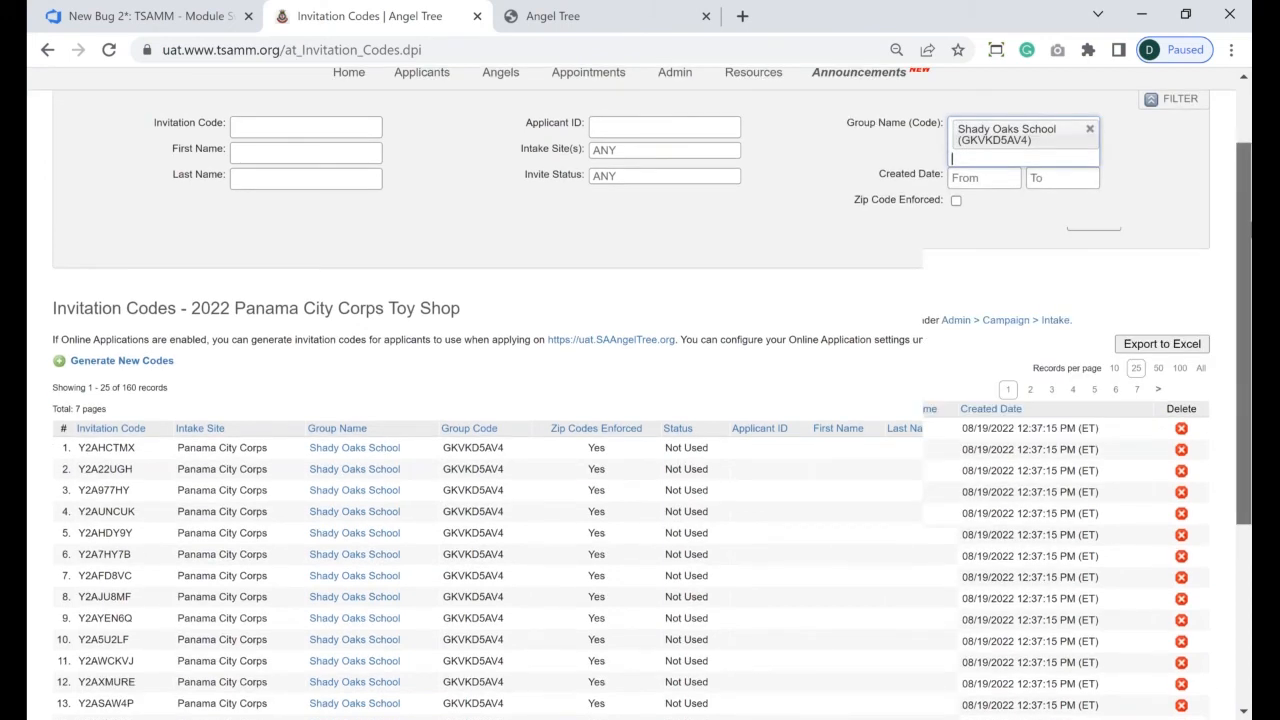
pyautogui.scroll(-1, 1094, 193)
pyautogui.click(1094, 193)
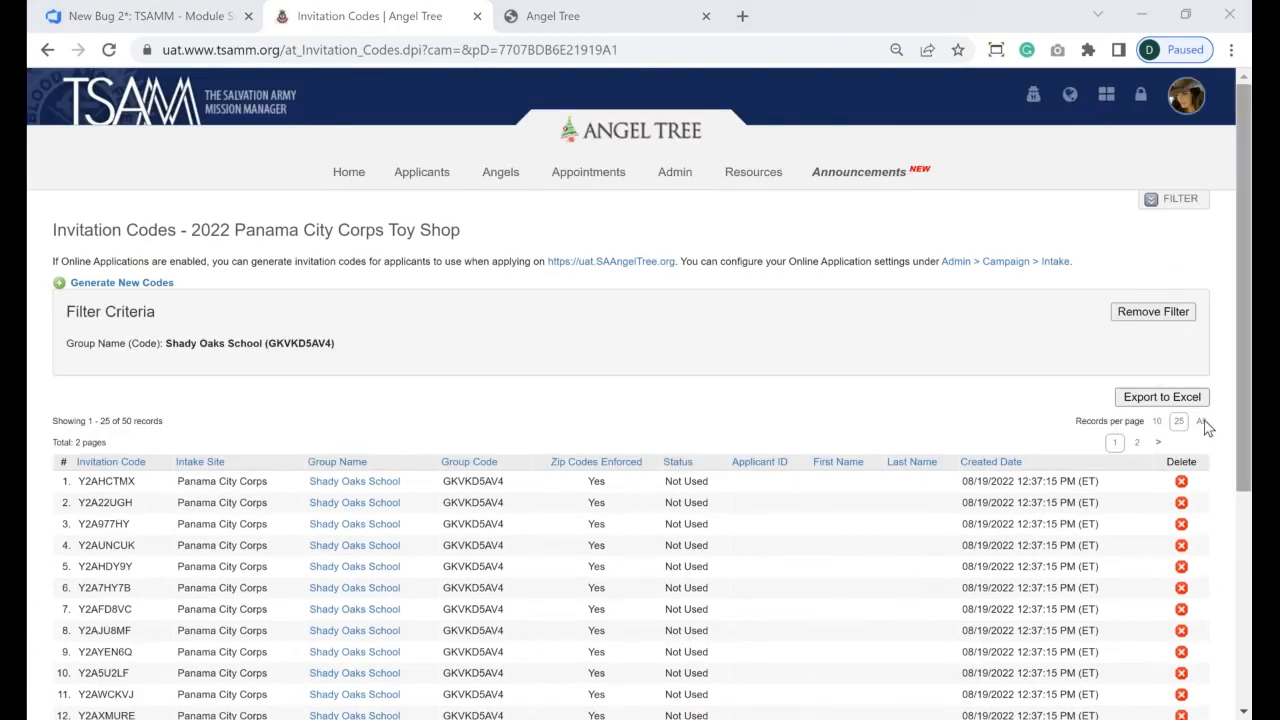
pyautogui.click(1202, 422)
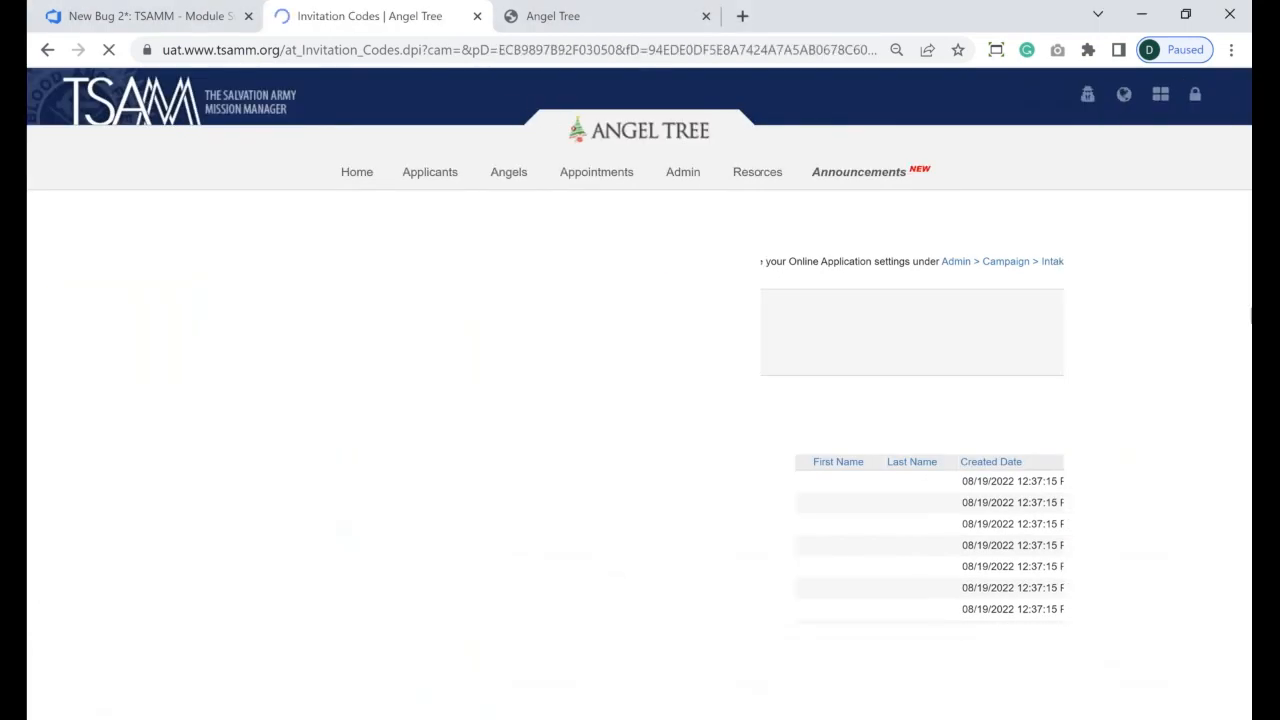
pyautogui.scroll(-1, 1247, 280)
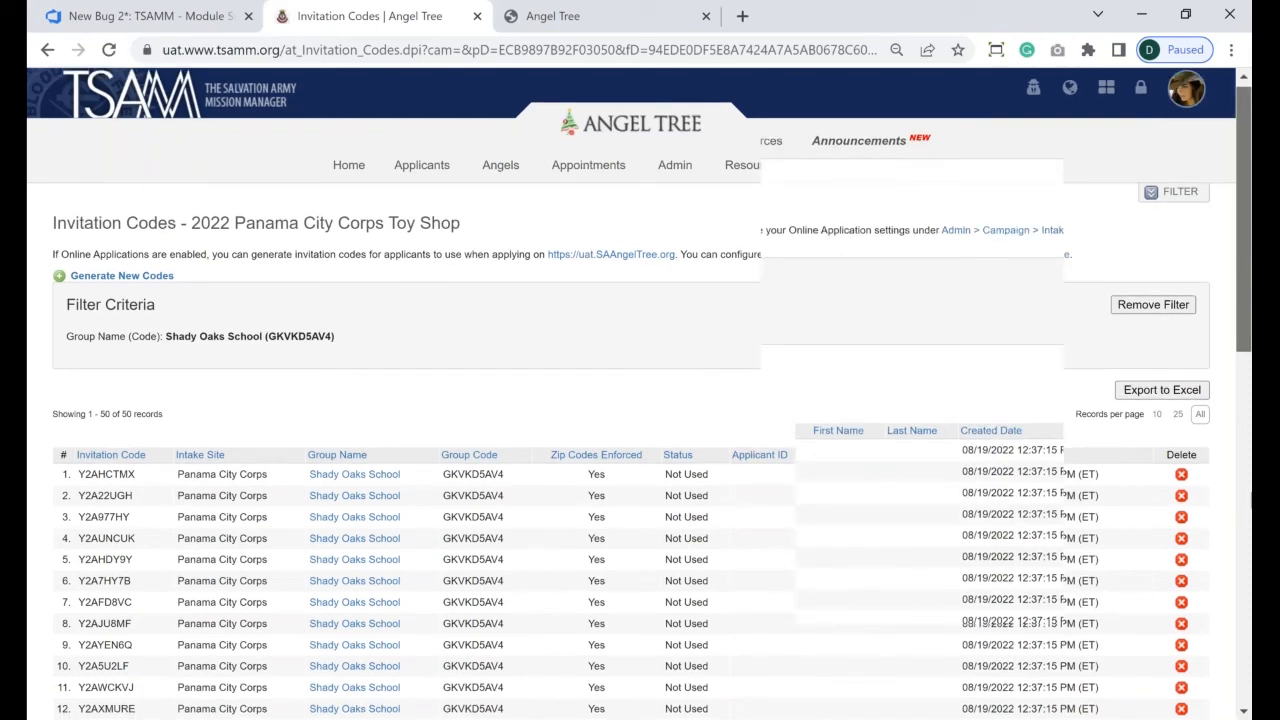
pyautogui.scroll(-6, 652, 393)
pyautogui.moveTo(1252, 652); pyautogui.dragTo(1245, 155)
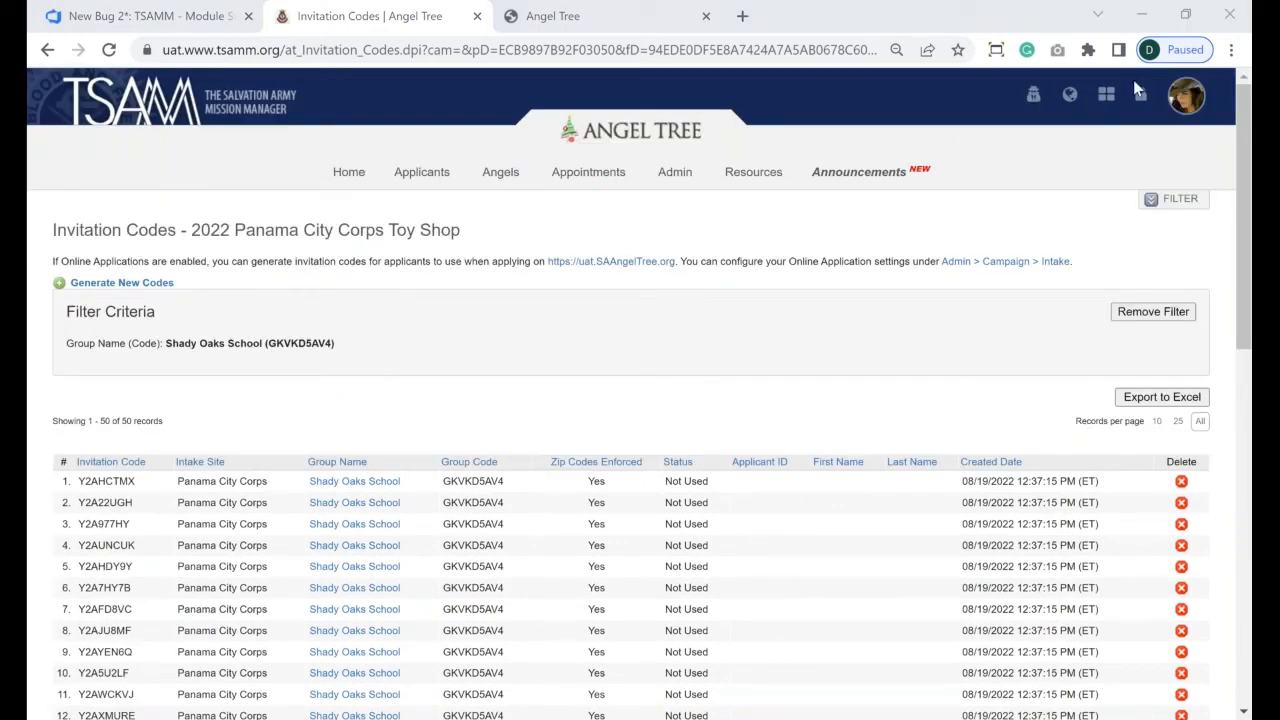
# - Open Panama City Corps' online application settings from the campaign's Intake sites
pyautogui.click(682, 197)
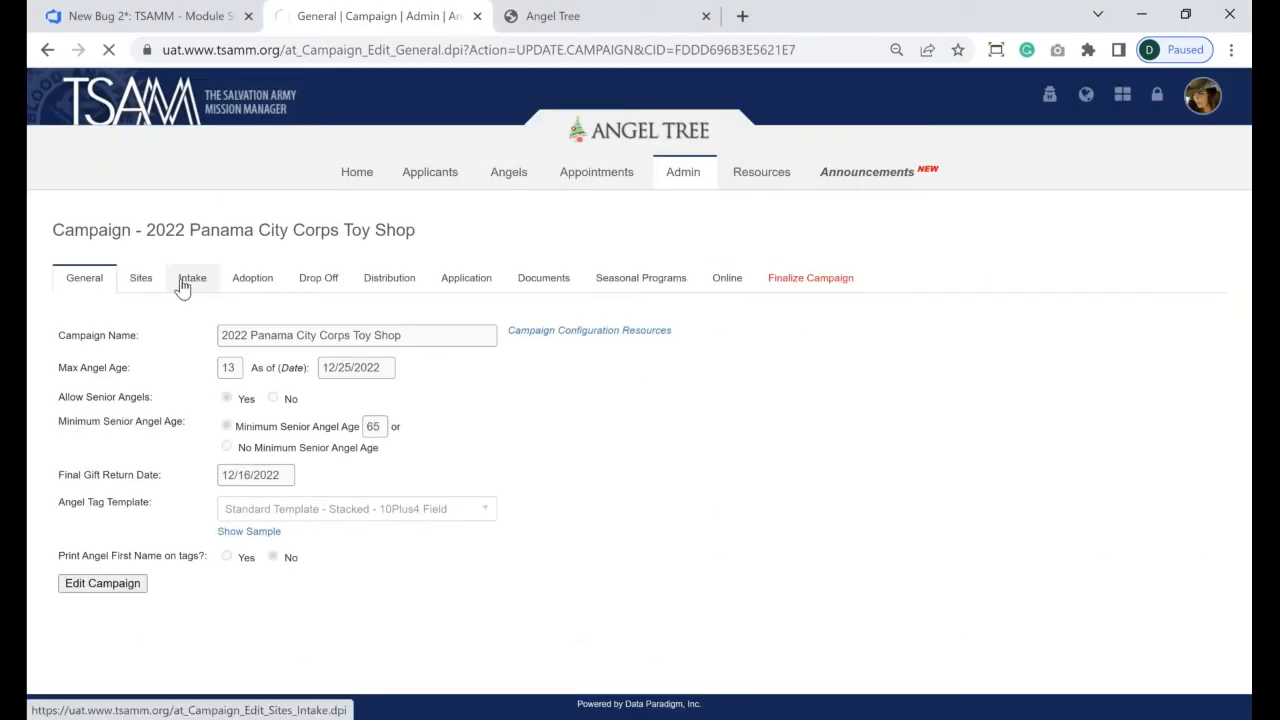
pyautogui.click(182, 287)
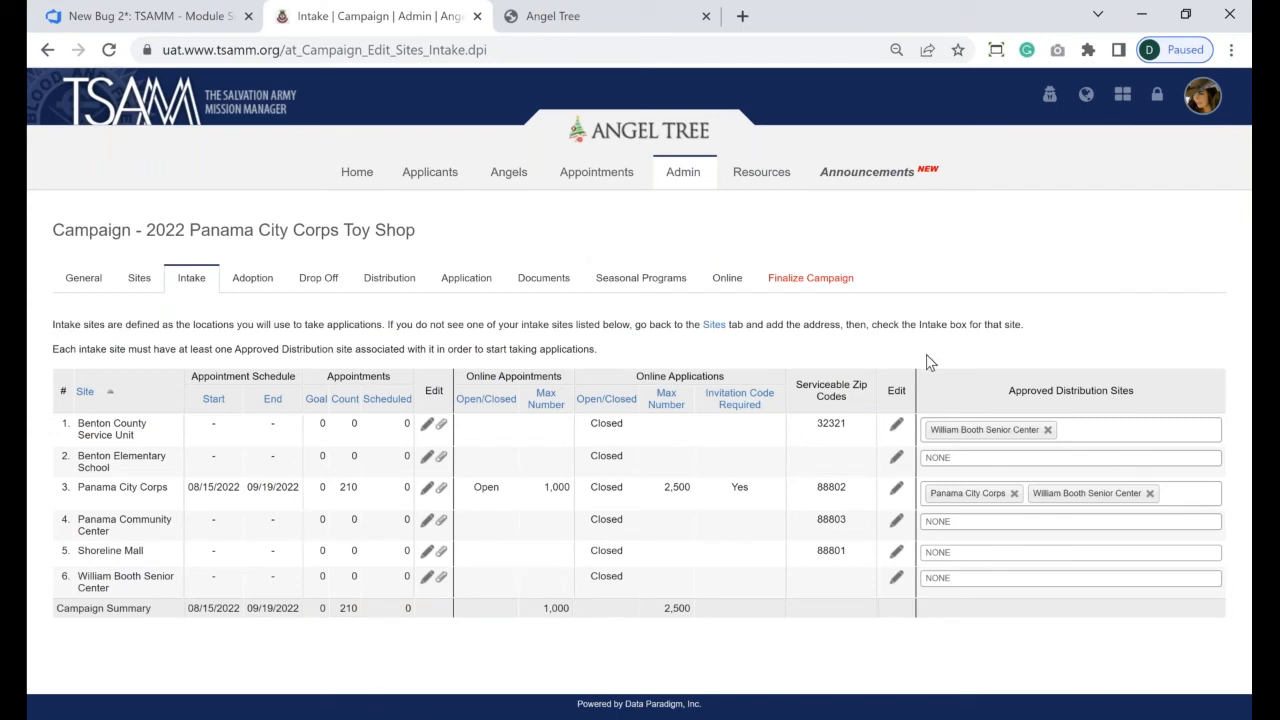
pyautogui.click(897, 490)
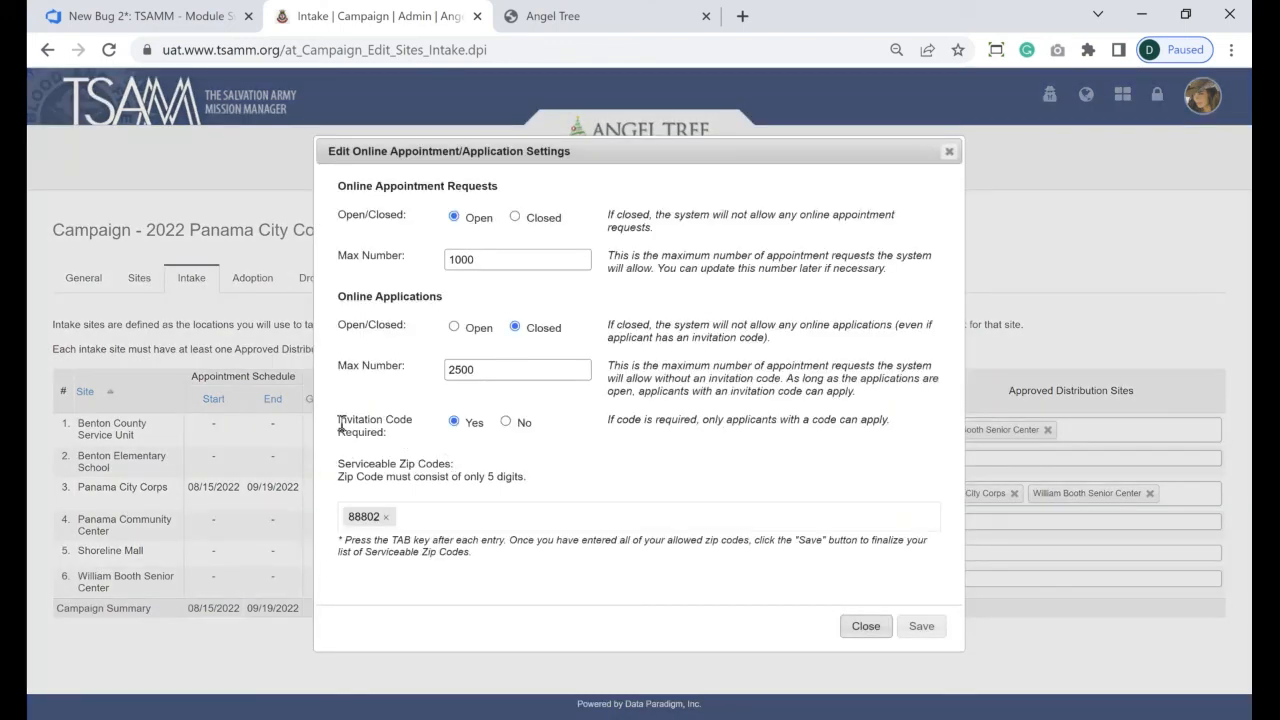
# - Toggle the Invitation Code Required setting, check the 2,500 application limit, and save
pyautogui.moveTo(337, 421); pyautogui.dragTo(388, 430)
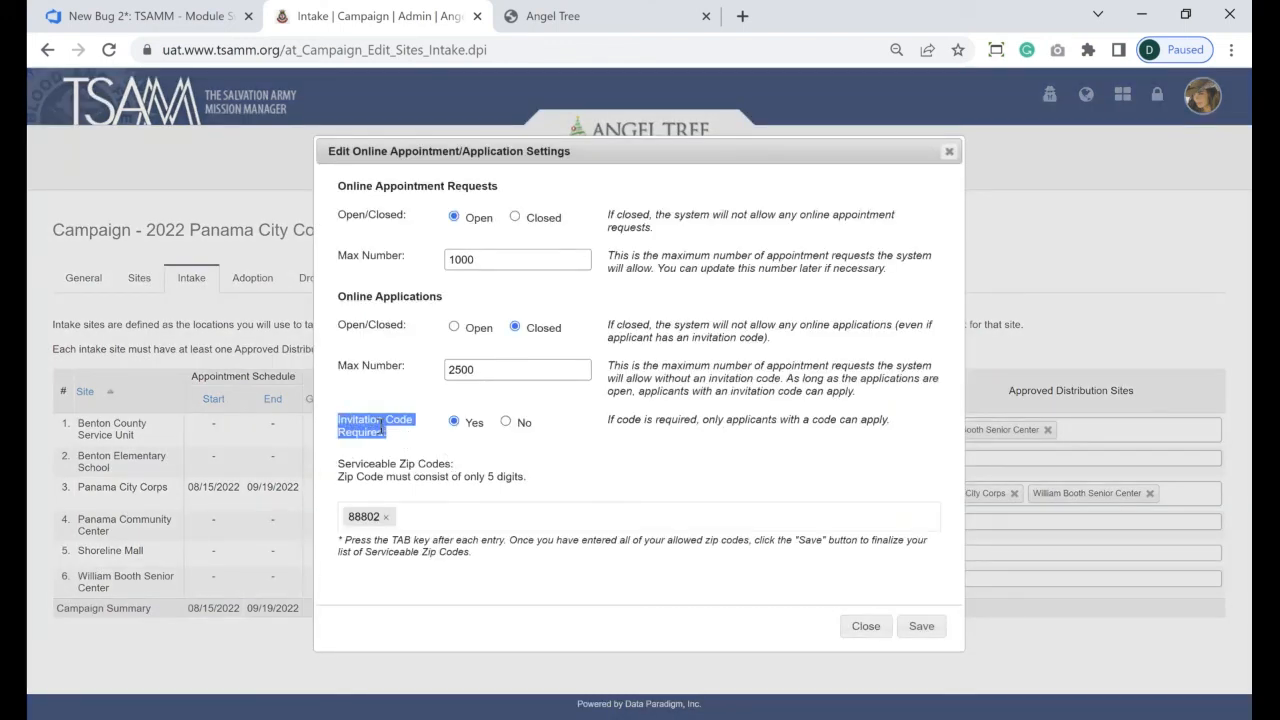
pyautogui.click(388, 430)
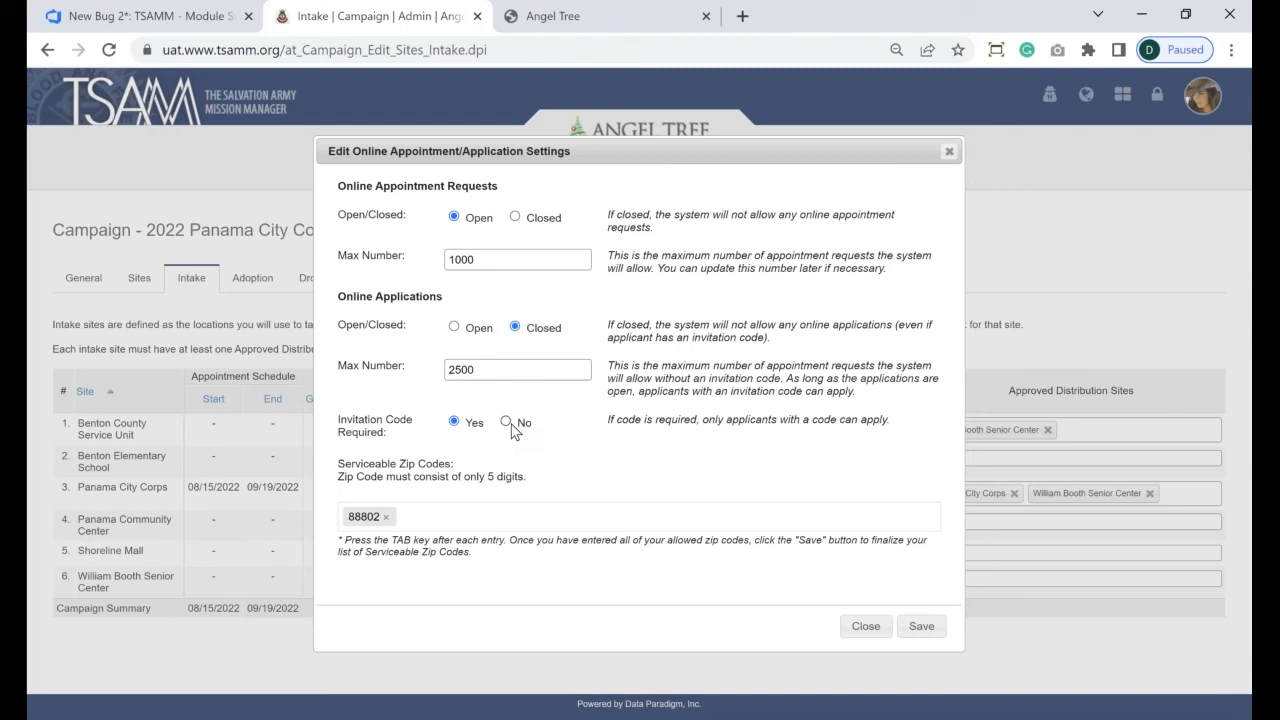
pyautogui.click(506, 422)
pyautogui.doubleClick(457, 369)
pyautogui.click(647, 450)
pyautogui.click(864, 627)
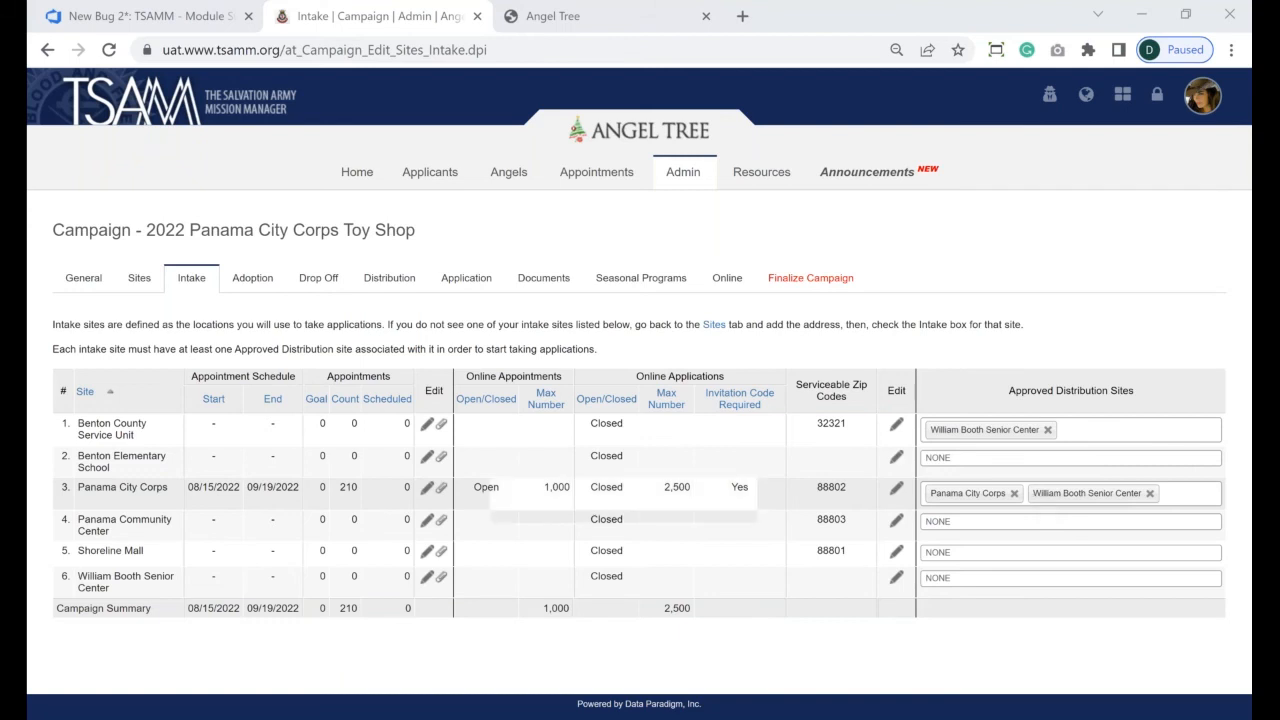
# - Replace Panama City Corps' two approved sites with Christmas Distribution Warehouse and Panama City Corps
pyautogui.click(1150, 494)
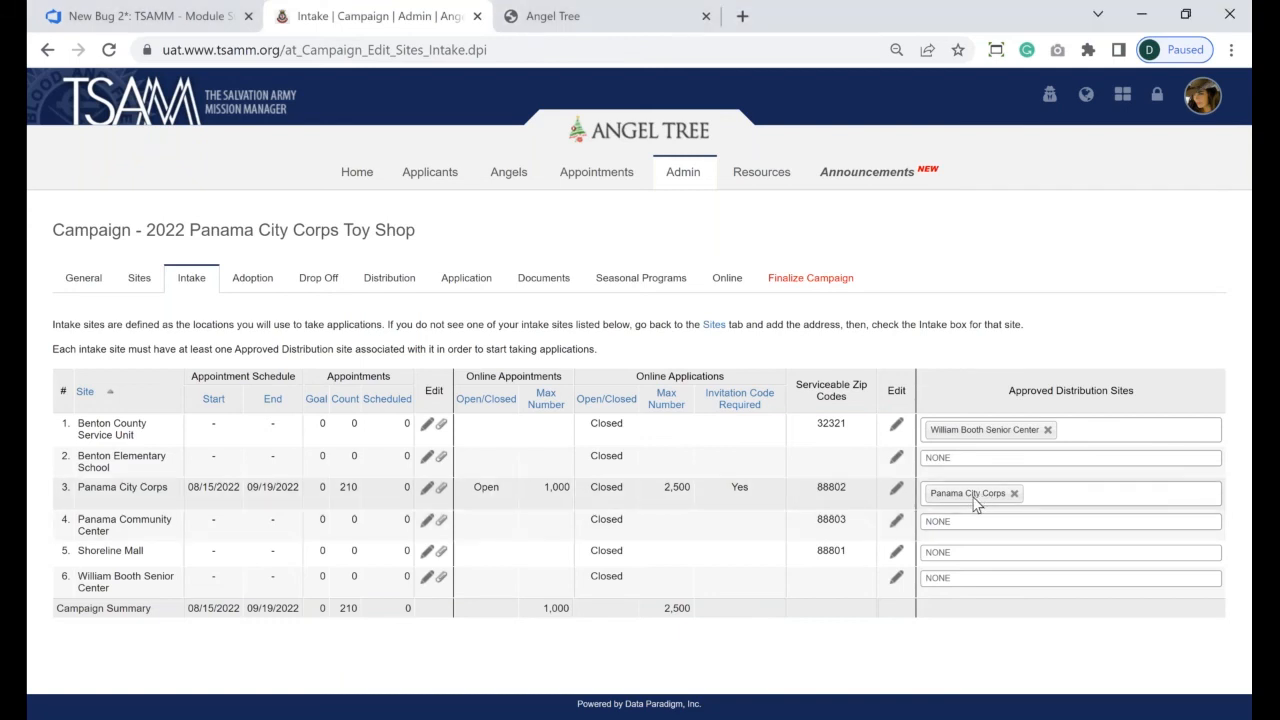
pyautogui.click(1012, 493)
pyautogui.click(1001, 490)
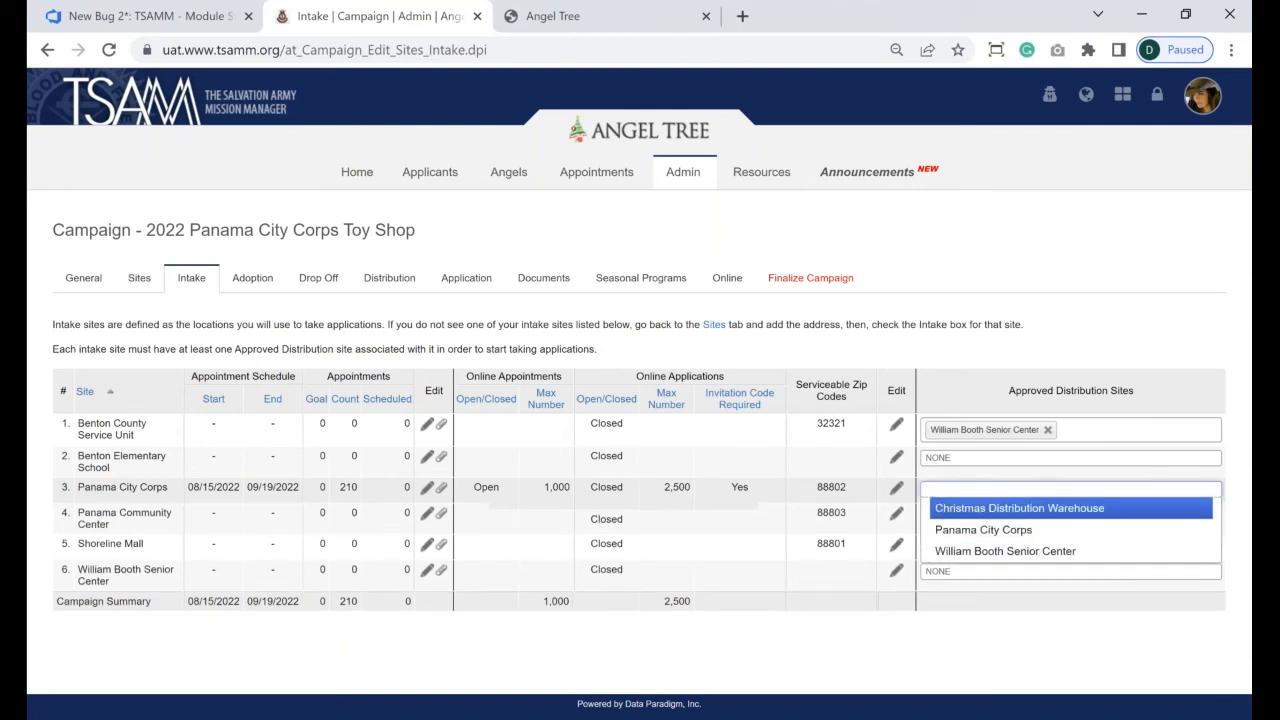
pyautogui.click(1019, 508)
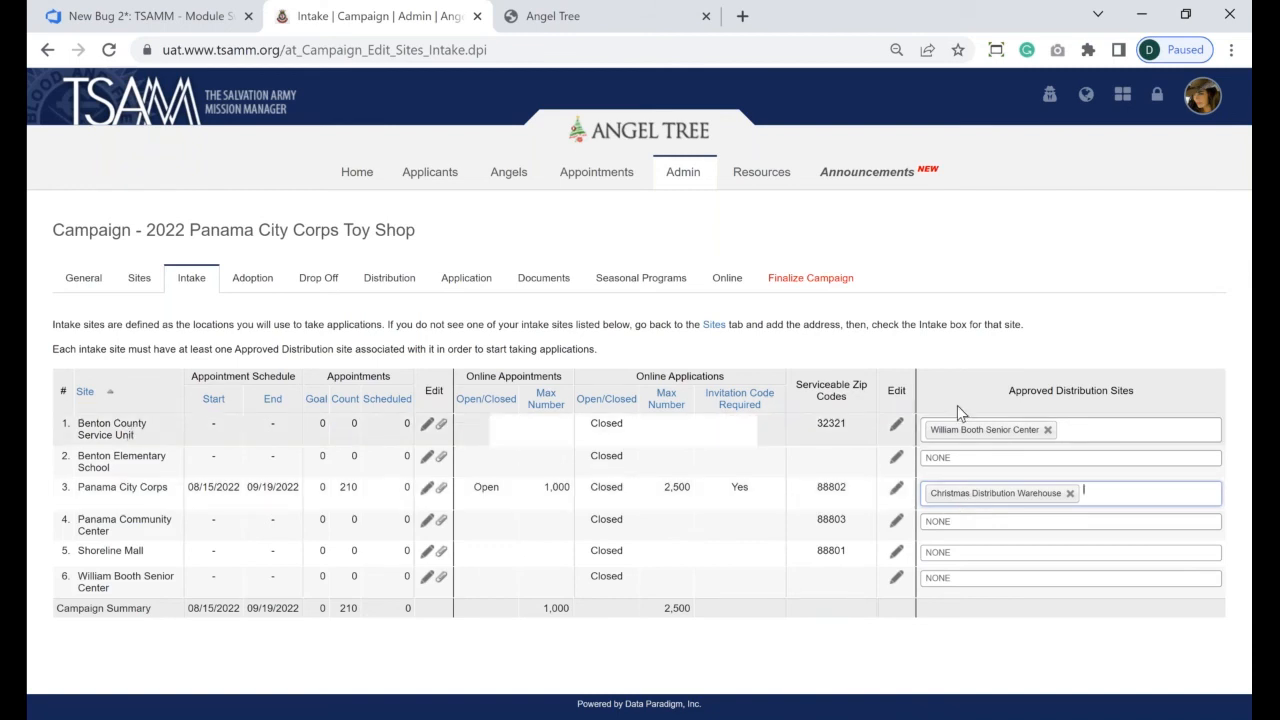
pyautogui.click(1065, 430)
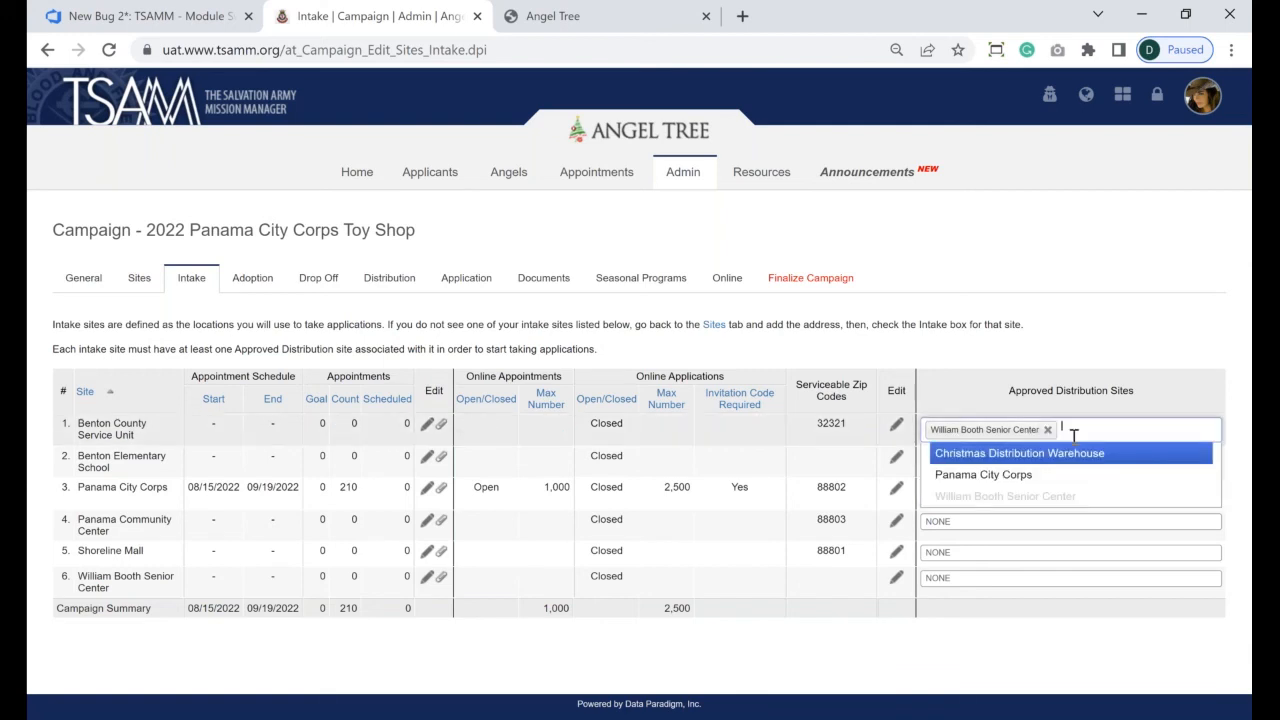
pyautogui.click(985, 430)
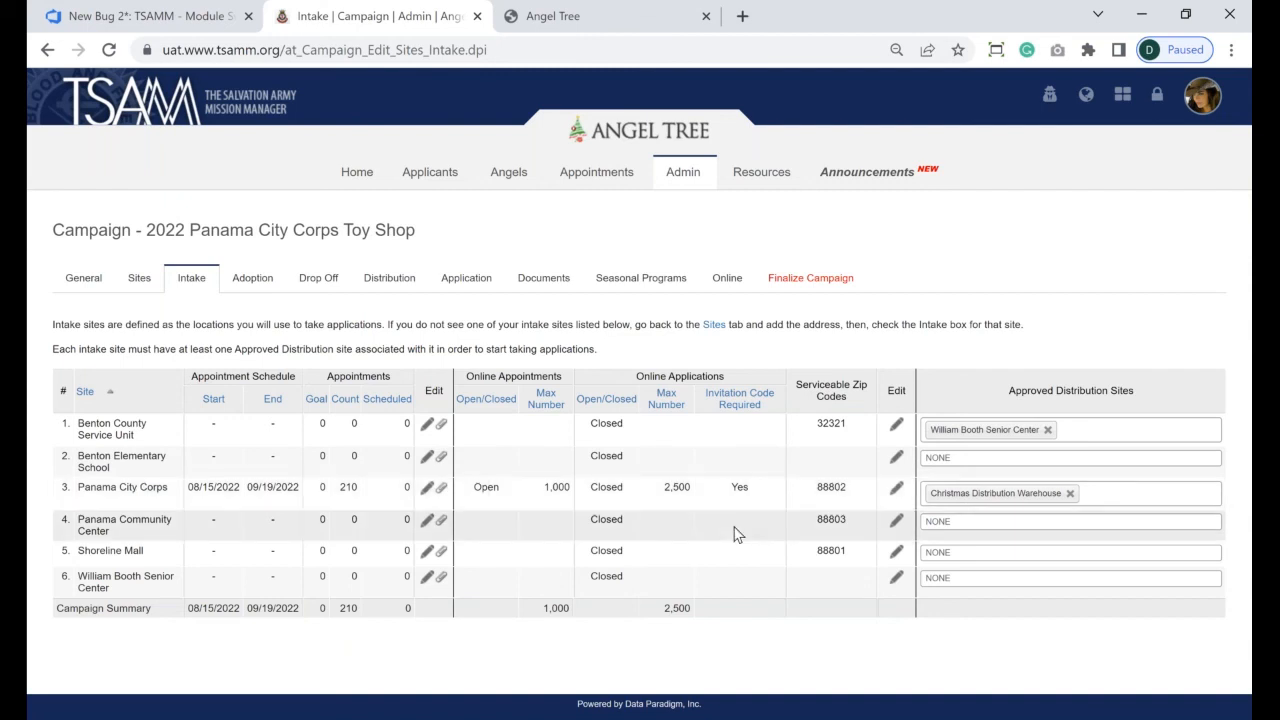
pyautogui.click(1131, 497)
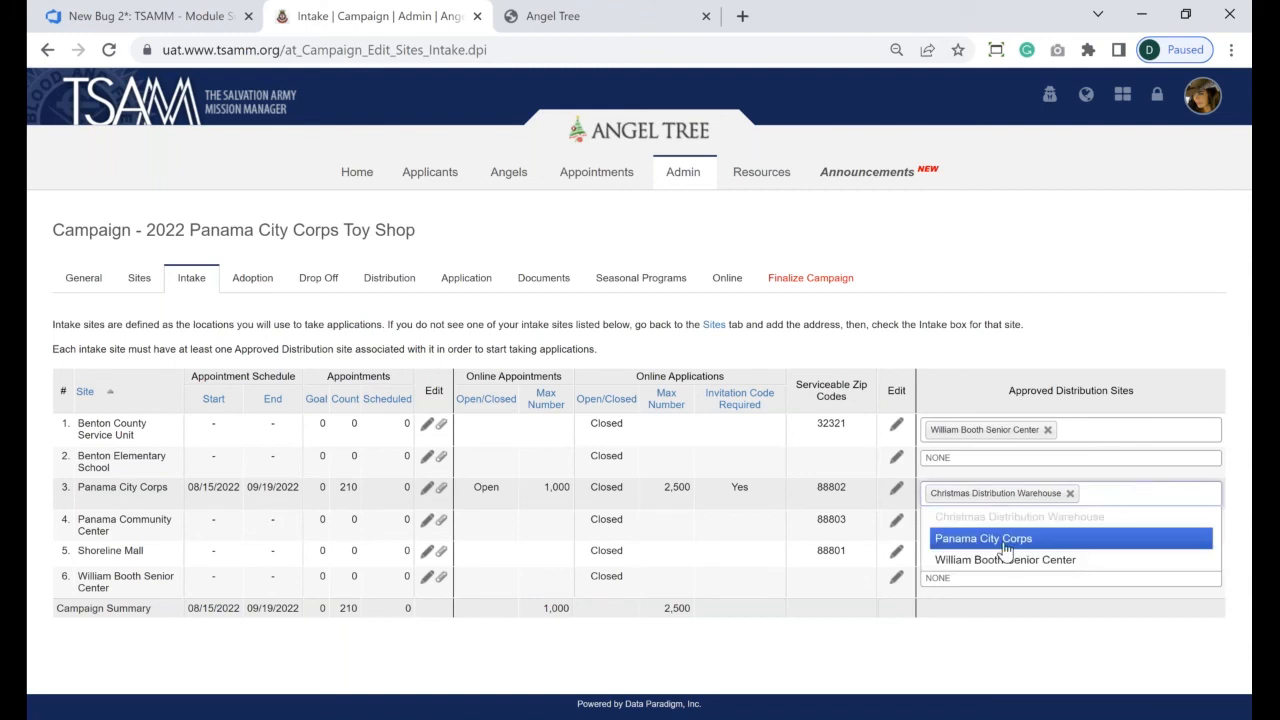
pyautogui.click(1003, 535)
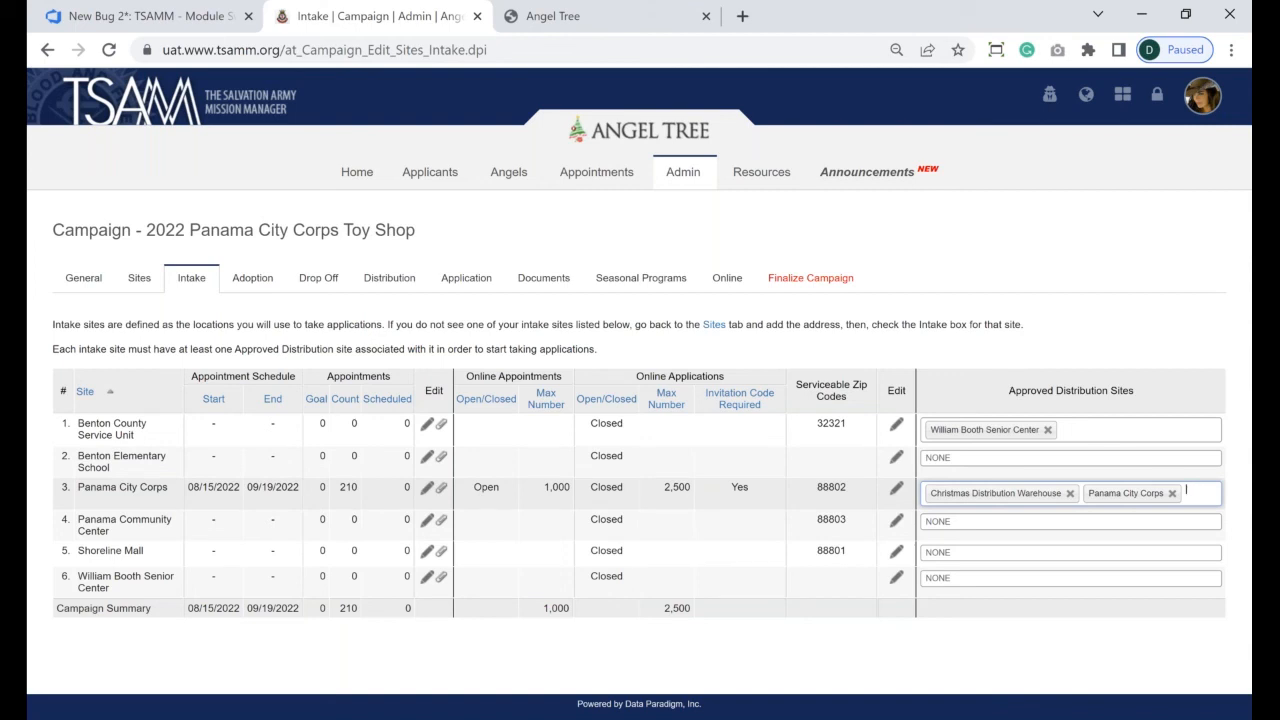
pyautogui.click(689, 33)
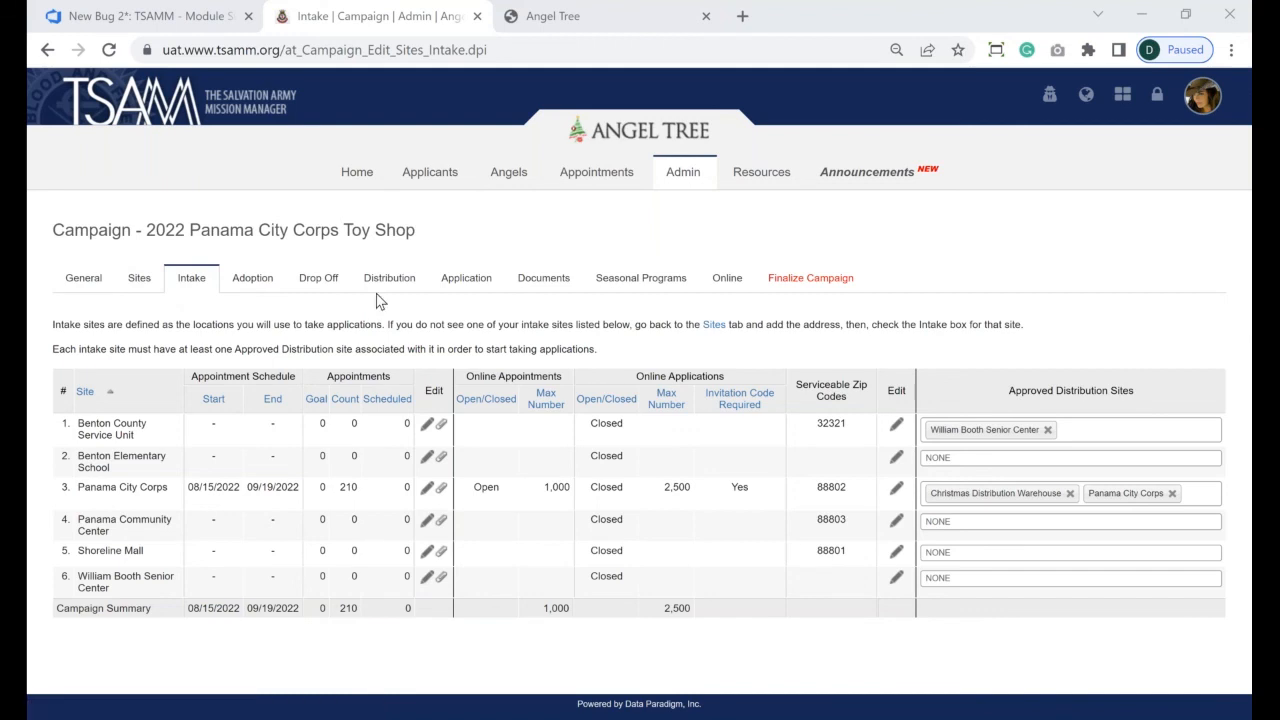
# - On the Adoption tab, edit Benton County Service Unit's adoption schedule
pyautogui.click(270, 283)
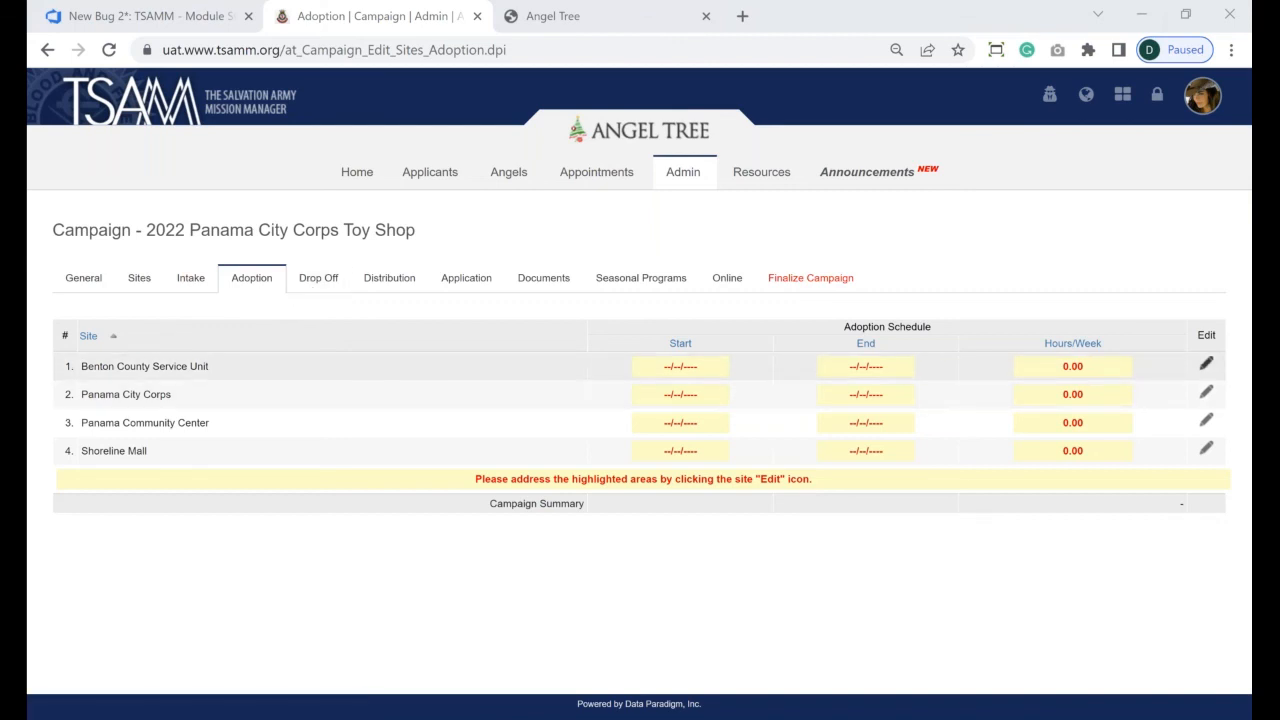
pyautogui.click(1206, 364)
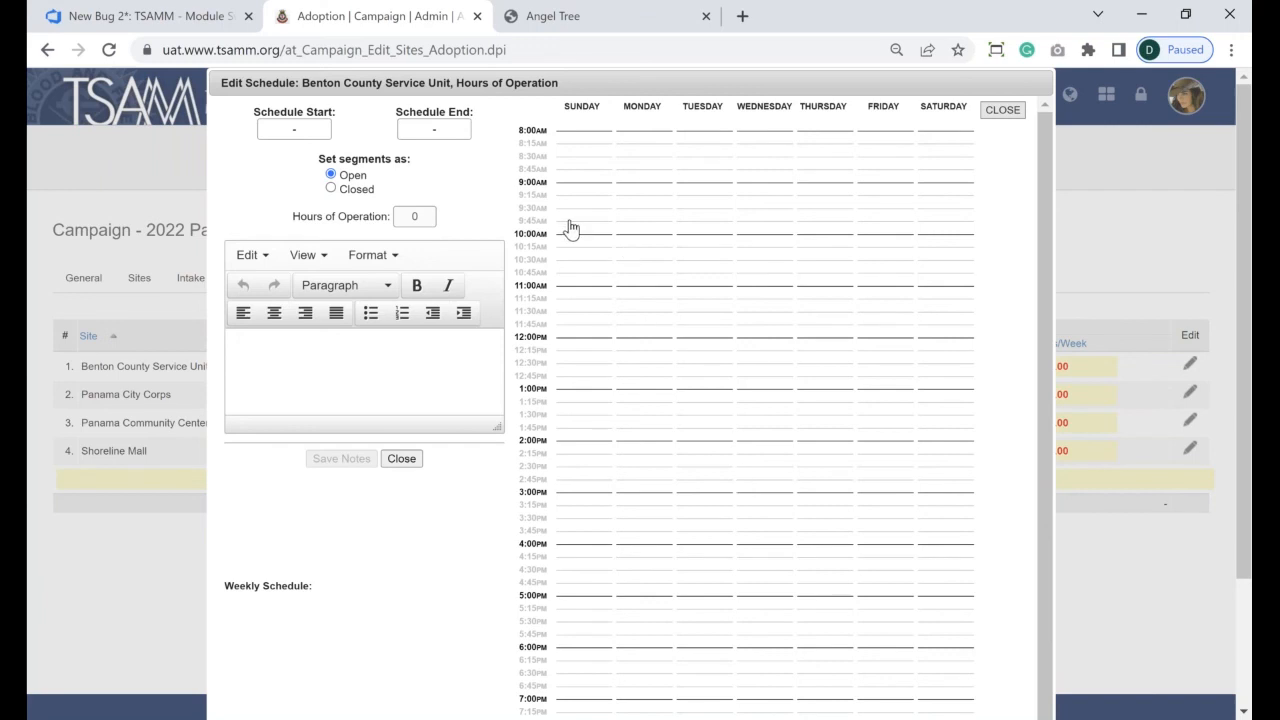
# - Mark Monday 9:45–1:00 and Tuesday 12:00–2:45 as open, starting 10/01/2022
pyautogui.moveTo(631, 230); pyautogui.dragTo(610, 389)
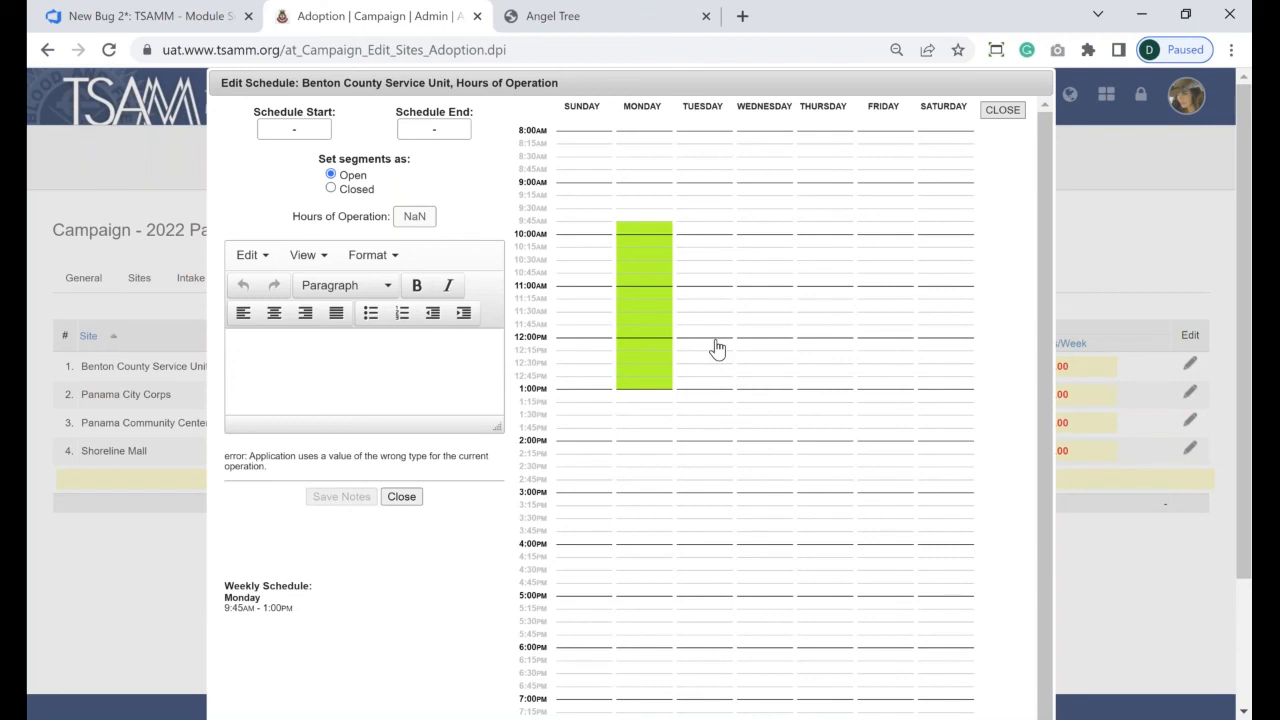
pyautogui.moveTo(716, 343); pyautogui.dragTo(703, 480)
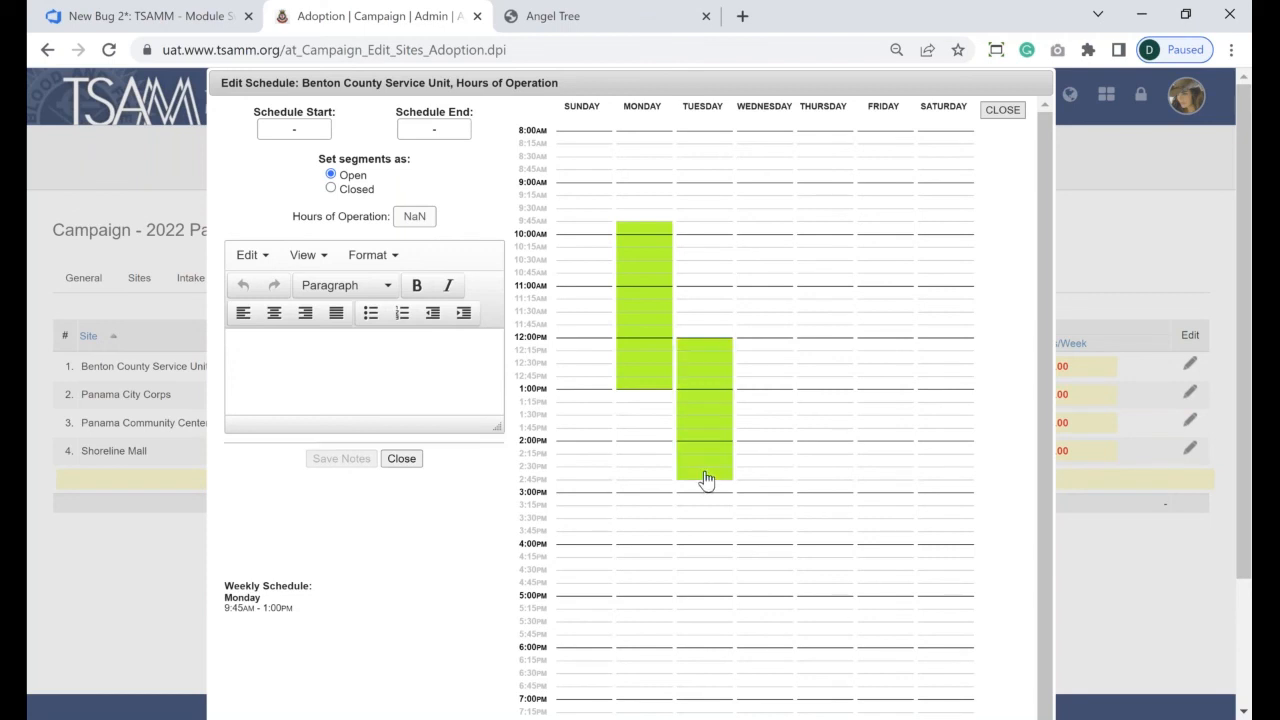
pyautogui.click(301, 129)
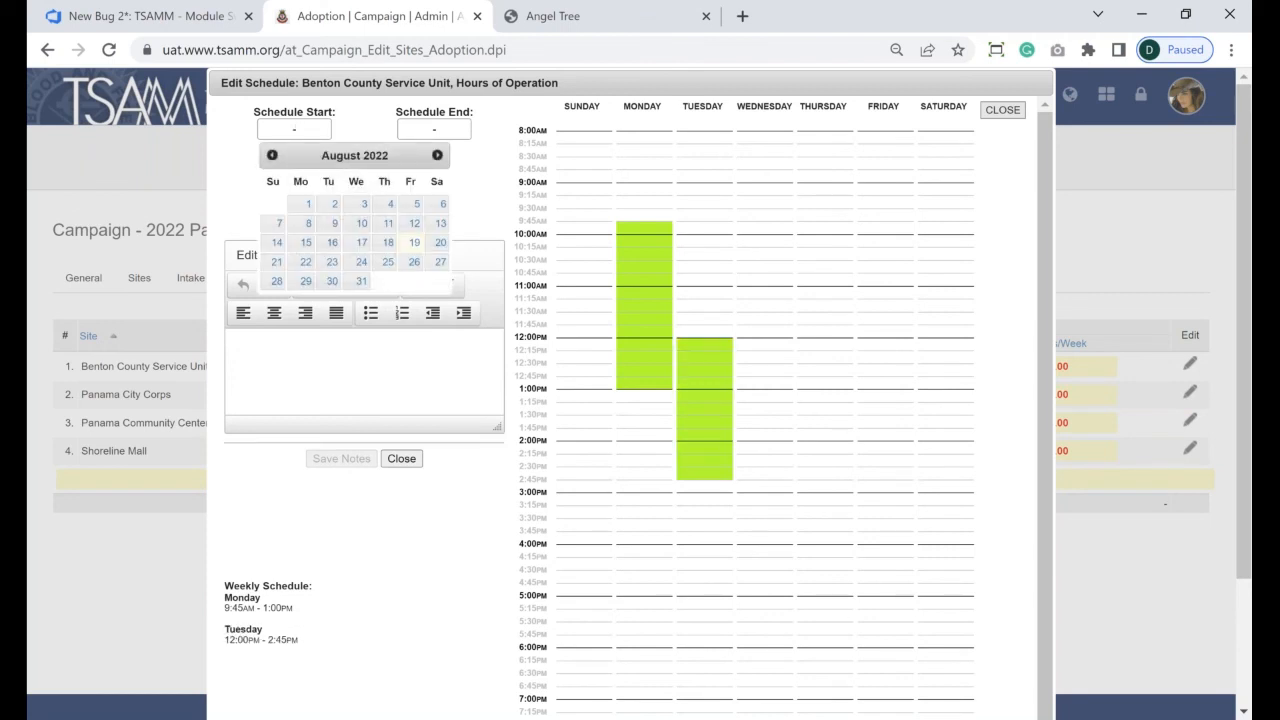
pyautogui.click(437, 157)
pyautogui.click(437, 157)
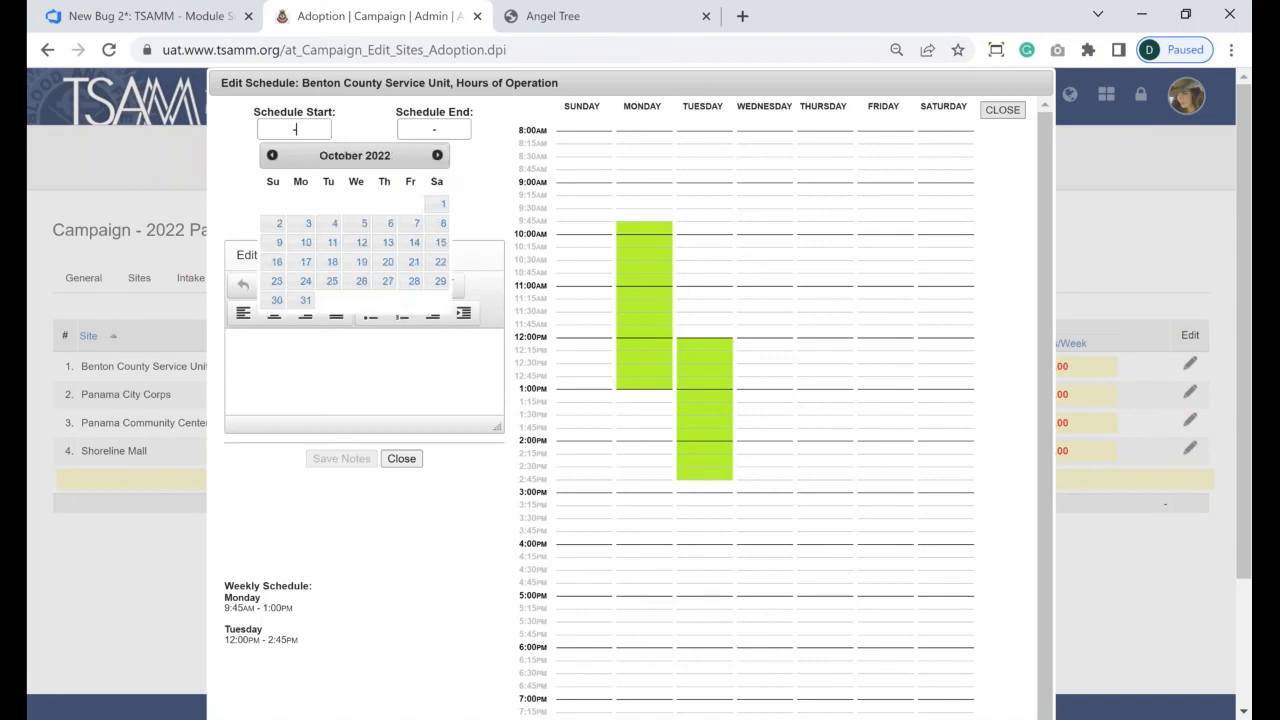
pyautogui.click(440, 205)
# - Set the schedule end date to 10/31/2022 and close the editor
pyautogui.click(419, 124)
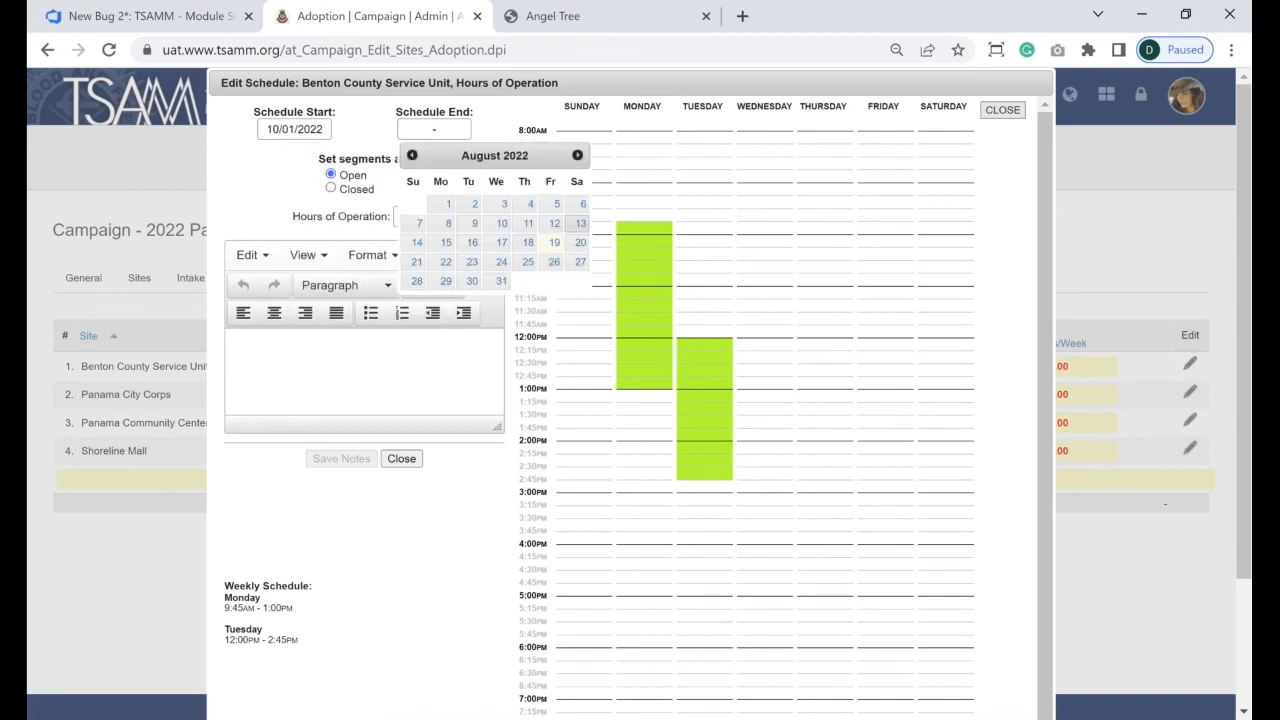
pyautogui.click(577, 155)
pyautogui.click(577, 155)
pyautogui.click(577, 155)
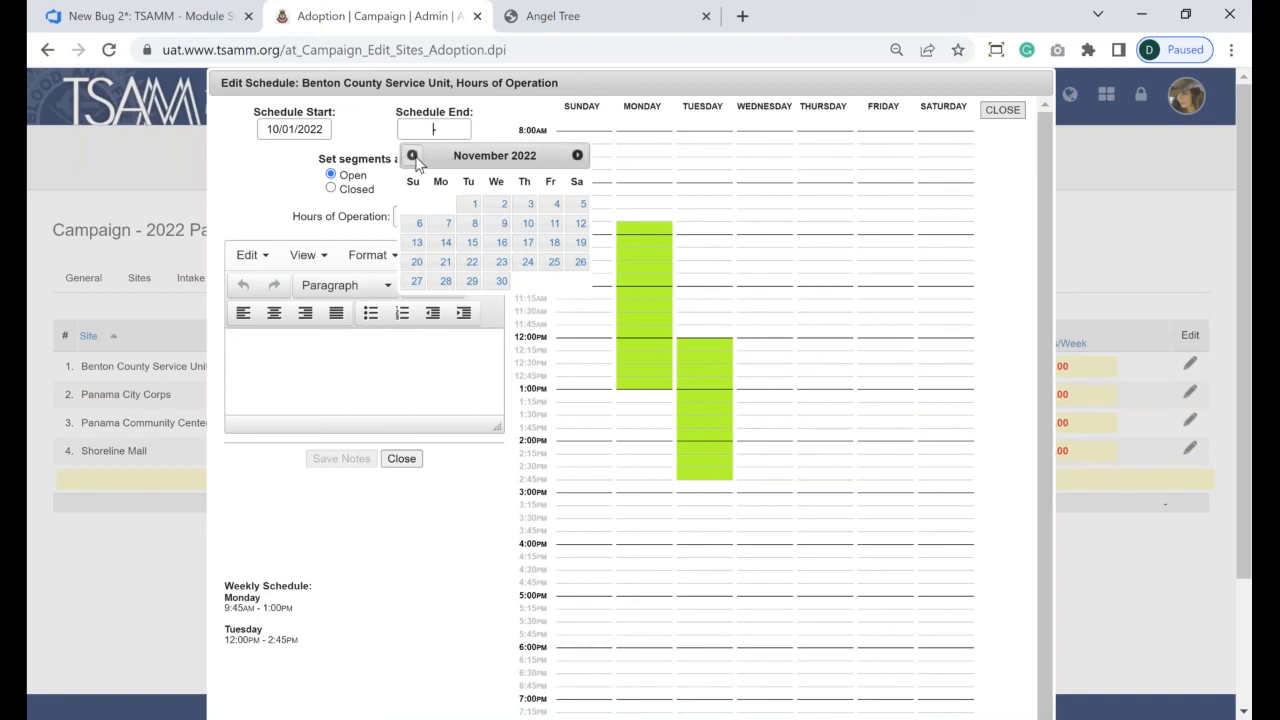
pyautogui.click(412, 155)
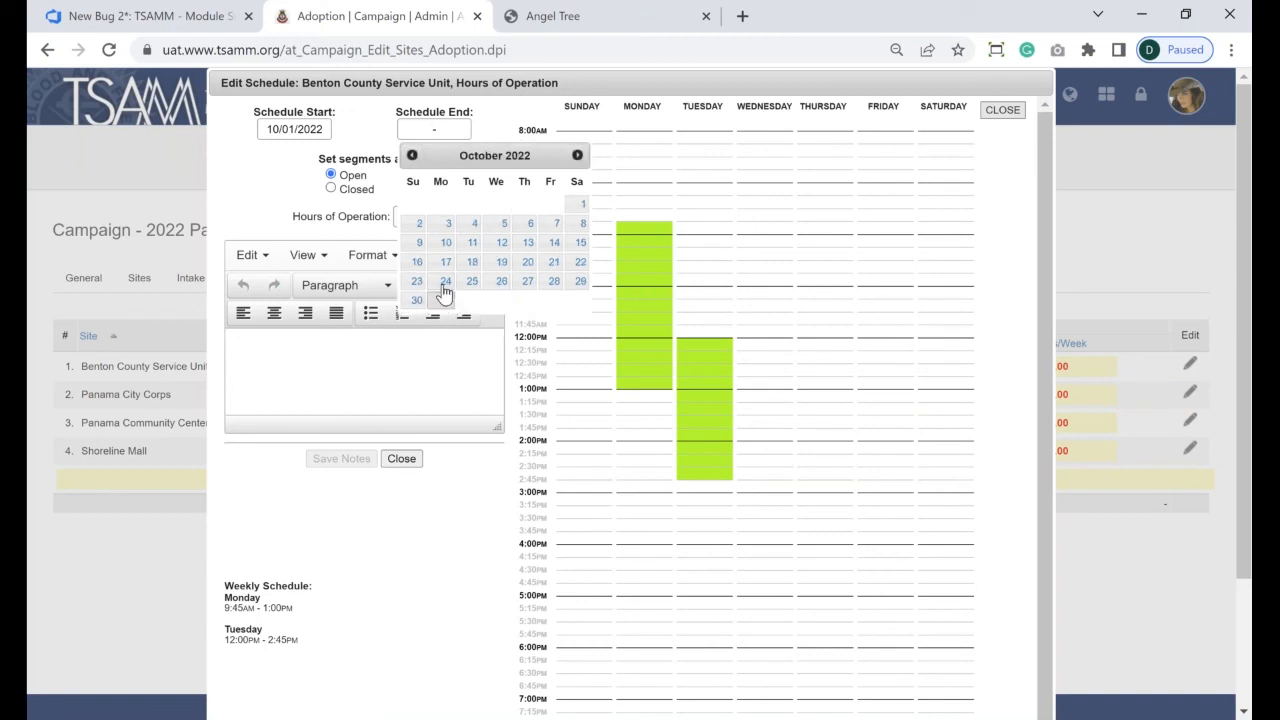
pyautogui.click(442, 299)
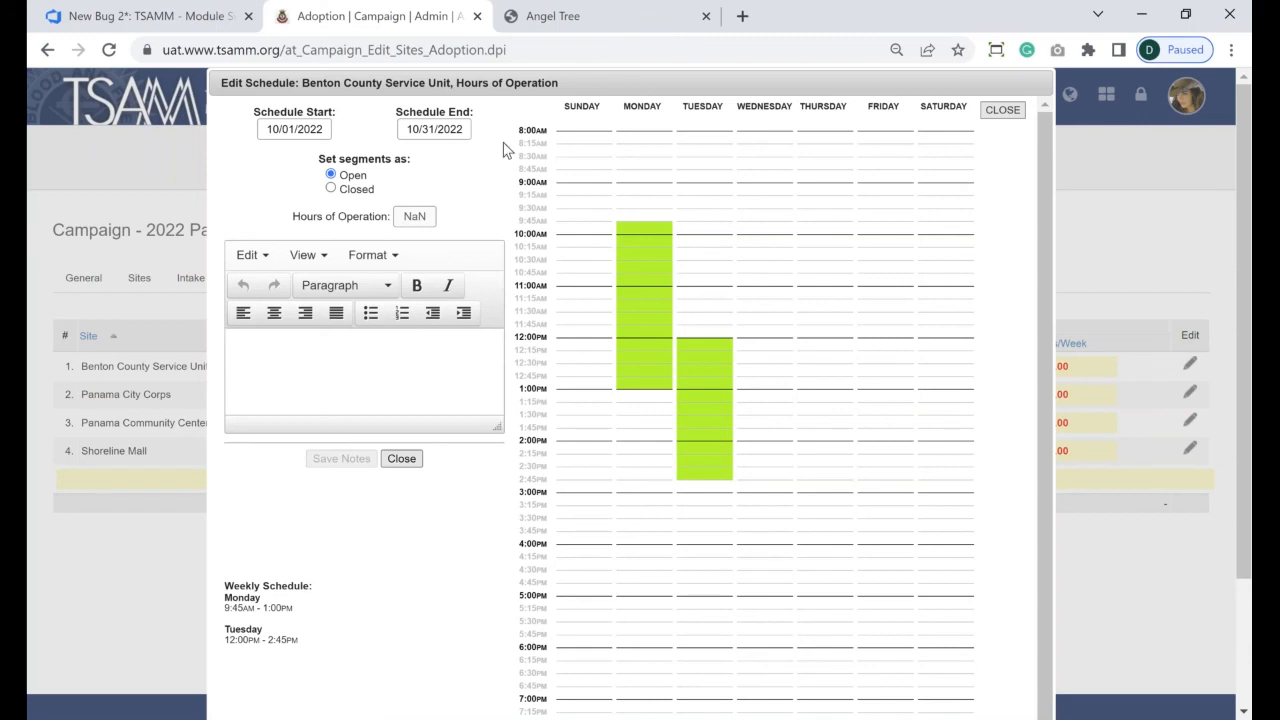
pyautogui.click(402, 459)
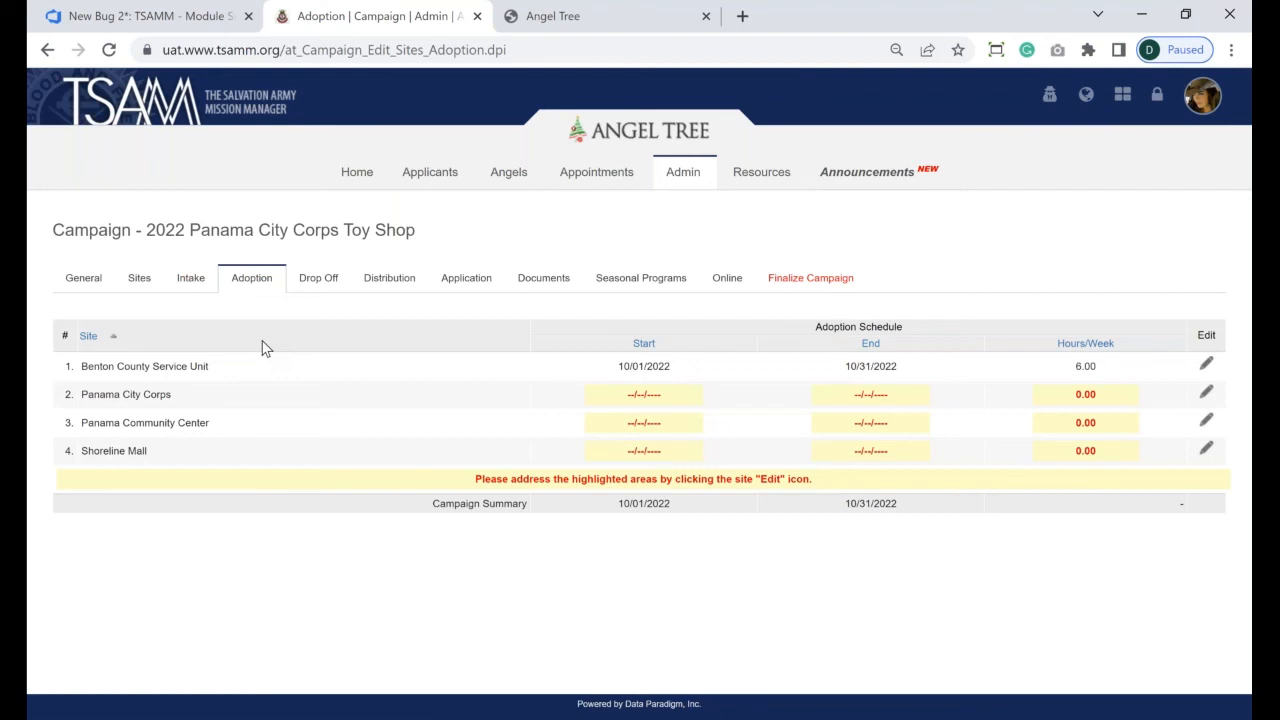
# - Move through the Drop Off tab to the campaign's Distribution page
pyautogui.click(308, 290)
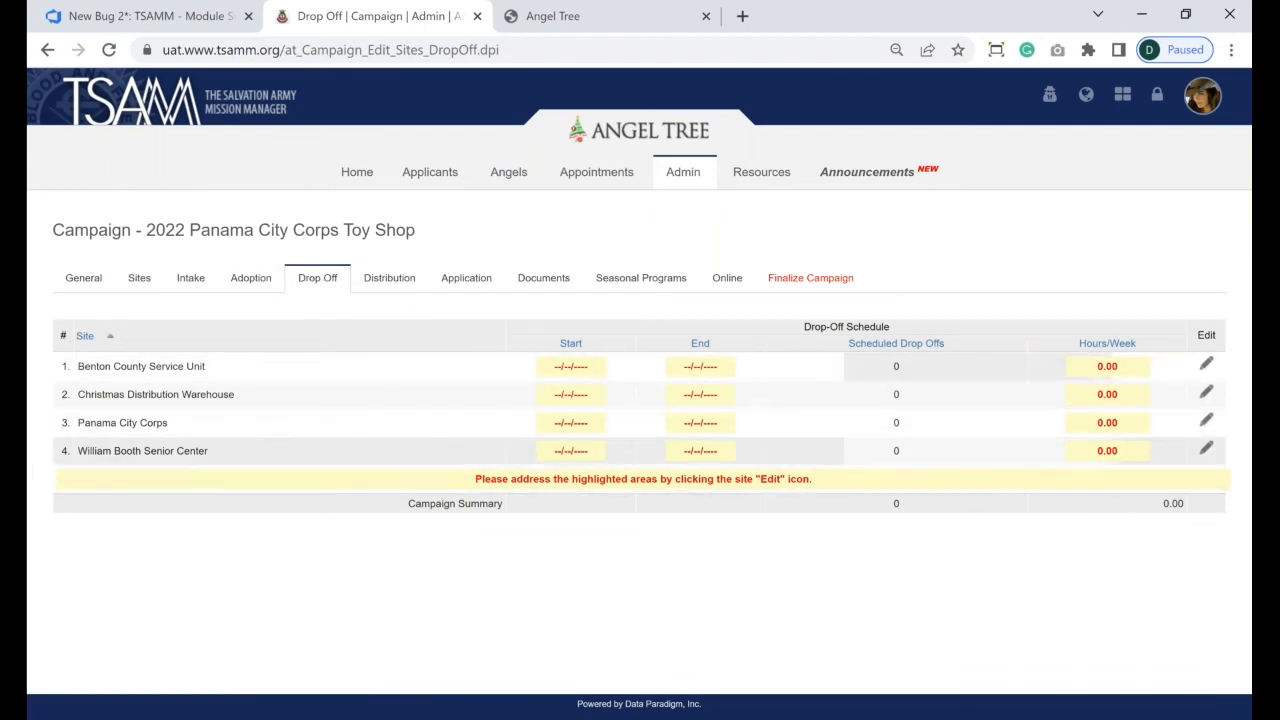
pyautogui.click(390, 281)
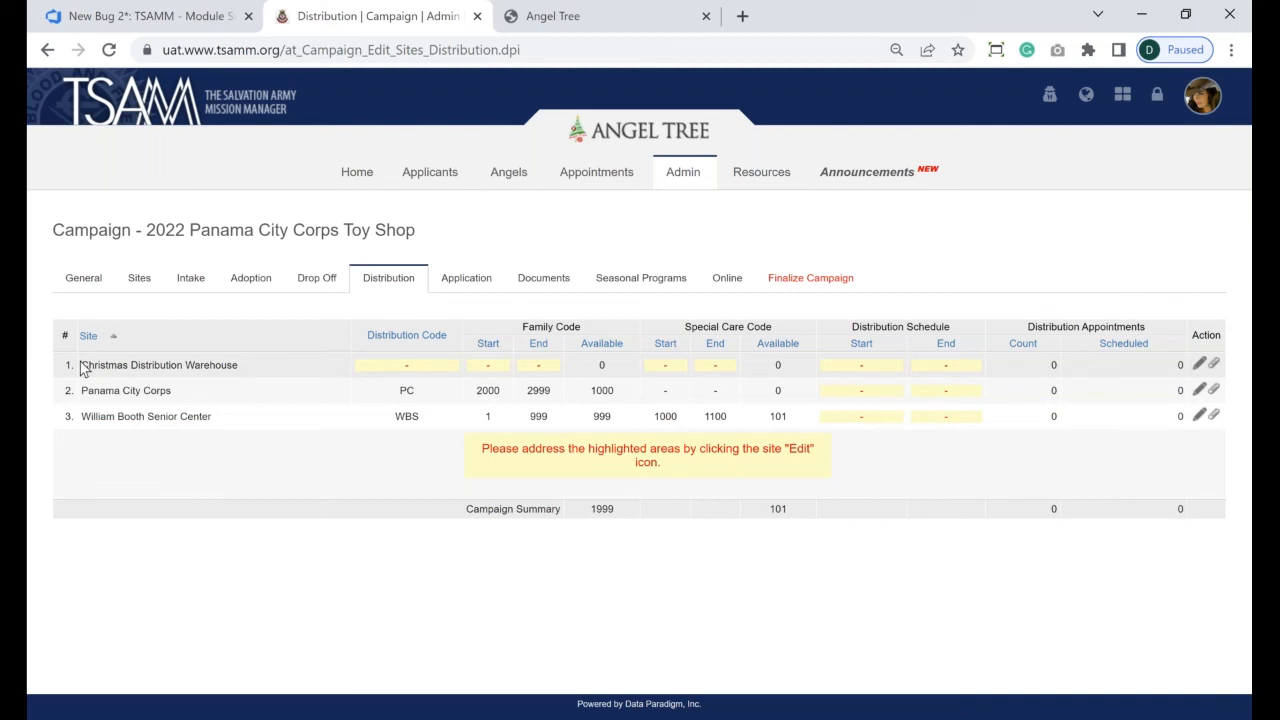
# - Edit the distribution schedule of the Christmas Distribution Warehouse row
pyautogui.moveTo(82, 366); pyautogui.dragTo(243, 374)
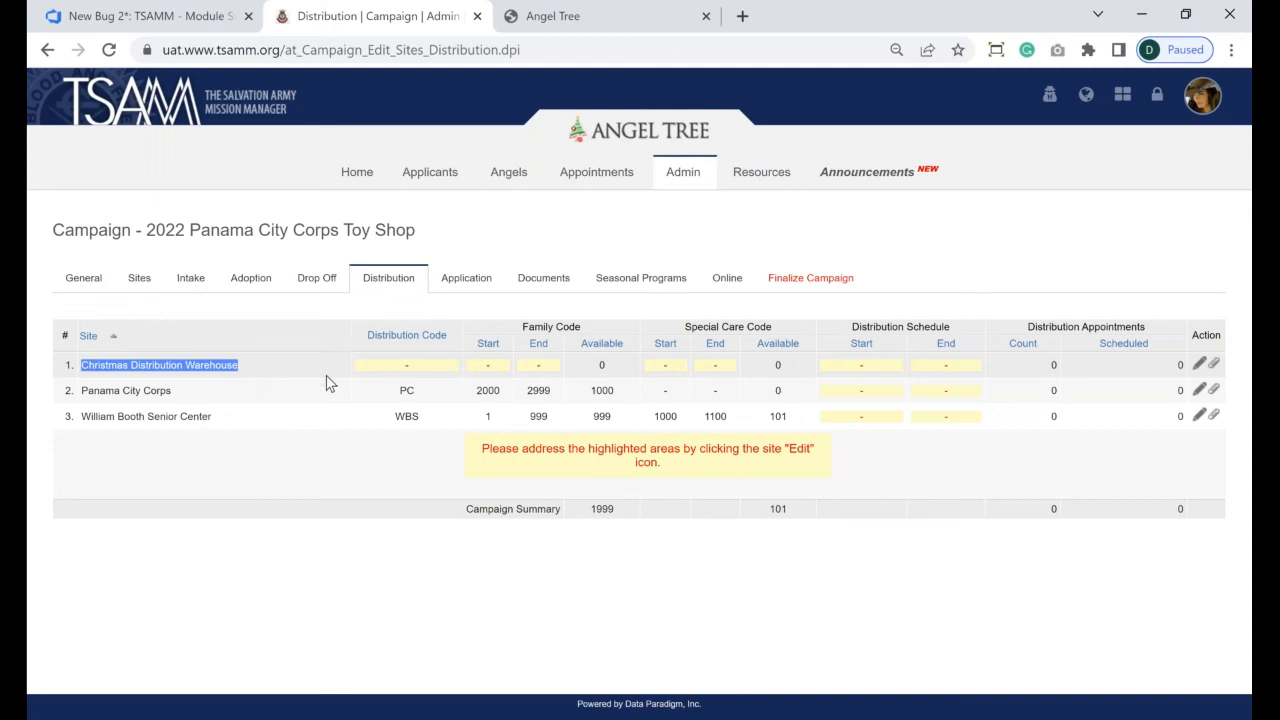
pyautogui.click(1203, 366)
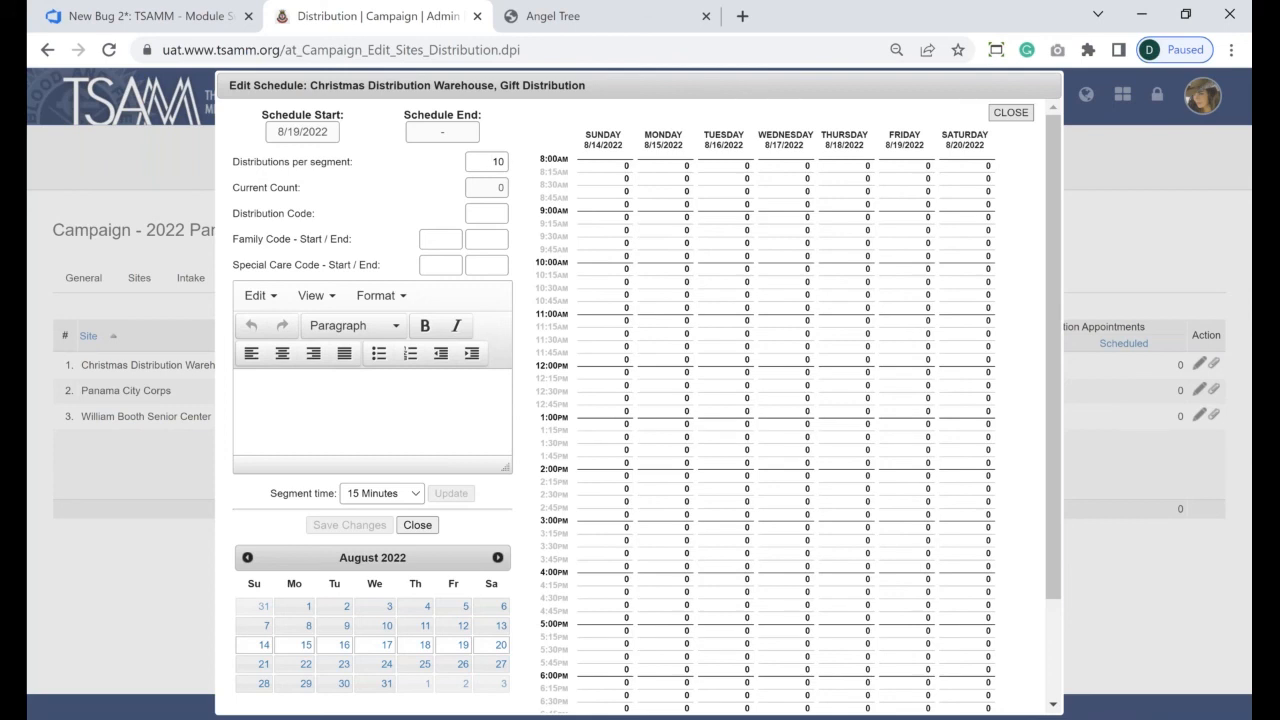
# - Change the segment time to 30 minutes and confirm the update
pyautogui.click(413, 500)
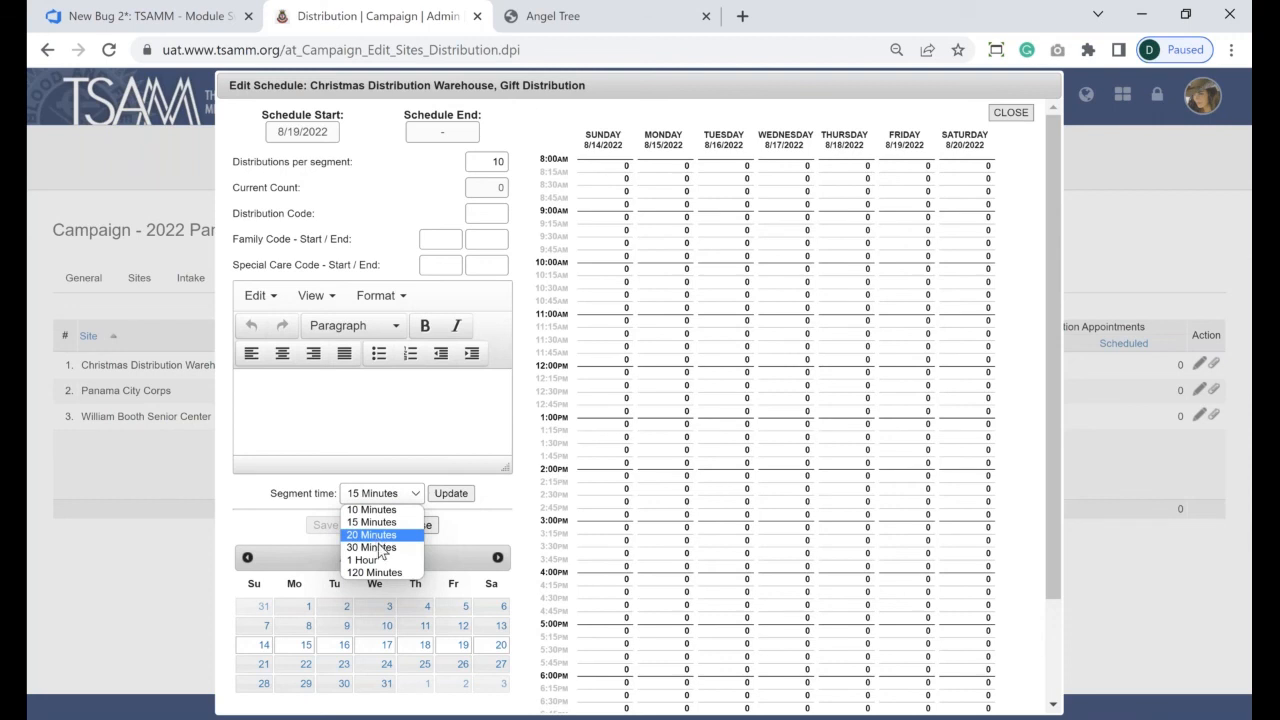
pyautogui.click(376, 547)
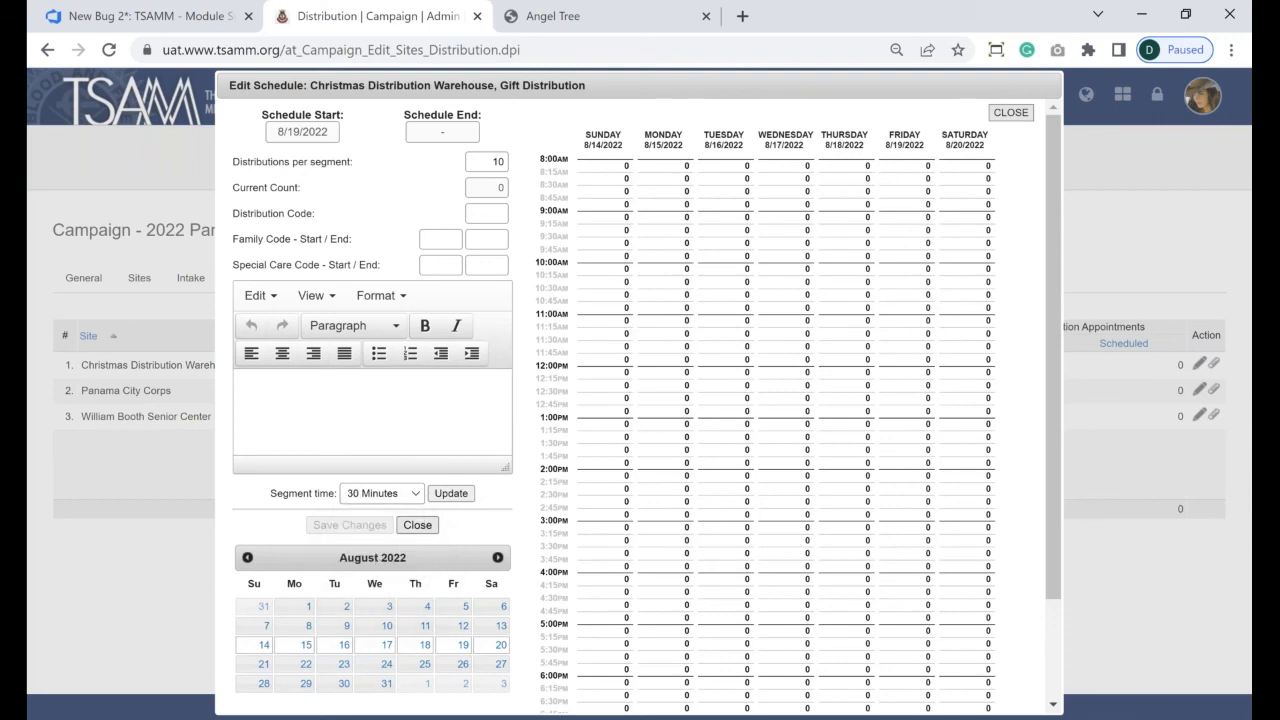
pyautogui.click(451, 493)
pyautogui.click(397, 521)
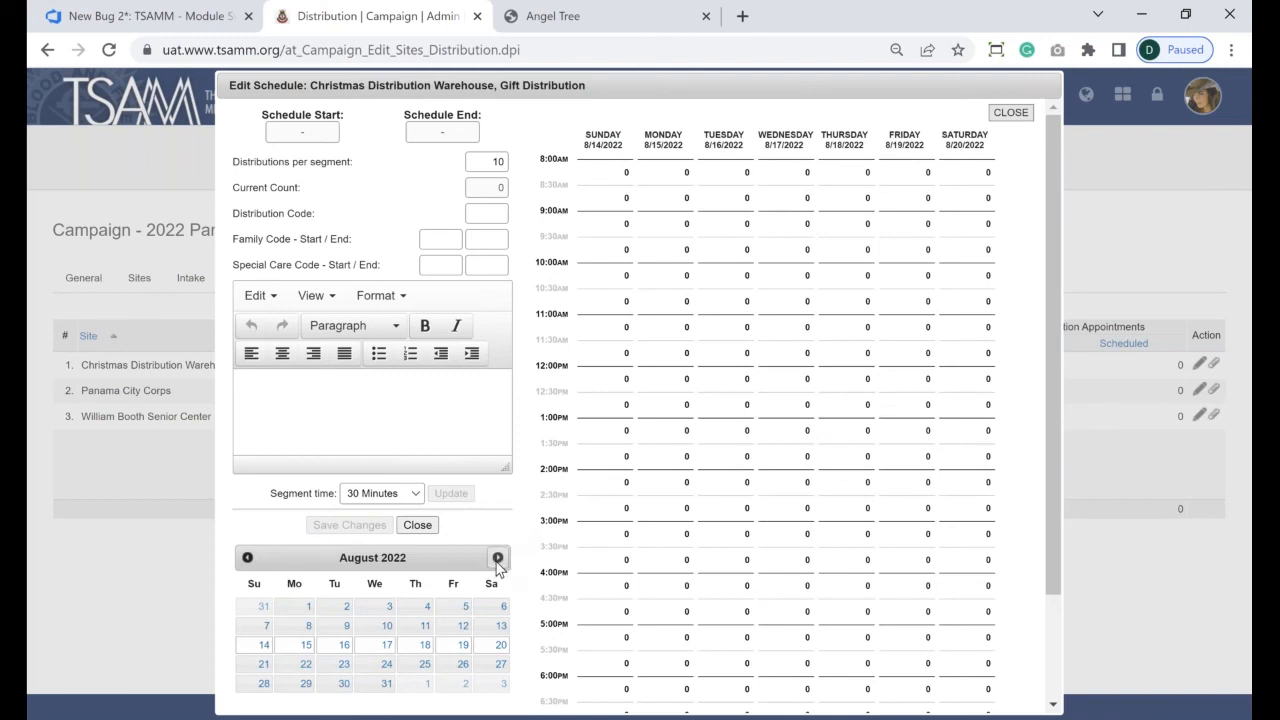
# - Advance the calendar to December 2022 and show the week containing the 16th
pyautogui.click(497, 560)
pyautogui.click(497, 560)
pyautogui.click(497, 560)
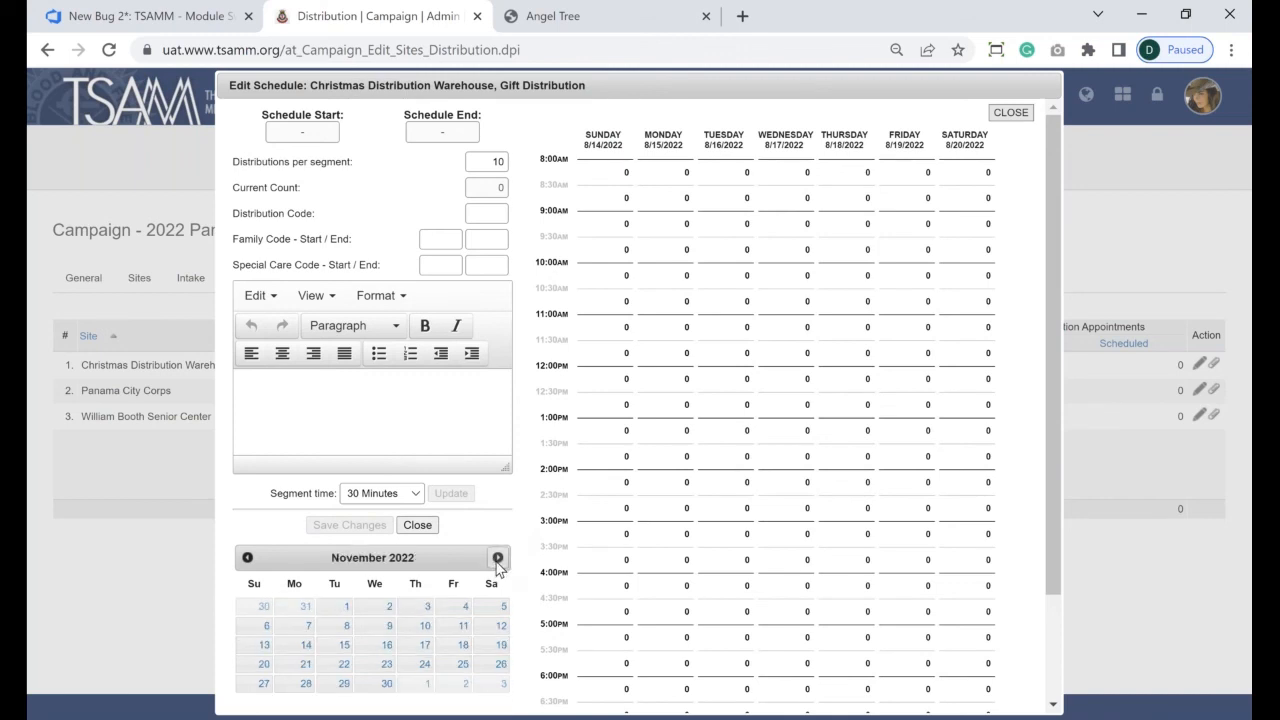
pyautogui.click(497, 560)
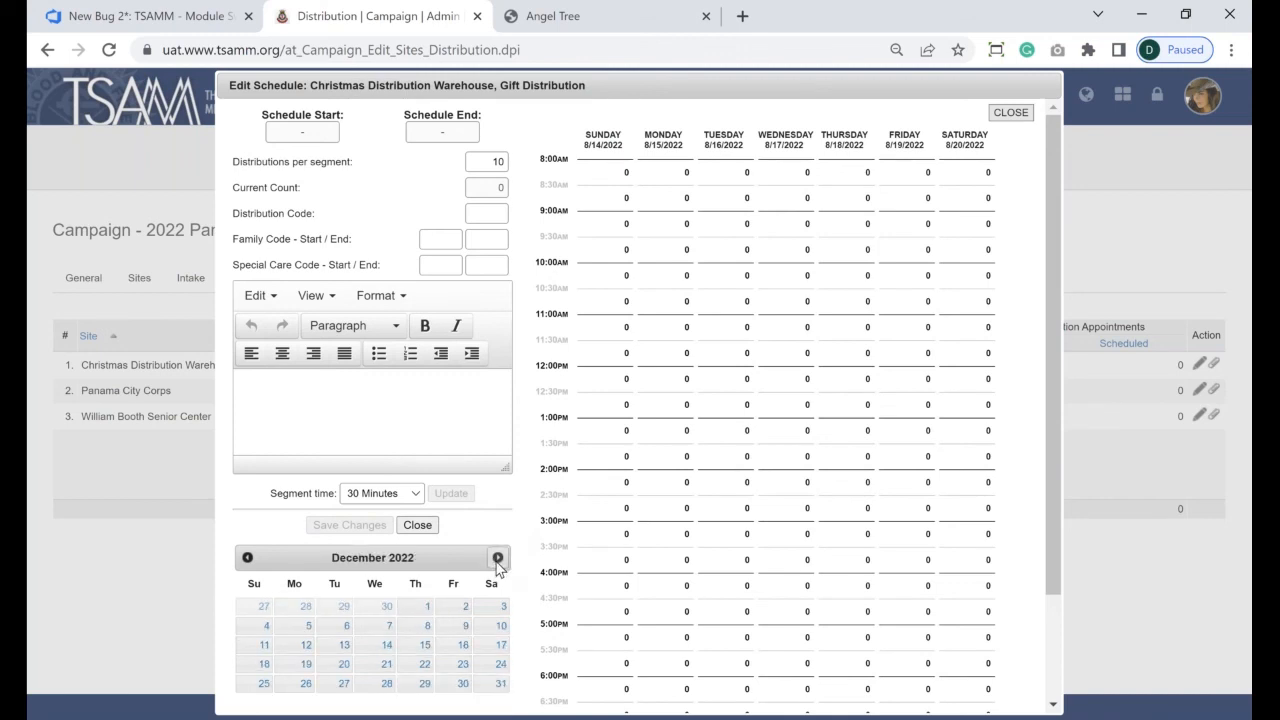
pyautogui.click(459, 645)
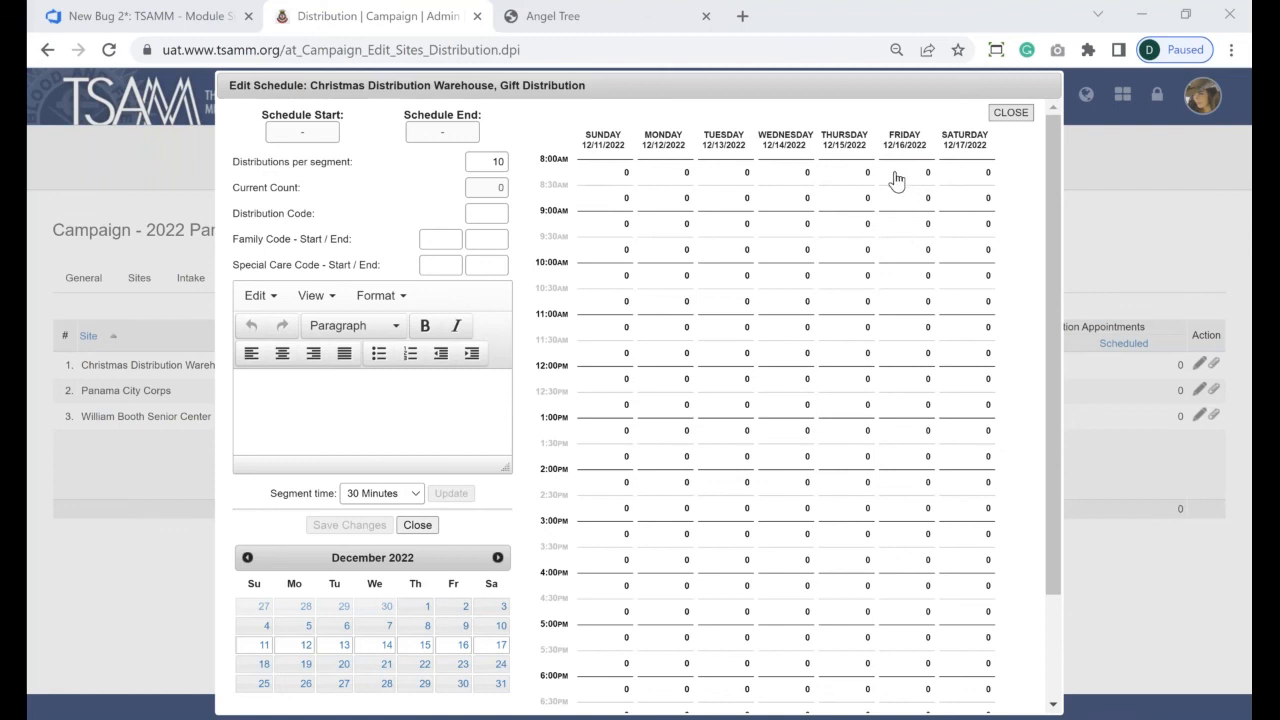
# - Fill Friday 12/16 with slots, then set distributions per segment to 0 and clear them
pyautogui.moveTo(897, 180); pyautogui.dragTo(877, 680)
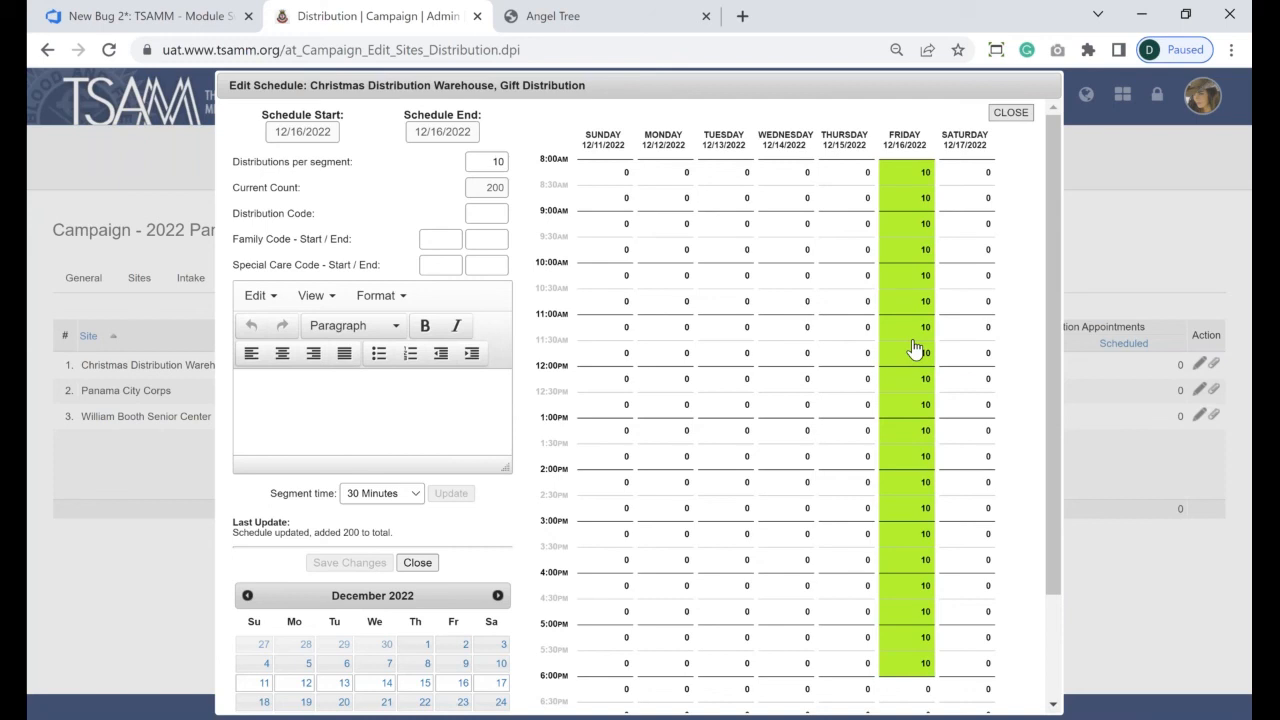
pyautogui.doubleClick(496, 161)
pyautogui.write('0')
pyautogui.click(905, 183)
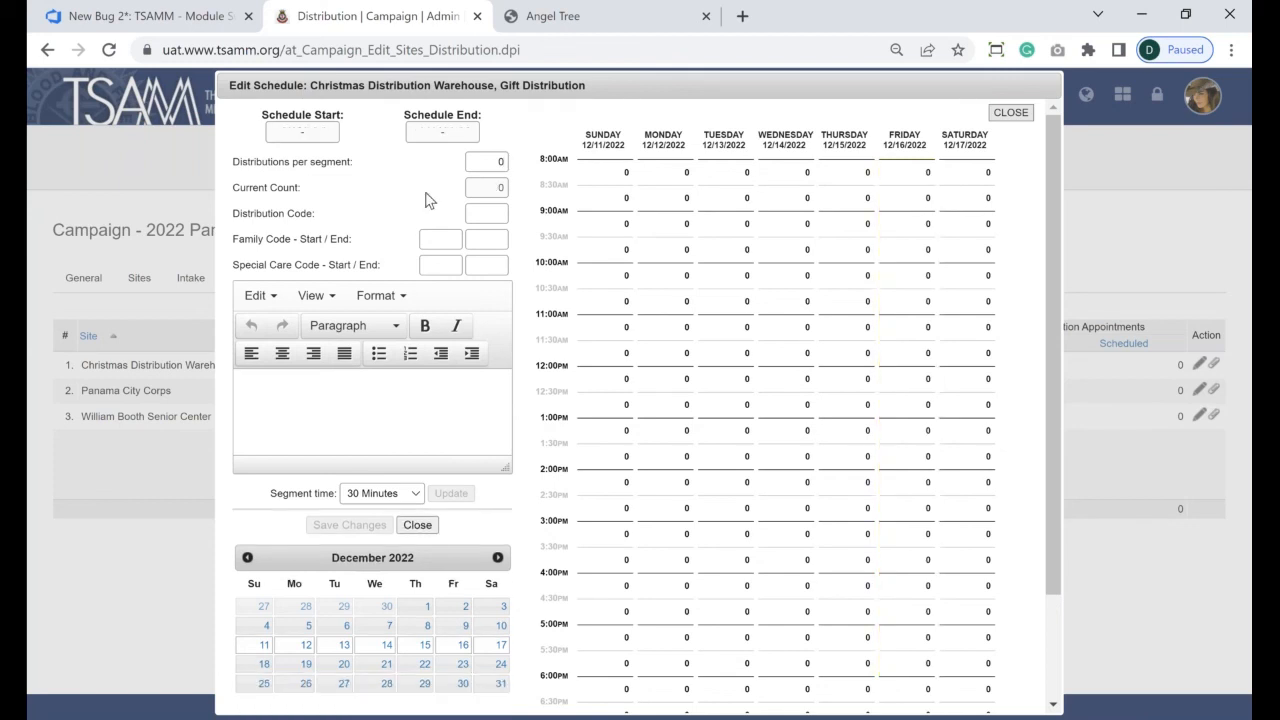
# - Try 2000 distributions in Friday's 8:00 AM slot, then reset that slot to 0
pyautogui.doubleClick(501, 161)
pyautogui.write('2000')
pyautogui.click(899, 189)
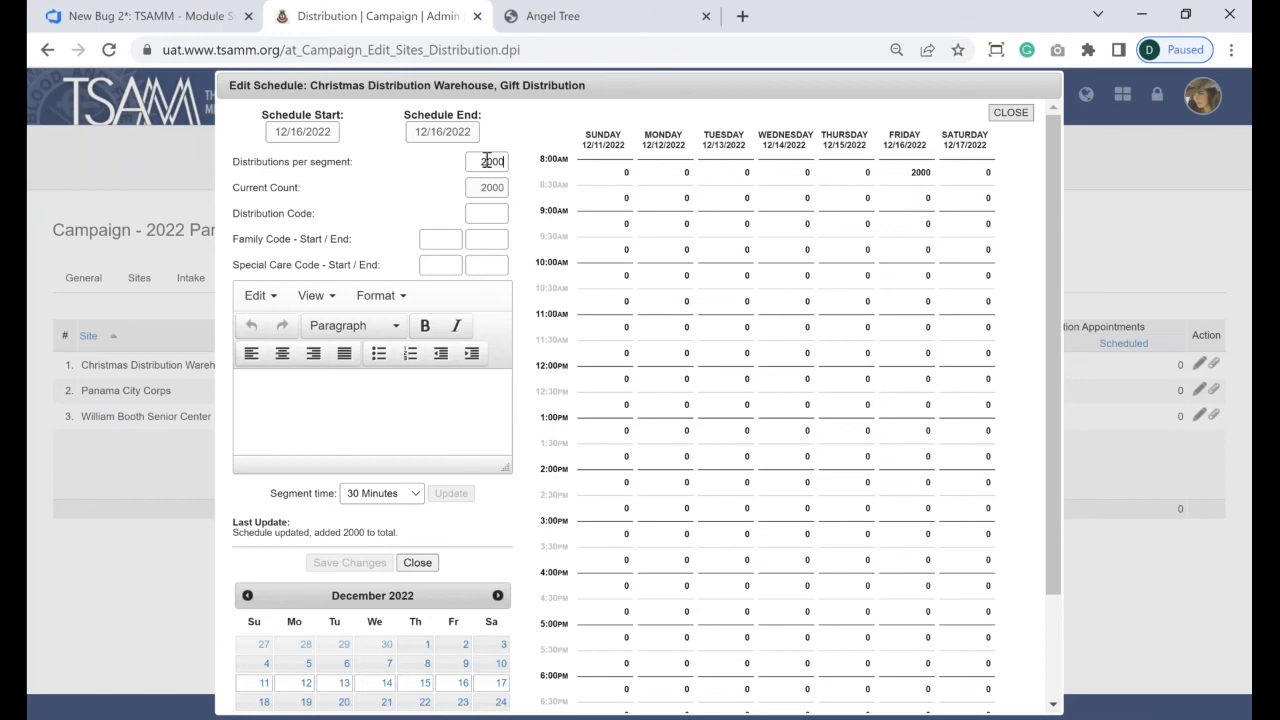
pyautogui.moveTo(486, 162); pyautogui.dragTo(508, 170)
pyautogui.write('0')
pyautogui.click(914, 174)
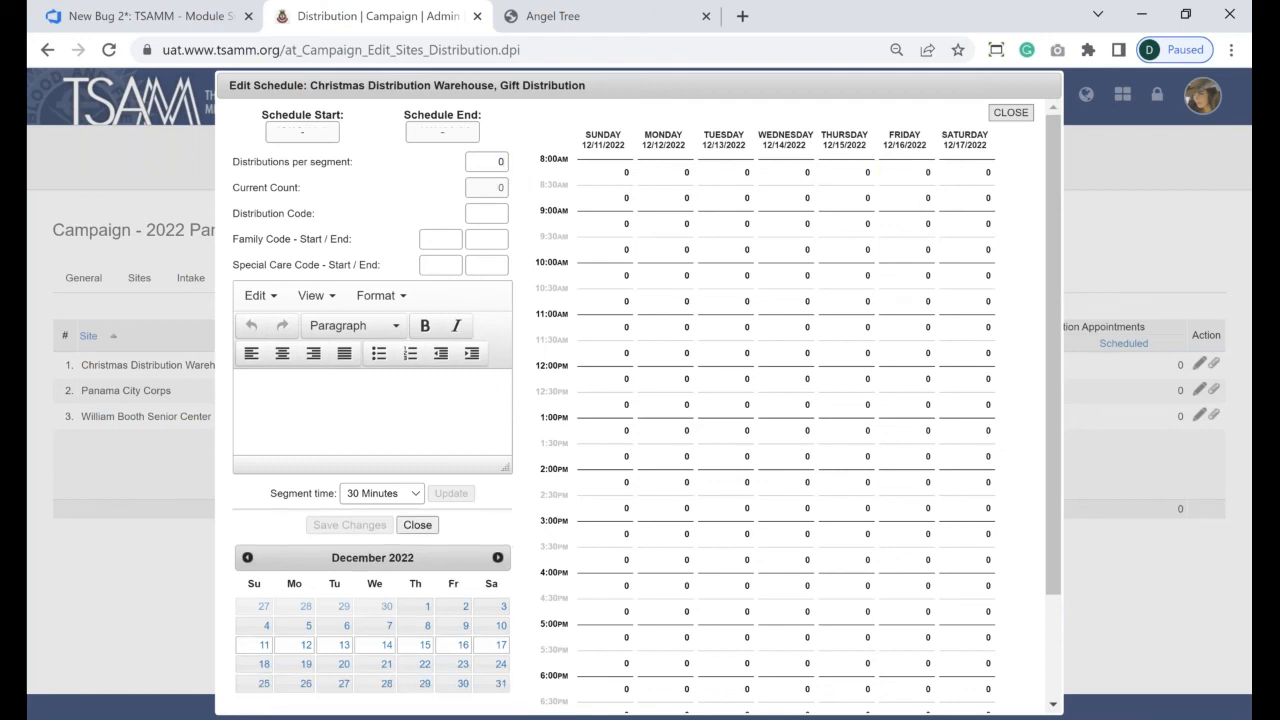
# - Fill Friday 12/16's time slots with 10 distributions each
pyautogui.moveTo(499, 162); pyautogui.dragTo(515, 179)
pyautogui.write('10')
pyautogui.click(903, 177)
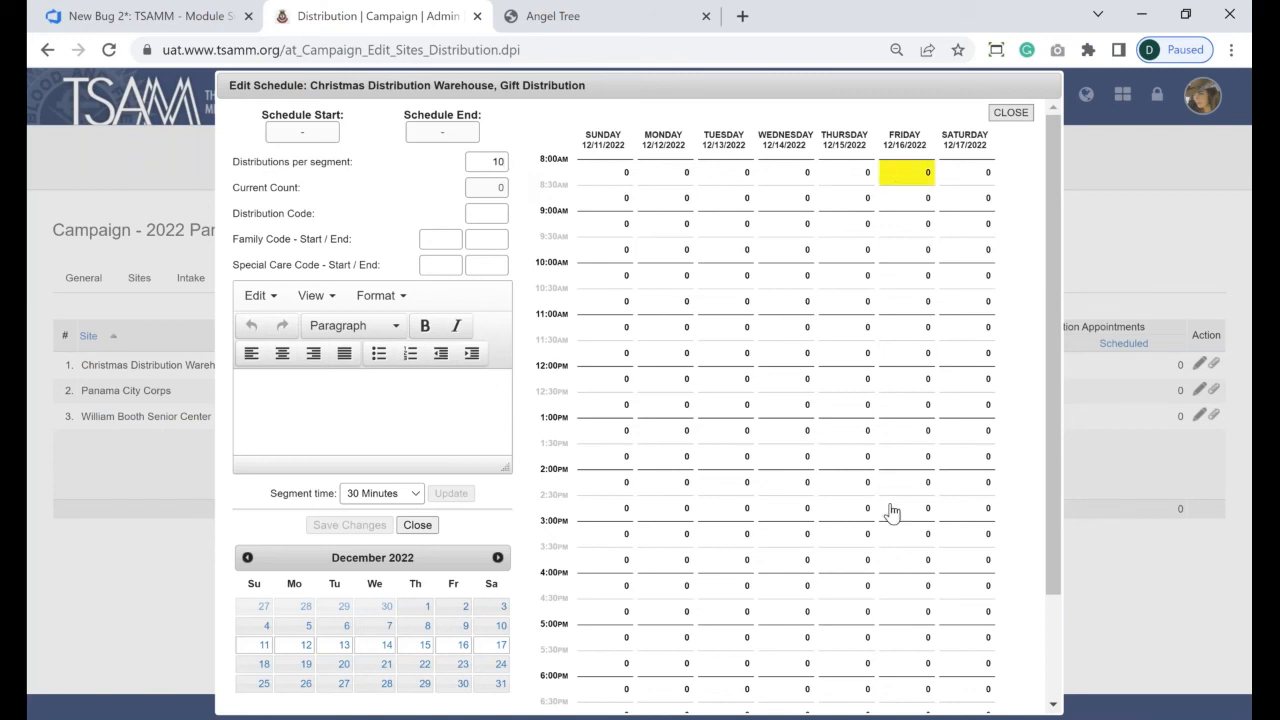
pyautogui.moveTo(892, 512); pyautogui.dragTo(914, 594)
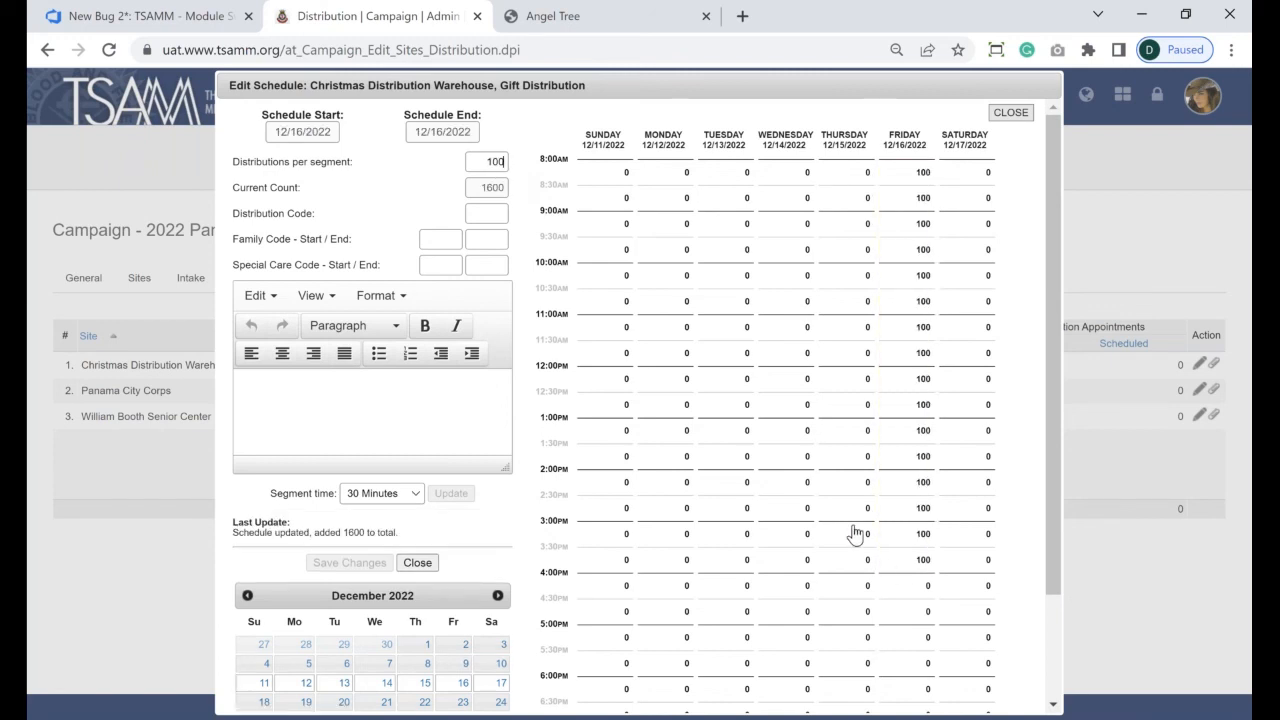
pyautogui.press('BackSpace')
pyautogui.moveTo(900, 172); pyautogui.dragTo(899, 667)
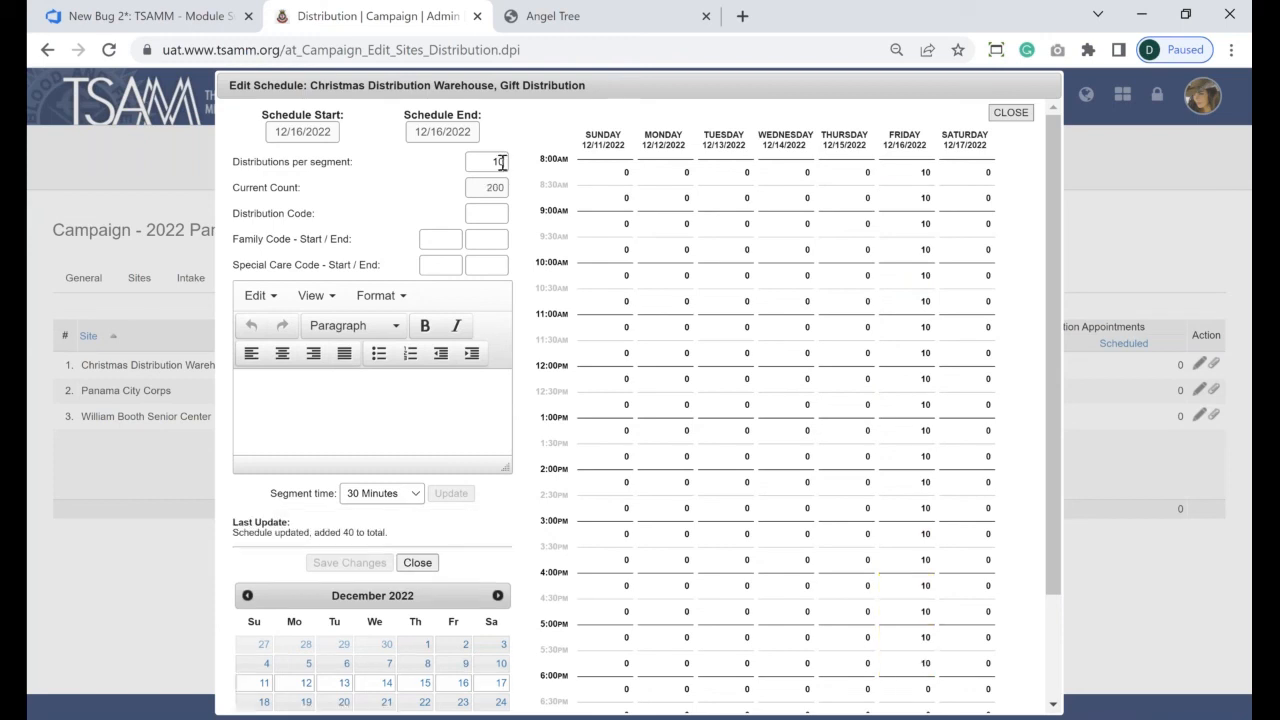
# - Give Saturday 12/17's 8:00 AM–5:30 PM slots 20 distributions each
pyautogui.click(502, 162)
pyautogui.press('BackSpace')
pyautogui.press('BackSpace')
pyautogui.write('20')
pyautogui.moveTo(942, 180); pyautogui.dragTo(948, 667)
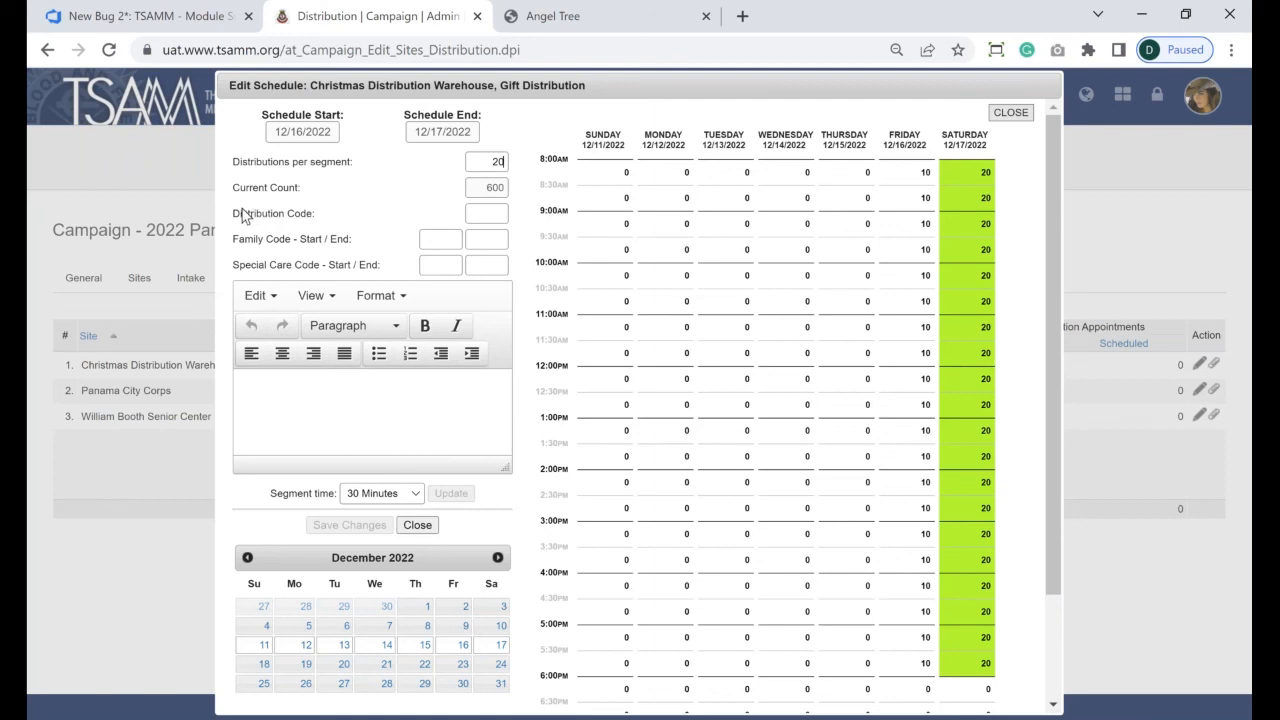
pyautogui.moveTo(233, 214); pyautogui.dragTo(322, 228)
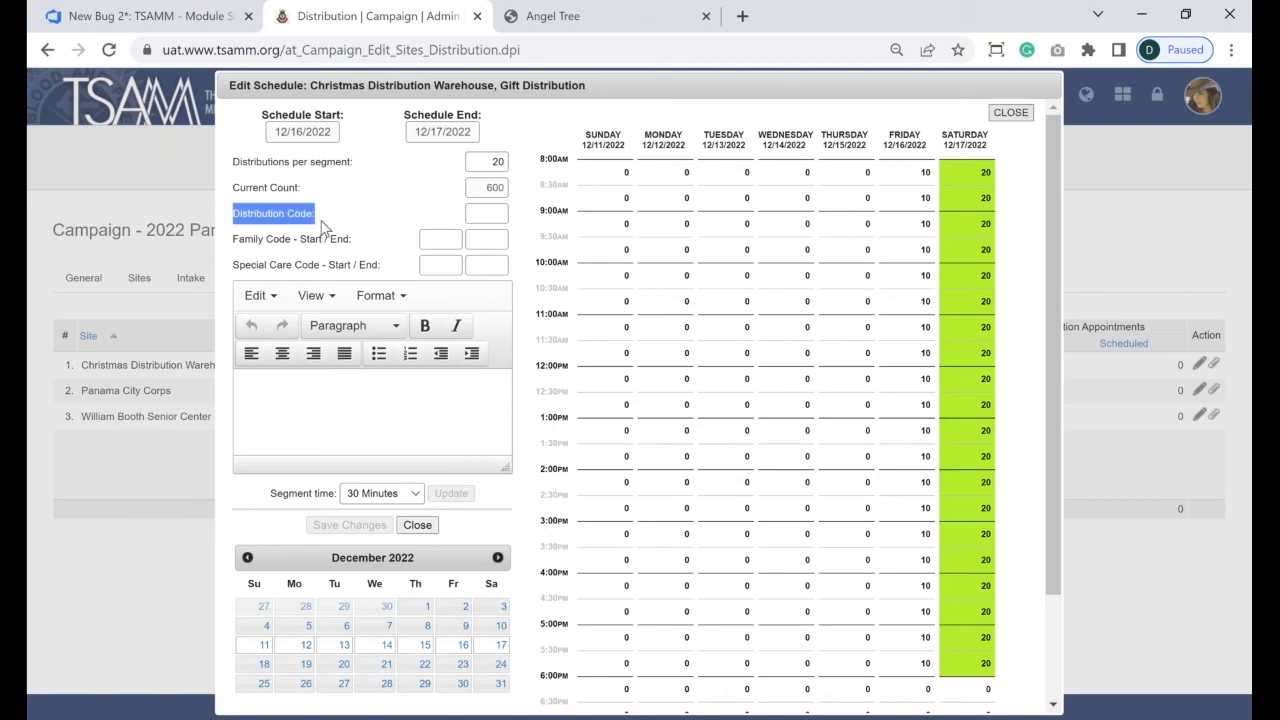
# - Enter distribution code CW with family codes 5000 to 10000
pyautogui.click(496, 216)
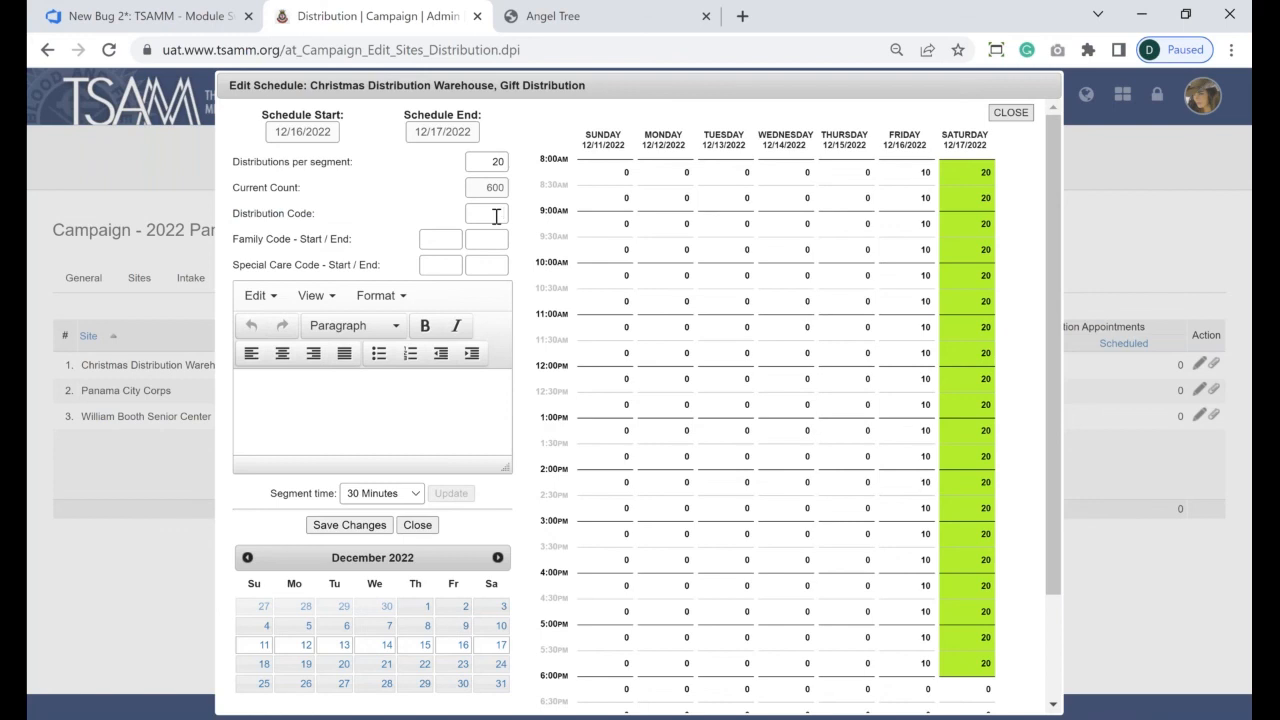
pyautogui.write('CW')
pyautogui.click(433, 242)
pyautogui.write('5000')
pyautogui.click(484, 241)
pyautogui.write('10000')
# - Save the warehouse schedule and return to the Distribution sites table
pyautogui.moveTo(425, 239); pyautogui.dragTo(477, 239)
pyautogui.press('Tab')
pyautogui.click(362, 530)
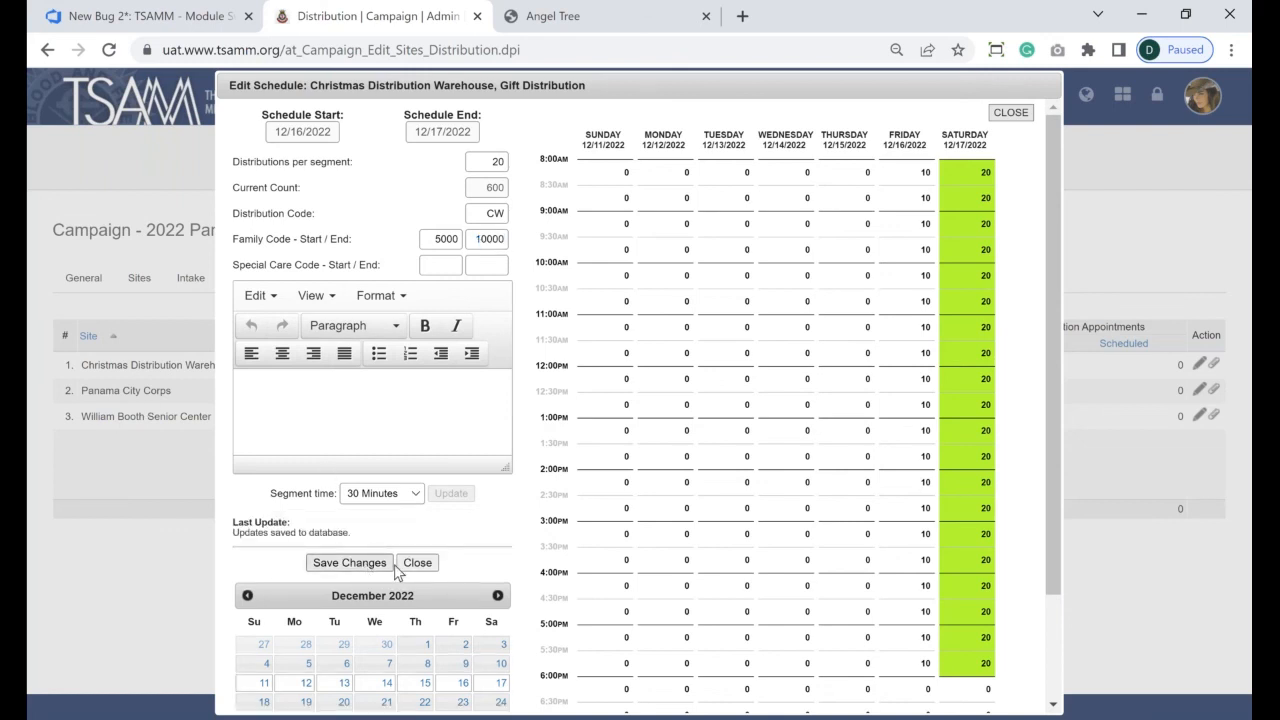
pyautogui.click(417, 562)
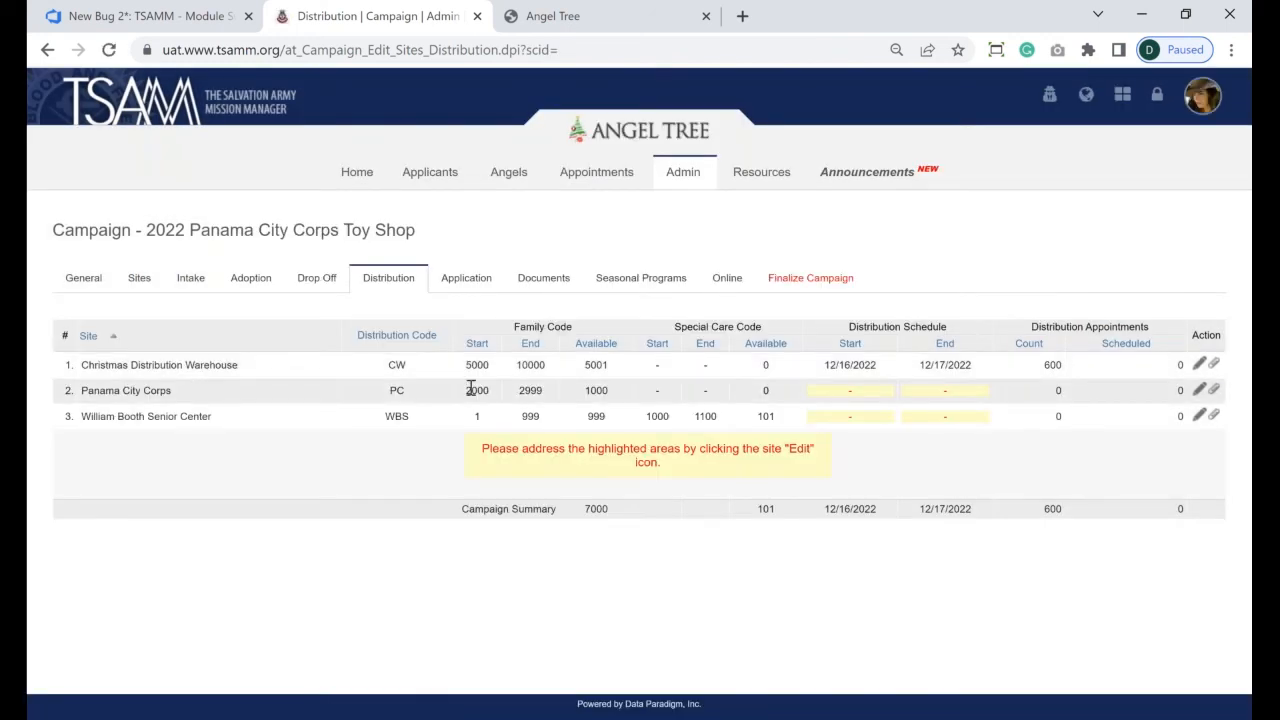
pyautogui.doubleClick(474, 390)
pyautogui.doubleClick(530, 391)
pyautogui.click(525, 394)
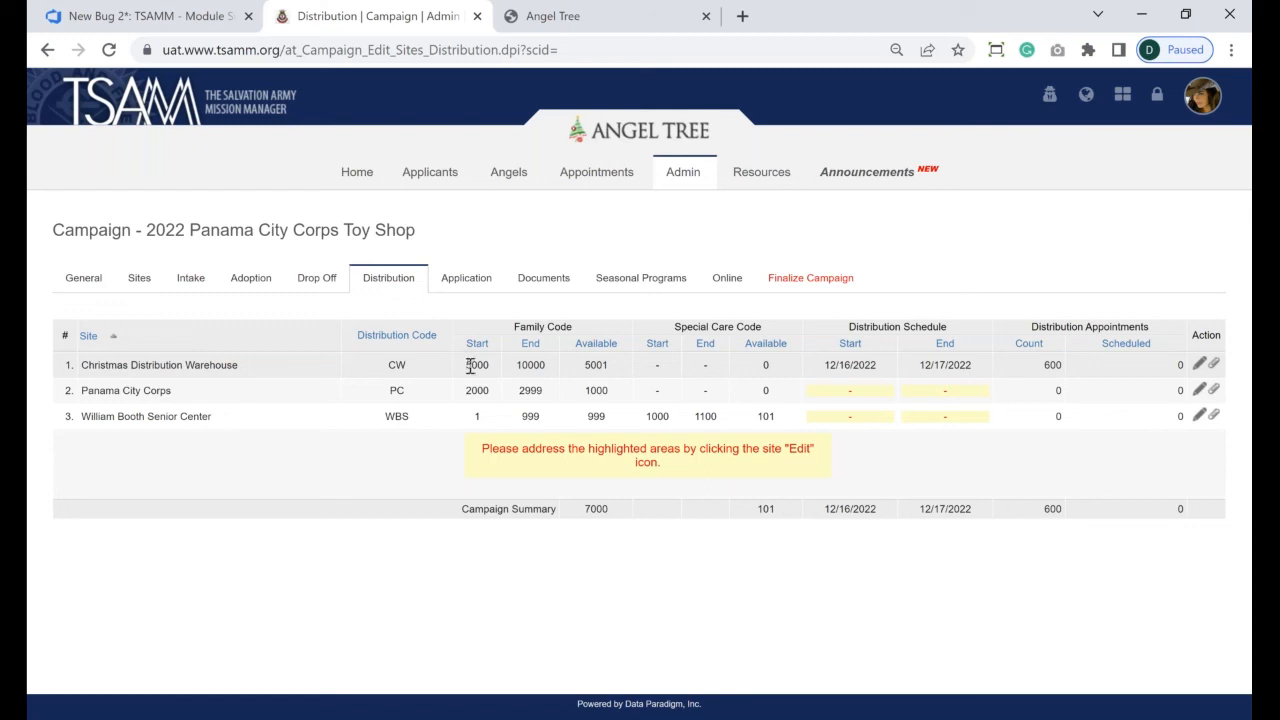
pyautogui.moveTo(468, 366); pyautogui.dragTo(616, 372)
pyautogui.click(610, 372)
pyautogui.doubleClick(600, 366)
pyautogui.doubleClick(530, 366)
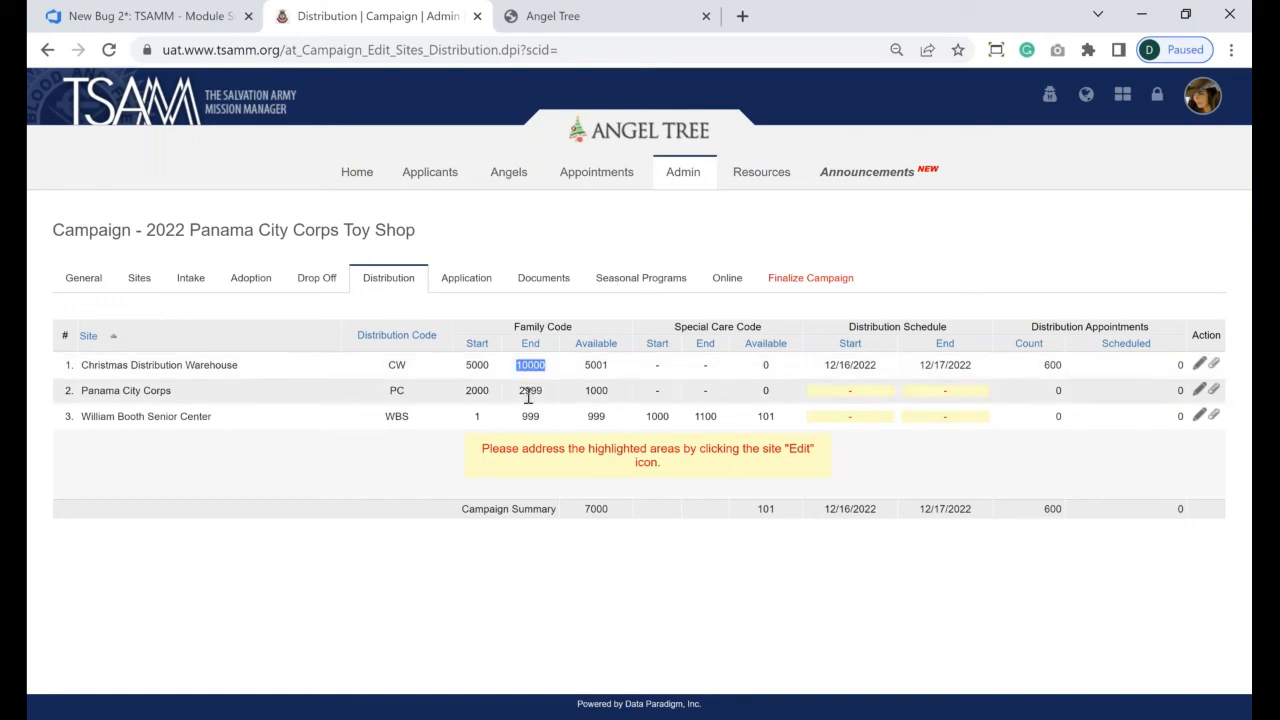
pyautogui.click(526, 397)
pyautogui.doubleClick(592, 390)
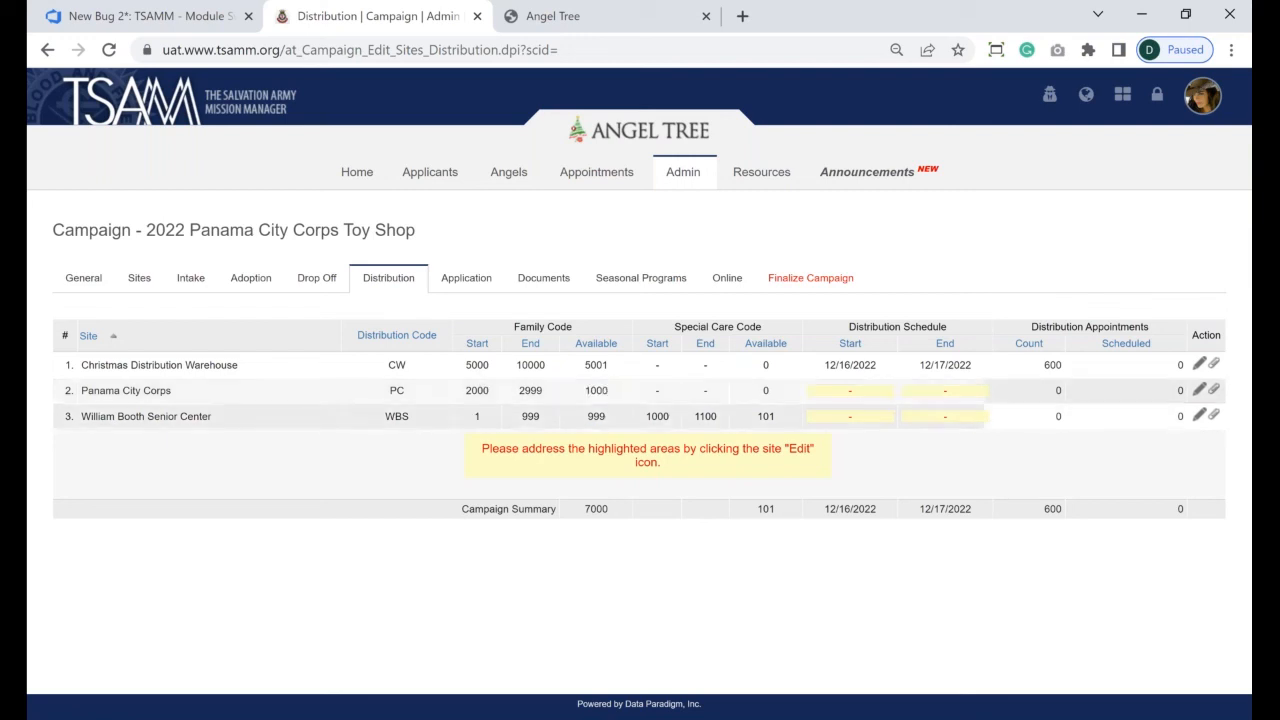
pyautogui.click(478, 390)
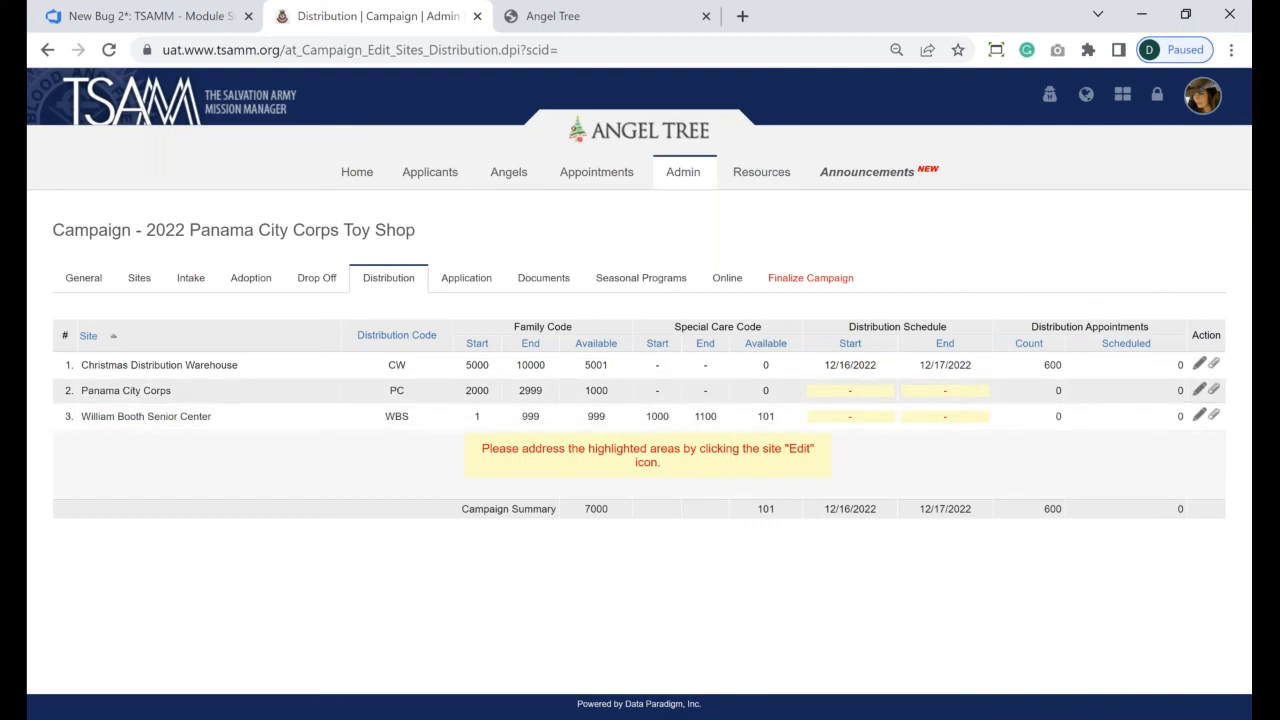
pyautogui.doubleClick(476, 391)
pyautogui.doubleClick(476, 366)
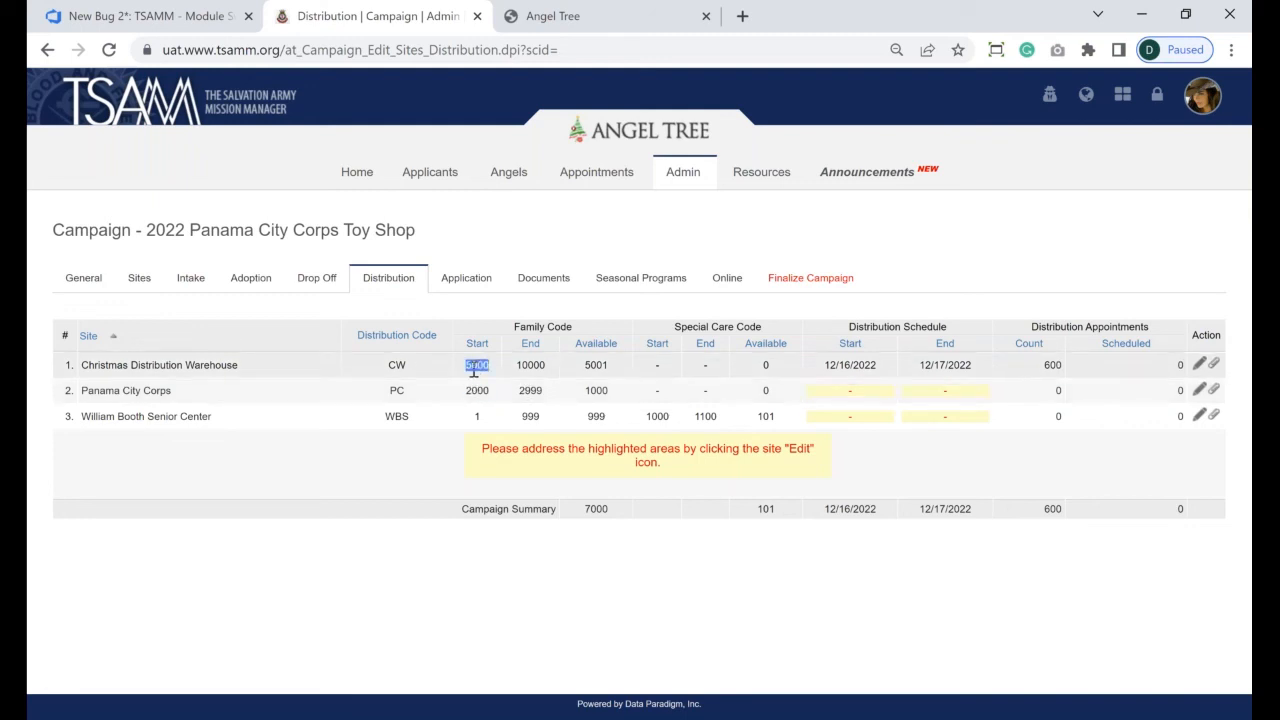
pyautogui.click(766, 236)
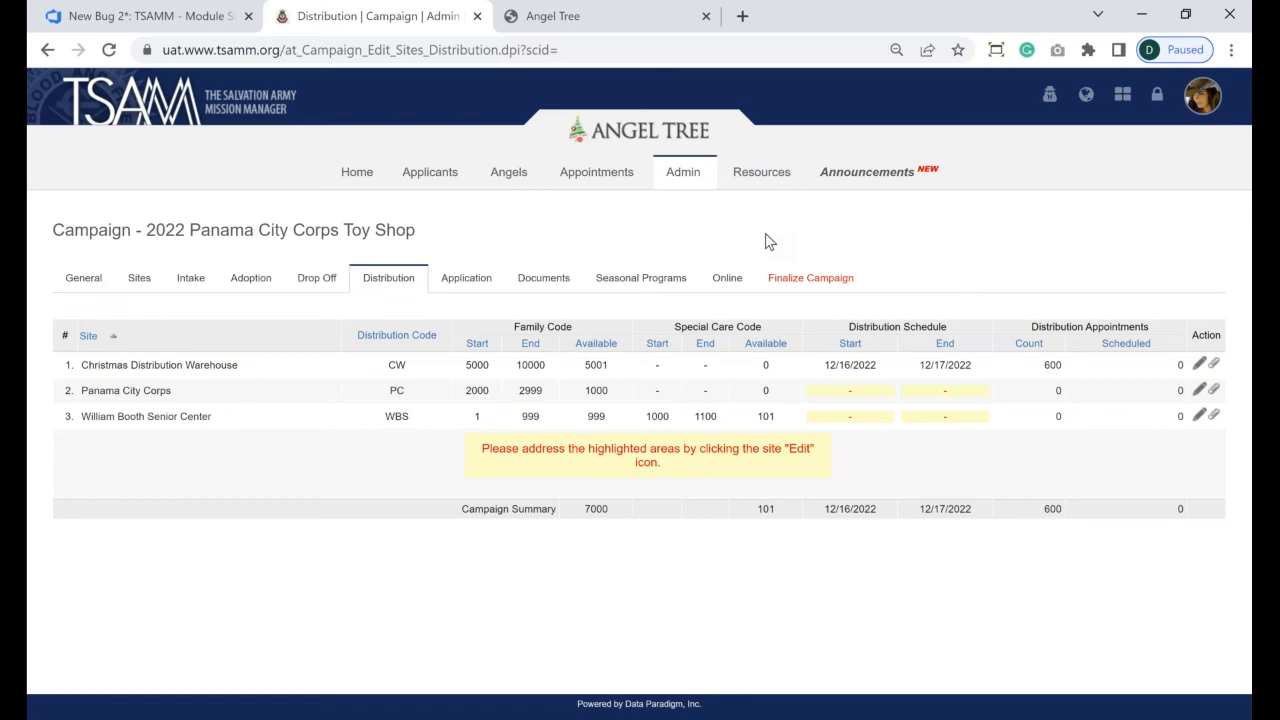
# - Go from the campaign's General page to its Sites list
pyautogui.click(90, 280)
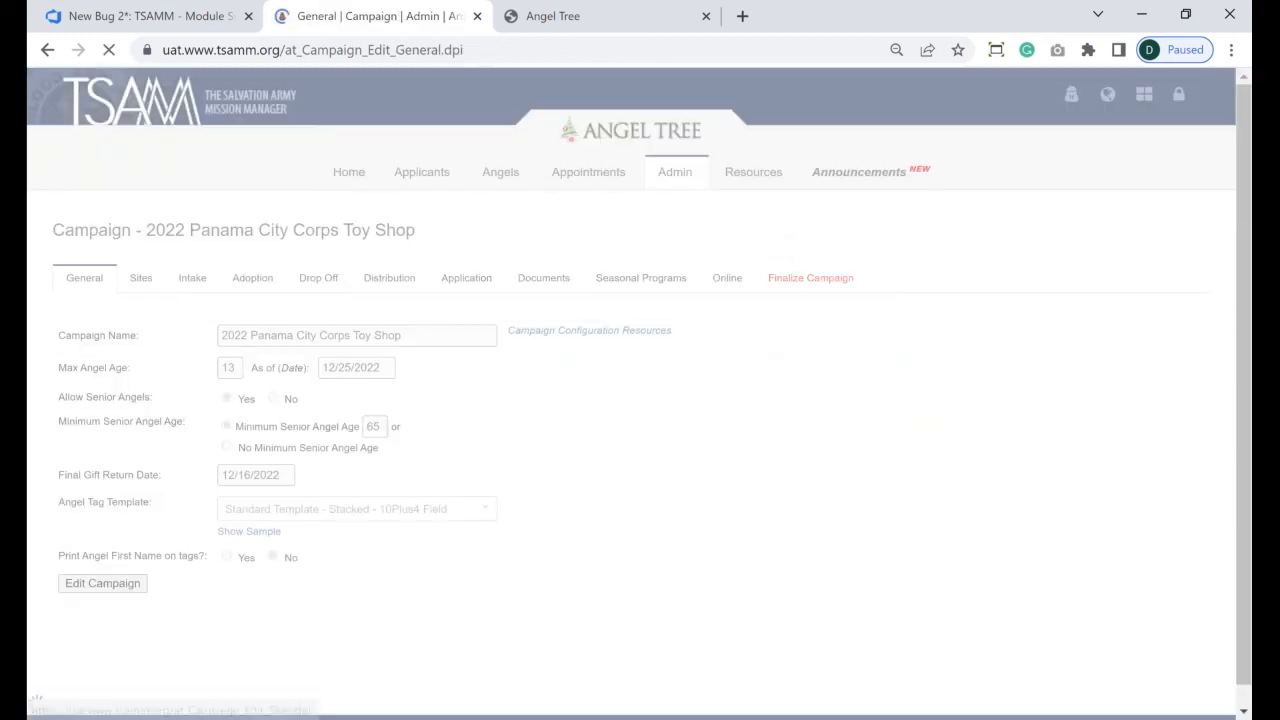
pyautogui.click(140, 278)
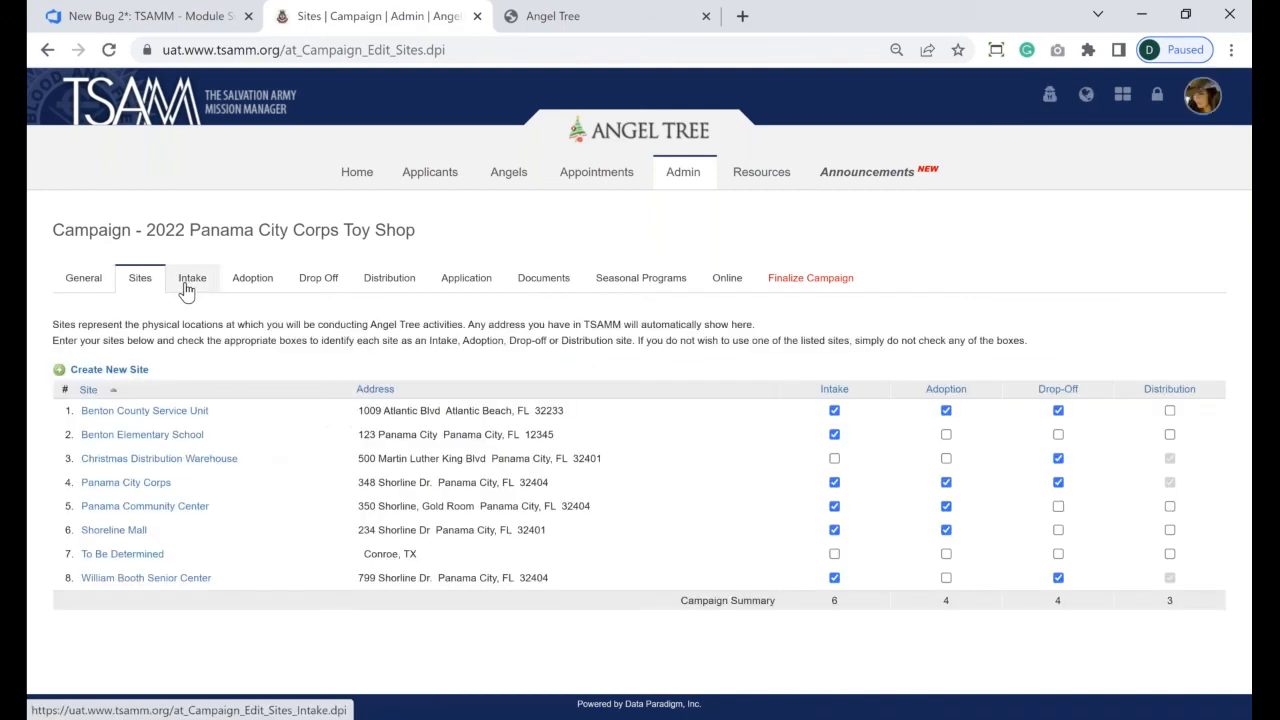